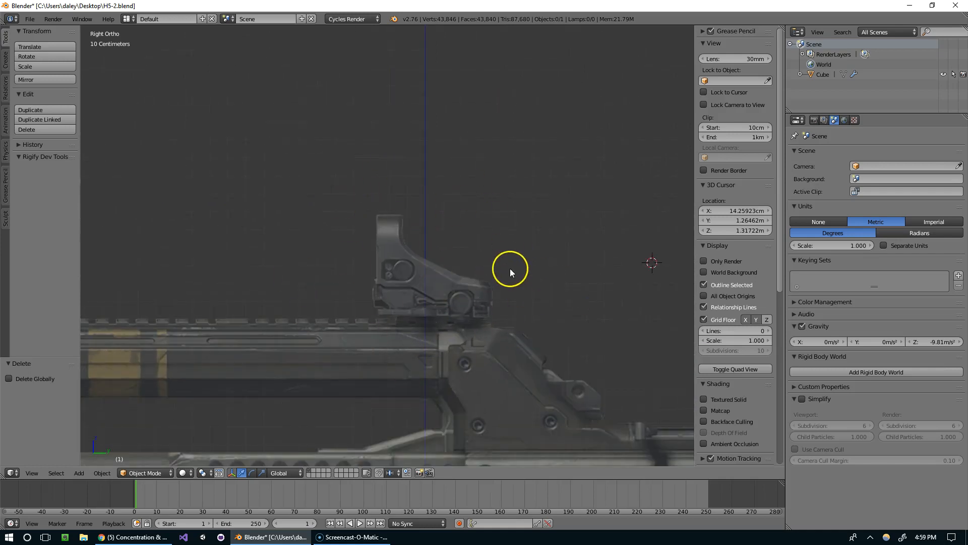
Examine the rifle's sight in the browser's gameplay close-up and in the right-view background reference
{"action": "scroll", "coordinate": [511, 272], "scroll_direction": "down", "scroll_amount": 3}
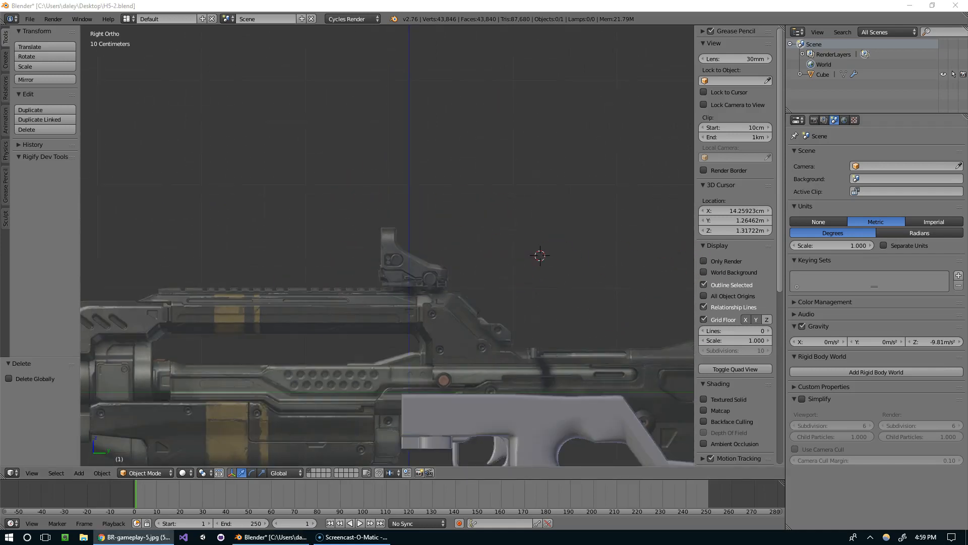
{"action": "left_click_drag", "start_coordinate": [967, 74], "coordinate": [967, 37]}
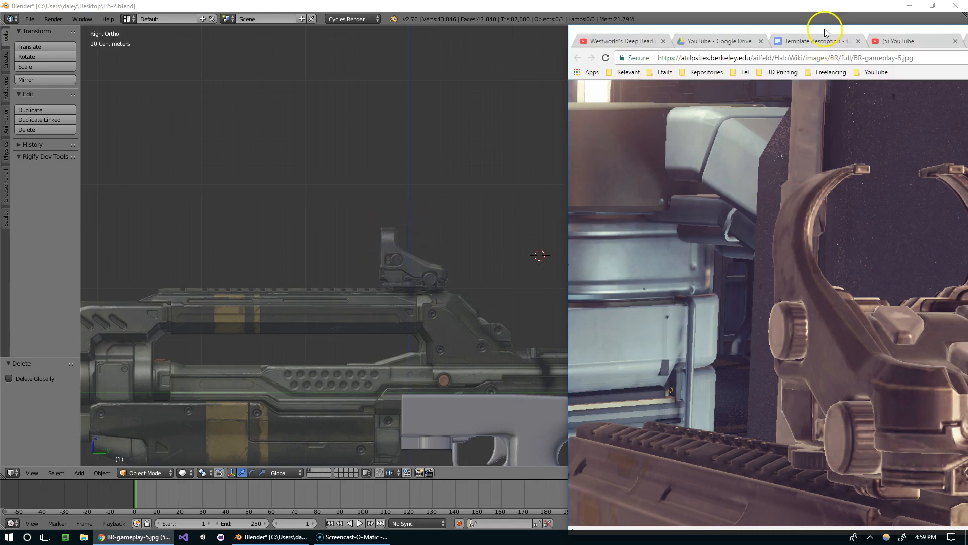
{"action": "left_click_drag", "start_coordinate": [825, 29], "coordinate": [681, 27]}
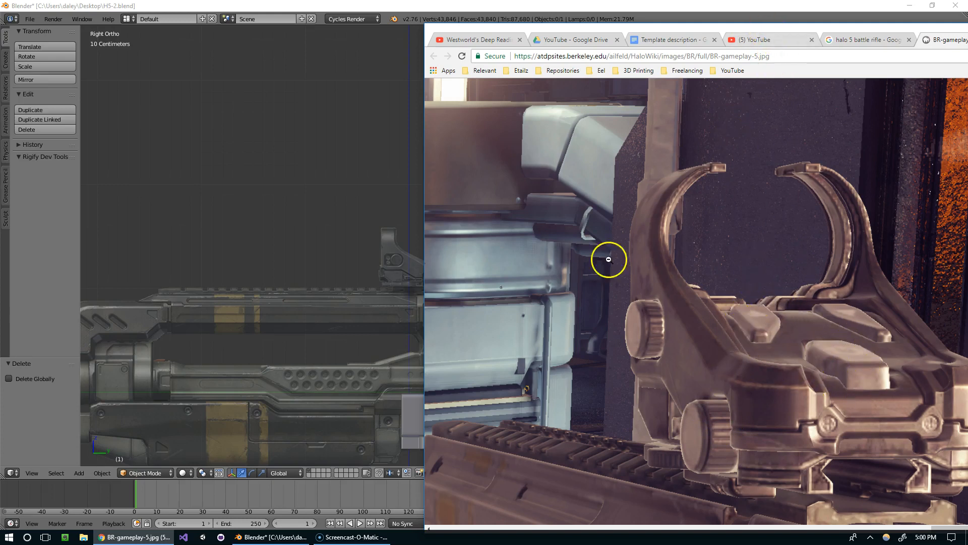
{"action": "left_click_drag", "start_coordinate": [622, 32], "coordinate": [967, 35]}
{"action": "middle_click_drag", "start_coordinate": [456, 202], "coordinate": [507, 280]}
{"action": "key", "text": "KP_3"}
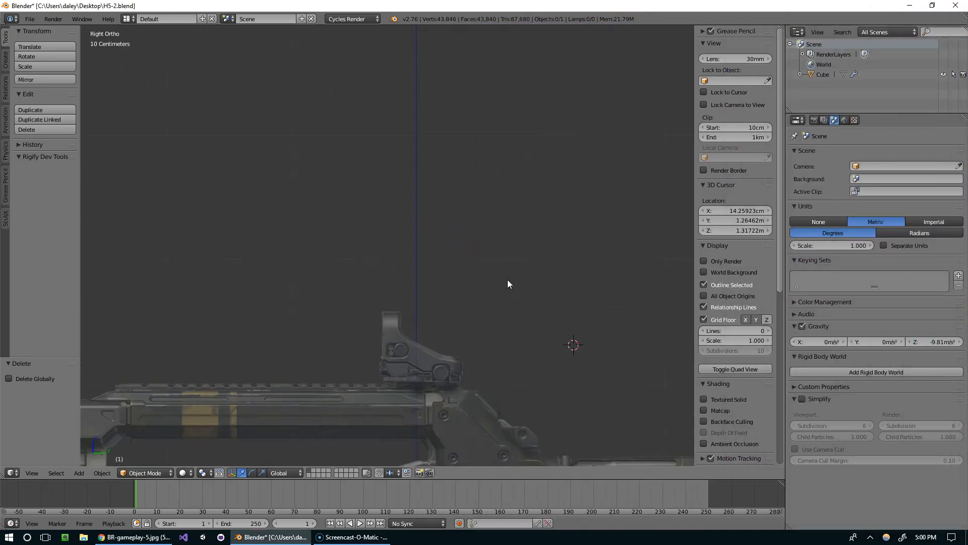
{"action": "scroll", "coordinate": [417, 188], "scroll_direction": "up", "scroll_amount": 8}
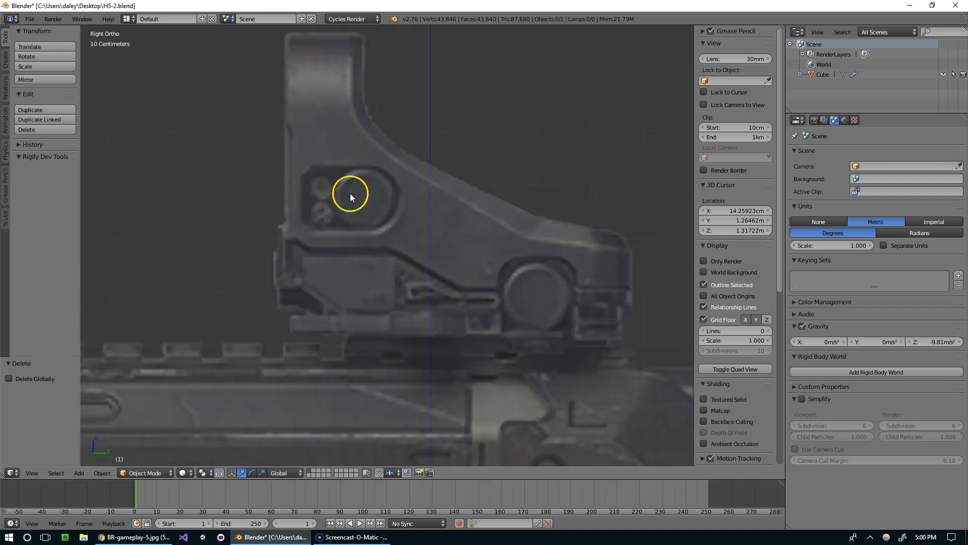
{"action": "middle_click_drag", "start_coordinate": [349, 180], "coordinate": [384, 283], "text": "shift"}
{"action": "scroll", "coordinate": [415, 274], "scroll_direction": "down", "scroll_amount": 5}
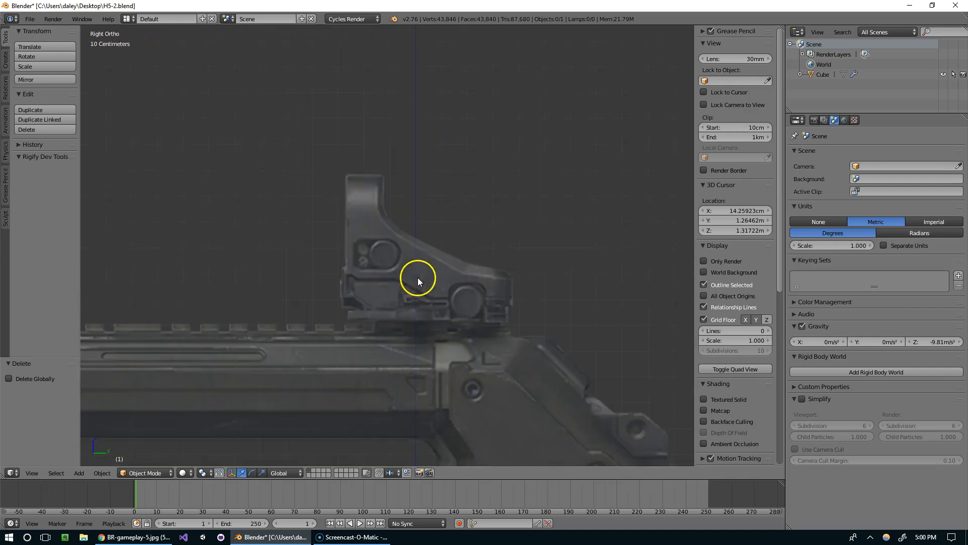
Duplicate the gun mesh's top front centreline vertex and move the copy about 60.6 cm up along Z
{"action": "right_click", "coordinate": [435, 290]}
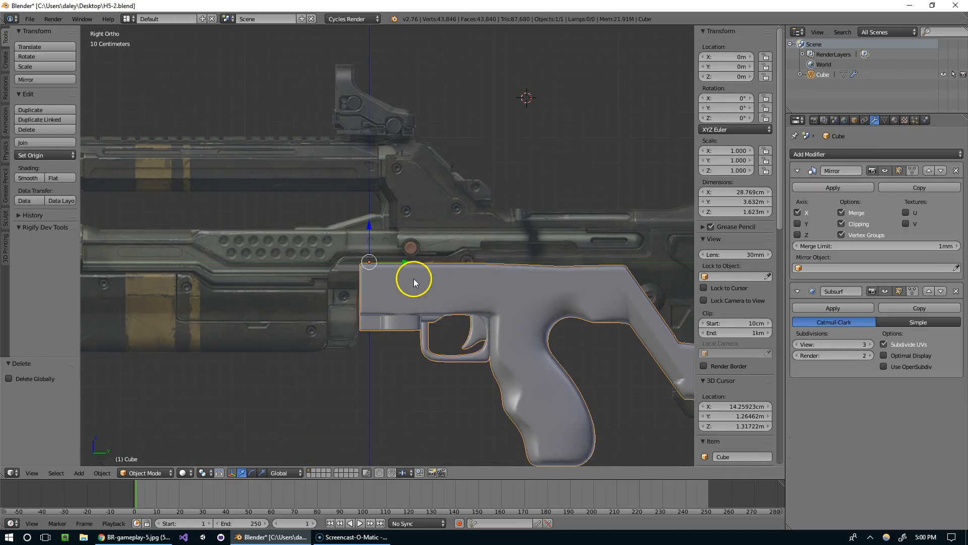
{"action": "key", "text": "Tab"}
{"action": "middle_click_drag", "start_coordinate": [433, 271], "coordinate": [473, 289]}
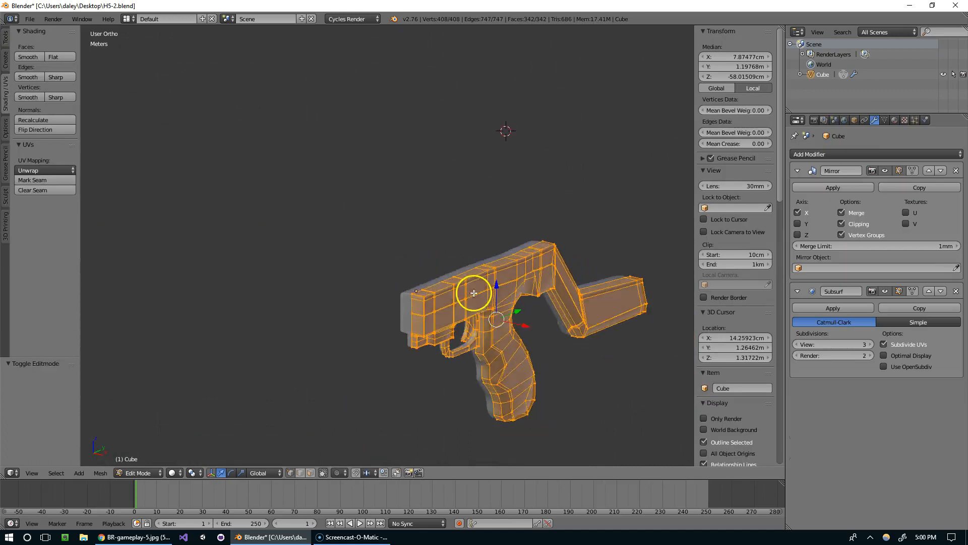
{"action": "scroll", "coordinate": [490, 294], "scroll_direction": "up", "scroll_amount": 6}
{"action": "right_click", "coordinate": [418, 359]}
{"action": "middle_click_drag", "start_coordinate": [417, 359], "coordinate": [484, 350]}
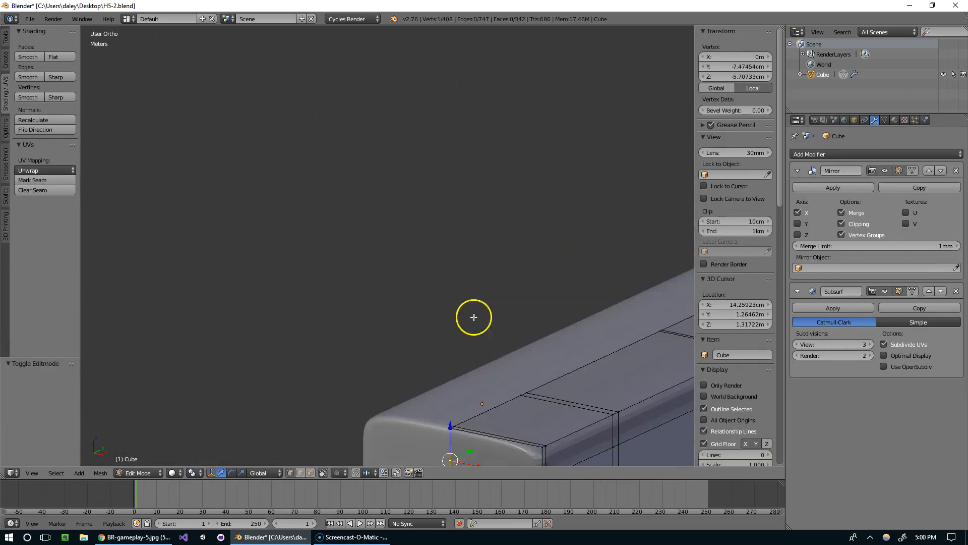
{"action": "scroll", "coordinate": [454, 368], "scroll_direction": "up", "scroll_amount": 2}
{"action": "scroll", "coordinate": [439, 368], "scroll_direction": "down", "scroll_amount": 4}
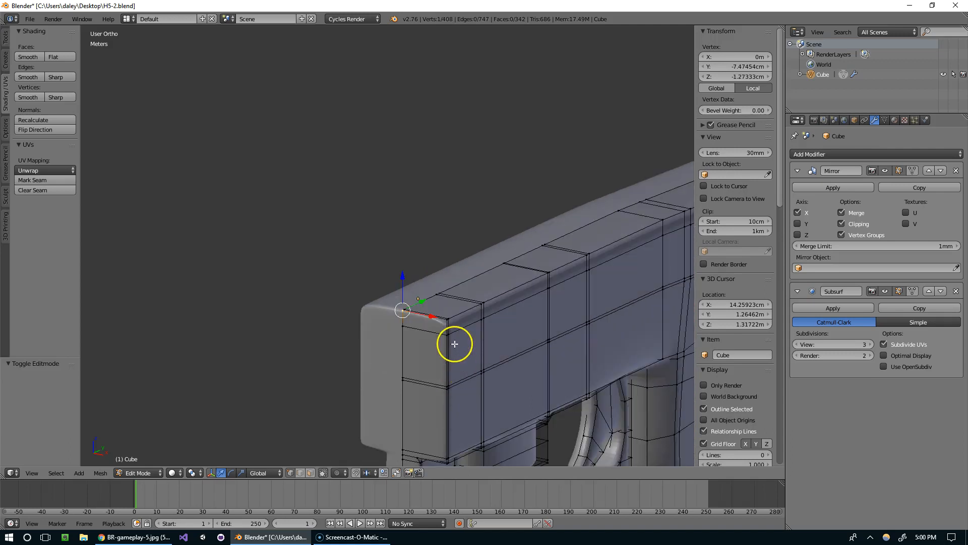
{"action": "key", "text": "shift+d"}
{"action": "key", "text": "z"}
{"action": "left_click", "coordinate": [456, 129]}
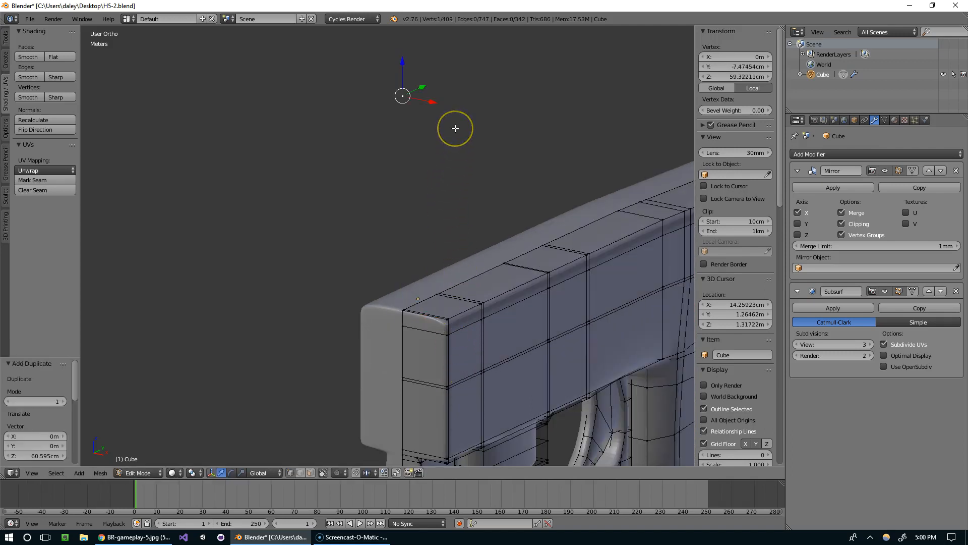
Separate the duplicated vertex into its own object and return to Object Mode in the right view
{"action": "key", "text": "KP_3"}
{"action": "middle_click_drag", "start_coordinate": [455, 128], "coordinate": [536, 293], "text": "shift"}
{"action": "scroll", "coordinate": [536, 293], "scroll_direction": "down", "scroll_amount": 1}
{"action": "key", "text": "p"}
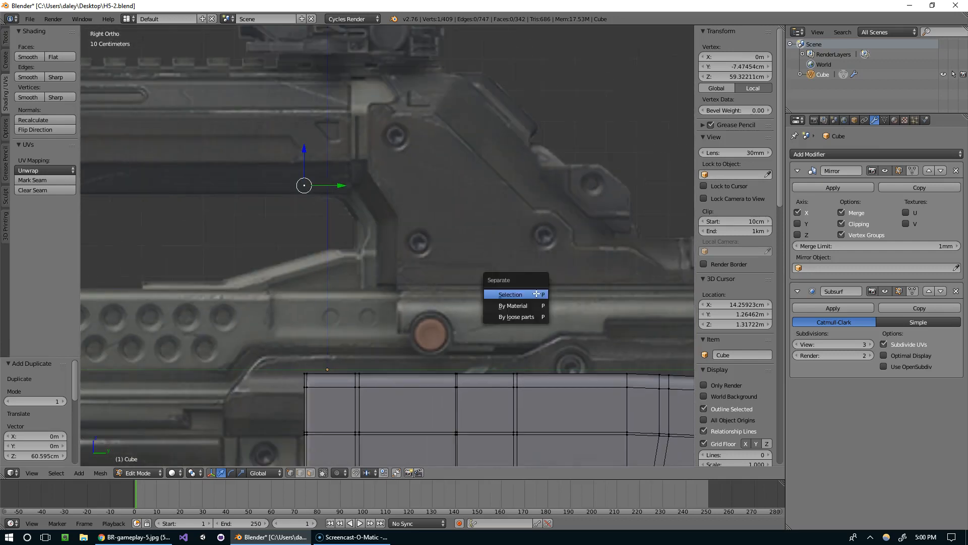
{"action": "left_click", "coordinate": [530, 290]}
{"action": "key", "text": "Tab"}
{"action": "scroll", "coordinate": [356, 238], "scroll_direction": "up", "scroll_amount": 3}
{"action": "scroll", "coordinate": [353, 197], "scroll_direction": "down", "scroll_amount": 5}
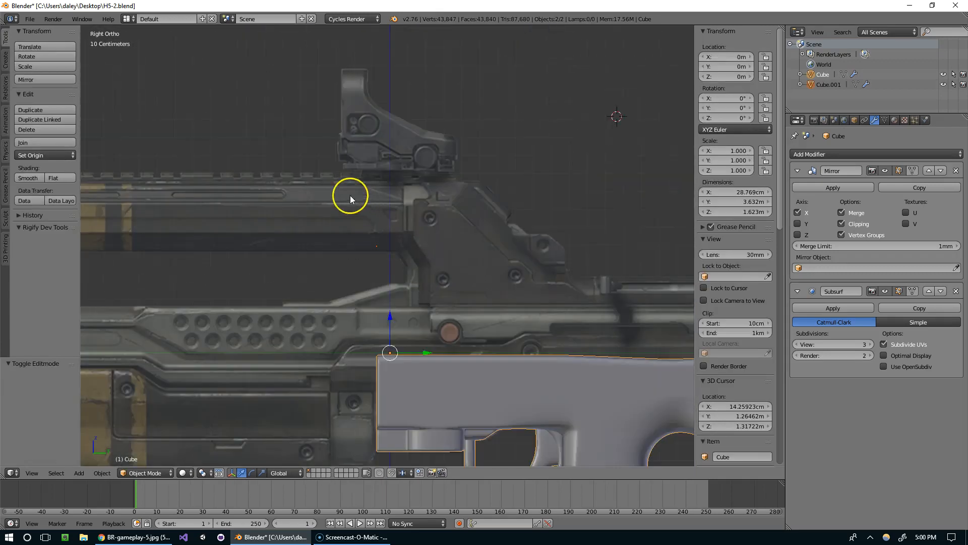
Edit the separated vertex object and move its vertex to the sight's upper rear corner, at about Y 37.48 cm and Z 1.178 m
{"action": "right_click", "coordinate": [379, 253]}
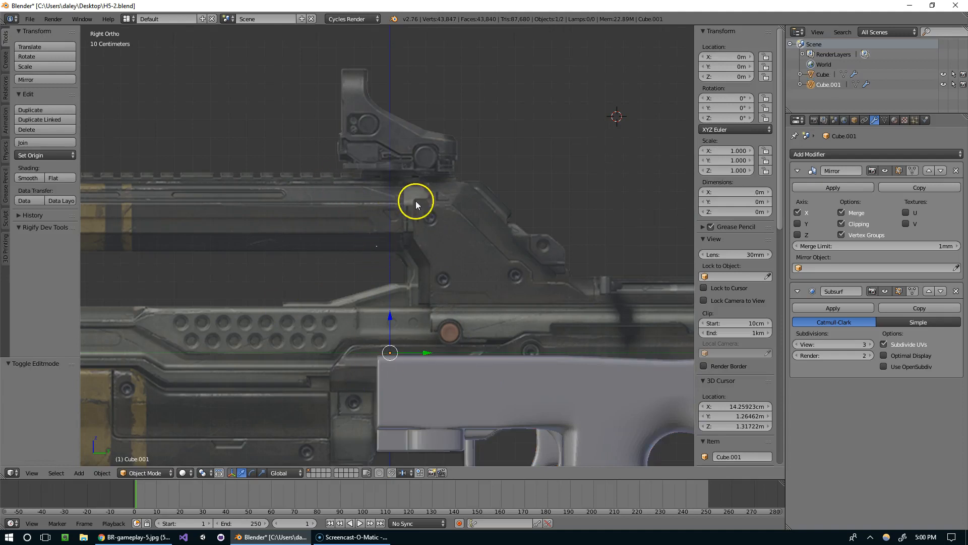
{"action": "scroll", "coordinate": [415, 227], "scroll_direction": "up", "scroll_amount": 3, "text": "shift"}
{"action": "key", "text": "Tab"}
{"action": "key", "text": "a"}
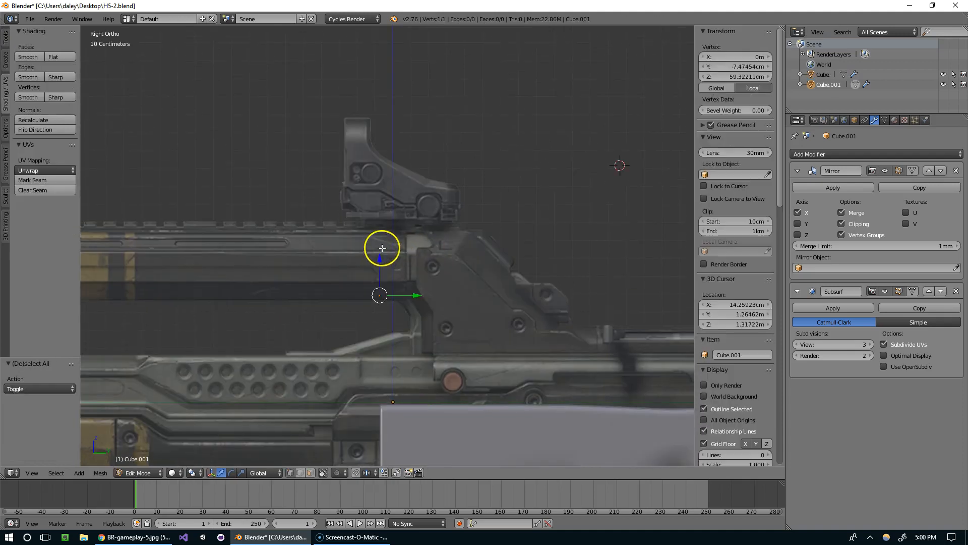
{"action": "key", "text": "g"}
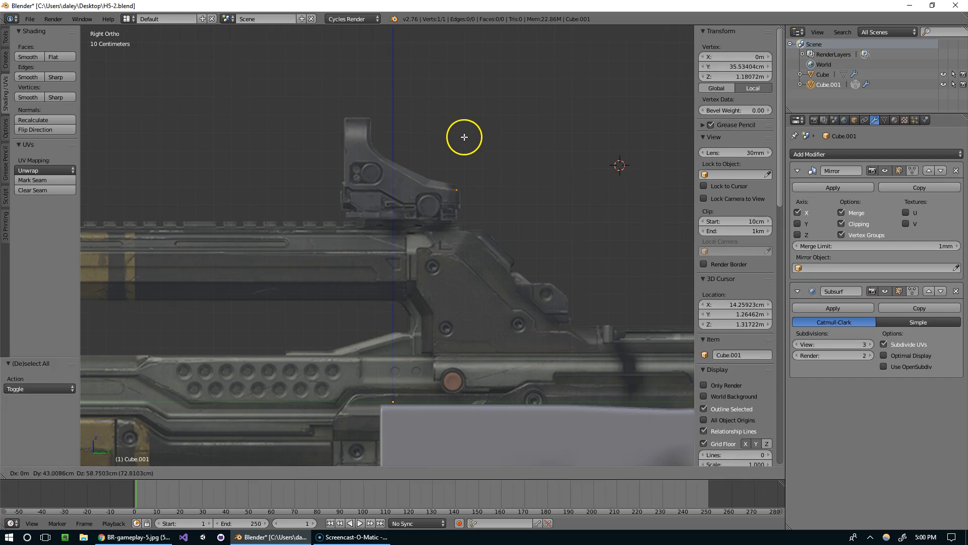
{"action": "left_click", "coordinate": [465, 137]}
{"action": "scroll", "coordinate": [485, 190], "scroll_direction": "up", "scroll_amount": 8}
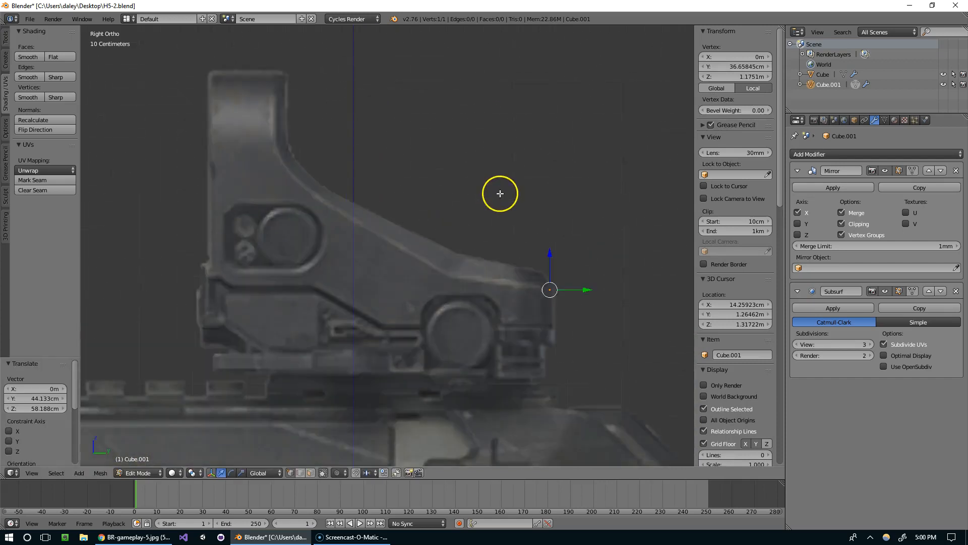
{"action": "middle_click_drag", "start_coordinate": [568, 193], "coordinate": [541, 187], "text": "shift"}
{"action": "key", "text": "g"}
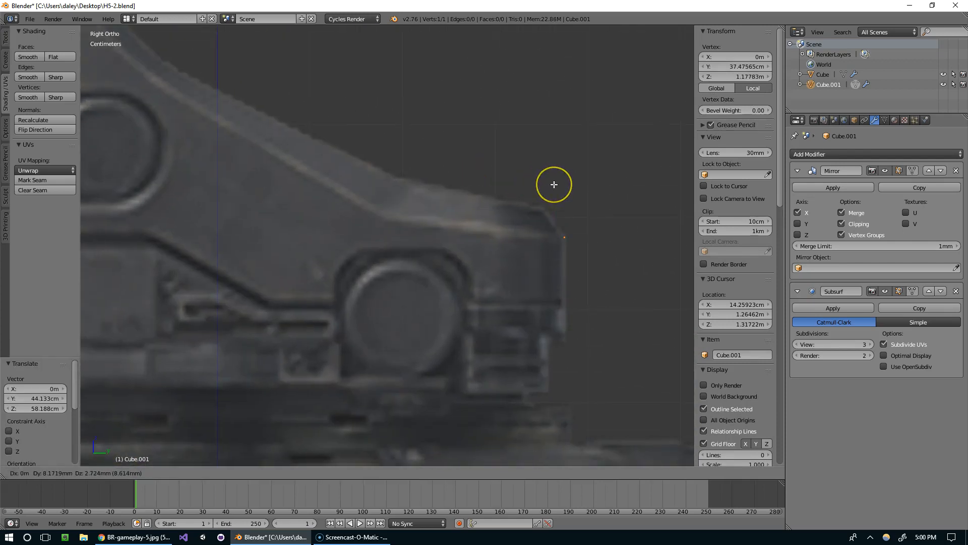
{"action": "left_click", "coordinate": [553, 183]}
Extrude the vertex down the sight's rear edge: about 10.2 cm along Z, a short diagonal inward, and about 5.4 cm further down
{"action": "scroll", "coordinate": [555, 184], "scroll_direction": "down", "scroll_amount": 2}
{"action": "key", "text": "e"}
{"action": "key", "text": "z"}
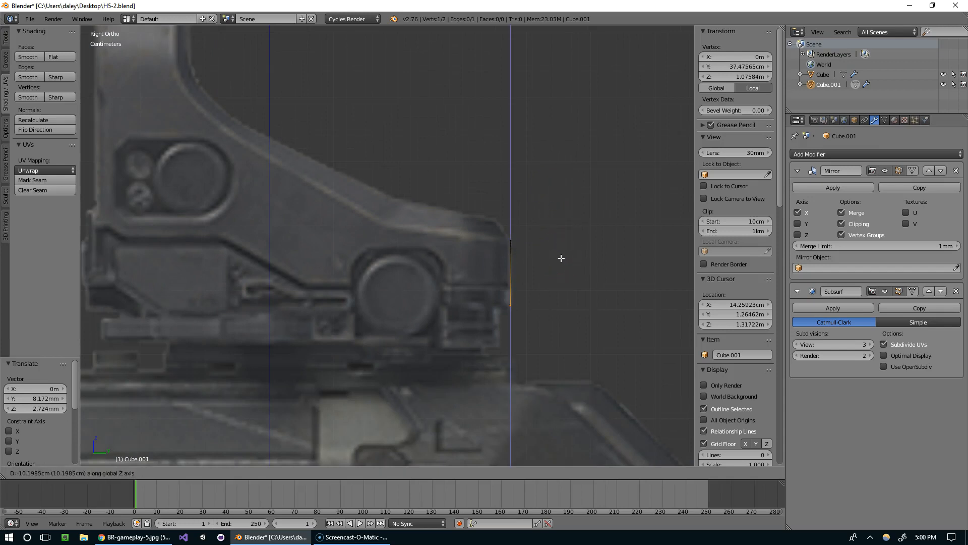
{"action": "left_click", "coordinate": [561, 257]}
{"action": "middle_click_drag", "start_coordinate": [561, 258], "coordinate": [588, 235], "text": "shift"}
{"action": "key", "text": "e"}
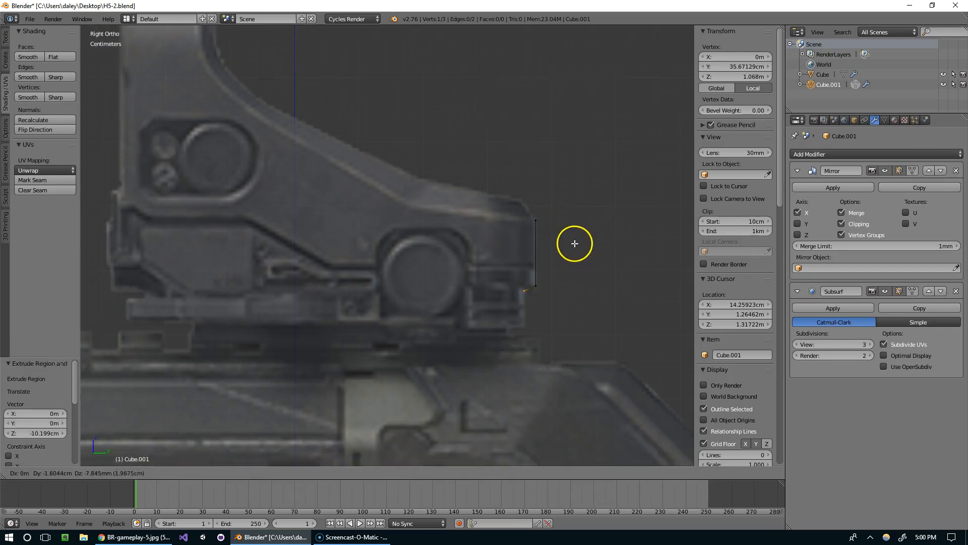
{"action": "left_click", "coordinate": [570, 270]}
{"action": "key", "text": "e"}
{"action": "key", "text": "z"}
{"action": "left_click", "coordinate": [554, 282]}
Extrude the outline's lower vertex about 61.9 cm forward along Y to trace the sight's bottom edge
{"action": "key", "text": "e"}
{"action": "key", "text": "y"}
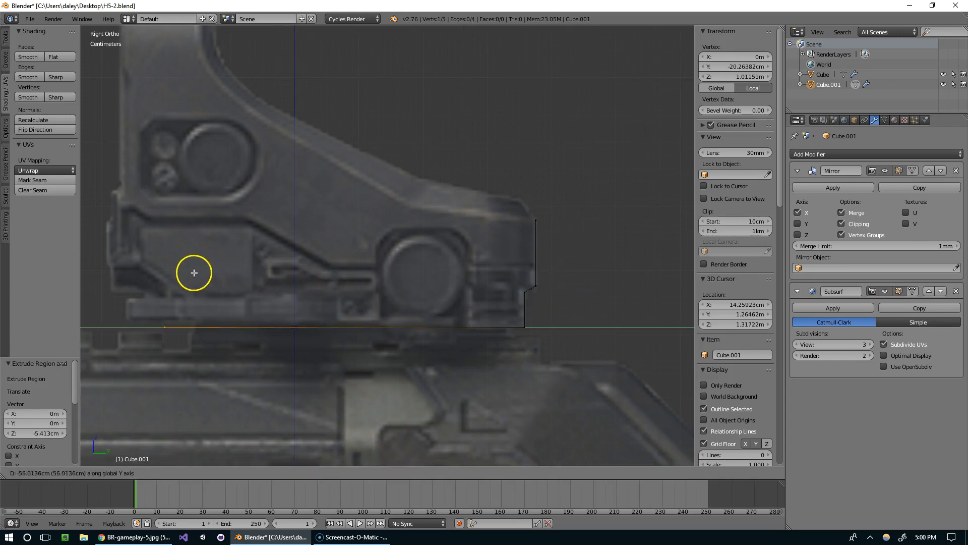
{"action": "left_click", "coordinate": [156, 270]}
{"action": "middle_click_drag", "start_coordinate": [186, 268], "coordinate": [259, 261], "text": "shift"}
{"action": "scroll", "coordinate": [428, 232], "scroll_direction": "down", "scroll_amount": 1}
{"action": "middle_click_drag", "start_coordinate": [421, 230], "coordinate": [444, 235], "text": "shift"}
{"action": "scroll", "coordinate": [444, 236], "scroll_direction": "up", "scroll_amount": 2}
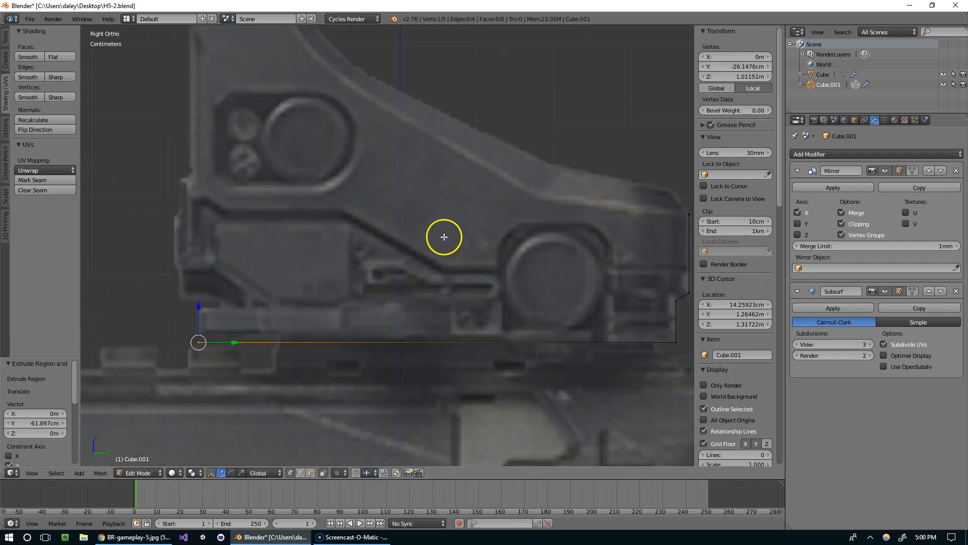
{"action": "key", "text": "e"}
{"action": "right_click", "coordinate": [373, 183]}
{"action": "key", "text": "g"}
{"action": "key", "text": "z"}
{"action": "key", "text": "y"}
{"action": "right_click", "coordinate": [427, 329]}
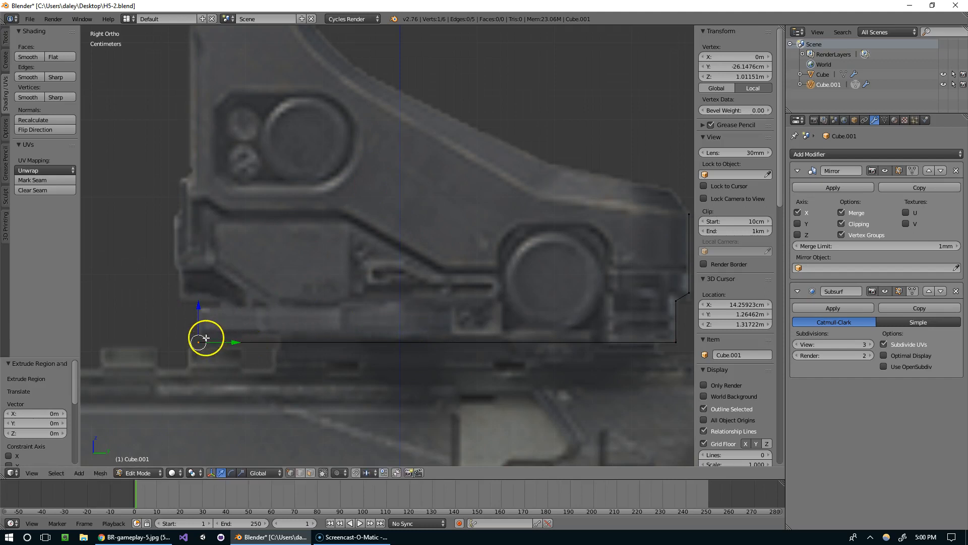
{"action": "key", "text": "ctrl+z"}
Move the bottom edge's front vertex back about 14.84 cm along Y
{"action": "key", "text": "g"}
{"action": "key", "text": "y"}
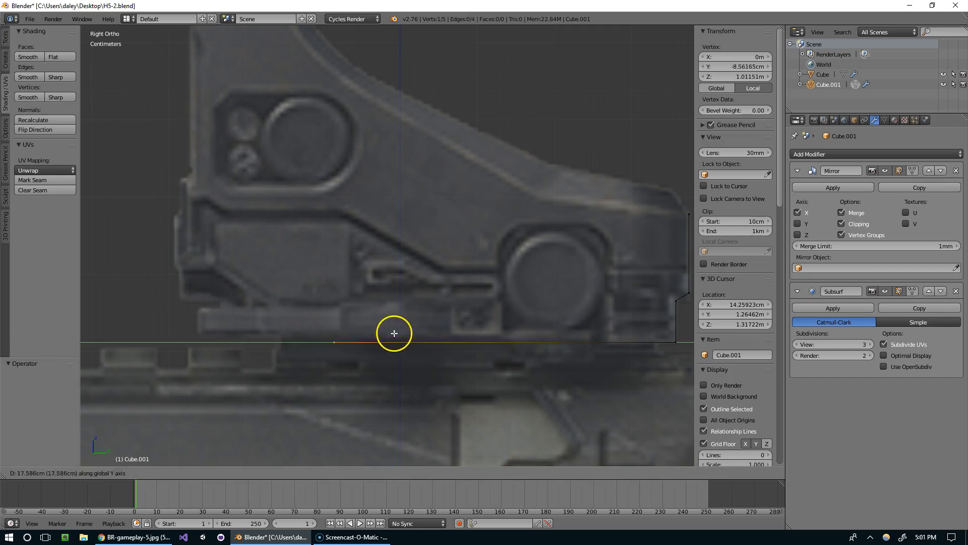
{"action": "left_click", "coordinate": [311, 333]}
Switch to the browser and view the YouTube page of the concentration and programming music video
{"action": "left_click_drag", "start_coordinate": [967, 31], "coordinate": [737, 15]}
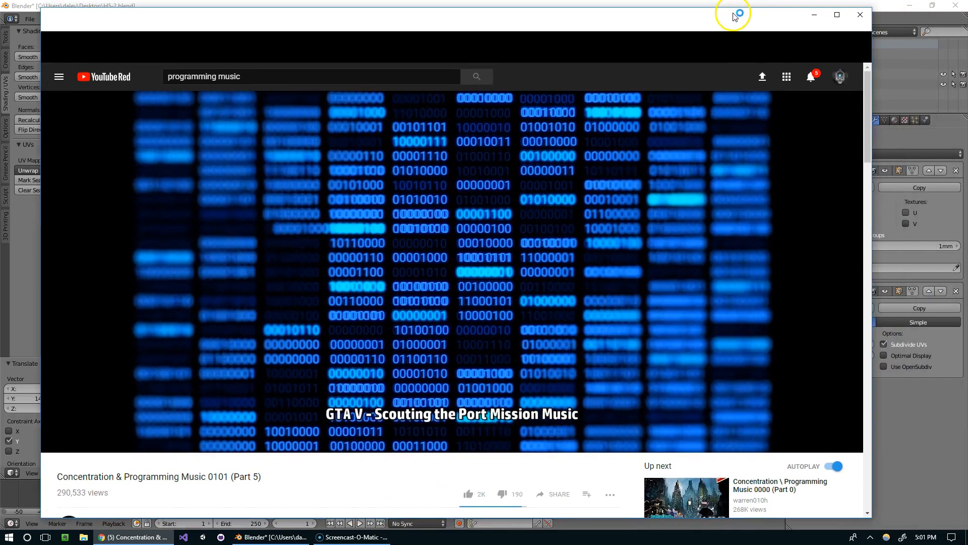
{"action": "scroll", "coordinate": [628, 178], "scroll_direction": "down", "scroll_amount": 1}
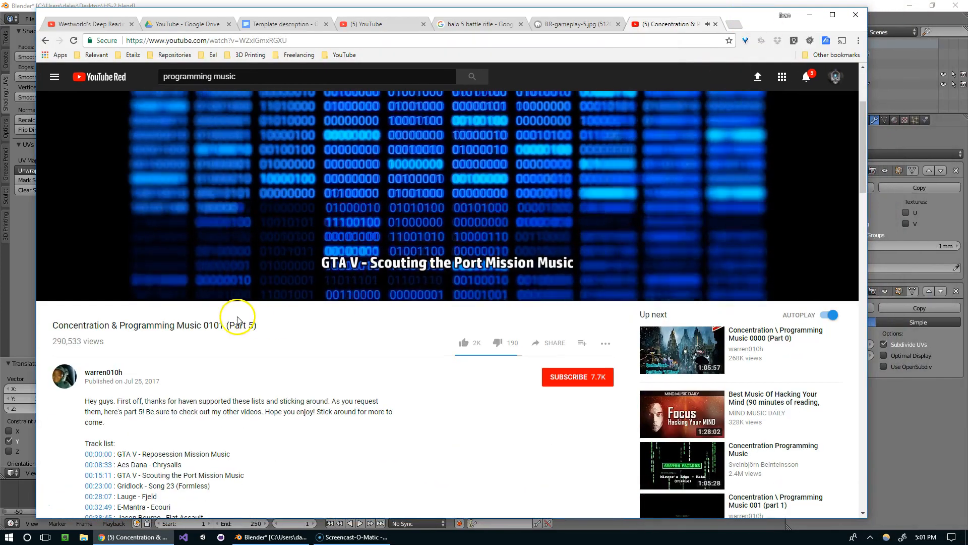
{"action": "scroll", "coordinate": [374, 289], "scroll_direction": "up", "scroll_amount": 3}
{"action": "left_click_drag", "start_coordinate": [758, 16], "coordinate": [967, 26]}
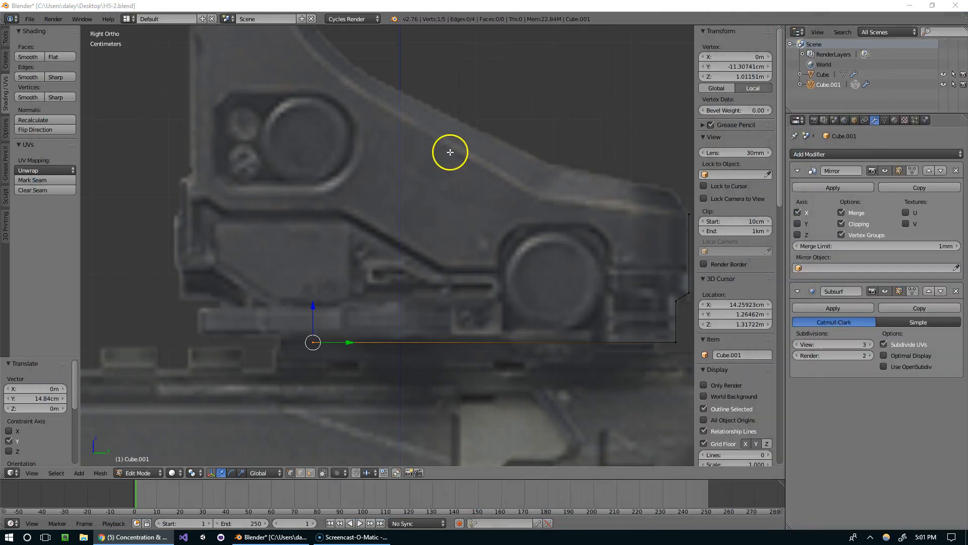
Extrude the outline's top rear vertex about 19.2 cm forward and 2.1 cm up to the bend in the sight's upper edge
{"action": "scroll", "coordinate": [442, 257], "scroll_direction": "down", "scroll_amount": 2}
{"action": "middle_click_drag", "start_coordinate": [442, 257], "coordinate": [400, 255]}
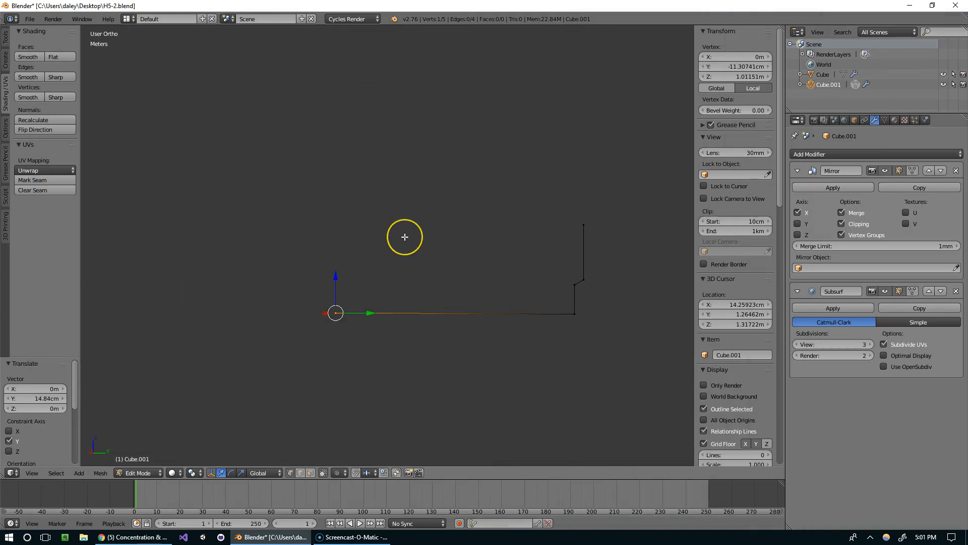
{"action": "key", "text": "KP_3"}
{"action": "middle_click_drag", "start_coordinate": [476, 222], "coordinate": [295, 259], "text": "shift"}
{"action": "scroll", "coordinate": [527, 288], "scroll_direction": "up", "scroll_amount": 2}
{"action": "right_click", "coordinate": [549, 266]}
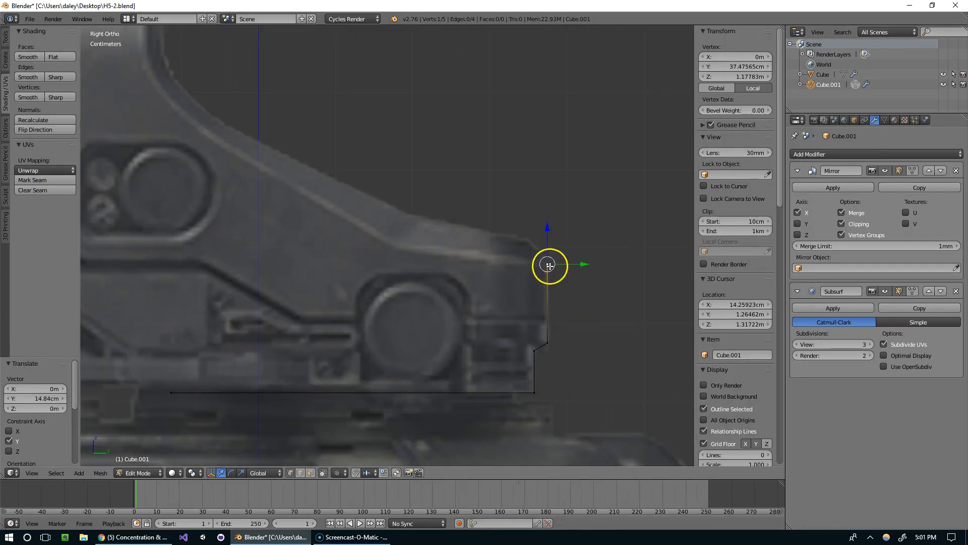
{"action": "middle_click_drag", "start_coordinate": [548, 264], "coordinate": [633, 245], "text": "shift"}
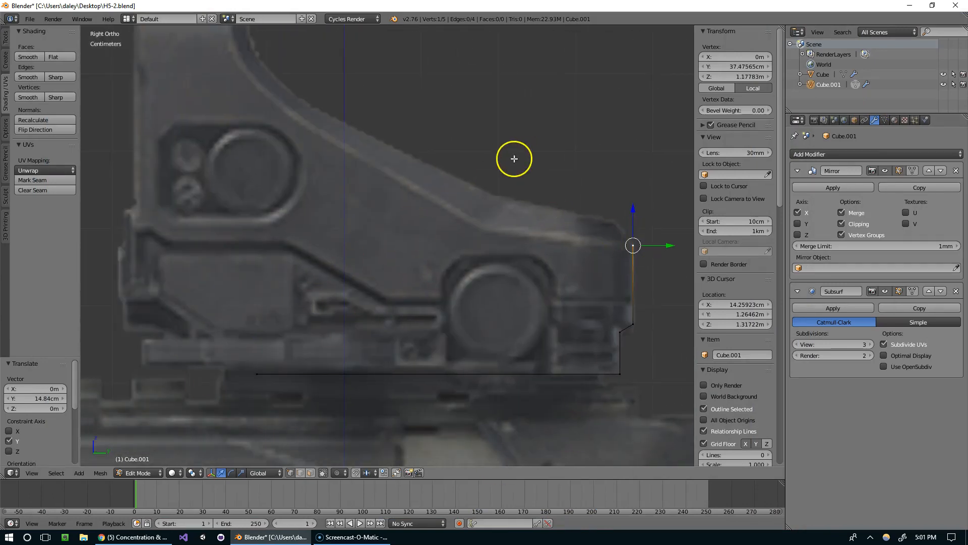
{"action": "key", "text": "e"}
{"action": "key", "text": "y"}
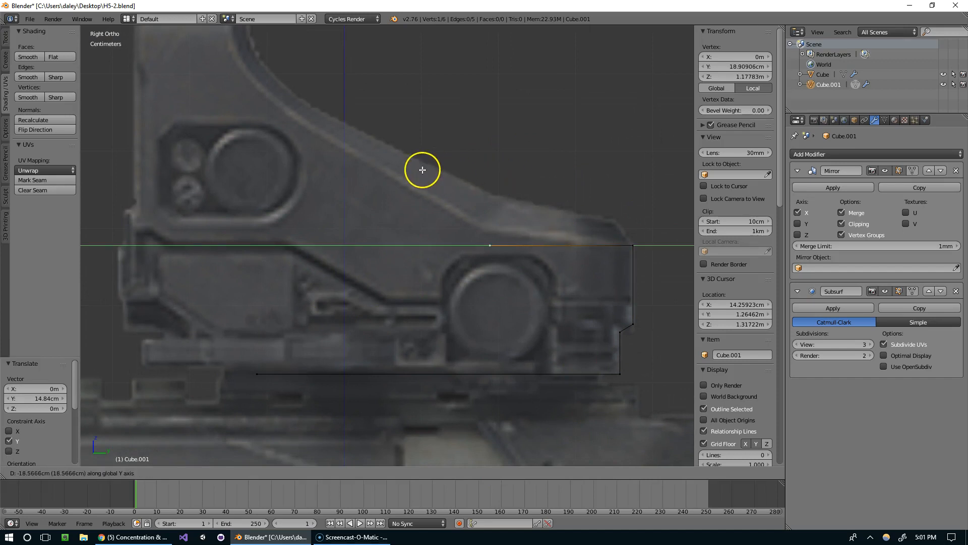
{"action": "right_click", "coordinate": [422, 170]}
{"action": "key", "text": "g"}
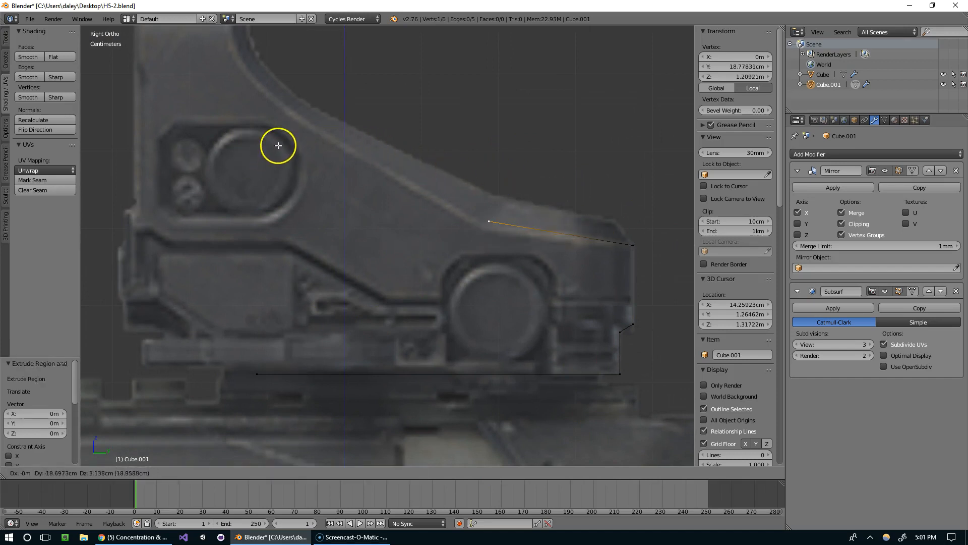
{"action": "left_click", "coordinate": [273, 154]}
Extrude the end vertex about 27.9 cm forward and 17.4 cm up along the sight's sloped edge
{"action": "middle_click_drag", "start_coordinate": [272, 154], "coordinate": [404, 190], "text": "shift"}
{"action": "key", "text": "e"}
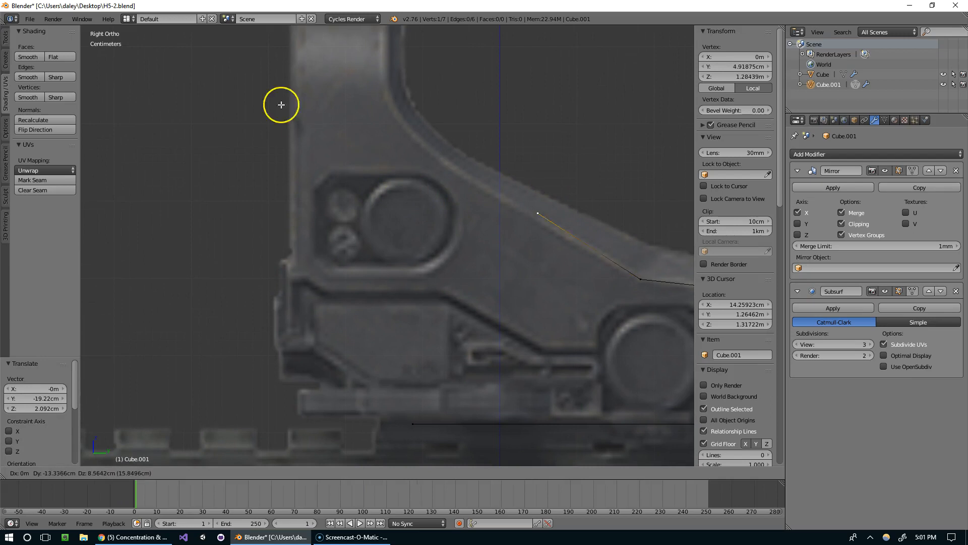
{"action": "left_click", "coordinate": [191, 56]}
Extrude the end vertex about 4.7 cm forward and 6.2 cm up around the curve, and from there about 14 cm up the sight's upright
{"action": "middle_click_drag", "start_coordinate": [311, 73], "coordinate": [373, 189], "text": "shift"}
{"action": "key", "text": "e"}
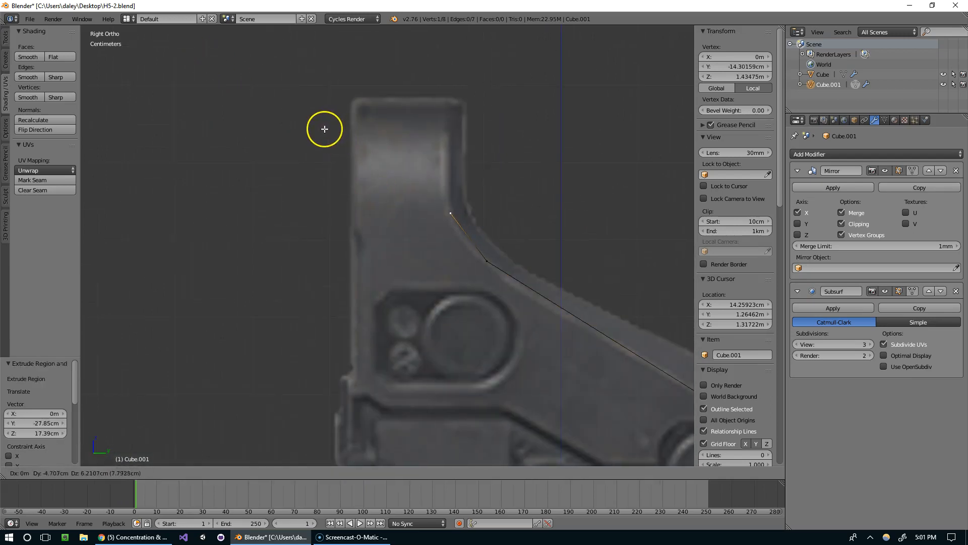
{"action": "left_click", "coordinate": [325, 456]}
Raise the upright's end vertex about 4.7 mm to meet the sight's top edge
{"action": "scroll", "coordinate": [468, 371], "scroll_direction": "down", "scroll_amount": 2}
{"action": "scroll", "coordinate": [469, 355], "scroll_direction": "down", "scroll_amount": 1}
{"action": "scroll", "coordinate": [471, 340], "scroll_direction": "up", "scroll_amount": 1}
{"action": "key", "text": "g"}
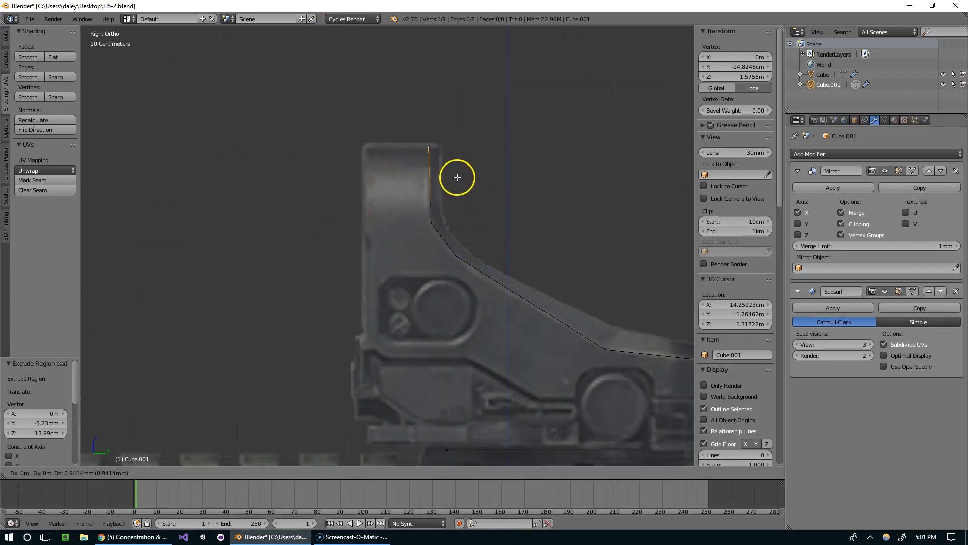
{"action": "left_click", "coordinate": [458, 176]}
Extrude the top vertex about 12.6 cm forward along Y to the upright's front corner
{"action": "middle_click_drag", "start_coordinate": [566, 227], "coordinate": [401, 222], "text": "shift"}
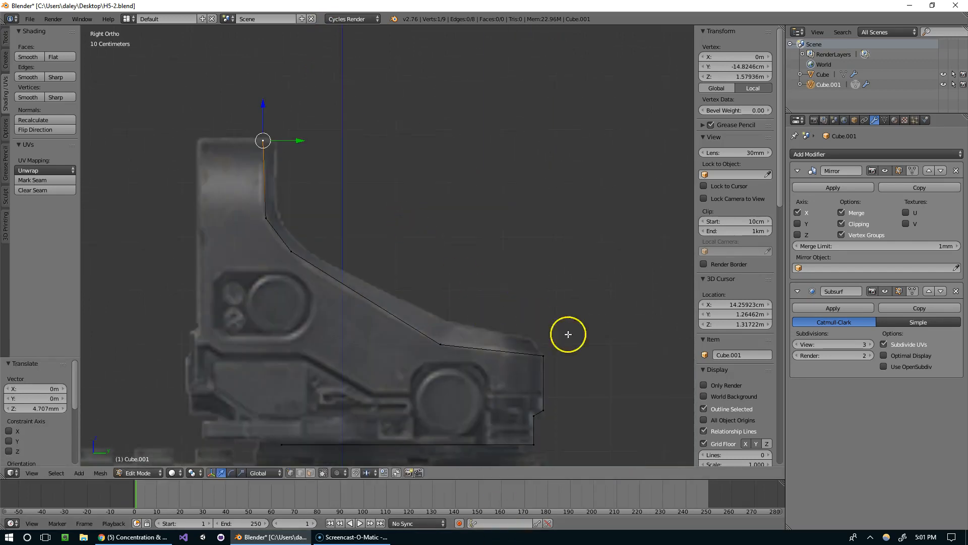
{"action": "key", "text": "e"}
{"action": "key", "text": "y"}
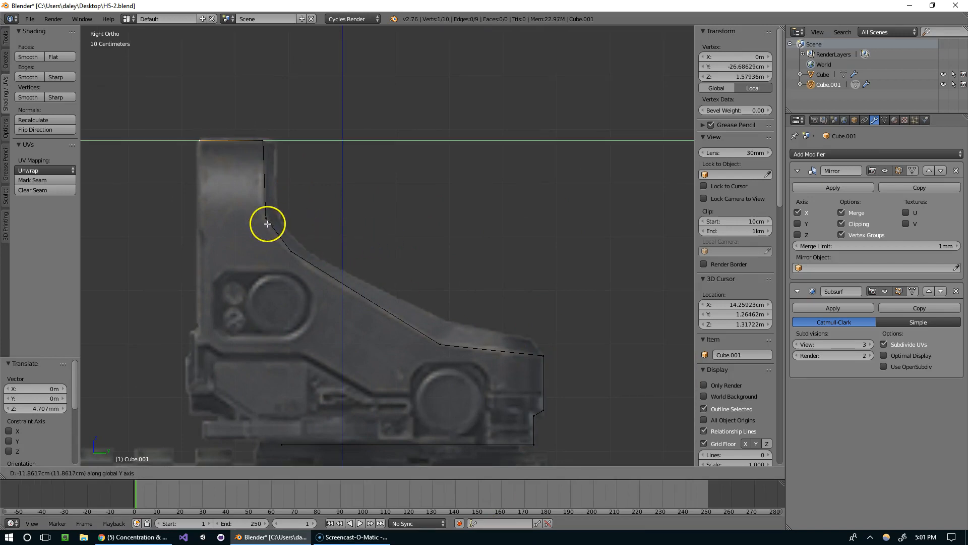
{"action": "left_click", "coordinate": [264, 223]}
Extrude the top front corner vertex about 47.1 cm down along Z to trace the sight's front edge
{"action": "middle_click_drag", "start_coordinate": [301, 222], "coordinate": [440, 169], "text": "shift"}
{"action": "key", "text": "e"}
{"action": "key", "text": "z"}
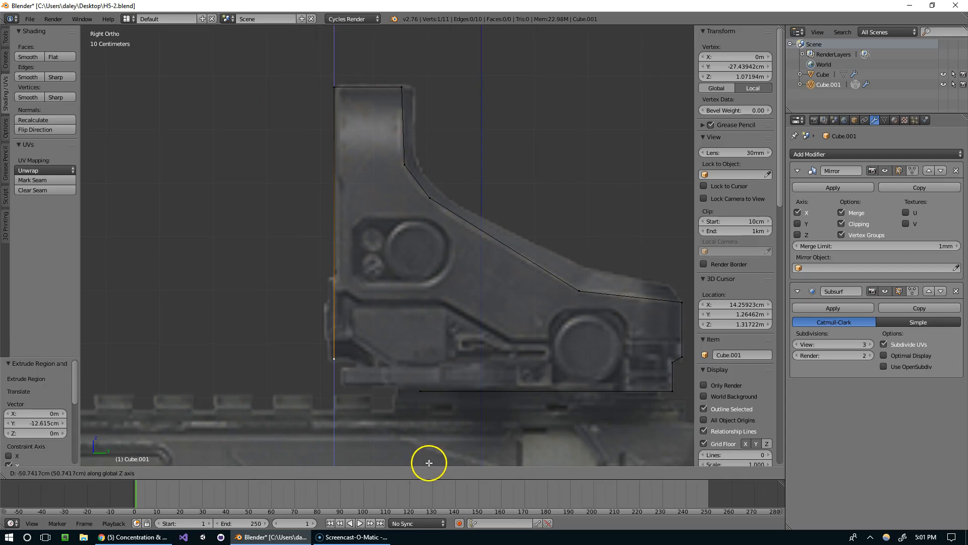
{"action": "left_click", "coordinate": [425, 443]}
Switch to the browser to view the BR-gameplay-5.jpg reference of the sight, and return to Blender
{"action": "middle_click_drag", "start_coordinate": [458, 400], "coordinate": [362, 360], "text": "shift"}
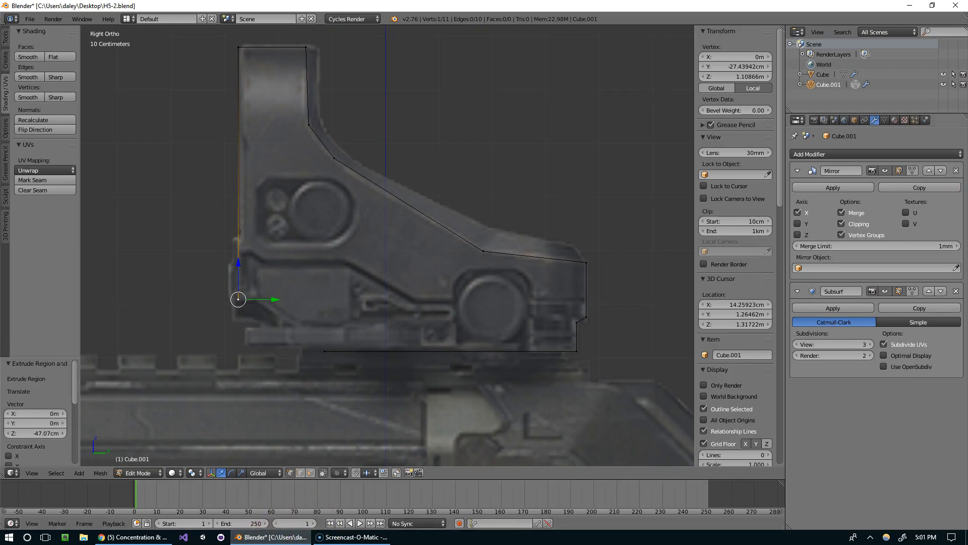
{"action": "mouse_move", "coordinate": [967, 20]}
{"action": "left_mouse_down"}
{"action": "mouse_move", "coordinate": [857, 20]}
{"action": "mouse_move", "coordinate": [967, 20]}
{"action": "mouse_move", "coordinate": [888, 15]}
{"action": "mouse_move", "coordinate": [956, 17]}
{"action": "mouse_move", "coordinate": [960, 29]}
{"action": "left_mouse_up"}
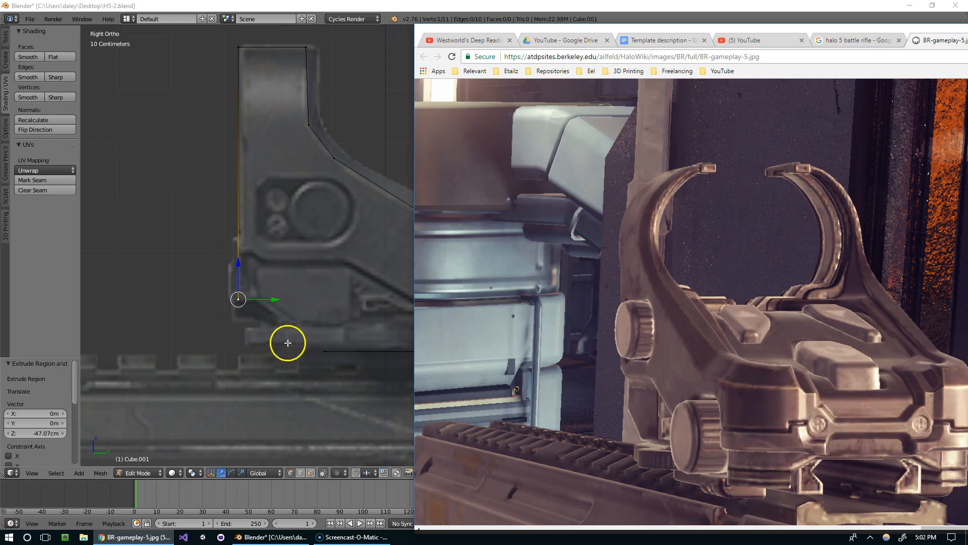
{"action": "left_click", "coordinate": [303, 6]}
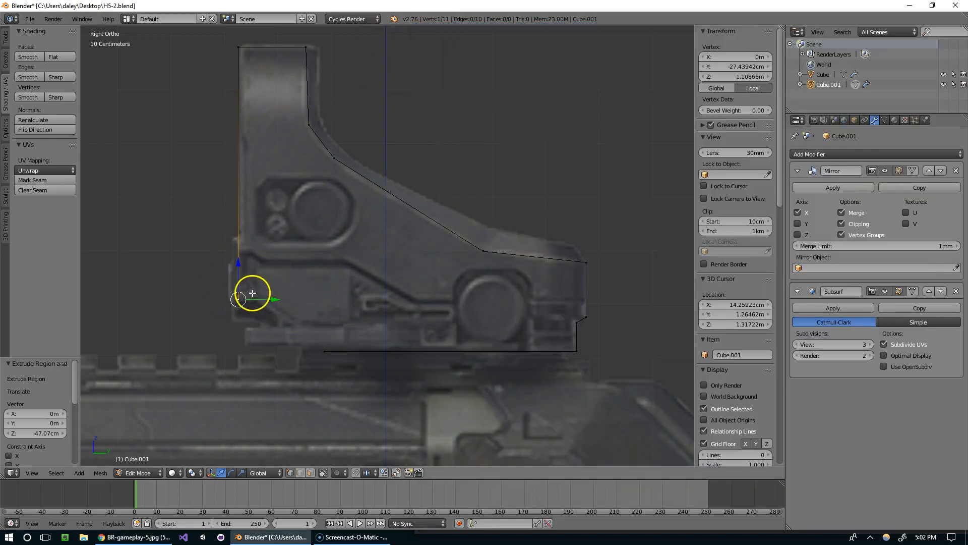
Move the front edge's bottom vertex up along Z to about 1.197 m, where the sight's upper housing ends
{"action": "scroll", "coordinate": [251, 288], "scroll_direction": "up", "scroll_amount": 4}
{"action": "key", "text": "g"}
{"action": "right_click", "coordinate": [234, 205]}
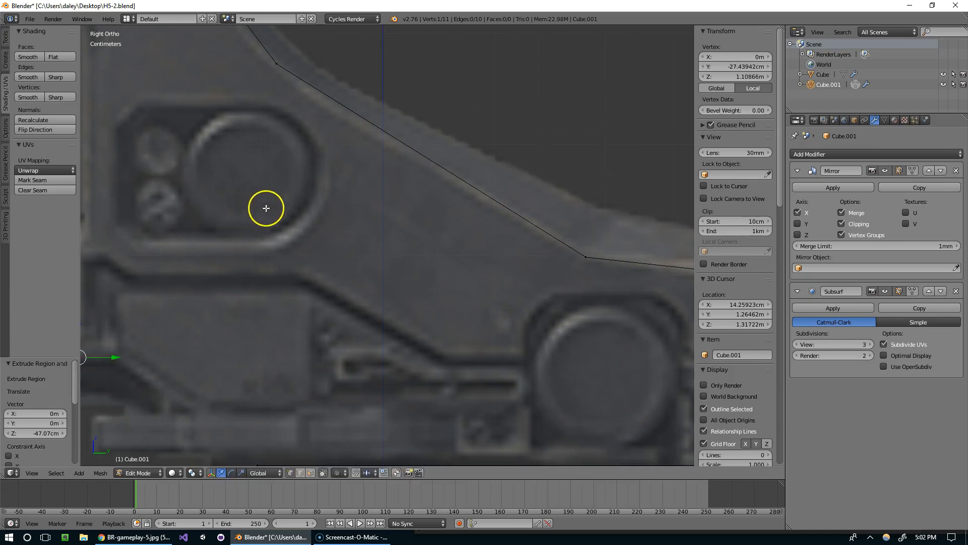
{"action": "middle_click_drag", "start_coordinate": [261, 200], "coordinate": [381, 192], "text": "shift"}
{"action": "key", "text": "g"}
{"action": "key", "text": "z"}
{"action": "left_click", "coordinate": [398, 97]}
Extrude the front bottom vertex about 1.7 cm rearward along Y, and from there about 2.8 cm rearward and 1.9 cm down
{"action": "key", "text": "e"}
{"action": "key", "text": "y"}
{"action": "left_click", "coordinate": [450, 121]}
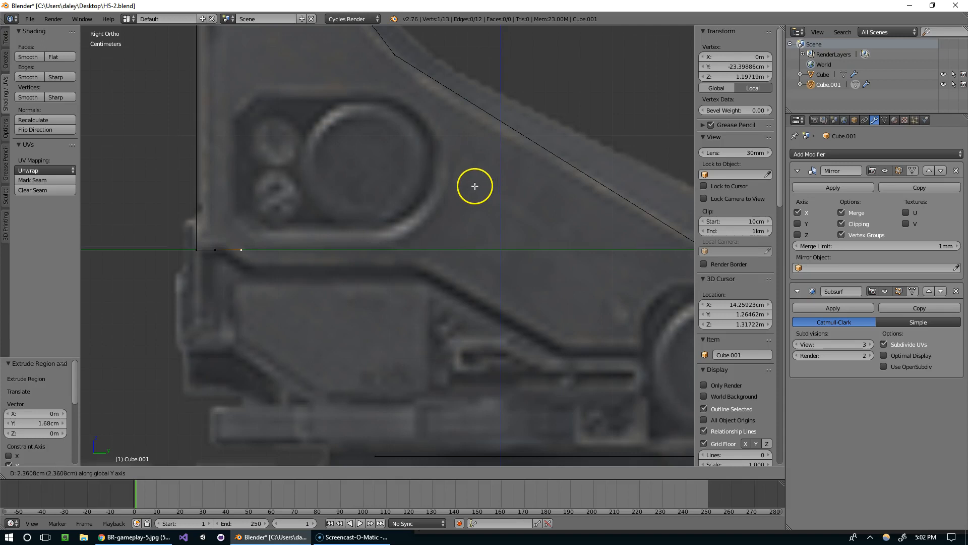
{"action": "key", "text": "g"}
{"action": "left_click", "coordinate": [507, 211]}
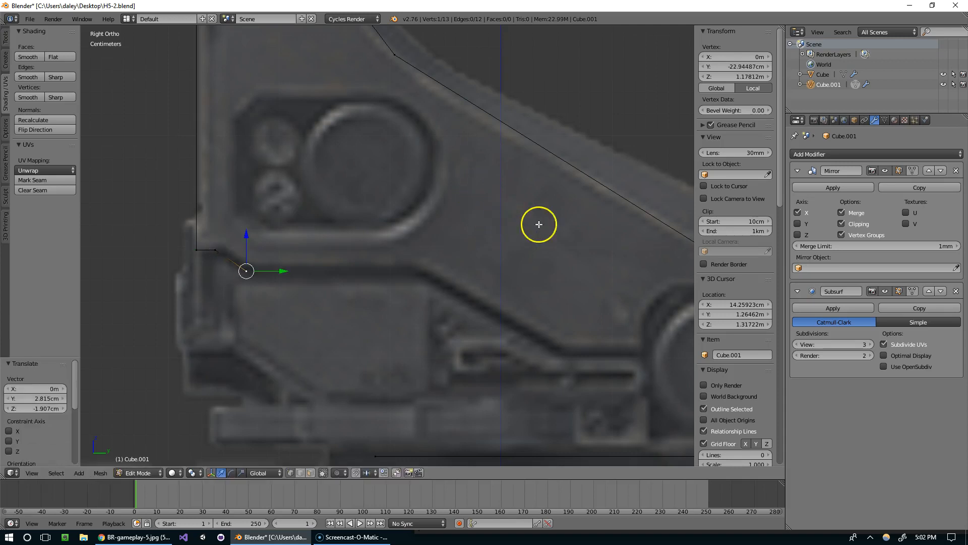
Extrude the end vertex about 15.1 cm rearward along Y to the start of the groove's slope
{"action": "middle_click_drag", "start_coordinate": [529, 217], "coordinate": [431, 213], "text": "shift"}
{"action": "scroll", "coordinate": [432, 216], "scroll_direction": "down", "scroll_amount": 1}
{"action": "key", "text": "e"}
{"action": "key", "text": "y"}
{"action": "left_click", "coordinate": [577, 218]}
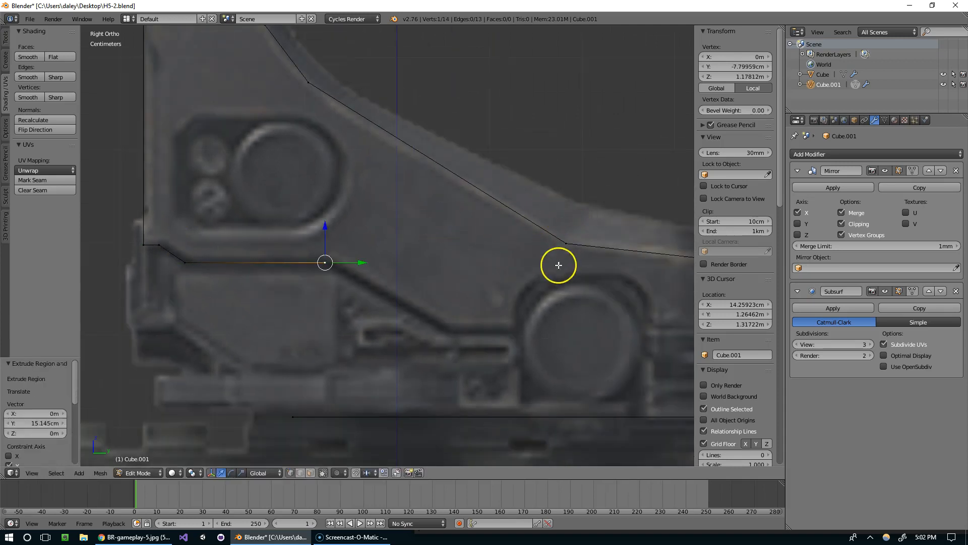
Move the bottom edge's front vertex up and rearward to the lower end of the sloped groove
{"action": "middle_click_drag", "start_coordinate": [558, 266], "coordinate": [530, 205], "text": "shift"}
{"action": "scroll", "coordinate": [524, 217], "scroll_direction": "down", "scroll_amount": 1}
{"action": "right_click", "coordinate": [293, 337]}
{"action": "middle_click_drag", "start_coordinate": [564, 324], "coordinate": [527, 331], "text": "shift"}
{"action": "key", "text": "g"}
{"action": "left_click", "coordinate": [488, 241]}
Move the bottom edge's rear vertex about 6.5 cm forward and 8.6 cm up, level with the groove
{"action": "right_click", "coordinate": [611, 343]}
{"action": "key", "text": "g"}
{"action": "left_click", "coordinate": [562, 271]}
Dissolve the inner vertex of the small step at the outline's lower rear corner
{"action": "right_click", "coordinate": [612, 302]}
{"action": "key", "text": "g"}
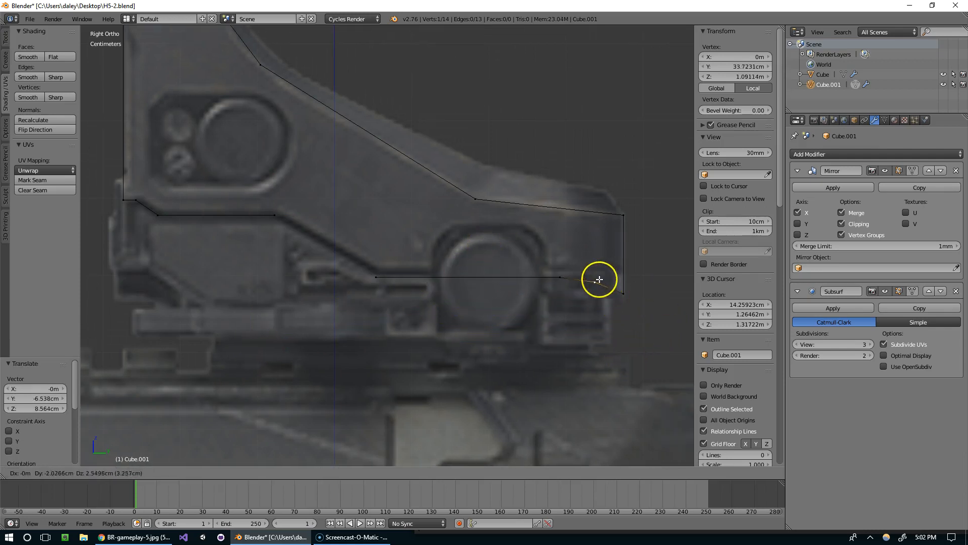
{"action": "right_click", "coordinate": [594, 273]}
{"action": "key", "text": "x"}
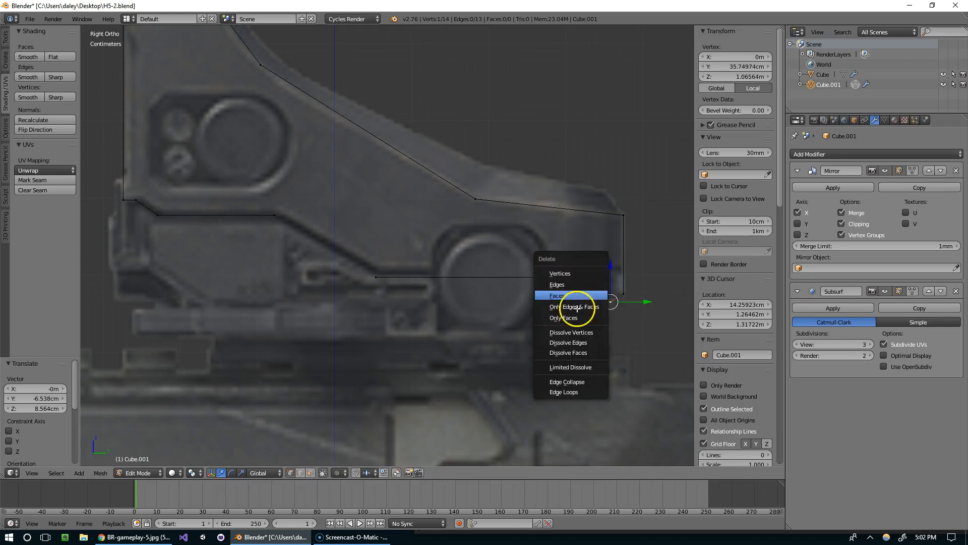
{"action": "left_click", "coordinate": [558, 334]}
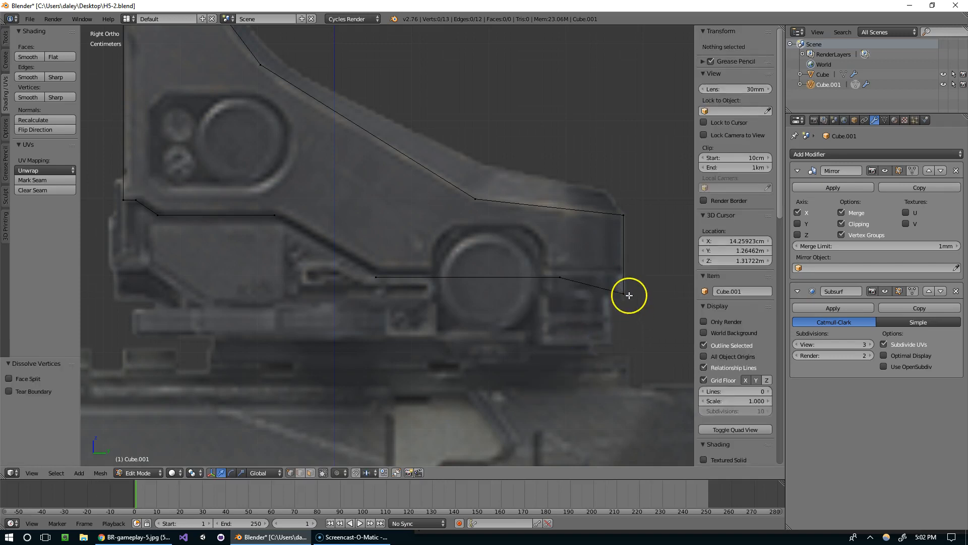
Move the outline's lower rear corner vertex up along Z to level it with the bottom edge
{"action": "right_click", "coordinate": [629, 295]}
{"action": "key", "text": "g"}
{"action": "key", "text": "z"}
{"action": "left_click", "coordinate": [626, 274]}
Dissolve the redundant vertex on the bottom edge near the rear corner
{"action": "right_click", "coordinate": [567, 274]}
{"action": "key", "text": "x"}
{"action": "left_click", "coordinate": [567, 273]}
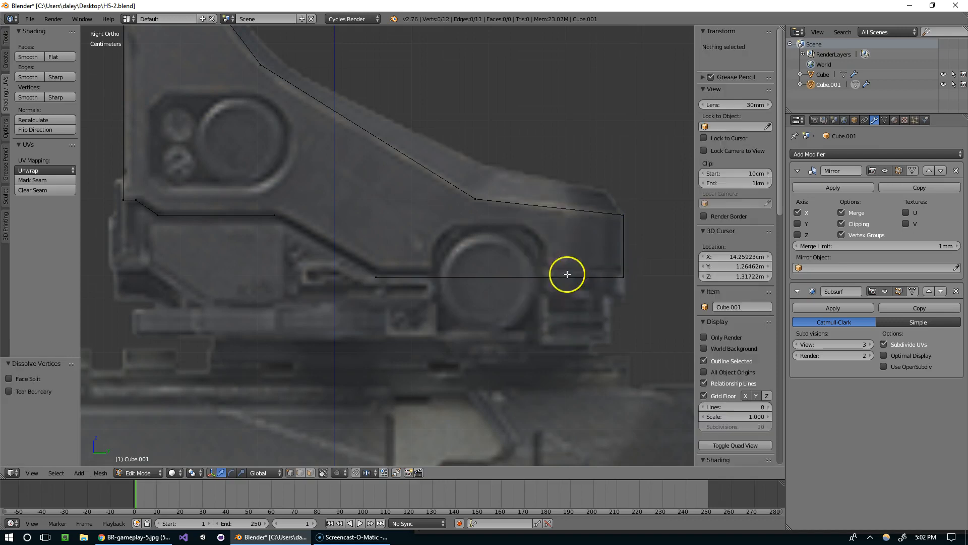
Move the bottom edge's front vertex about 2 mm rearward along Y
{"action": "middle_click_drag", "start_coordinate": [376, 275], "coordinate": [460, 294], "text": "shift"}
{"action": "right_click", "coordinate": [460, 294]}
{"action": "key", "text": "g"}
{"action": "key", "text": "y"}
{"action": "left_click", "coordinate": [463, 294]}
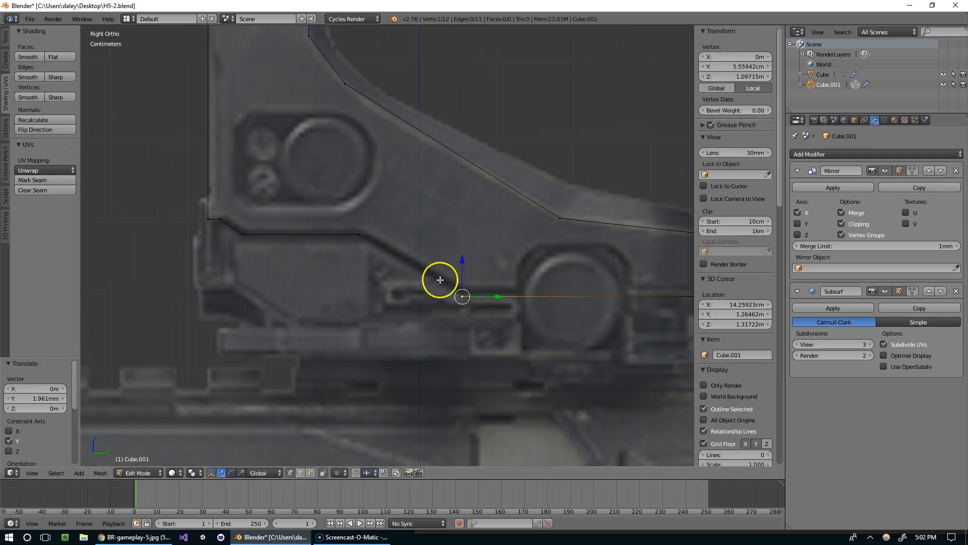
Extrude the bottom edge's front vertex in place and merge the copy At Last with the slope's upper vertex, closing the outline
{"action": "key", "text": "e"}
{"action": "right_click", "coordinate": [351, 220]}
{"action": "key", "text": "g"}
{"action": "right_click", "coordinate": [379, 193]}
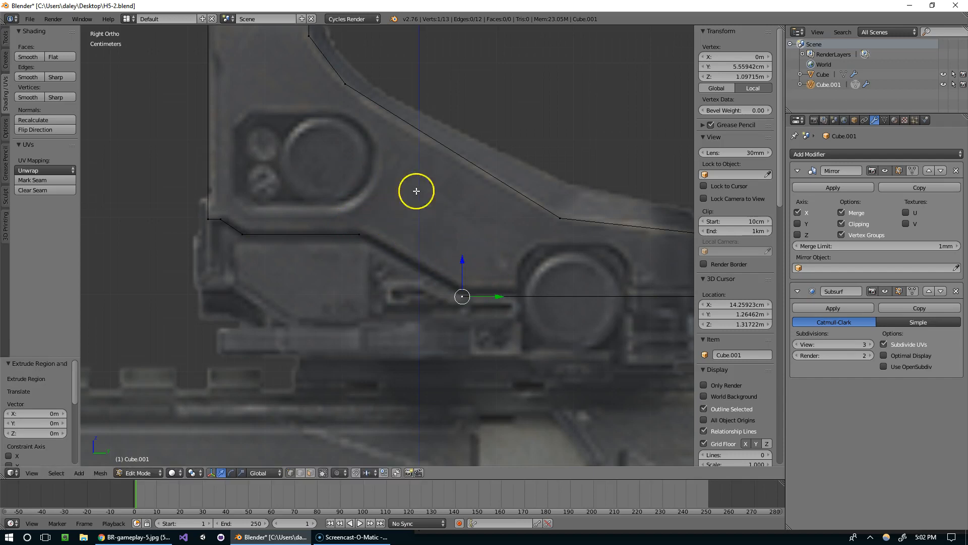
{"action": "right_click", "coordinate": [357, 233], "text": "shift"}
{"action": "key", "text": "w"}
{"action": "left_click", "coordinate": [346, 233]}
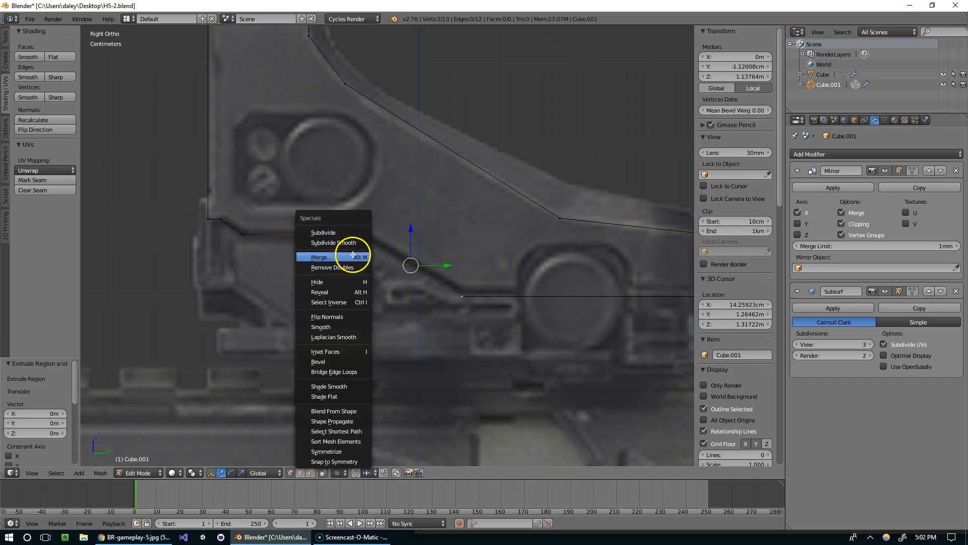
{"action": "left_click", "coordinate": [330, 271]}
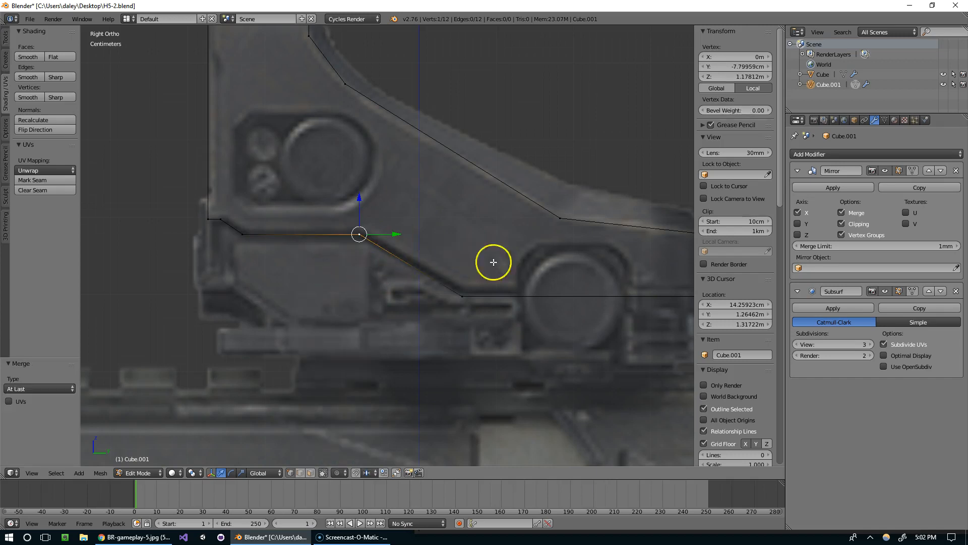
Extrude the outline's top rear corner vertex about 2.1 cm forward and 3.1 cm up to the raised outer edge
{"action": "scroll", "coordinate": [536, 256], "scroll_direction": "down", "scroll_amount": 5}
{"action": "key", "text": "a"}
{"action": "scroll", "coordinate": [459, 263], "scroll_direction": "down", "scroll_amount": 1}
{"action": "scroll", "coordinate": [459, 262], "scroll_direction": "up", "scroll_amount": 2}
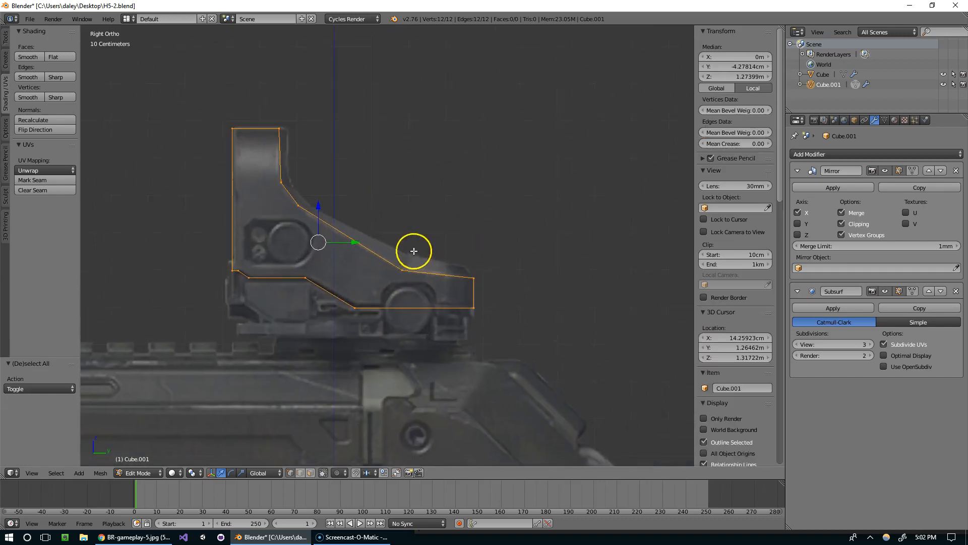
{"action": "right_click", "coordinate": [474, 266]}
{"action": "scroll", "coordinate": [489, 258], "scroll_direction": "up", "scroll_amount": 3}
{"action": "key", "text": "e"}
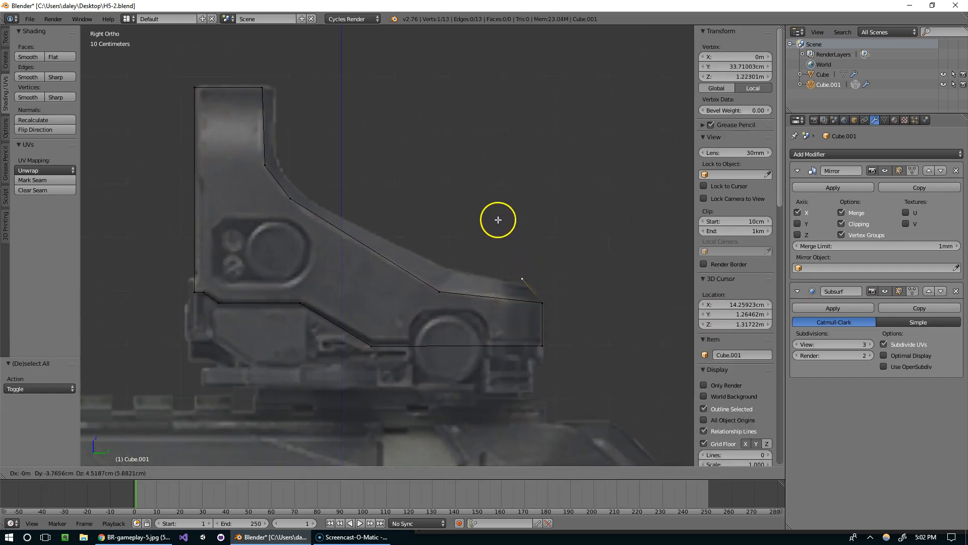
{"action": "right_click", "coordinate": [491, 221]}
{"action": "key", "text": "g"}
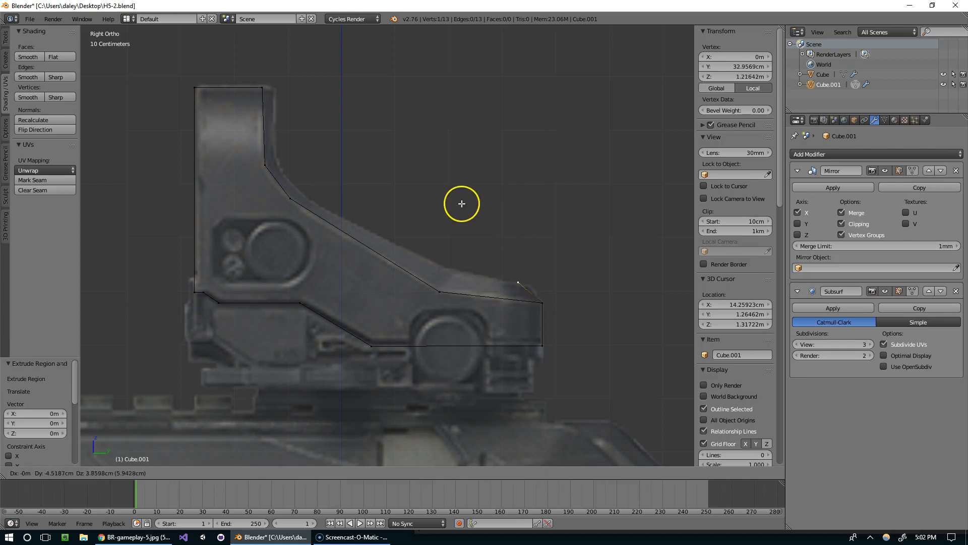
{"action": "left_click", "coordinate": [479, 206]}
Extrude the end vertex about 16 cm forward and 3.2 cm up, and on along the outer slope to the upright's base
{"action": "key", "text": "e"}
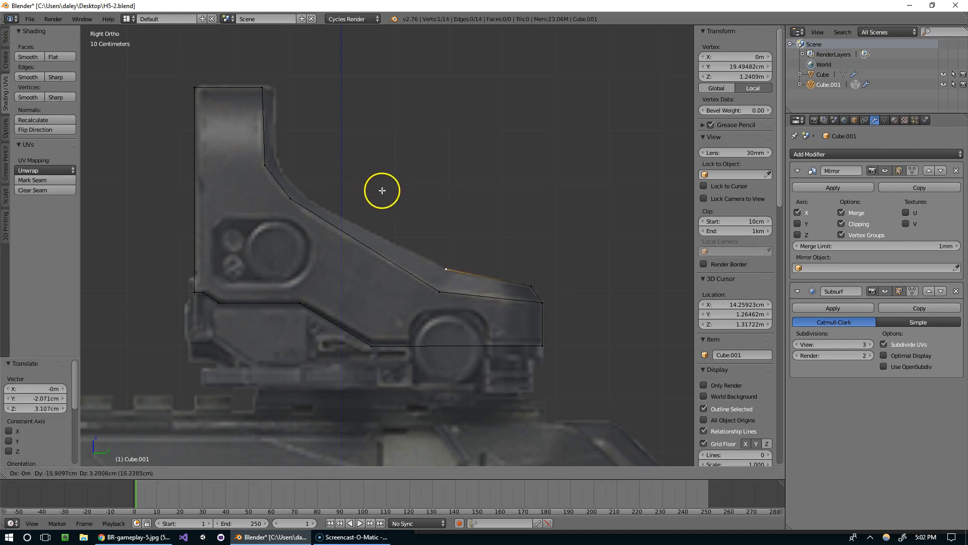
{"action": "left_click", "coordinate": [378, 189]}
{"action": "key", "text": "e"}
{"action": "left_click", "coordinate": [233, 114]}
{"action": "key", "text": "e"}
{"action": "left_click", "coordinate": [212, 74]}
Extrude the outer strip's end vertex about 13.1 cm up along Z to the upright's top
{"action": "middle_click_drag", "start_coordinate": [212, 74], "coordinate": [309, 119], "text": "shift"}
{"action": "key", "text": "e"}
{"action": "key", "text": "z"}
{"action": "left_click", "coordinate": [369, 44]}
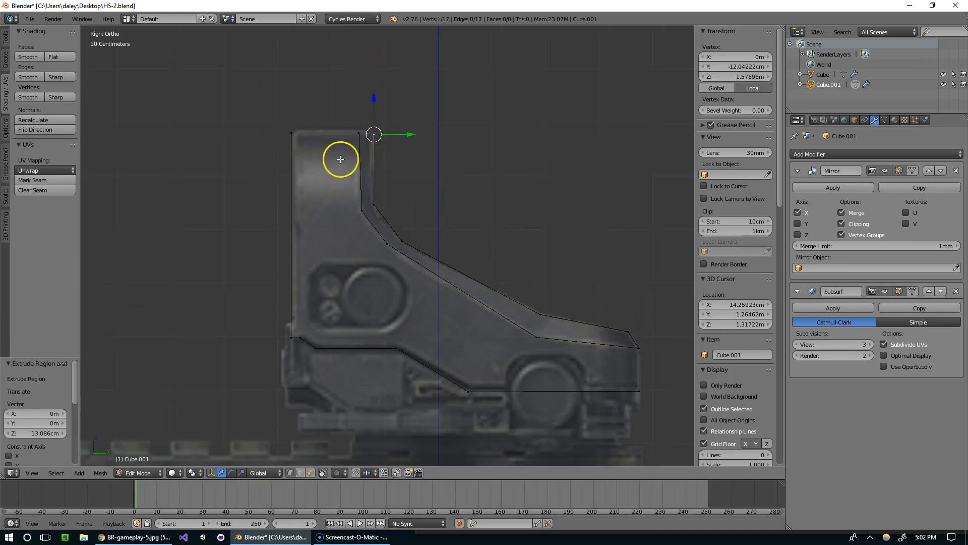
Connect the strip's two top vertices with an edge and fill the upright segment below it with a face
{"action": "right_click", "coordinate": [359, 132], "text": "shift"}
{"action": "scroll", "coordinate": [409, 132], "scroll_direction": "up", "scroll_amount": 2}
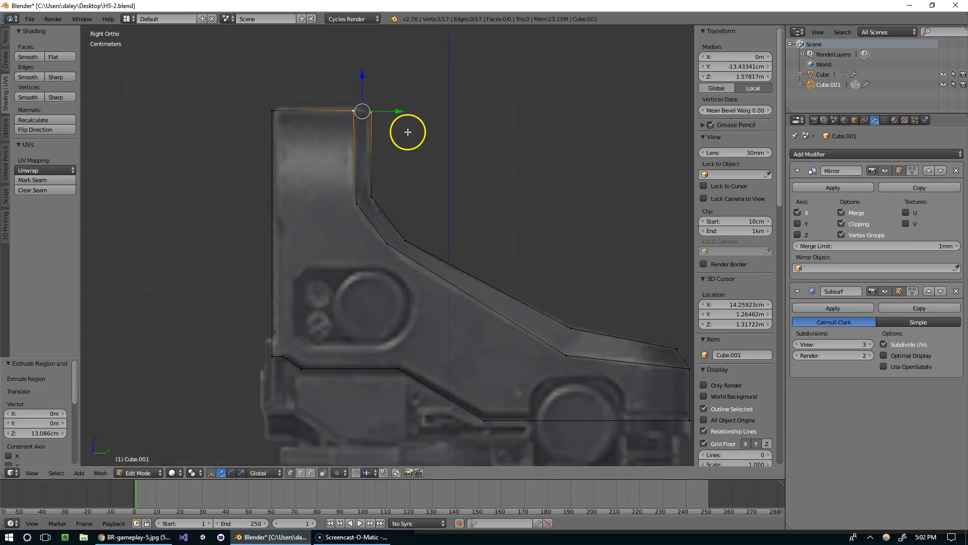
{"action": "key", "text": "f"}
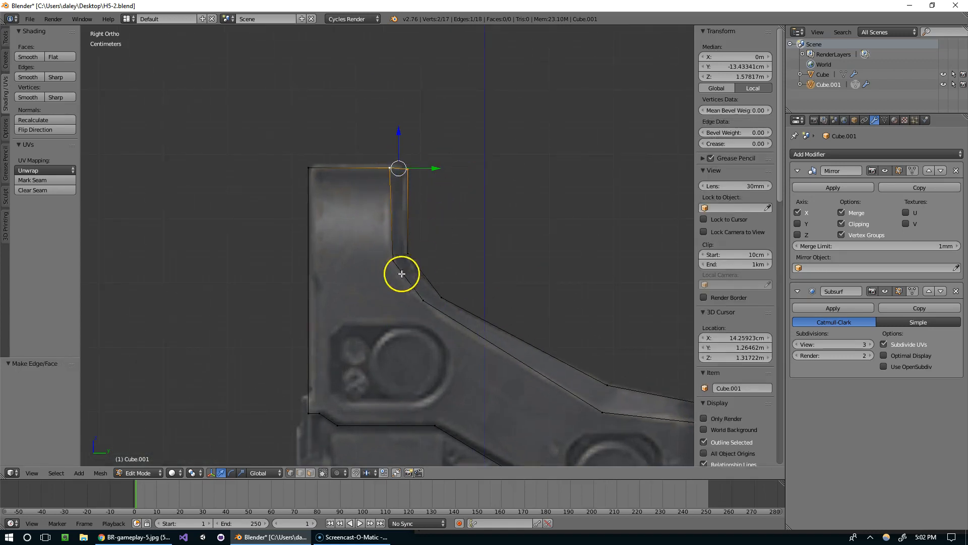
{"action": "right_click", "coordinate": [394, 258]}
{"action": "right_click", "coordinate": [406, 252], "text": "shift"}
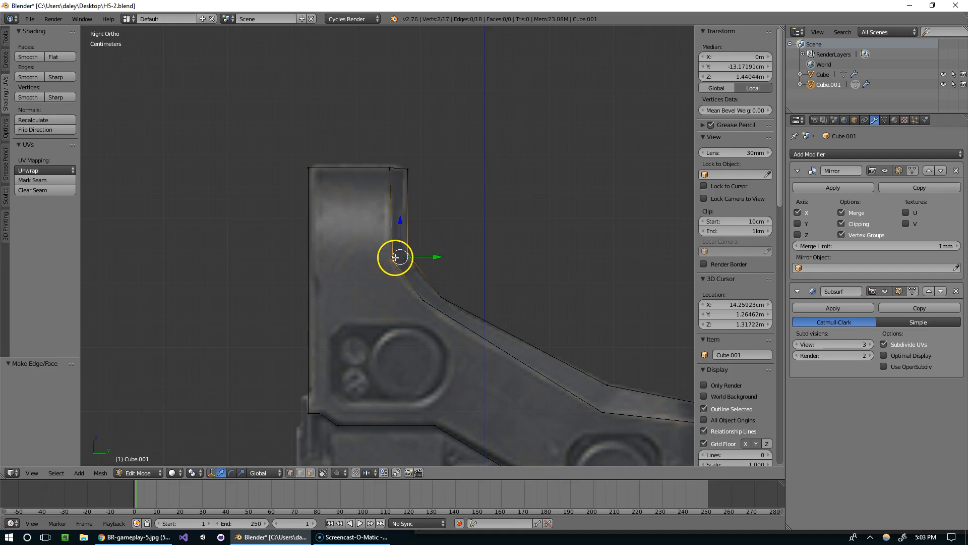
{"action": "right_click", "coordinate": [409, 251], "text": "ctrl"}
{"action": "key", "text": "f"}
Fill the strip's curved segment below the upright and its rearmost segment with faces
{"action": "right_click", "coordinate": [426, 299]}
{"action": "right_click", "coordinate": [440, 295], "text": "ctrl"}
{"action": "key", "text": "f"}
{"action": "middle_click_drag", "start_coordinate": [546, 305], "coordinate": [483, 260], "text": "shift"}
{"action": "right_click", "coordinate": [530, 353]}
{"action": "right_click", "coordinate": [532, 330], "text": "ctrl"}
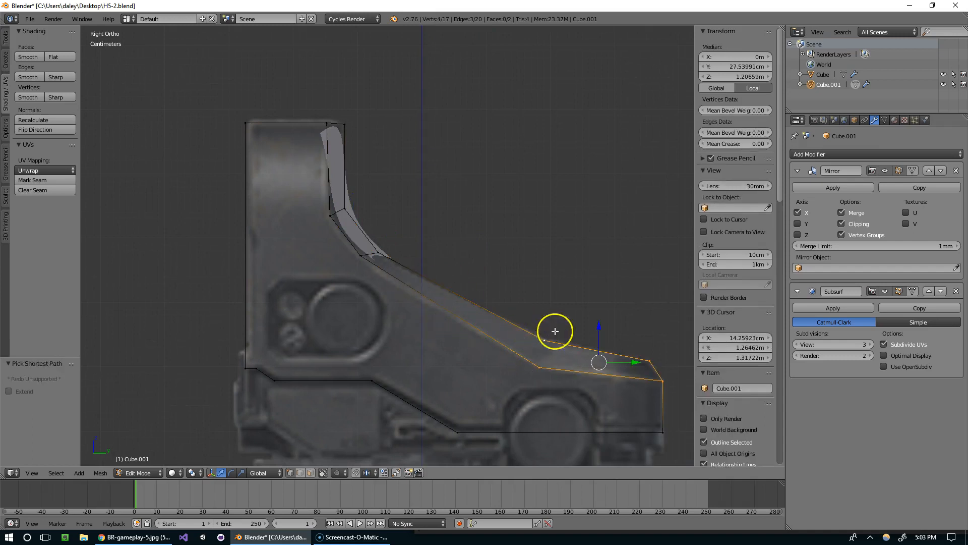
{"action": "key", "text": "f"}
Leave Edit Mode and turn off the Subsurf modifier's viewport display for the sight
{"action": "middle_click_drag", "start_coordinate": [594, 335], "coordinate": [479, 334], "text": "shift"}
{"action": "right_click", "coordinate": [338, 248]}
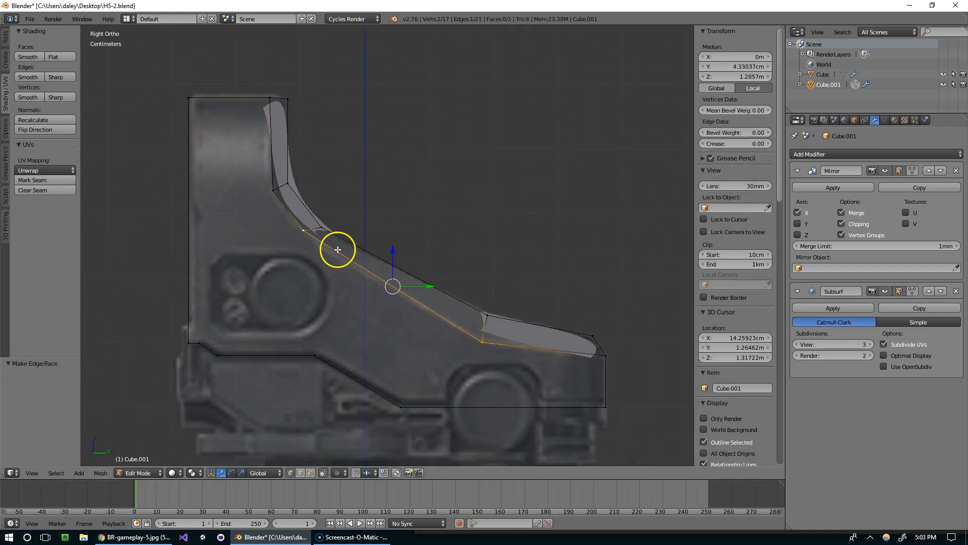
{"action": "scroll", "coordinate": [448, 257], "scroll_direction": "down", "scroll_amount": 4}
{"action": "key", "text": "Tab"}
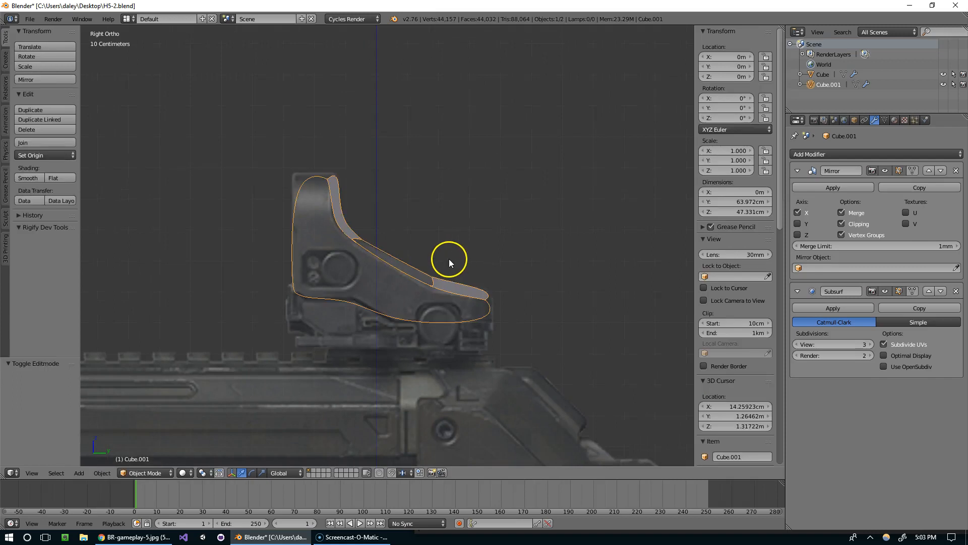
{"action": "scroll", "coordinate": [449, 259], "scroll_direction": "up", "scroll_amount": 1}
{"action": "scroll", "coordinate": [517, 223], "scroll_direction": "up", "scroll_amount": 1}
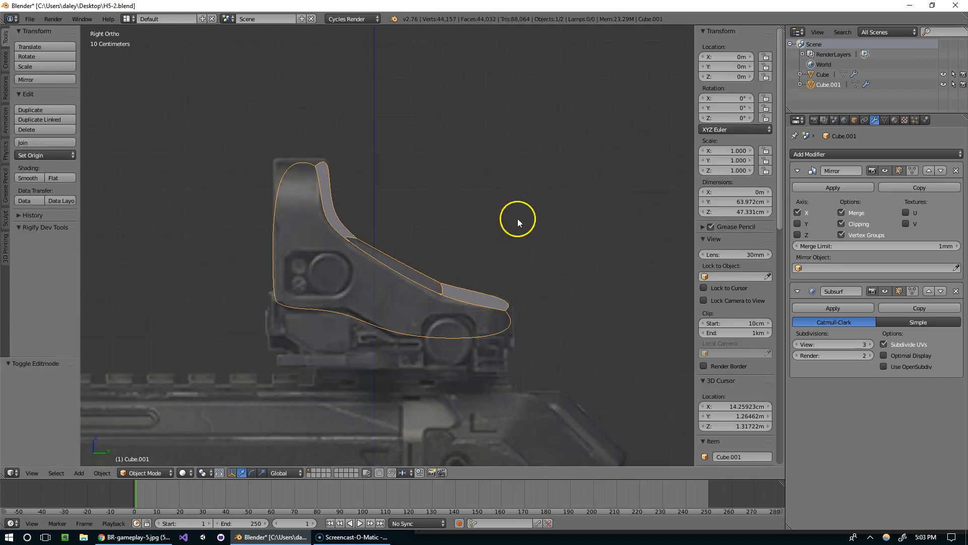
{"action": "left_click", "coordinate": [885, 291]}
In Edit Mode, fill the strip's remaining long sloped segment with a face between its four corner vertices
{"action": "key", "text": "Tab"}
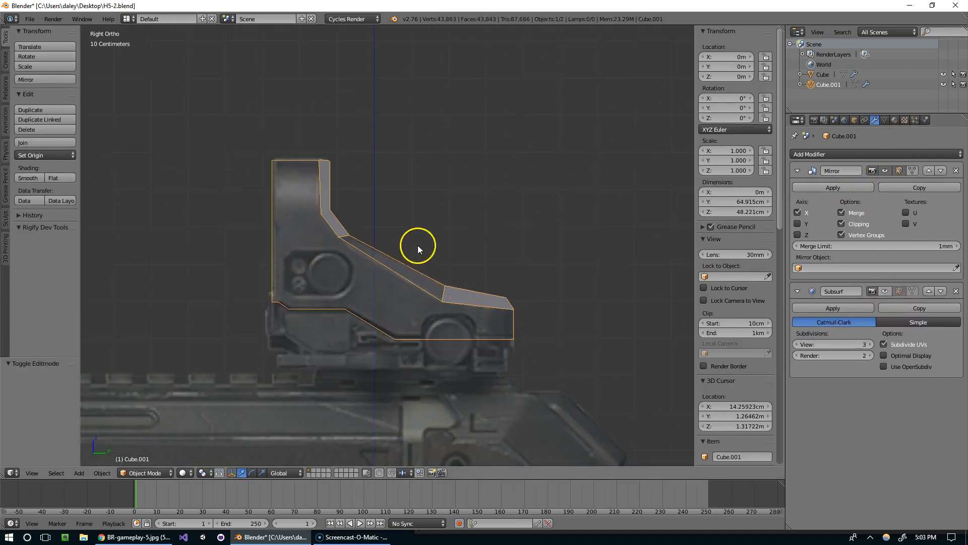
{"action": "scroll", "coordinate": [378, 264], "scroll_direction": "up", "scroll_amount": 3}
{"action": "right_click", "coordinate": [348, 242]}
{"action": "right_click", "coordinate": [307, 230], "text": "shift"}
{"action": "right_click", "coordinate": [474, 321], "text": "shift"}
{"action": "right_click", "coordinate": [495, 323], "text": "shift"}
{"action": "key", "text": "f"}
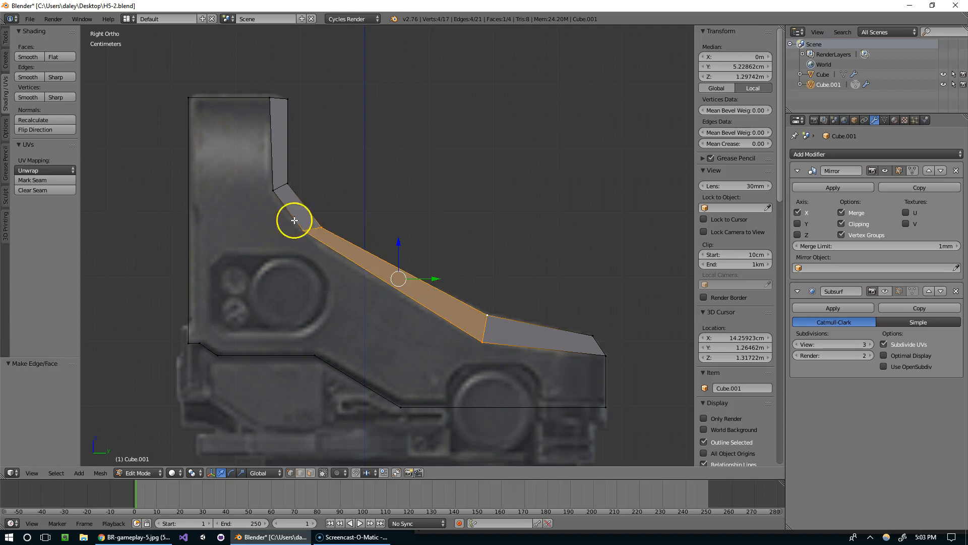
Subdivide the profile's long vertical edge once and fill the area beside the upright strip with a face
{"action": "middle_click_drag", "start_coordinate": [288, 189], "coordinate": [385, 212], "text": "shift"}
{"action": "right_click", "coordinate": [289, 357]}
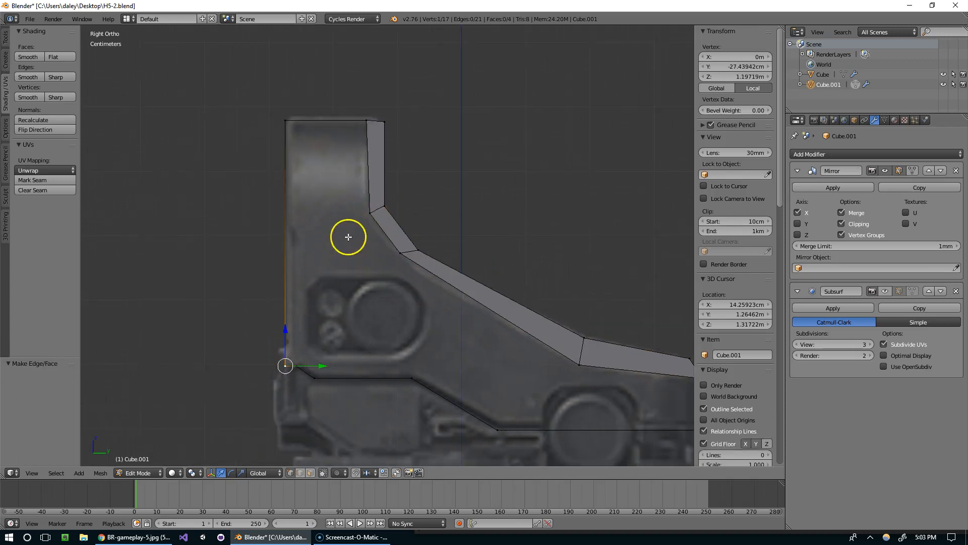
{"action": "scroll", "coordinate": [420, 236], "scroll_direction": "down", "scroll_amount": 1}
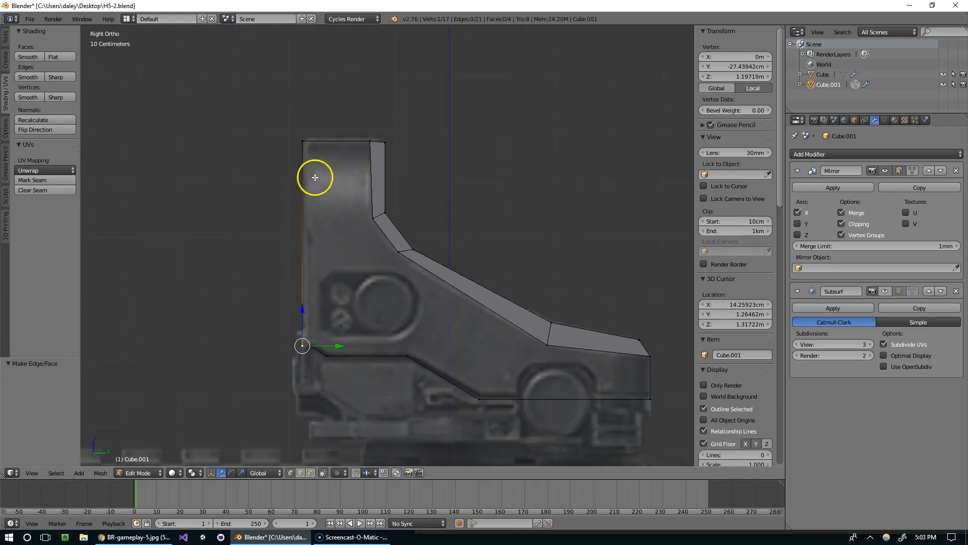
{"action": "right_click", "coordinate": [290, 356], "text": "shift"}
{"action": "key", "text": "w"}
{"action": "left_click", "coordinate": [283, 287]}
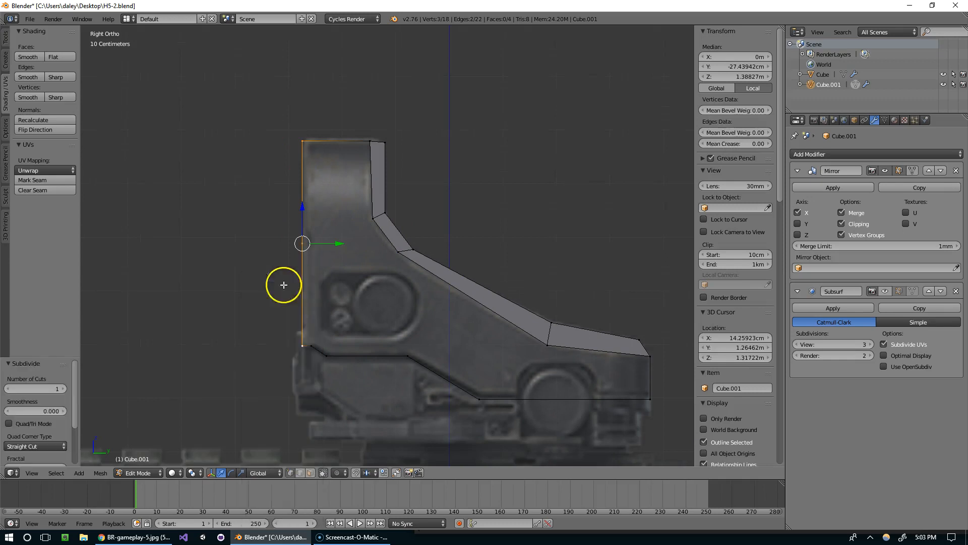
{"action": "right_click", "coordinate": [375, 216], "text": "shift"}
{"action": "key", "text": "f"}
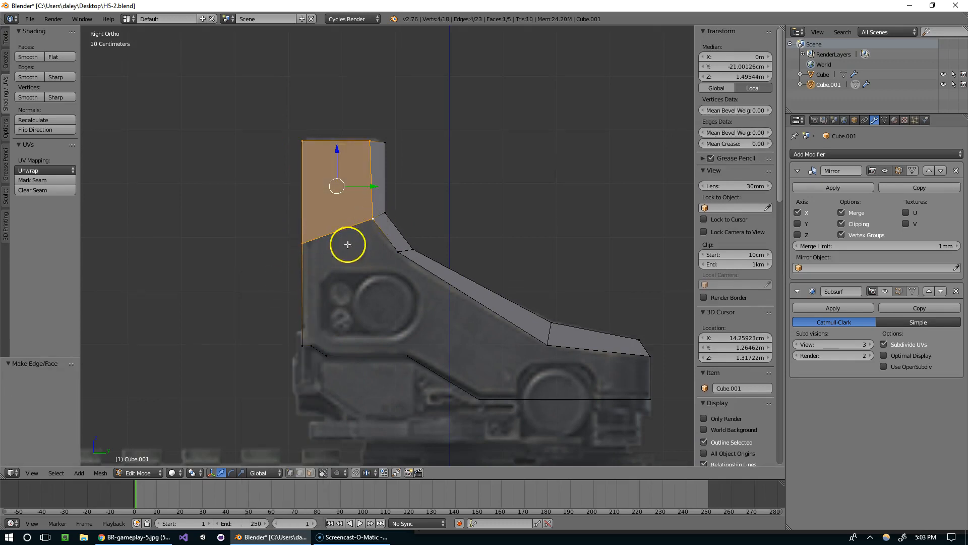
Subdivide the lower half of the vertical edge and fill the area beside the strip's curved segment with a face
{"action": "right_click", "coordinate": [302, 289]}
{"action": "right_click", "coordinate": [307, 333], "text": "shift"}
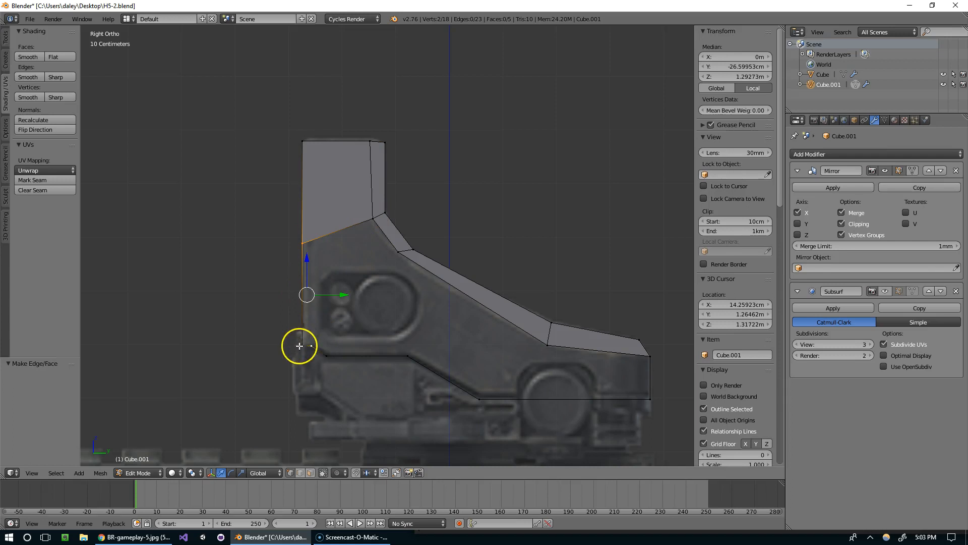
{"action": "right_click", "coordinate": [300, 341], "text": "shift"}
{"action": "key", "text": "w"}
{"action": "left_click", "coordinate": [299, 254]}
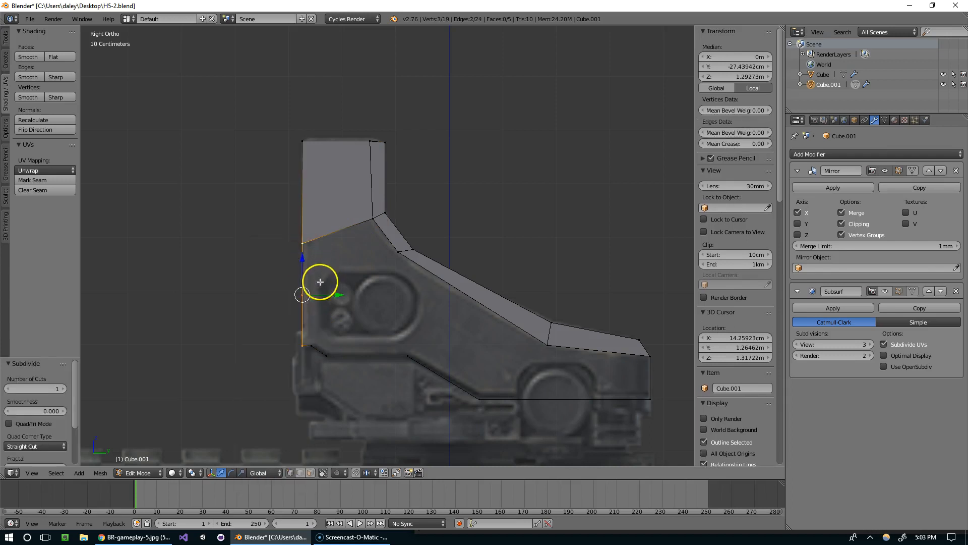
{"action": "key", "text": "f"}
{"action": "middle_click_drag", "start_coordinate": [357, 322], "coordinate": [319, 302], "text": "shift"}
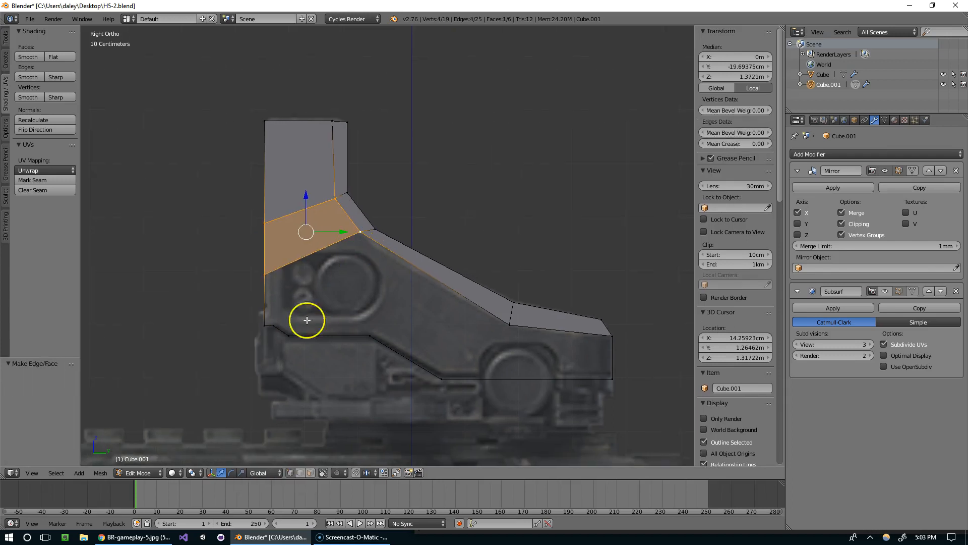
{"action": "right_click", "coordinate": [275, 325]}
{"action": "right_click", "coordinate": [361, 235], "text": "shift"}
{"action": "key", "text": "f"}
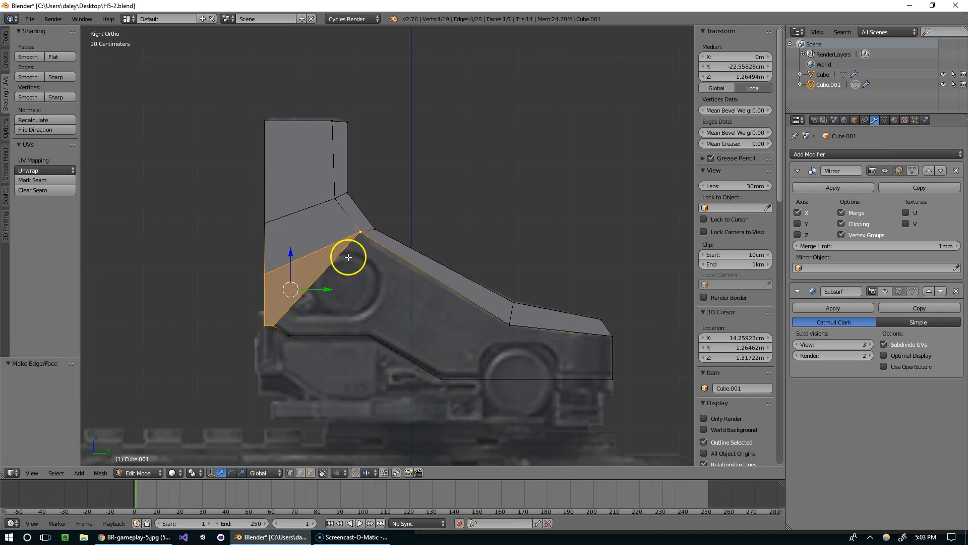
{"action": "key", "text": "ctrl+r"}
{"action": "key", "text": "Escape"}
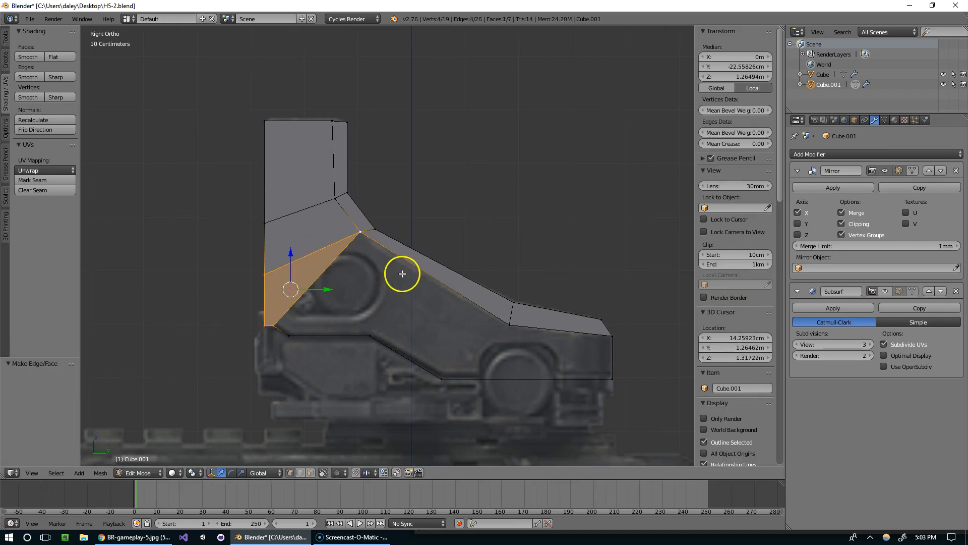
{"action": "key", "text": "ctrl+z"}
Fill the wedge between the profile's lower vertical edge and the inner vertex of the strip's bend with a face
{"action": "scroll", "coordinate": [356, 255], "scroll_direction": "up", "scroll_amount": 2}
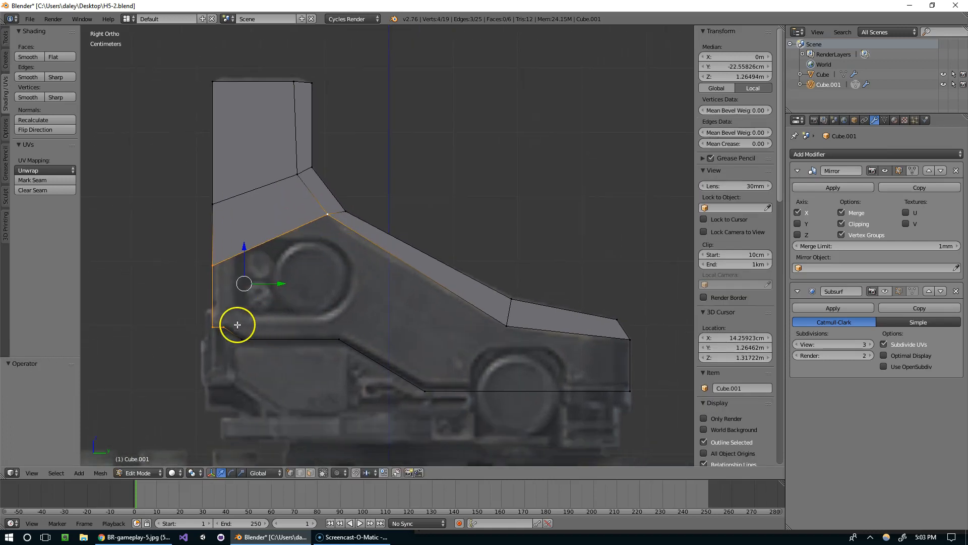
{"action": "right_click", "coordinate": [236, 325]}
{"action": "right_click", "coordinate": [320, 215], "text": "shift"}
{"action": "key", "text": "f"}
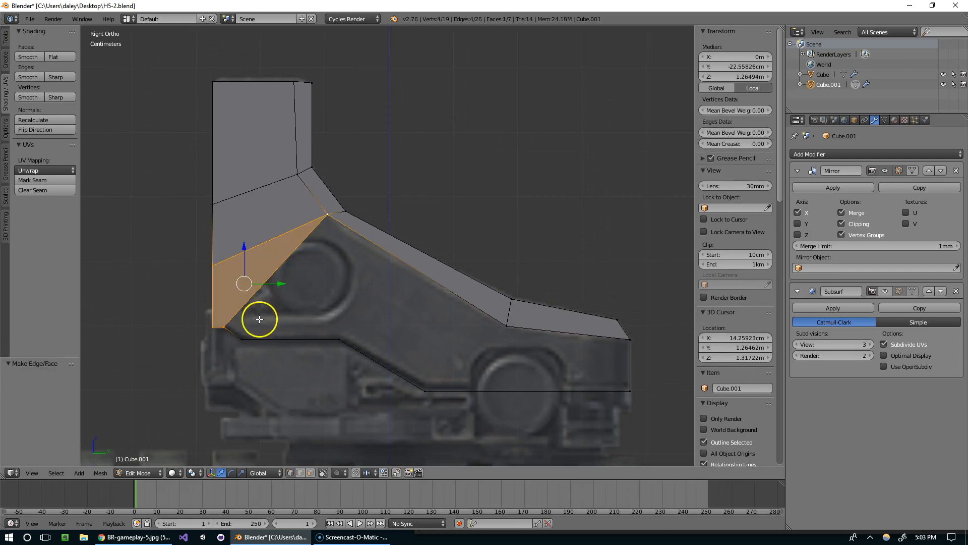
Add a loop cut across the strip's long sloped segment and fill the area below its front part down to the bottom edge
{"action": "right_click", "coordinate": [255, 326]}
{"action": "key", "text": "ctrl+r"}
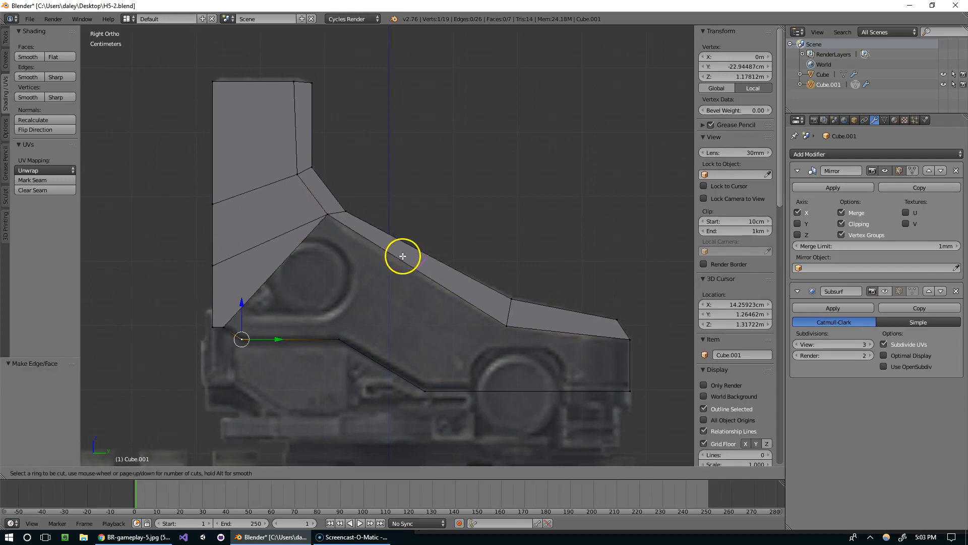
{"action": "left_click", "coordinate": [399, 253]}
{"action": "left_click", "coordinate": [345, 299]}
{"action": "right_click", "coordinate": [338, 339], "text": "shift"}
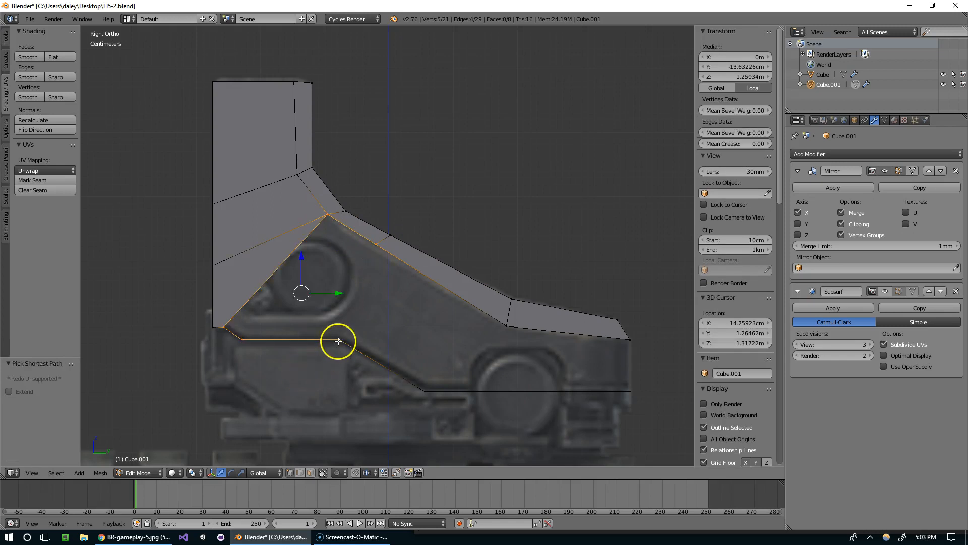
{"action": "key", "text": "f"}
Fill the two remaining areas under the sloped and rear strip segments with faces down to the bottom outline
{"action": "right_click", "coordinate": [507, 323]}
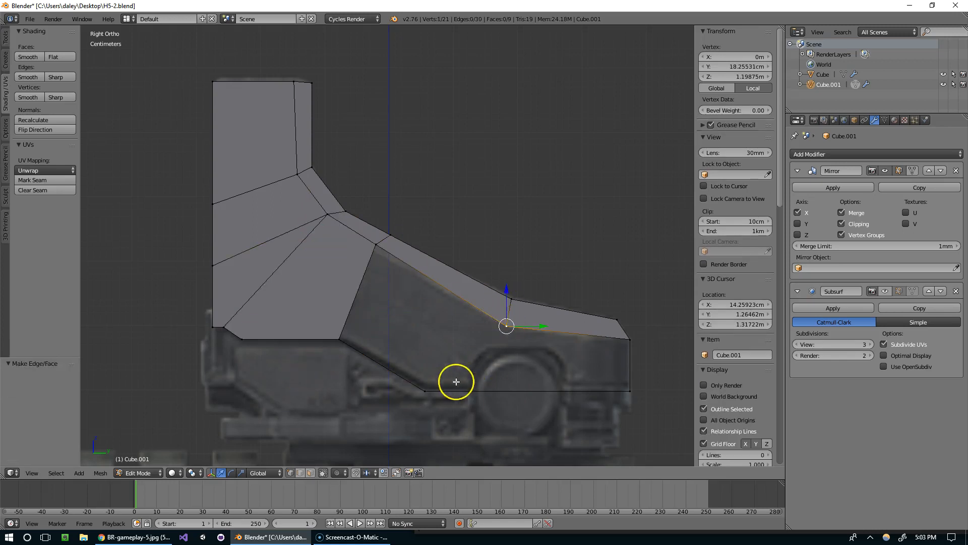
{"action": "right_click", "coordinate": [427, 389], "text": "ctrl"}
{"action": "key", "text": "f"}
{"action": "middle_click_drag", "start_coordinate": [588, 340], "coordinate": [555, 331], "text": "shift"}
{"action": "right_click", "coordinate": [595, 331]}
{"action": "right_click", "coordinate": [594, 385], "text": "ctrl"}
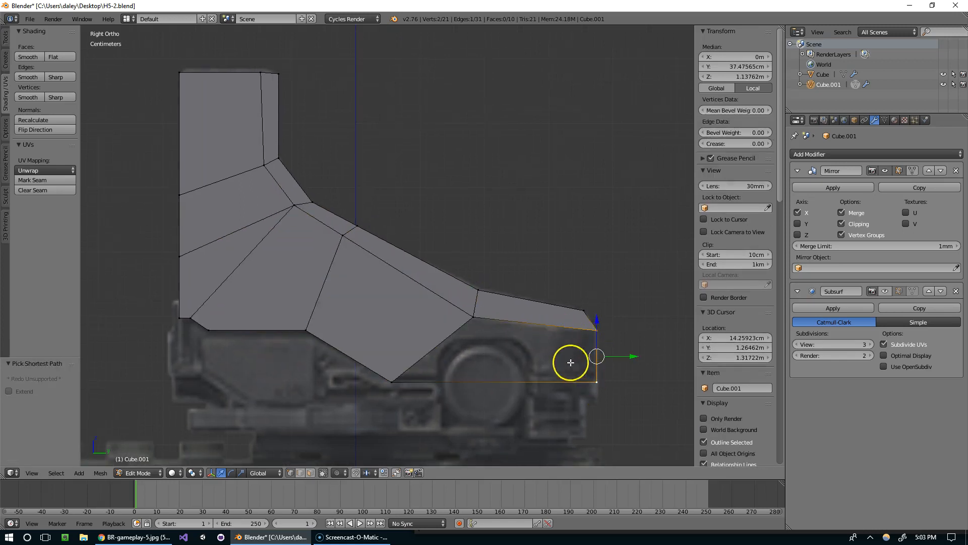
{"action": "right_click", "coordinate": [473, 323], "text": "ctrl"}
{"action": "key", "text": "f"}
{"action": "key", "text": "ctrl+r"}
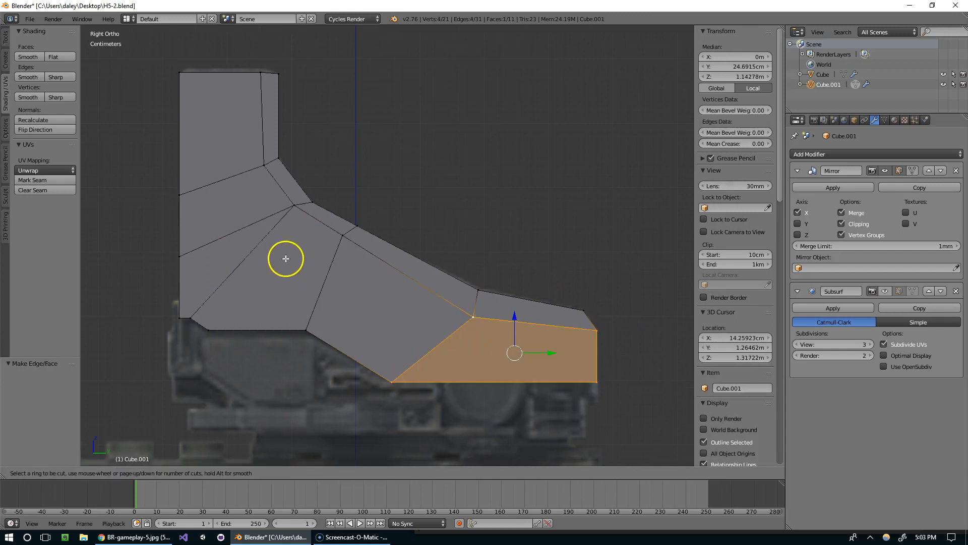
{"action": "key", "text": "Escape"}
{"action": "middle_click_drag", "start_coordinate": [293, 217], "coordinate": [384, 212], "text": "shift"}
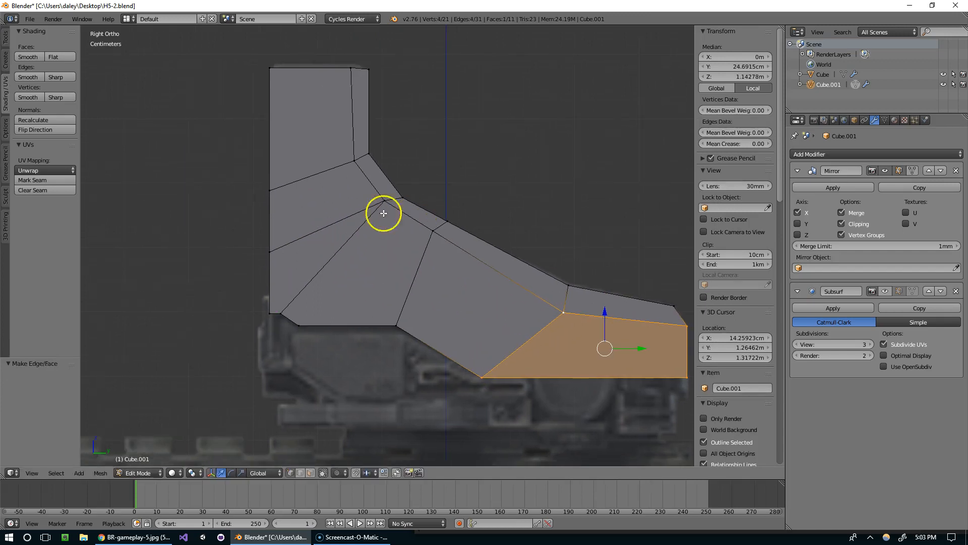
{"action": "scroll", "coordinate": [354, 182], "scroll_direction": "up", "scroll_amount": 3}
{"action": "scroll", "coordinate": [393, 242], "scroll_direction": "down", "scroll_amount": 4}
{"action": "key", "text": "ctrl+r"}
{"action": "key", "text": "Escape"}
Delete the two end vertices of the diagonal edge between the lower front corner and the strip's bend
{"action": "scroll", "coordinate": [380, 199], "scroll_direction": "up", "scroll_amount": 3}
{"action": "right_click", "coordinate": [254, 325]}
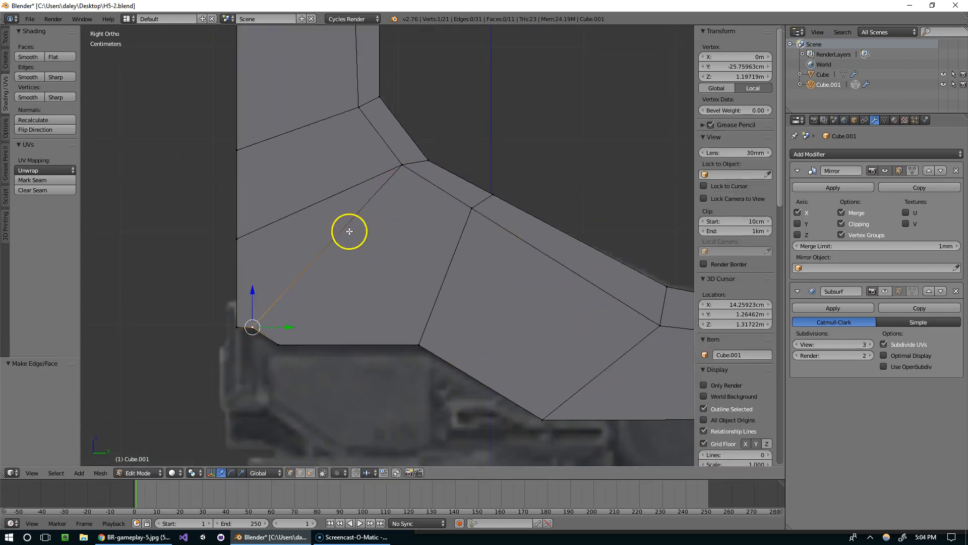
{"action": "right_click", "coordinate": [390, 175], "text": "shift"}
{"action": "key", "text": "w"}
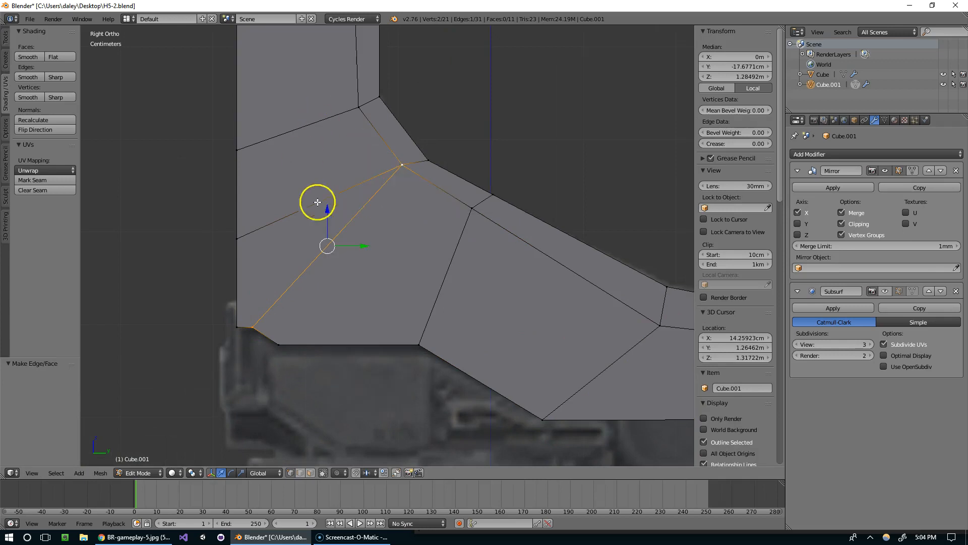
{"action": "key", "text": "x"}
{"action": "left_click", "coordinate": [285, 157]}
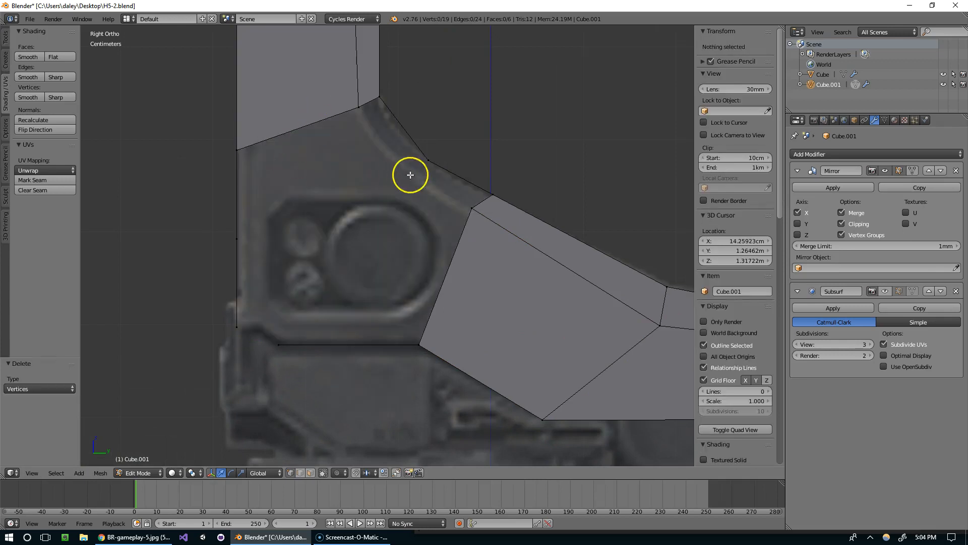
Extrude a new vertex from the sloped strip's open inner corner along the reference bend and connect it to the upright strip's lower inner vertex
{"action": "right_click", "coordinate": [466, 208], "text": "ctrl"}
{"action": "key", "text": "e"}
{"action": "key", "text": "y"}
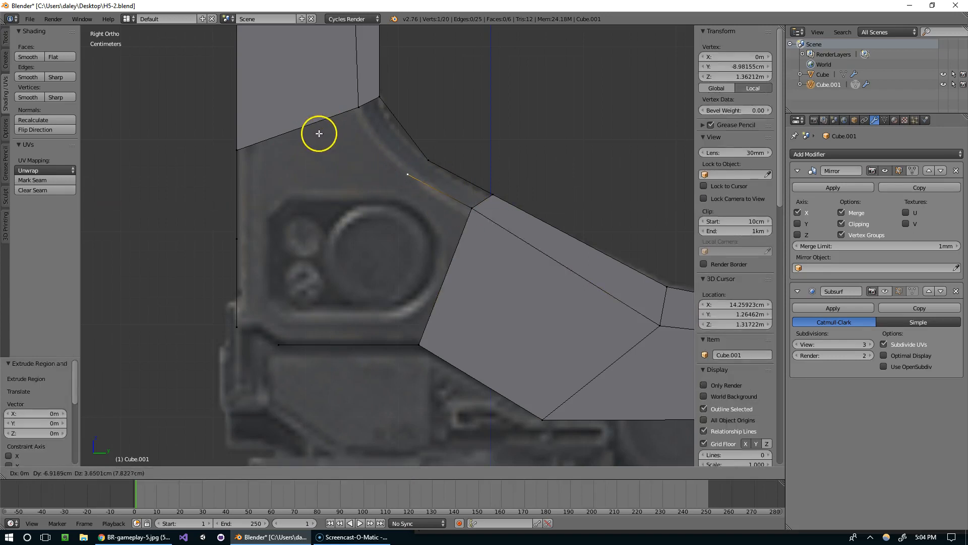
{"action": "left_click", "coordinate": [319, 133]}
{"action": "right_click", "coordinate": [357, 100], "text": "shift"}
{"action": "key", "text": "f"}
Fill the two open strip segments on either side of the new inner vertex with faces
{"action": "right_click", "coordinate": [408, 177]}
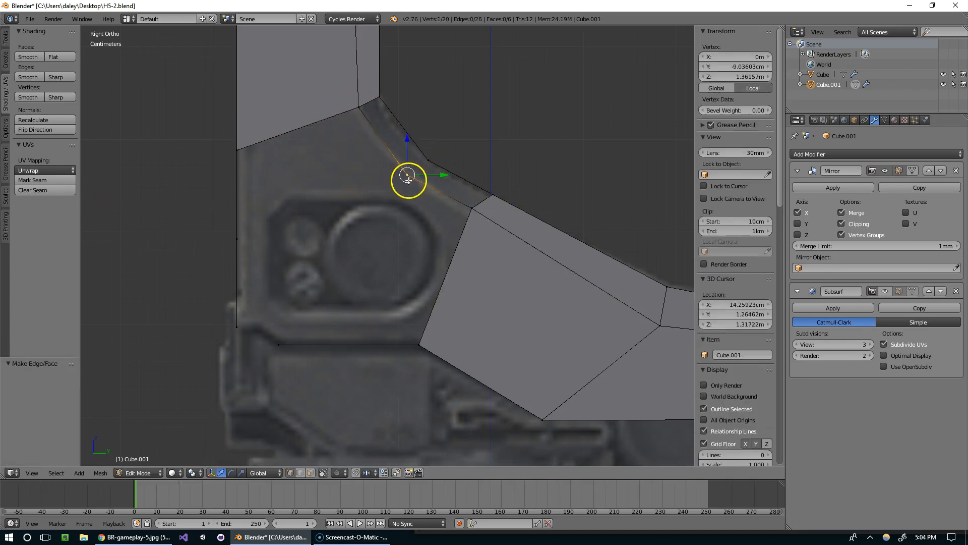
{"action": "key", "text": "f"}
{"action": "right_click", "coordinate": [400, 167]}
{"action": "right_click", "coordinate": [360, 108], "text": "shift"}
{"action": "right_click", "coordinate": [378, 95], "text": "shift"}
{"action": "right_click", "coordinate": [423, 160], "text": "shift"}
{"action": "key", "text": "f"}
Fill the area between the new inner vertex, the sloped strip and the horizontal bottom edge with a face
{"action": "middle_click_drag", "start_coordinate": [429, 210], "coordinate": [446, 195], "text": "shift"}
{"action": "right_click", "coordinate": [418, 166]}
{"action": "right_click", "coordinate": [423, 334]}
{"action": "right_click", "coordinate": [287, 335]}
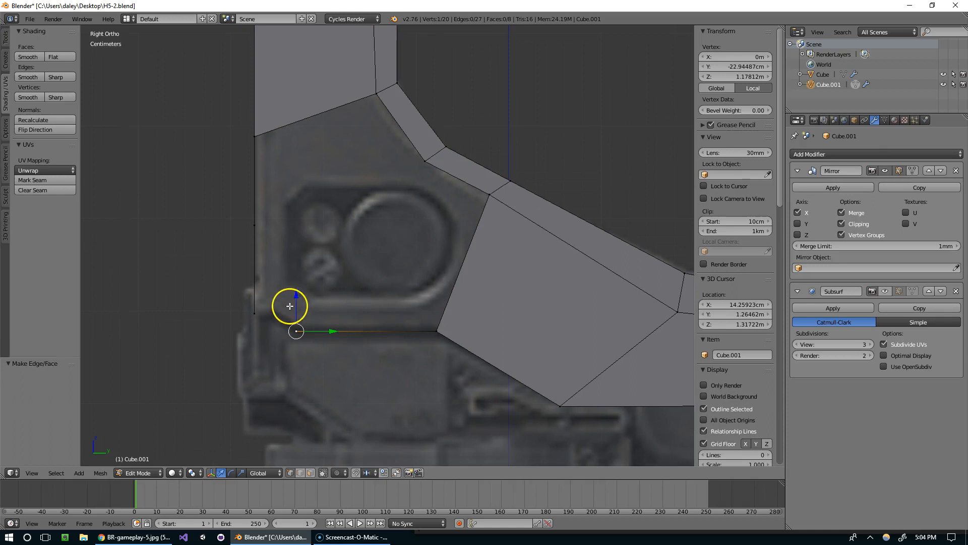
{"action": "right_click", "coordinate": [427, 167], "text": "shift"}
{"action": "key", "text": "f"}
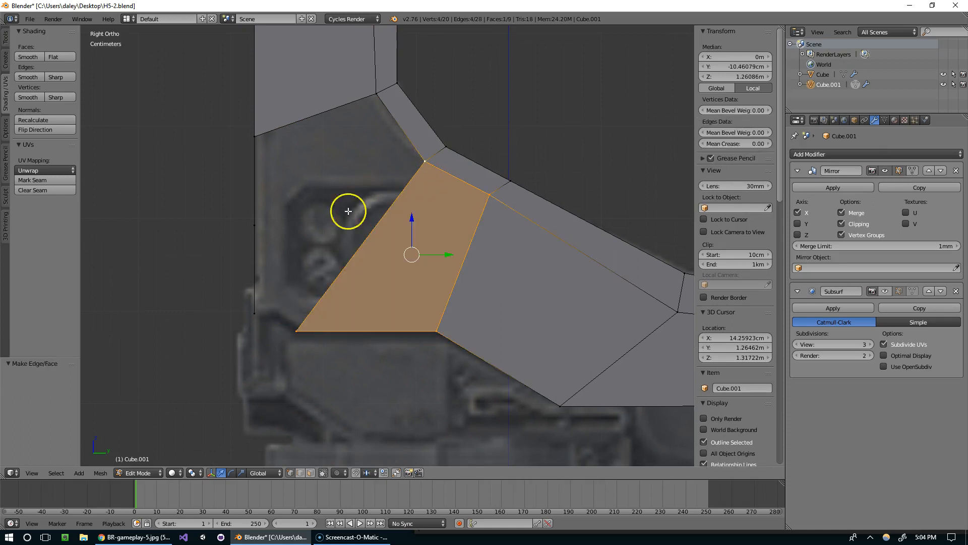
Add a loop cut across the strip's curved segment and fill the area from its inner vertex to the vertical edge's lower corner
{"action": "key", "text": "ctrl+r"}
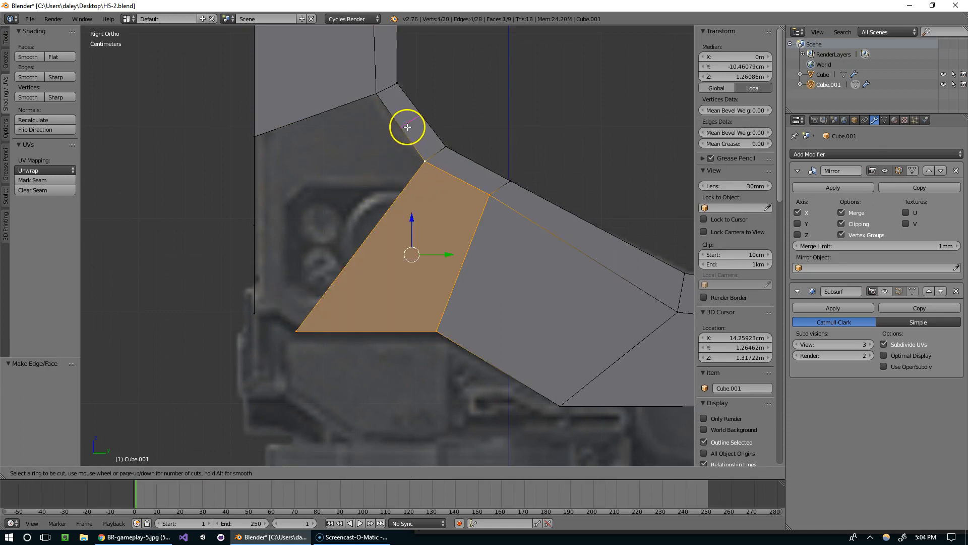
{"action": "left_click", "coordinate": [408, 123]}
{"action": "left_click", "coordinate": [399, 121]}
{"action": "right_click", "coordinate": [396, 123]}
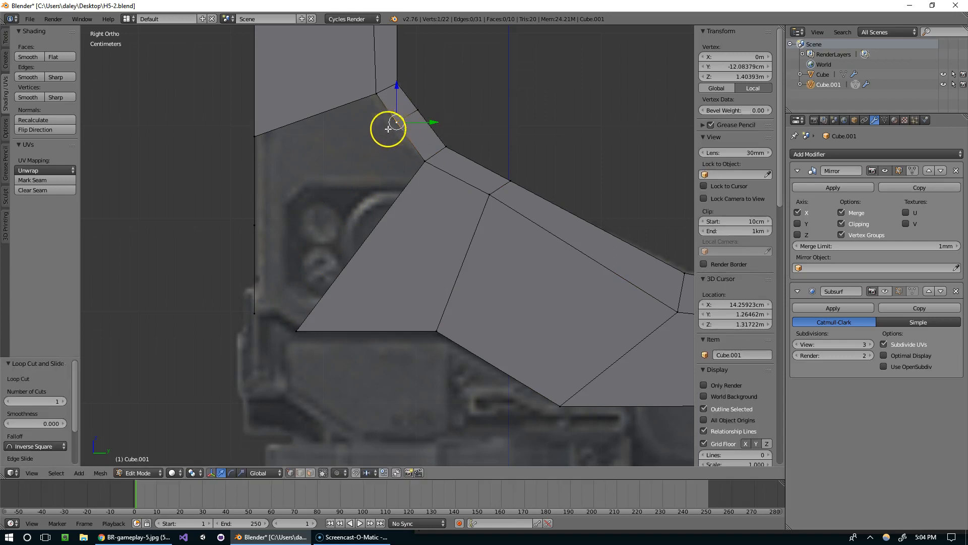
{"action": "right_click", "coordinate": [253, 311], "text": "ctrl"}
{"action": "key", "text": "f"}
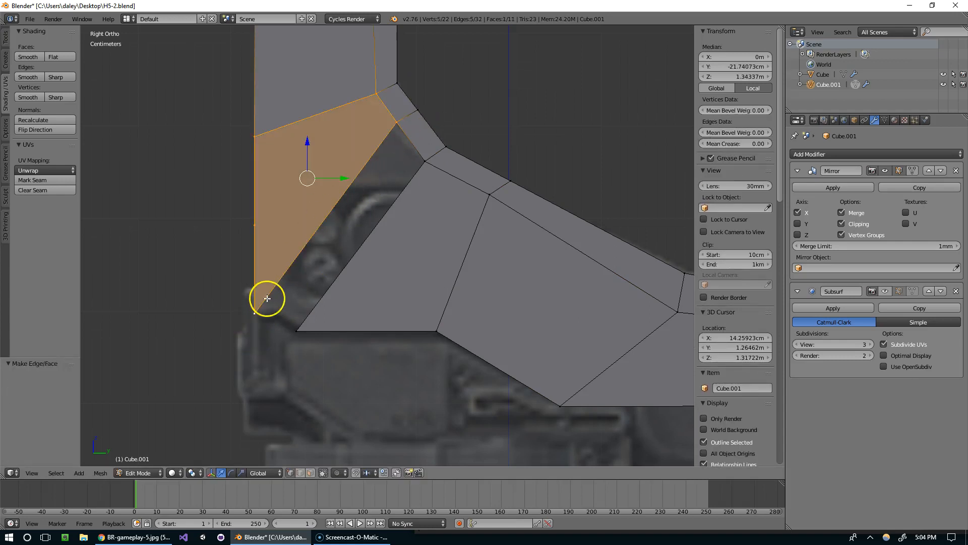
Fill the remaining narrow diagonal gap between the strip's bend and the lower front corner with a face
{"action": "right_click", "coordinate": [252, 315]}
{"action": "right_click", "coordinate": [296, 327], "text": "ctrl"}
{"action": "key", "text": "f"}
{"action": "scroll", "coordinate": [407, 297], "scroll_direction": "down", "scroll_amount": 5}
{"action": "key", "text": "Tab"}
{"action": "key", "text": "Tab"}
{"action": "key", "text": "ctrl+r"}
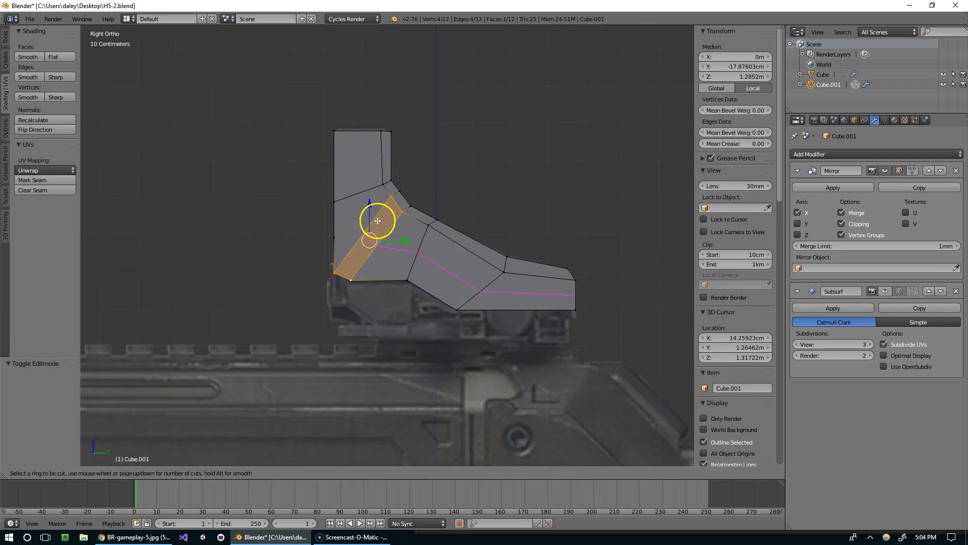
{"action": "key", "text": "Escape"}
Dissolve the extra vertex midway along the lower part of the profile's vertical edge
{"action": "scroll", "coordinate": [356, 211], "scroll_direction": "up", "scroll_amount": 4}
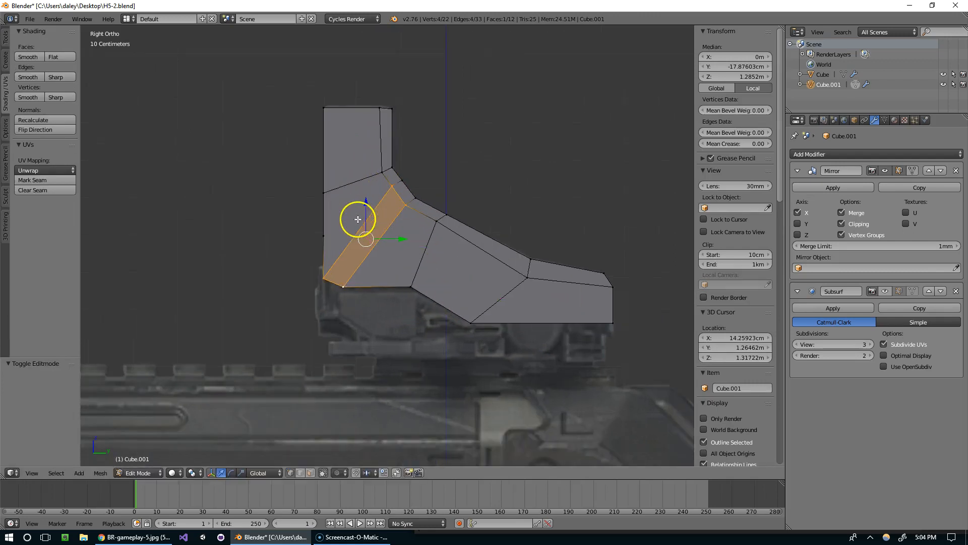
{"action": "right_click", "coordinate": [307, 223]}
{"action": "key", "text": "x"}
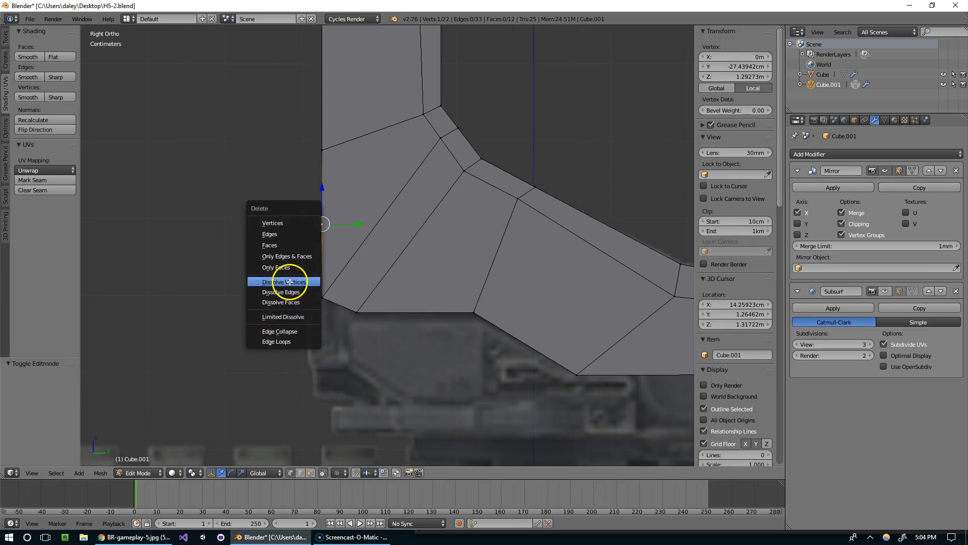
{"action": "left_click", "coordinate": [289, 281]}
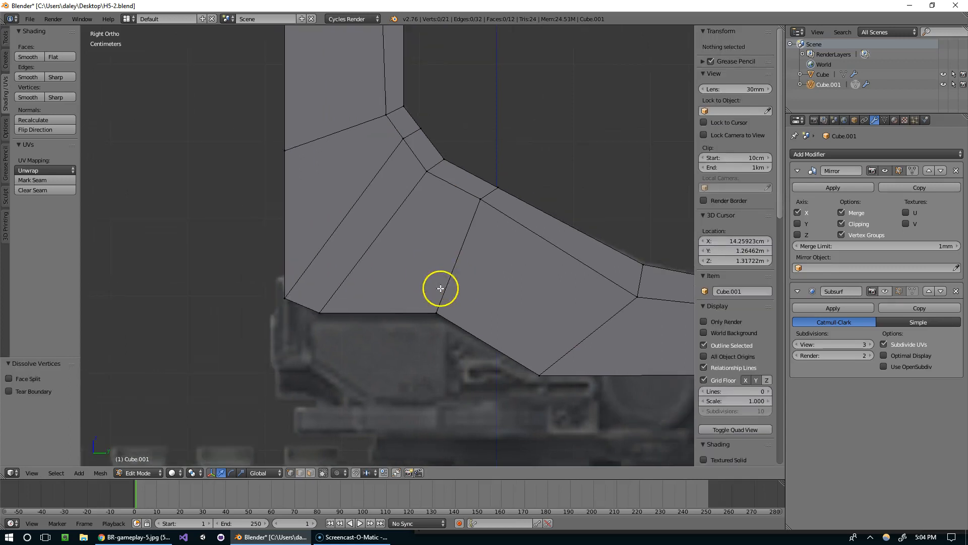
Inspect the filled profile in Object Mode, then show it as wireframe over the reference in right view and re-enter Edit Mode
{"action": "scroll", "coordinate": [437, 287], "scroll_direction": "down", "scroll_amount": 4}
{"action": "key", "text": "ctrl+r"}
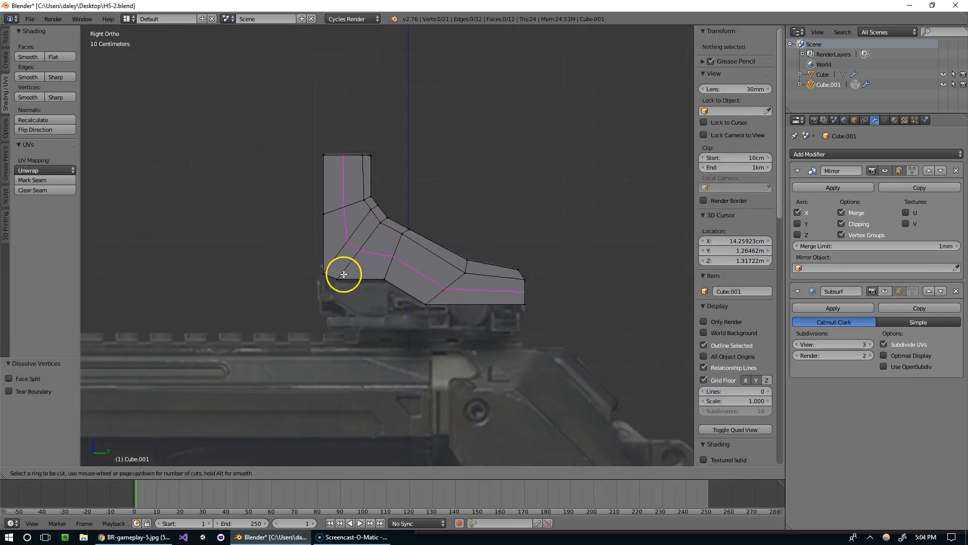
{"action": "key", "text": "Escape"}
{"action": "key", "text": "Tab"}
{"action": "middle_click_drag", "start_coordinate": [391, 259], "coordinate": [478, 258]}
{"action": "key", "text": "KP_3"}
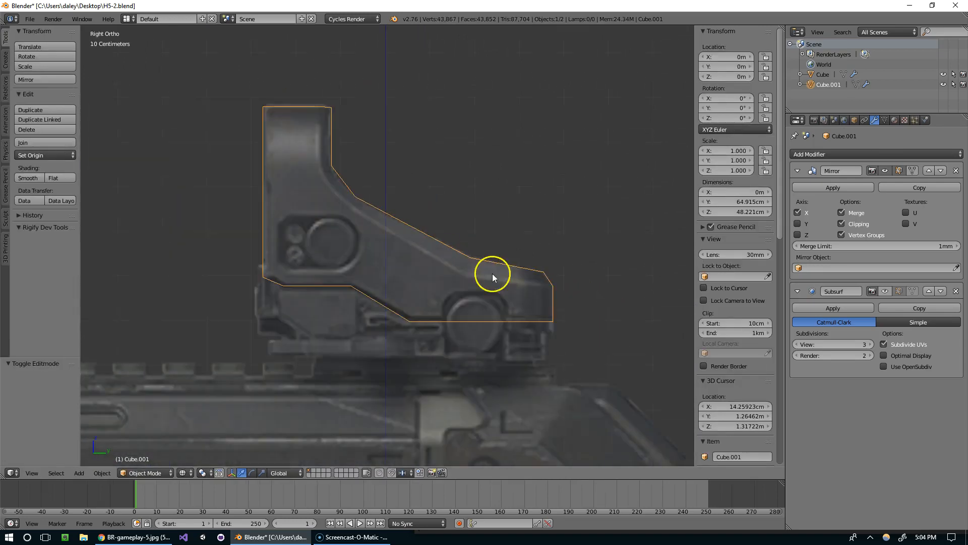
{"action": "scroll", "coordinate": [407, 322], "scroll_direction": "up", "scroll_amount": 3}
{"action": "scroll", "coordinate": [435, 235], "scroll_direction": "down", "scroll_amount": 5}
{"action": "key", "text": "Tab"}
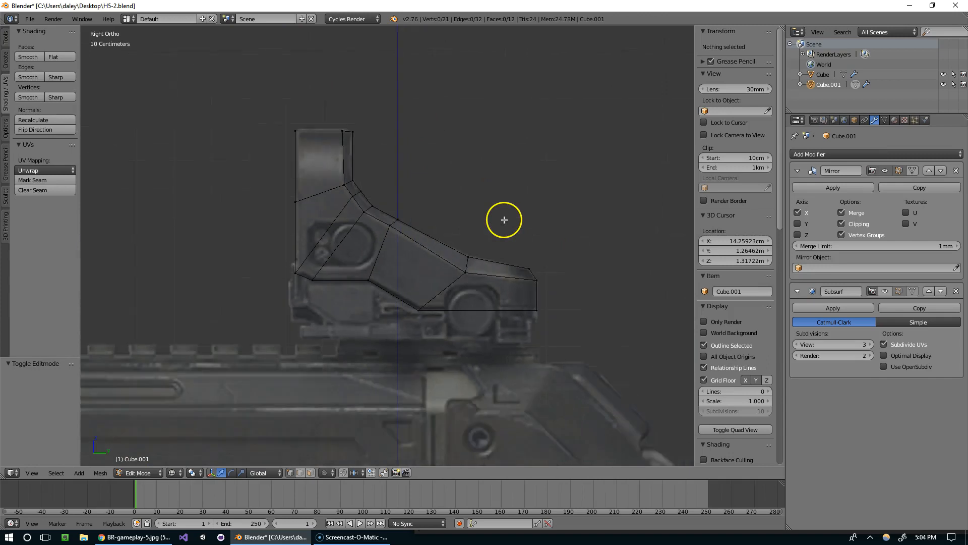
{"action": "scroll", "coordinate": [499, 224], "scroll_direction": "up", "scroll_amount": 1}
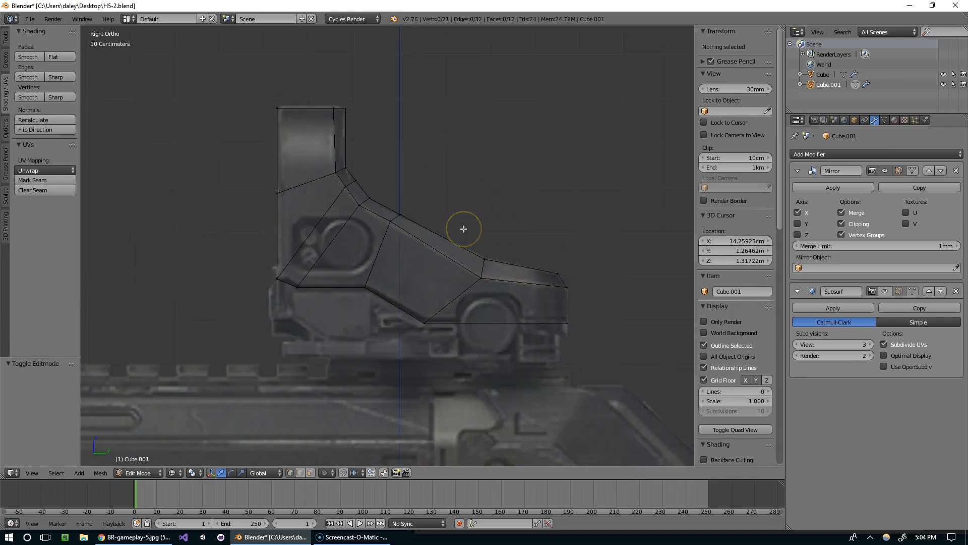
Show the profile in solid shading, select it all, and try extruding it about 7.2 cm along X with mirror clipping off
{"action": "key", "text": "Tab"}
{"action": "mouse_move", "coordinate": [457, 232]}
{"action": "middle_mouse_down"}
{"action": "mouse_move", "coordinate": [467, 252]}
{"action": "mouse_move", "coordinate": [404, 252]}
{"action": "mouse_move", "coordinate": [430, 246]}
{"action": "mouse_move", "coordinate": [418, 231]}
{"action": "mouse_move", "coordinate": [443, 232]}
{"action": "middle_mouse_up"}
{"action": "key", "text": "KP_3"}
{"action": "scroll", "coordinate": [442, 238], "scroll_direction": "down", "scroll_amount": 4}
{"action": "key", "text": "z"}
{"action": "scroll", "coordinate": [493, 226], "scroll_direction": "up", "scroll_amount": 2}
{"action": "key", "text": "Tab"}
{"action": "key", "text": "a"}
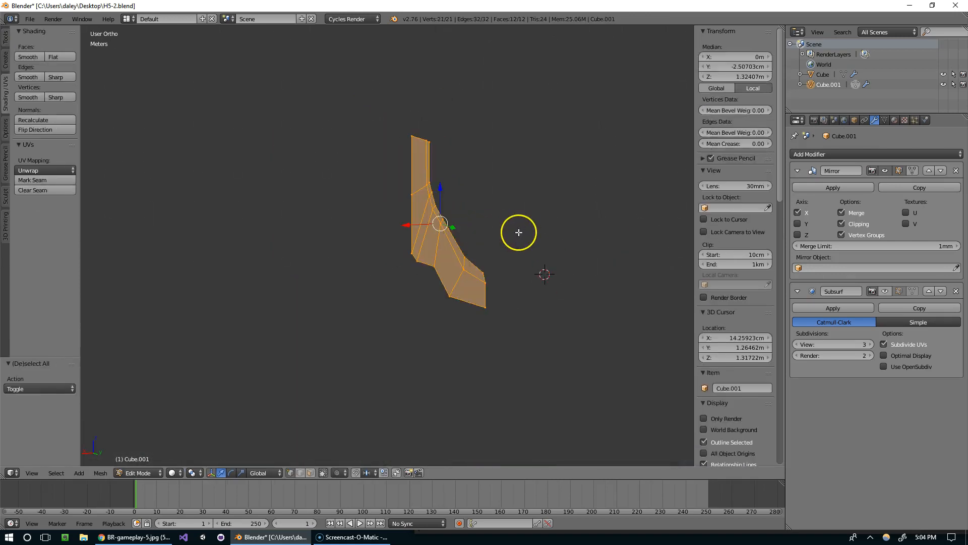
{"action": "key", "text": "e"}
{"action": "right_click", "coordinate": [498, 223]}
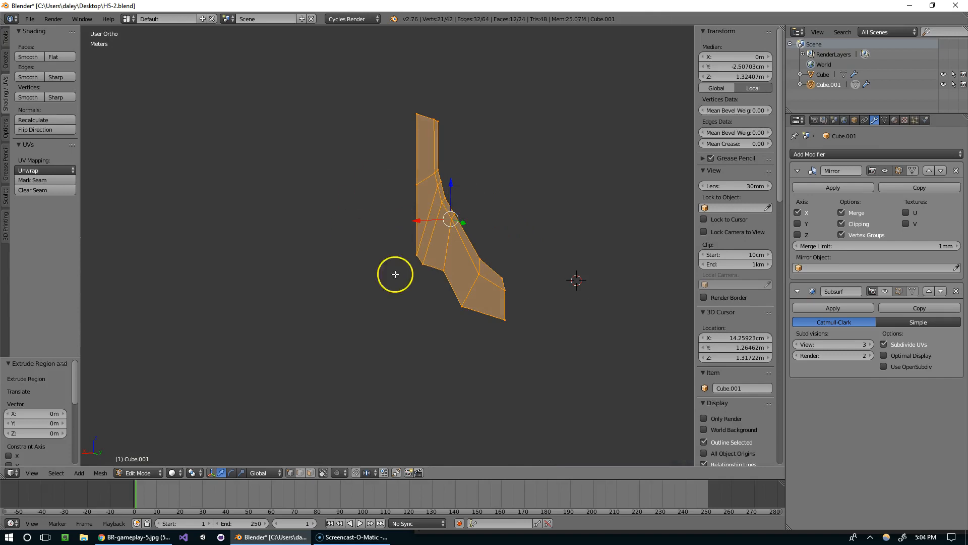
{"action": "middle_click_drag", "start_coordinate": [597, 221], "coordinate": [569, 219]}
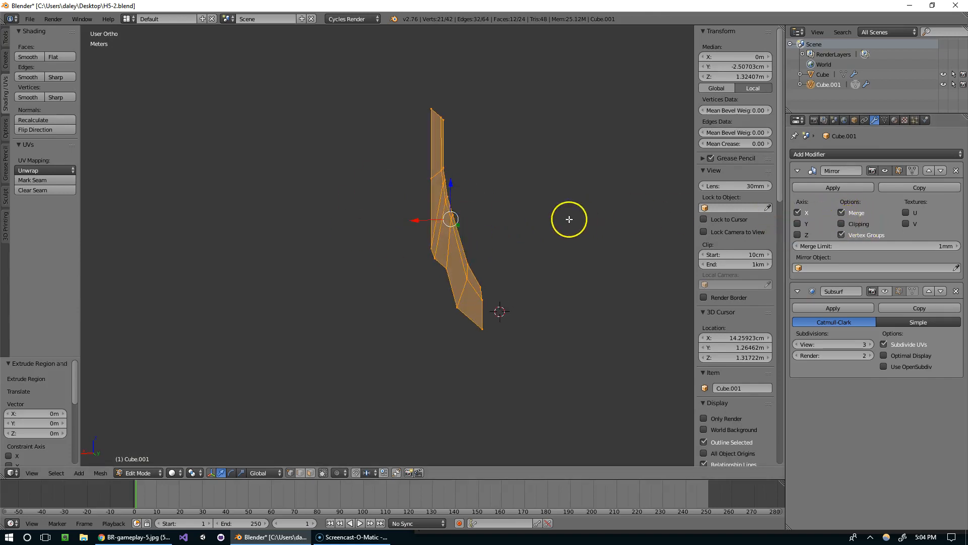
{"action": "key", "text": "g"}
{"action": "key", "text": "x"}
{"action": "left_click", "coordinate": [394, 225]}
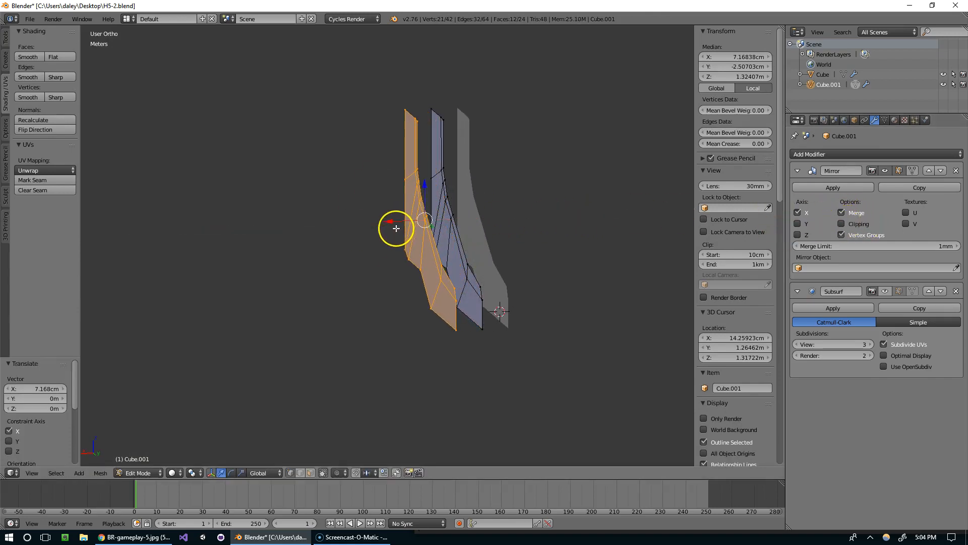
Discard the disconnected extrusion and extrude the whole profile about 6.8 cm along the X axis
{"action": "middle_click_drag", "start_coordinate": [488, 233], "coordinate": [460, 242]}
{"action": "key", "text": "x"}
{"action": "left_click", "coordinate": [442, 186]}
{"action": "middle_click_drag", "start_coordinate": [474, 188], "coordinate": [510, 189]}
{"action": "key", "text": "a"}
{"action": "key", "text": "a"}
{"action": "key", "text": "a"}
{"action": "key", "text": "e"}
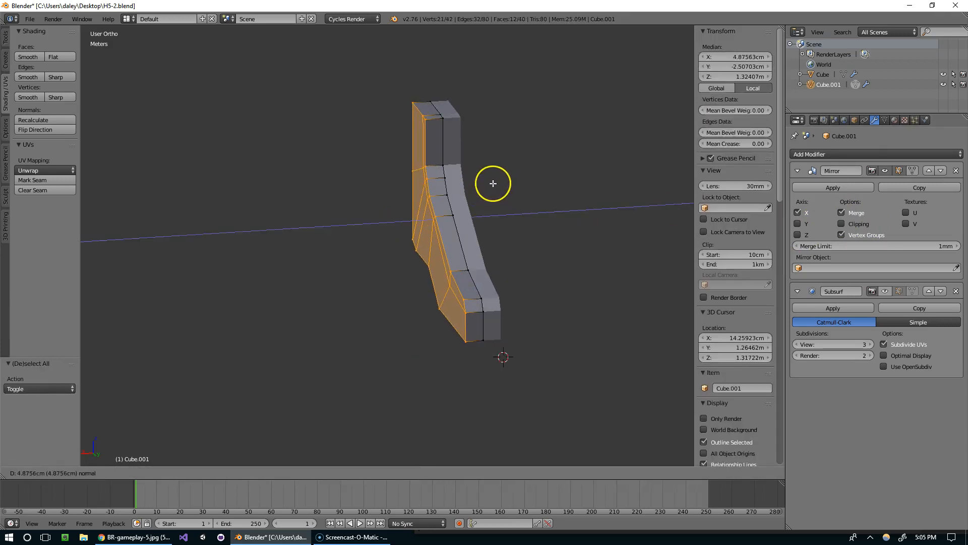
{"action": "key", "text": "x"}
{"action": "key", "text": "x"}
{"action": "key", "text": "x"}
{"action": "key", "text": "x"}
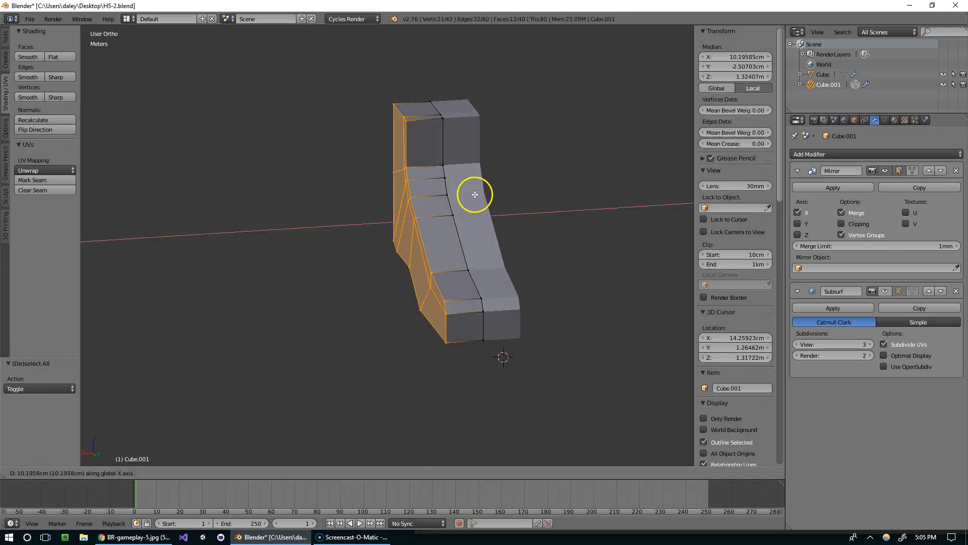
{"action": "left_click", "coordinate": [489, 191]}
Select the vertex path along the outer face's upper edge and move it inward along X to about 4.7 cm
{"action": "key", "text": "KP_3"}
{"action": "key", "text": "z"}
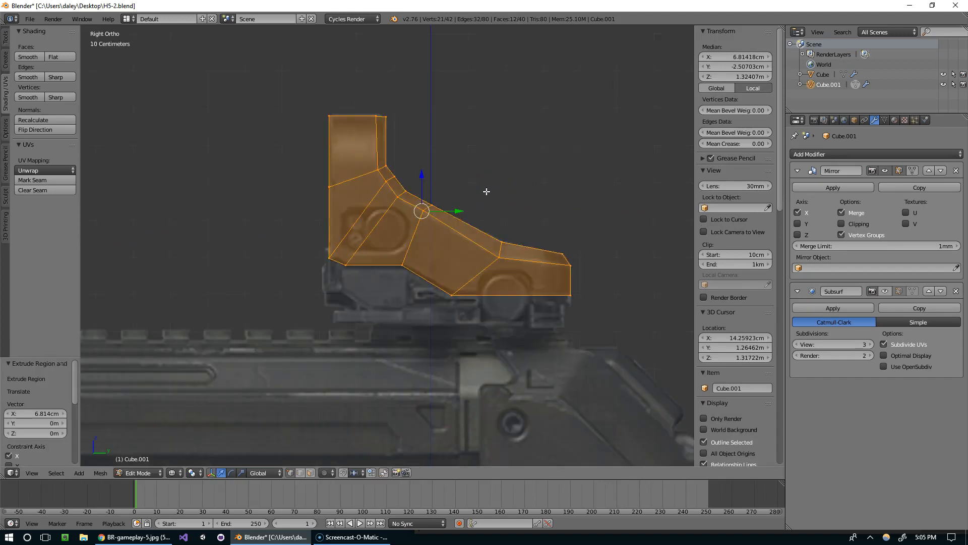
{"action": "scroll", "coordinate": [486, 192], "scroll_direction": "up", "scroll_amount": 3}
{"action": "middle_click_drag", "start_coordinate": [485, 198], "coordinate": [429, 247], "text": "shift"}
{"action": "scroll", "coordinate": [489, 234], "scroll_direction": "down", "scroll_amount": 5}
{"action": "key", "text": "z"}
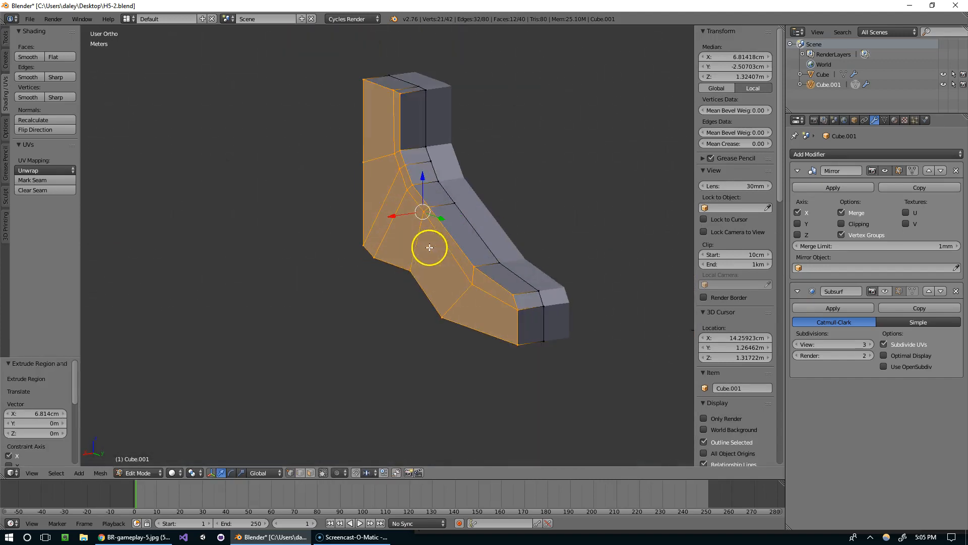
{"action": "right_click", "coordinate": [402, 94]}
{"action": "right_click", "coordinate": [517, 296], "text": "ctrl"}
{"action": "middle_click_drag", "start_coordinate": [527, 283], "coordinate": [367, 205]}
{"action": "key", "text": "KP_3"}
{"action": "key", "text": "g"}
{"action": "key", "text": "x"}
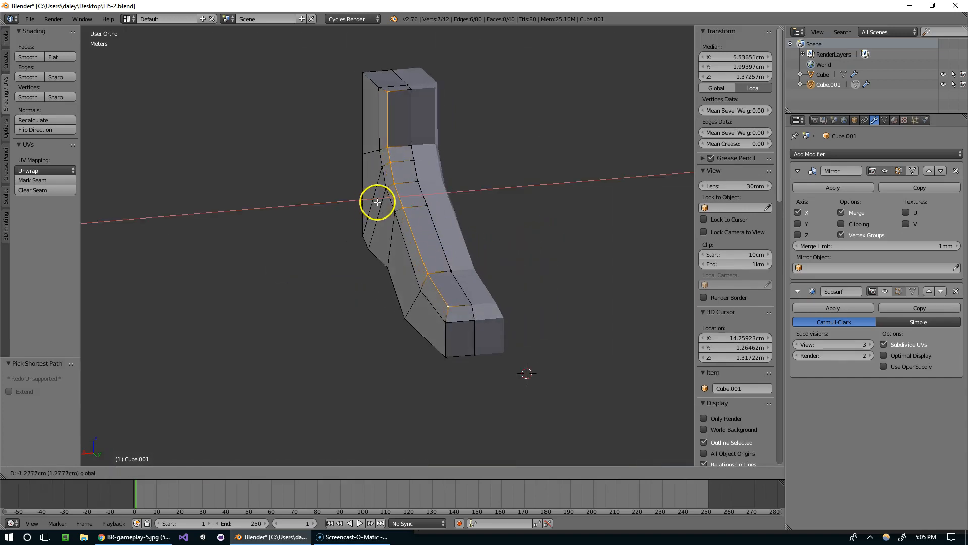
{"action": "left_click", "coordinate": [381, 202]}
Inspect the bevelled sight body in Object Mode and compare its outline with the reference in right view
{"action": "key", "text": "Tab"}
{"action": "scroll", "coordinate": [469, 215], "scroll_direction": "down", "scroll_amount": 3}
{"action": "middle_click_drag", "start_coordinate": [487, 219], "coordinate": [546, 201]}
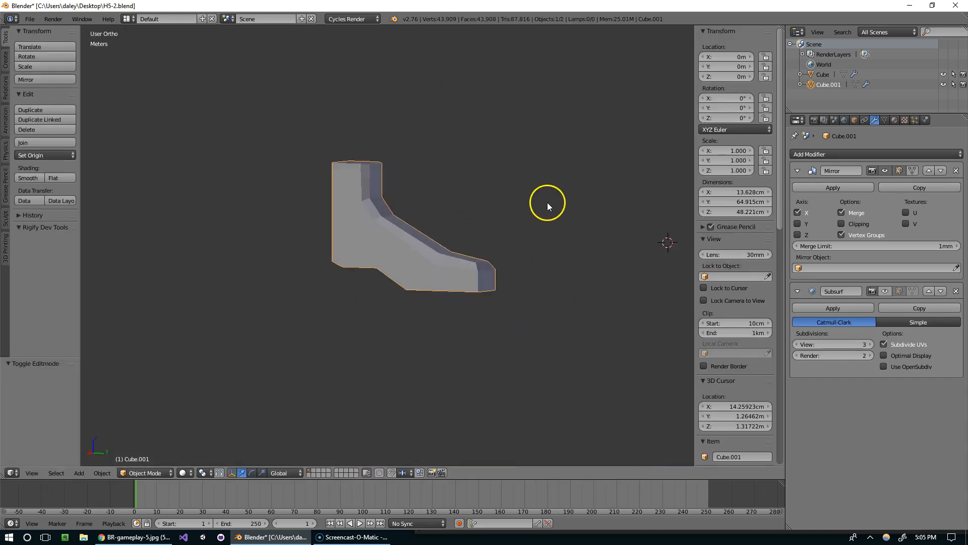
{"action": "key", "text": "KP_3"}
{"action": "scroll", "coordinate": [549, 202], "scroll_direction": "up", "scroll_amount": 4}
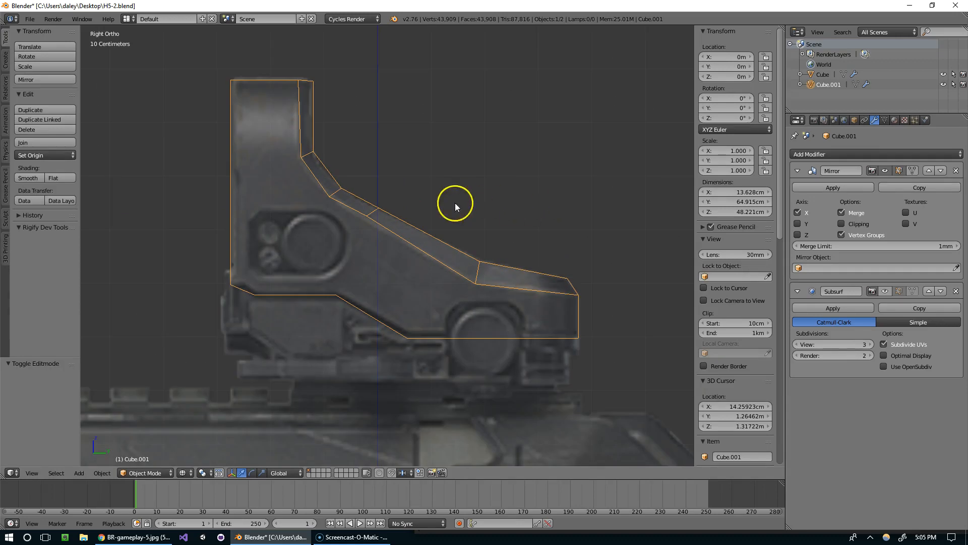
{"action": "middle_click_drag", "start_coordinate": [455, 202], "coordinate": [521, 198], "text": "shift"}
{"action": "scroll", "coordinate": [550, 253], "scroll_direction": "down", "scroll_amount": 3}
{"action": "key", "text": "Tab"}
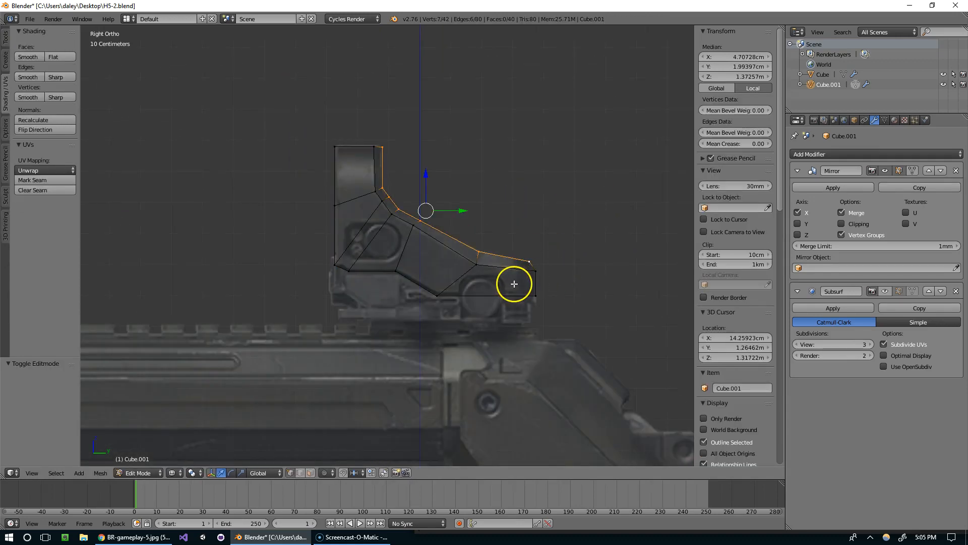
Try a loop cut across the body's front section above the round knob, then undo it
{"action": "scroll", "coordinate": [509, 283], "scroll_direction": "up", "scroll_amount": 4}
{"action": "right_click", "coordinate": [430, 308]}
{"action": "scroll", "coordinate": [441, 308], "scroll_direction": "up", "scroll_amount": 2}
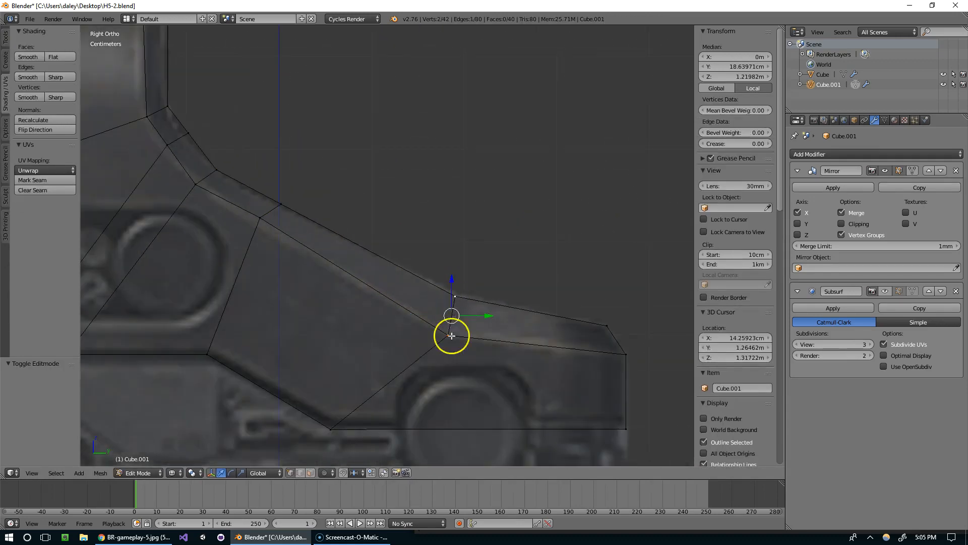
{"action": "key", "text": "ctrl+r"}
{"action": "left_click", "coordinate": [476, 353]}
{"action": "left_click", "coordinate": [433, 352]}
{"action": "key", "text": "ctrl+z"}
Compare the front section with the reference image and check the sight's shape in the browser's gameplay screenshot
{"action": "scroll", "coordinate": [494, 337], "scroll_direction": "down", "scroll_amount": 3}
{"action": "mouse_move", "coordinate": [485, 335]}
{"action": "middle_mouse_down", "text": "shift"}
{"action": "mouse_move", "coordinate": [539, 299]}
{"action": "mouse_move", "coordinate": [501, 287]}
{"action": "middle_mouse_up", "text": "shift"}
{"action": "key", "text": "z"}
{"action": "key", "text": "KP_3"}
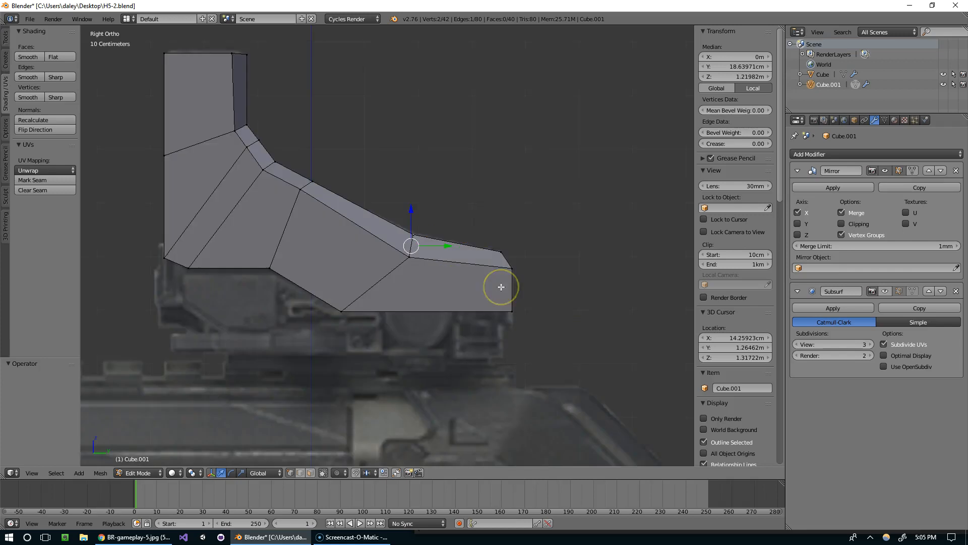
{"action": "key", "text": "z"}
{"action": "scroll", "coordinate": [464, 313], "scroll_direction": "up", "scroll_amount": 3}
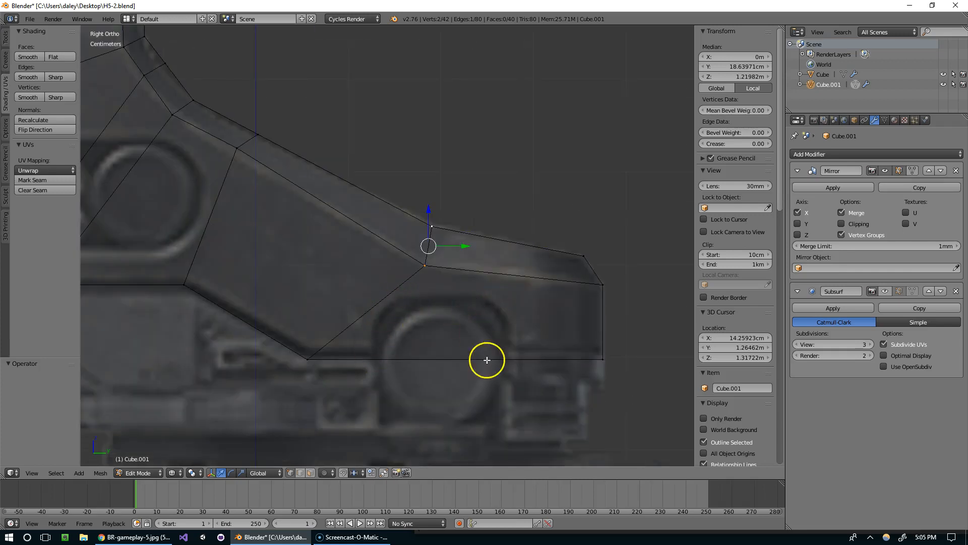
{"action": "scroll", "coordinate": [642, 205], "scroll_direction": "down", "scroll_amount": 3}
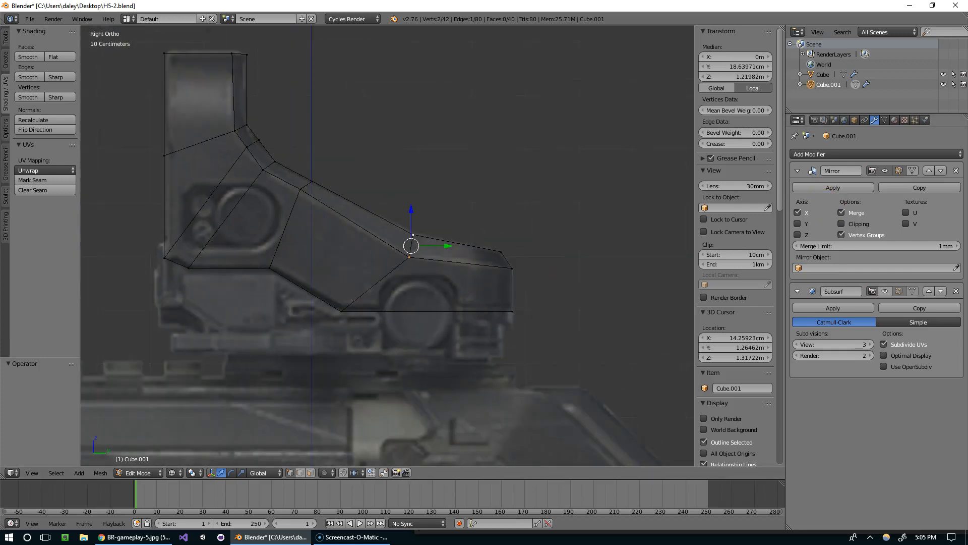
{"action": "key", "text": "alt+Tab"}
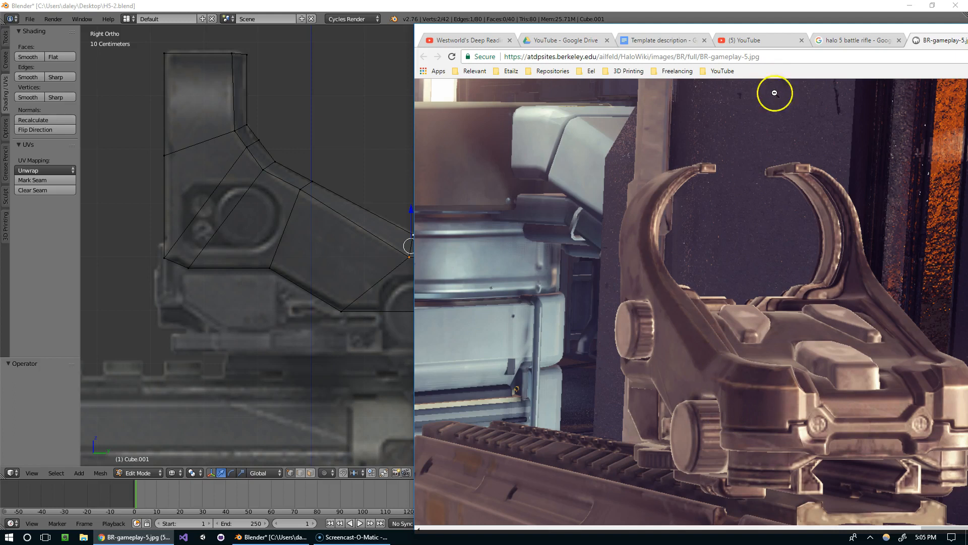
{"action": "key", "text": "alt+Tab"}
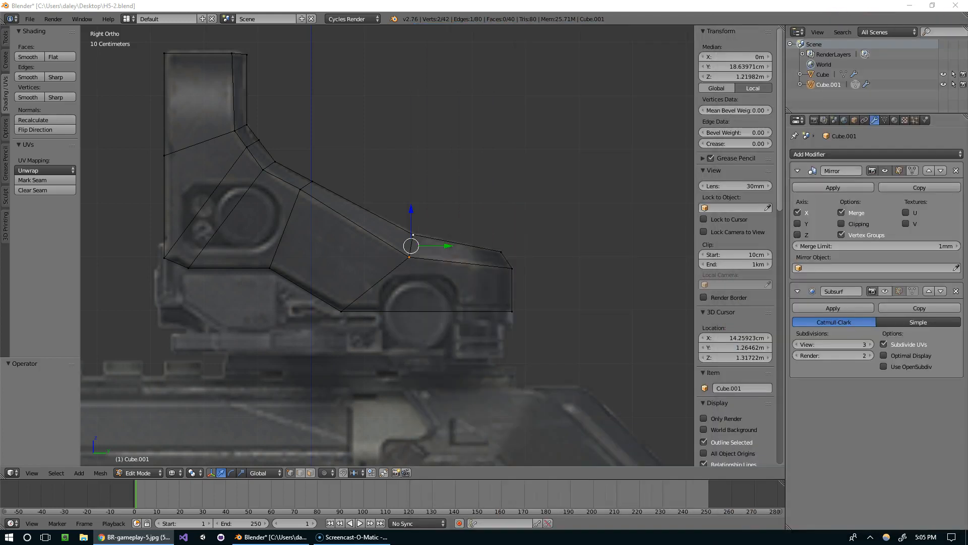
Add two loop cuts across the front section, placing both between the bend and the front end
{"action": "scroll", "coordinate": [504, 290], "scroll_direction": "up", "scroll_amount": 3}
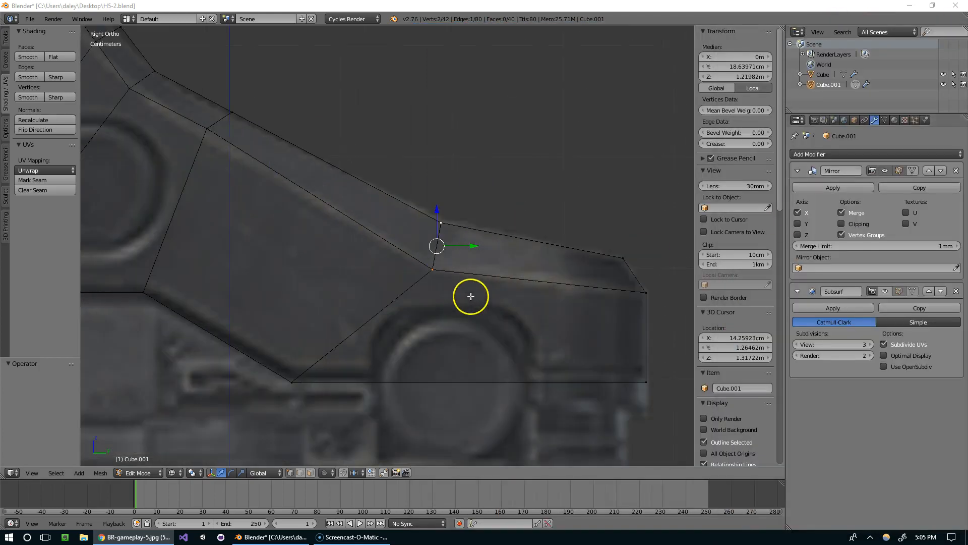
{"action": "key", "text": "ctrl+r"}
{"action": "left_click", "coordinate": [463, 268]}
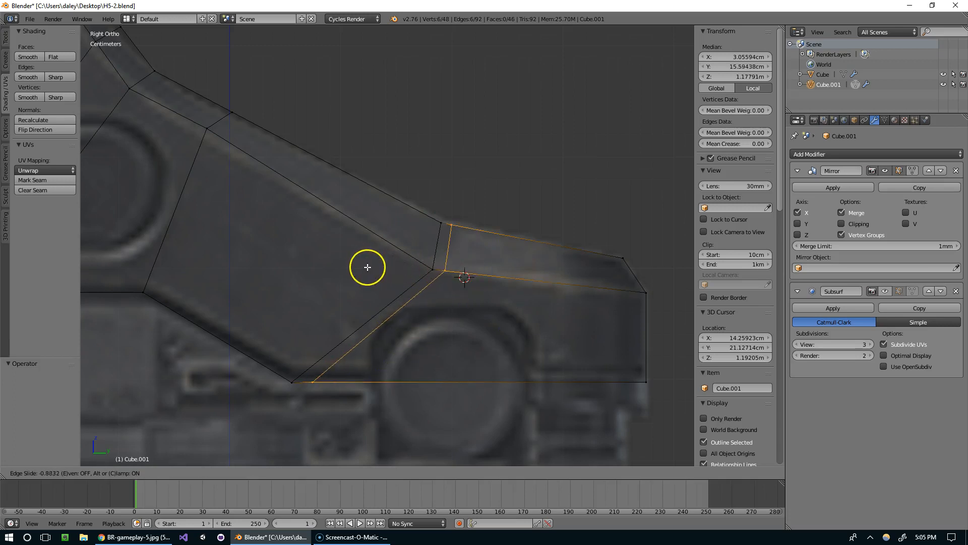
{"action": "left_click", "coordinate": [392, 266]}
{"action": "key", "text": "ctrl+r"}
{"action": "left_click", "coordinate": [555, 279]}
{"action": "left_click", "coordinate": [517, 279]}
Add a lengthwise loop cut along the side and move its vertex above the round knob about 2.6 cm backward along Y
{"action": "key", "text": "ctrl+r"}
{"action": "left_click", "coordinate": [492, 323]}
{"action": "left_click", "coordinate": [477, 304]}
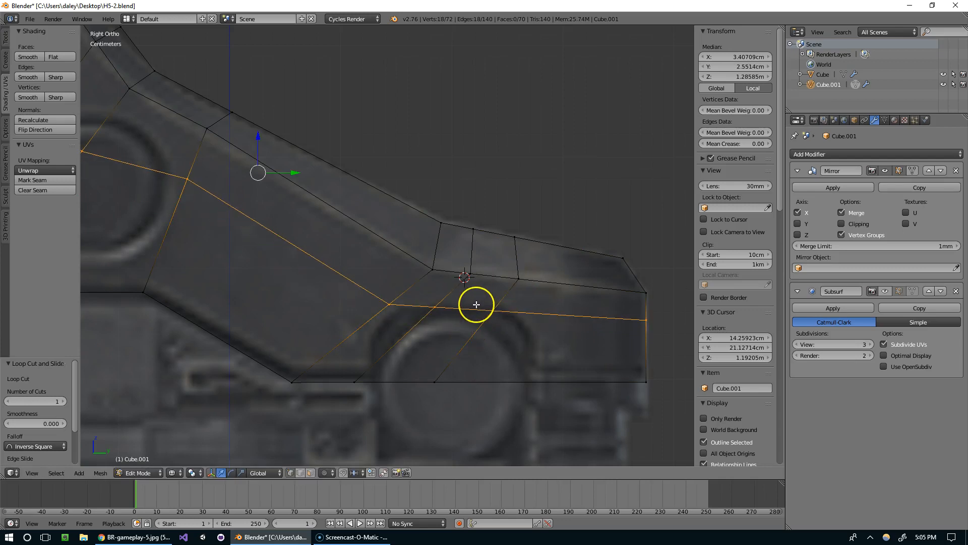
{"action": "left_click", "coordinate": [433, 311]}
{"action": "key", "text": "g"}
{"action": "key", "text": "y"}
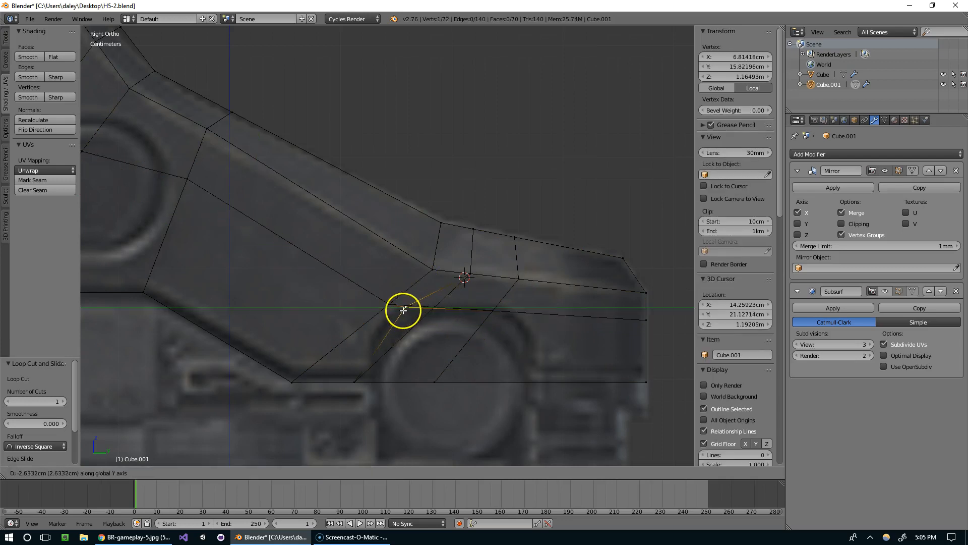
{"action": "left_click", "coordinate": [404, 310]}
{"action": "scroll", "coordinate": [516, 305], "scroll_direction": "up", "scroll_amount": 2}
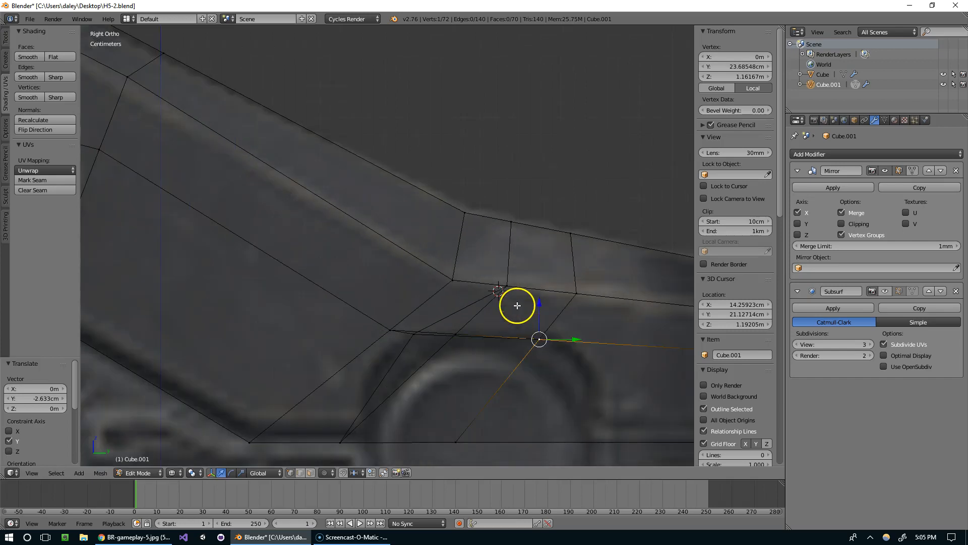
Undo the loop cuts, the vertex moves and the extrusion, back to the flat side profile
{"action": "key", "text": "ctrl+z"}
{"action": "scroll", "coordinate": [539, 303], "scroll_direction": "down", "scroll_amount": 2}
{"action": "scroll", "coordinate": [534, 300], "scroll_direction": "down", "scroll_amount": 2}
{"action": "middle_click_drag", "start_coordinate": [534, 300], "coordinate": [478, 294]}
{"action": "key", "text": "ctrl+z"}
{"action": "key", "text": "ctrl+z"}
{"action": "key", "text": "ctrl+z"}
{"action": "key", "text": "ctrl+z"}
{"action": "key", "text": "ctrl+z"}
{"action": "key", "text": "ctrl+z"}
{"action": "key", "text": "ctrl+z"}
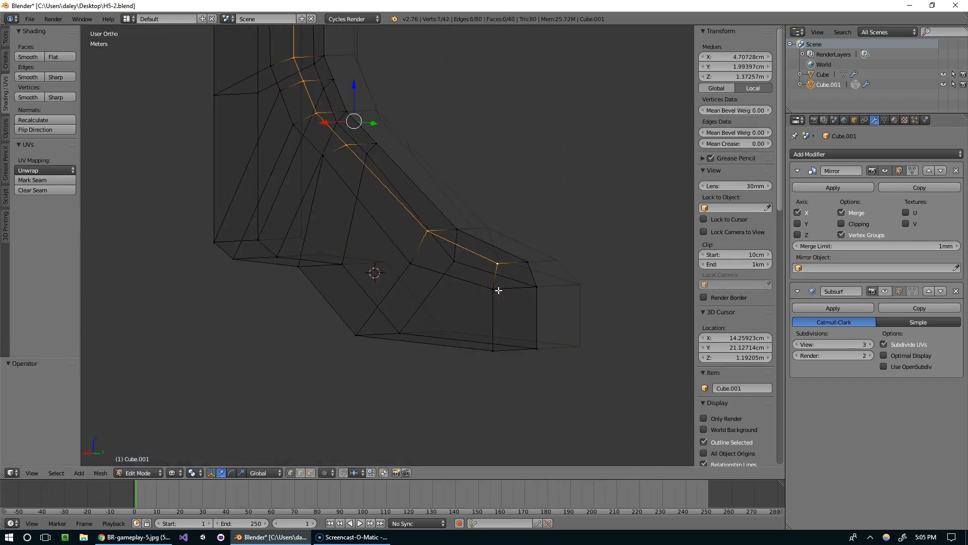
Over the reference in right view, add two loop cuts across the flat profile's front section, one close to the bend
{"action": "key", "text": "KP_3"}
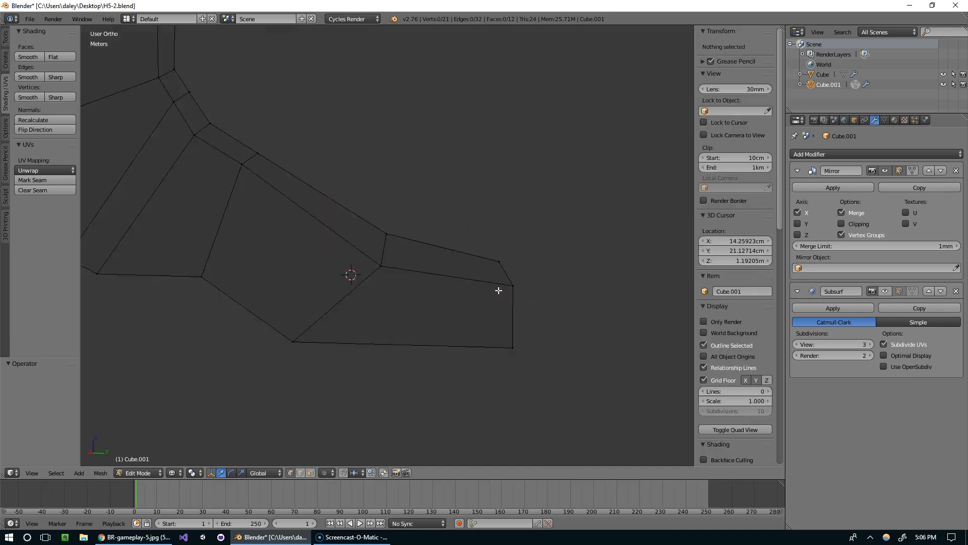
{"action": "key", "text": "z"}
{"action": "middle_click_drag", "start_coordinate": [380, 268], "coordinate": [494, 220], "text": "shift"}
{"action": "scroll", "coordinate": [501, 224], "scroll_direction": "up", "scroll_amount": 4}
{"action": "key", "text": "ctrl+r"}
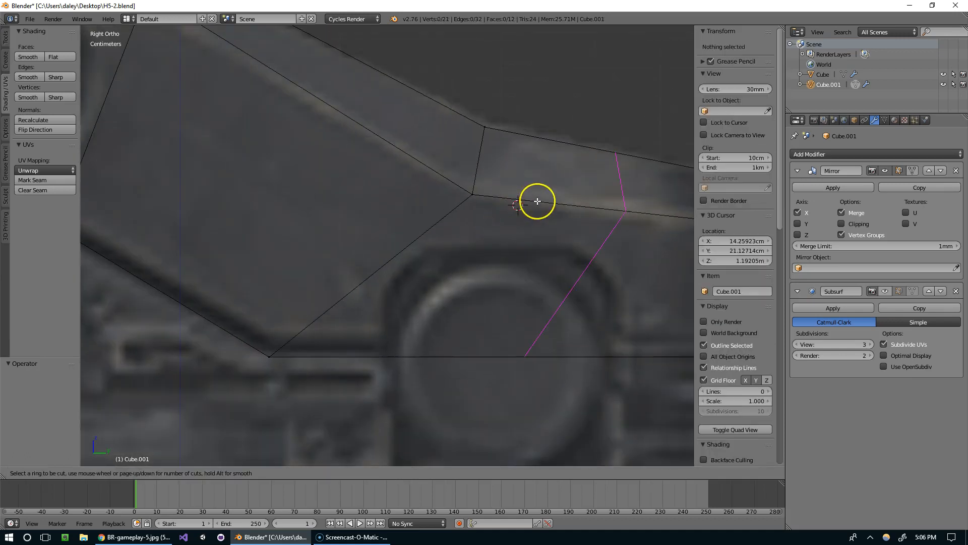
{"action": "left_click", "coordinate": [536, 202]}
{"action": "left_click", "coordinate": [413, 202]}
{"action": "key", "text": "ctrl+r"}
{"action": "left_click", "coordinate": [624, 207]}
{"action": "left_click", "coordinate": [596, 205]}
Add a lengthwise loop cut through the profile's side and slide it up to the top of the knob's arch
{"action": "scroll", "coordinate": [555, 229], "scroll_direction": "down", "scroll_amount": 3}
{"action": "key", "text": "ctrl+r"}
{"action": "left_click", "coordinate": [603, 267]}
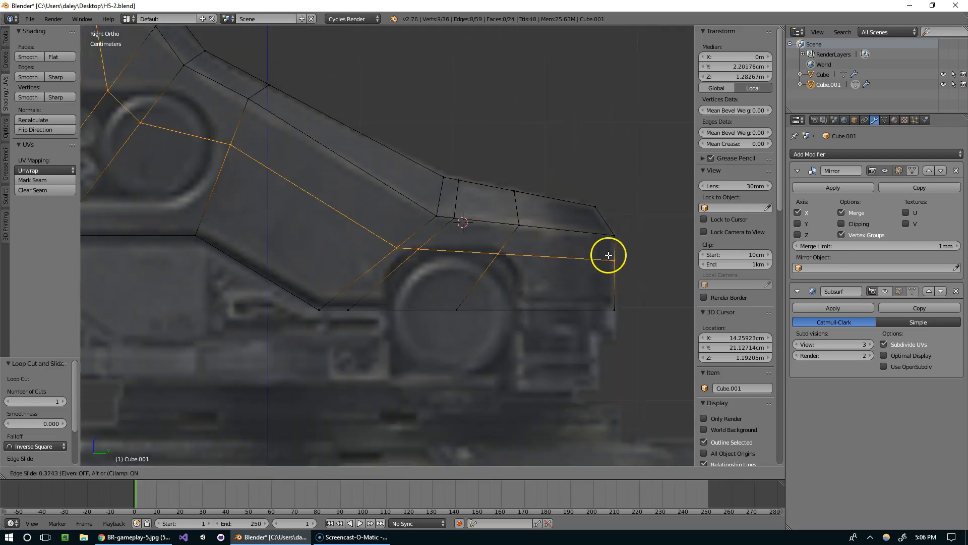
{"action": "left_click", "coordinate": [610, 251]}
Slide the two loop-cut vertices on the bottom edge to the front and rear sides of the knob's arch
{"action": "right_click", "coordinate": [470, 309]}
{"action": "key", "text": "shift+v"}
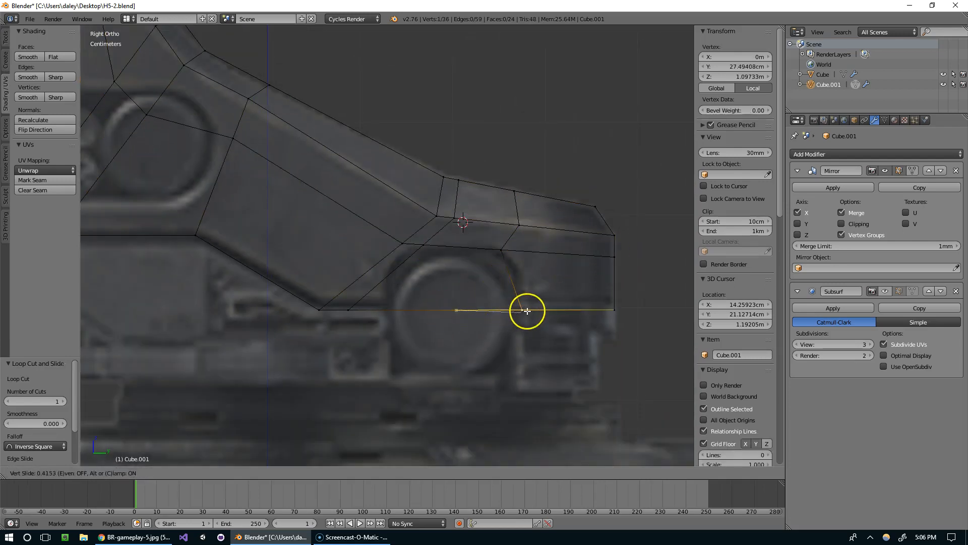
{"action": "left_click", "coordinate": [605, 302]}
{"action": "right_click", "coordinate": [350, 305]}
{"action": "key", "text": "shift+v"}
{"action": "left_click", "coordinate": [386, 303]}
Reposition the three lengthwise-loop vertices around the knob so the edges follow the arch's upper corners
{"action": "scroll", "coordinate": [405, 252], "scroll_direction": "up", "scroll_amount": 3}
{"action": "right_click", "coordinate": [426, 240]}
{"action": "key", "text": "g"}
{"action": "left_click", "coordinate": [358, 203]}
{"action": "right_click", "coordinate": [456, 239]}
{"action": "key", "text": "g"}
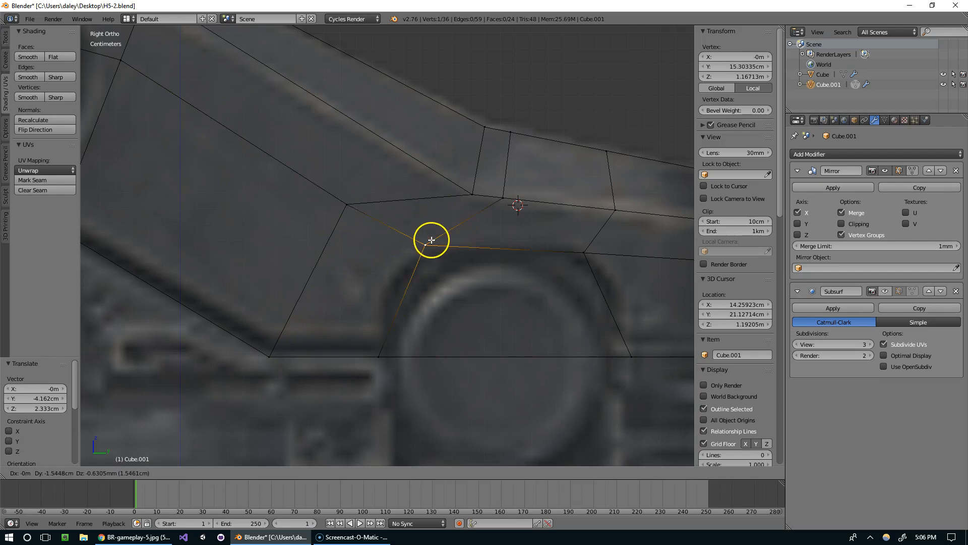
{"action": "left_click", "coordinate": [409, 236]}
{"action": "right_click", "coordinate": [583, 252]}
{"action": "key", "text": "g"}
{"action": "left_click", "coordinate": [614, 236]}
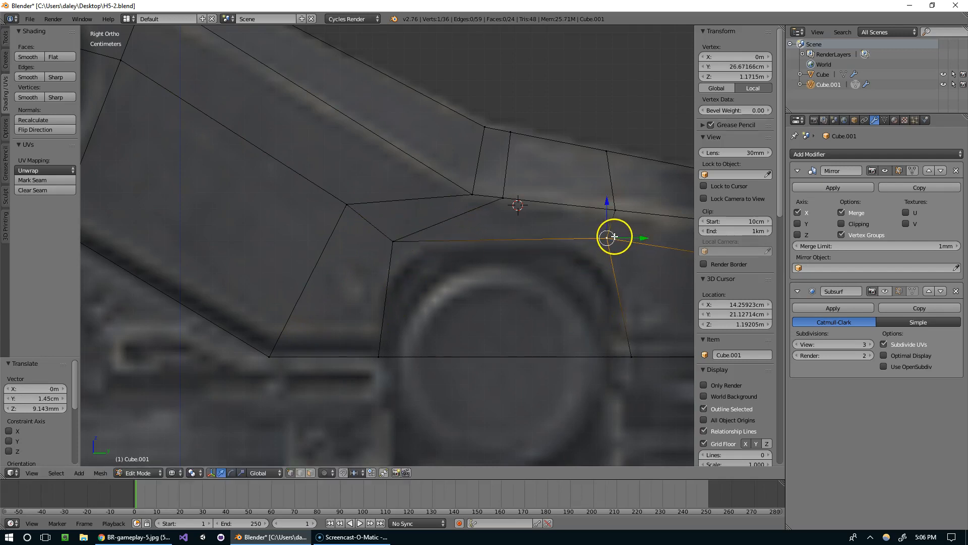
In edge selection mode, delete the bottom edge beneath the knob's arch to open the cutout
{"action": "scroll", "coordinate": [555, 274], "scroll_direction": "down", "scroll_amount": 6}
{"action": "key", "text": "Tab"}
{"action": "key", "text": "Tab"}
{"action": "key", "text": "ctrl+Tab"}
{"action": "left_click", "coordinate": [395, 296]}
{"action": "right_click", "coordinate": [448, 287]}
{"action": "key", "text": "x"}
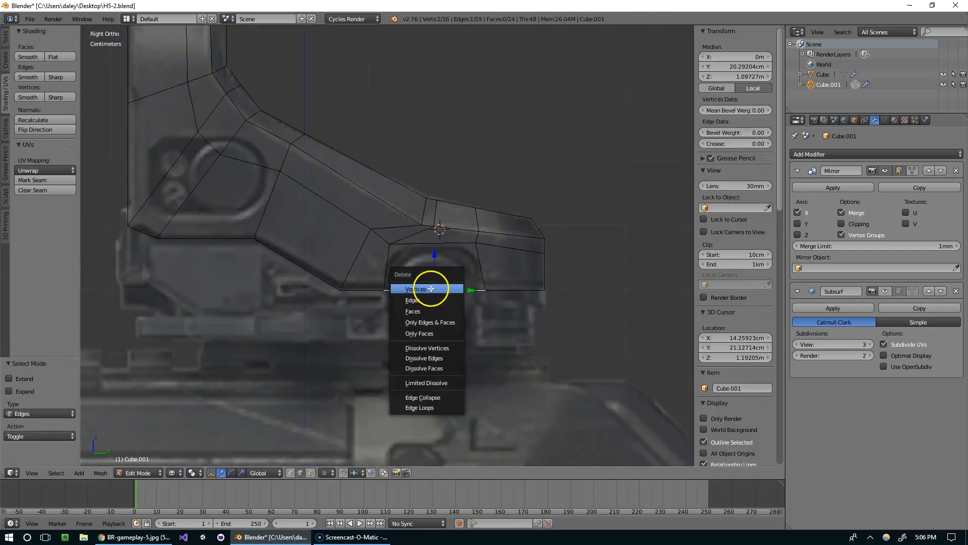
{"action": "left_click", "coordinate": [429, 301]}
Select the entire notched profile and extrude it about 5.6 cm to give the sight thickness
{"action": "middle_click_drag", "start_coordinate": [488, 287], "coordinate": [457, 294]}
{"action": "key", "text": "Tab"}
{"action": "middle_click_drag", "start_coordinate": [503, 272], "coordinate": [451, 276]}
{"action": "key", "text": "Tab"}
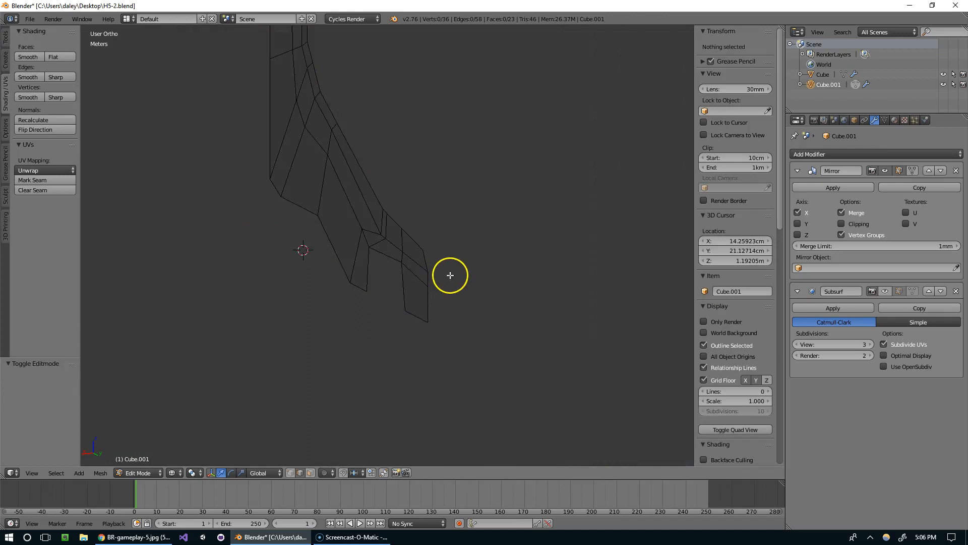
{"action": "scroll", "coordinate": [450, 275], "scroll_direction": "down", "scroll_amount": 5}
{"action": "key", "text": "a"}
{"action": "key", "text": "e"}
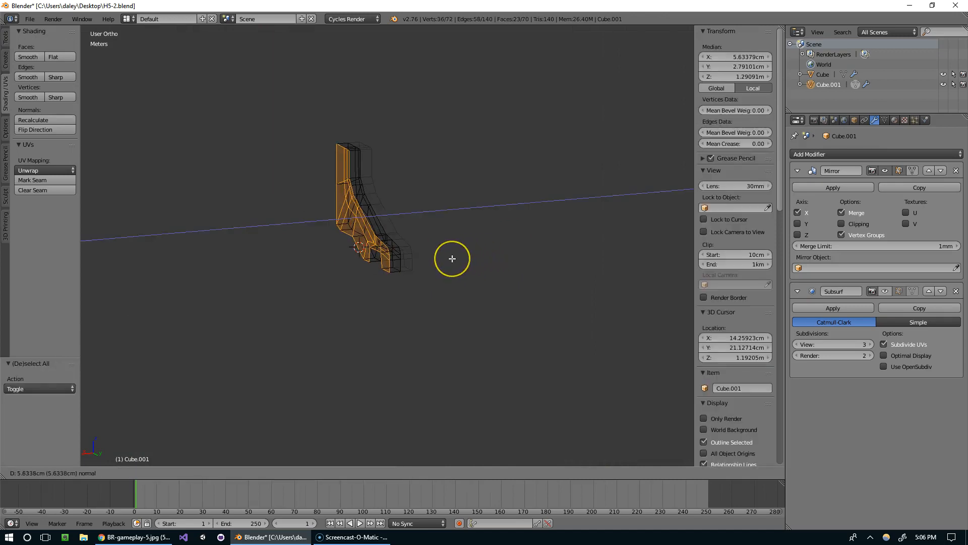
{"action": "left_click", "coordinate": [452, 259]}
{"action": "key", "text": "Tab"}
{"action": "key", "text": "Tab"}
Switch to vertex selection mode and solid shading for the extruded sight body
{"action": "scroll", "coordinate": [456, 237], "scroll_direction": "up", "scroll_amount": 5}
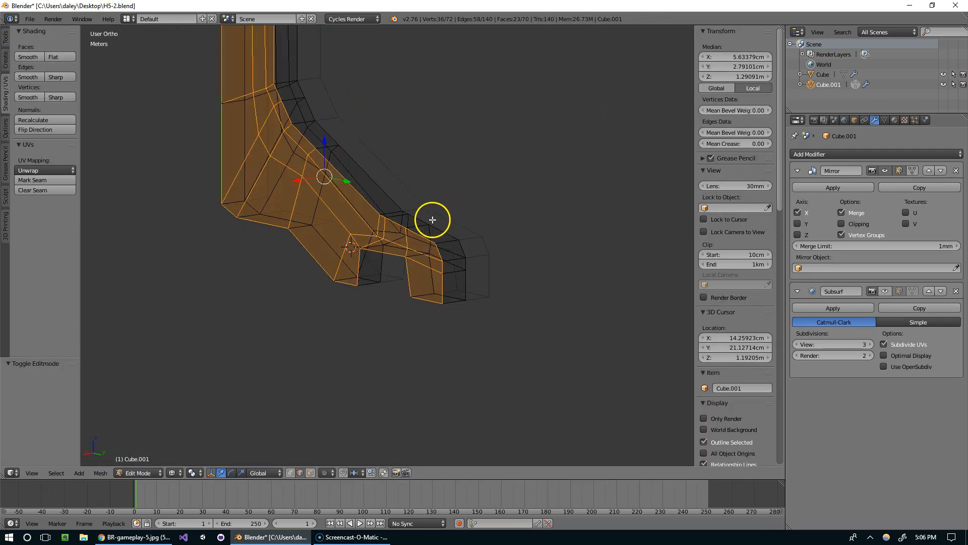
{"action": "key", "text": "ctrl+Tab"}
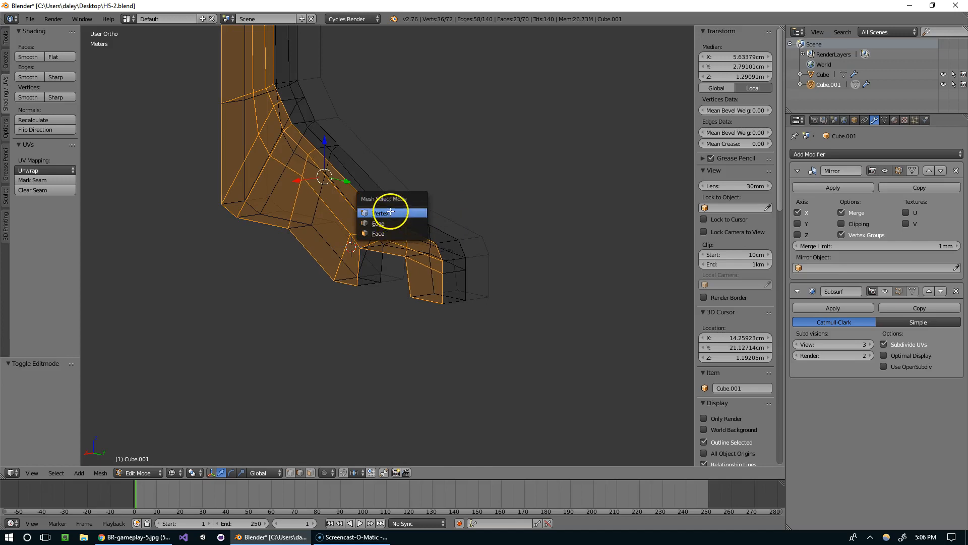
{"action": "left_click", "coordinate": [389, 215]}
{"action": "key", "text": "z"}
{"action": "middle_click_drag", "start_coordinate": [401, 145], "coordinate": [427, 244], "text": "shift"}
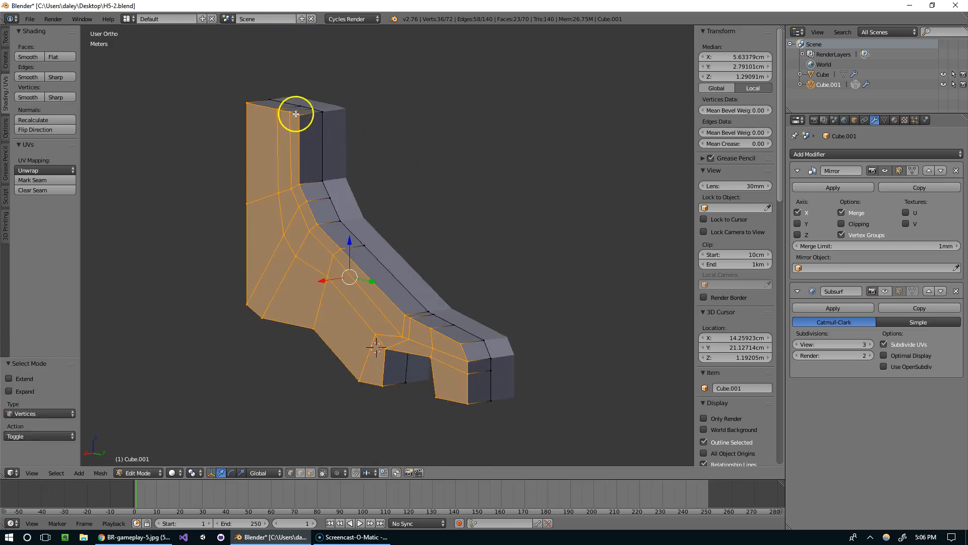
Select the outer vertex chain from the upright's top down the slope to the nose and move it -2.36 cm along X
{"action": "middle_click_drag", "start_coordinate": [299, 118], "coordinate": [397, 125]}
{"action": "key", "text": "KP_3"}
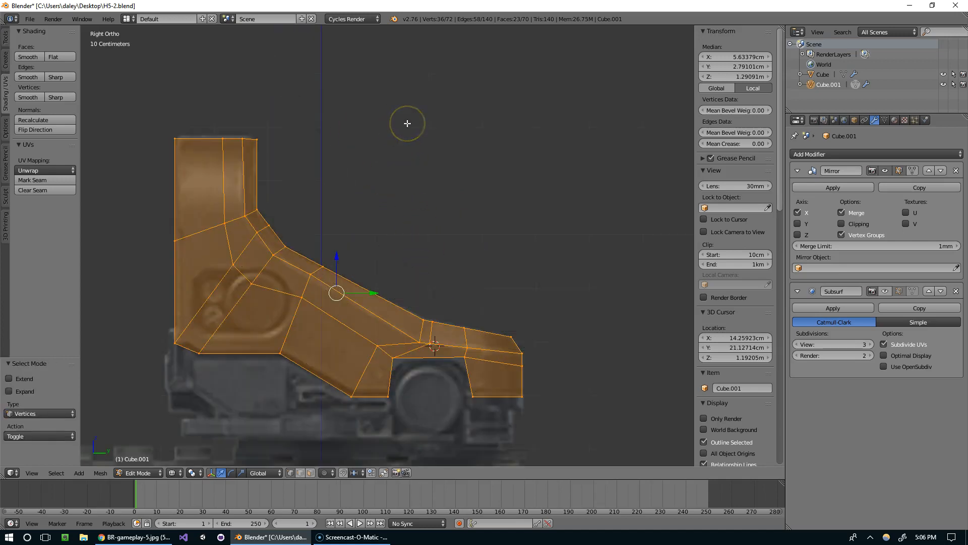
{"action": "right_click", "coordinate": [266, 141]}
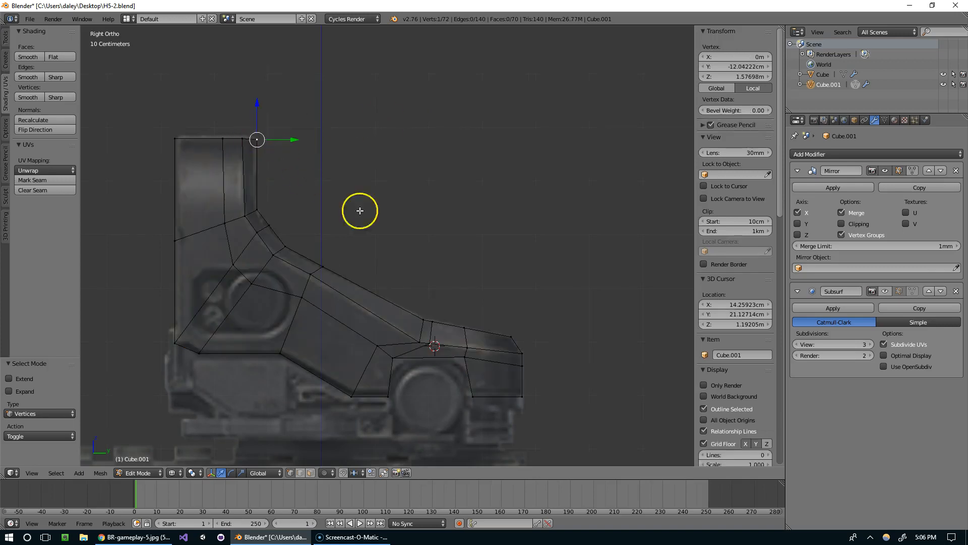
{"action": "right_click", "coordinate": [506, 323], "text": "ctrl"}
{"action": "scroll", "coordinate": [517, 275], "scroll_direction": "down", "scroll_amount": 1}
{"action": "middle_click_drag", "start_coordinate": [517, 286], "coordinate": [434, 372]}
{"action": "right_click", "coordinate": [432, 373]}
{"action": "right_click", "coordinate": [284, 146], "text": "ctrl"}
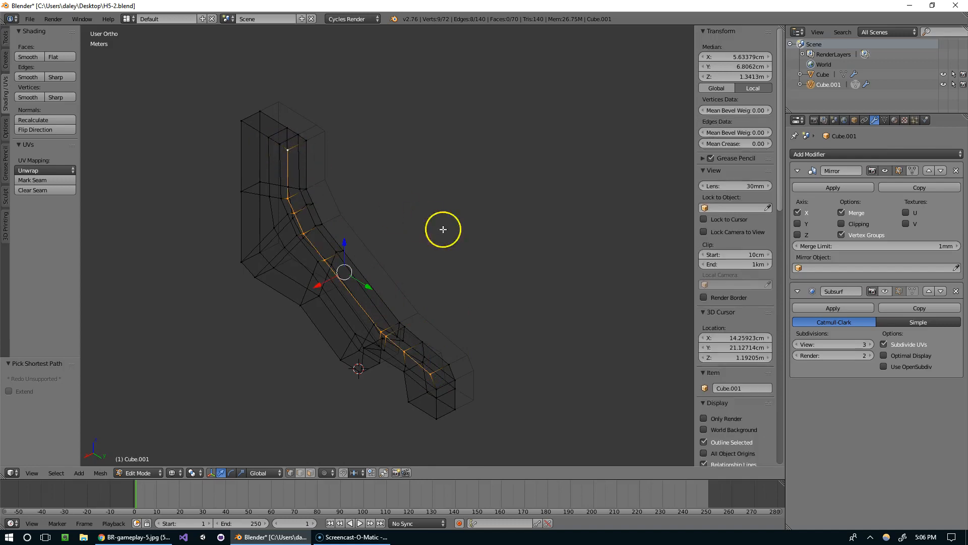
{"action": "middle_click_drag", "start_coordinate": [443, 227], "coordinate": [425, 218]}
{"action": "key", "text": "z"}
{"action": "key", "text": "g"}
{"action": "key", "text": "x"}
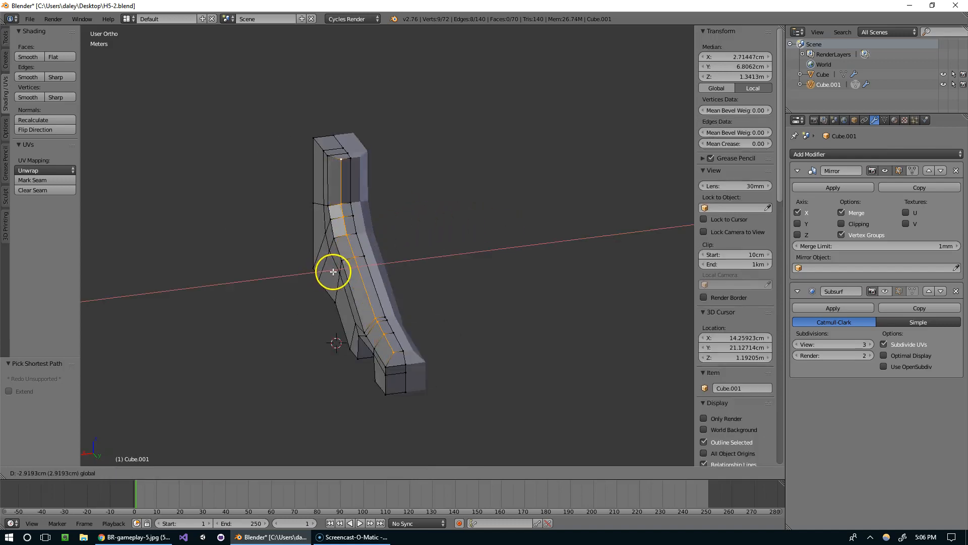
{"action": "left_click", "coordinate": [330, 272]}
Enable the Subsurf modifier's viewport display and compare the smoothed sight with the reference in the right view
{"action": "key", "text": "KP_3"}
{"action": "key", "text": "z"}
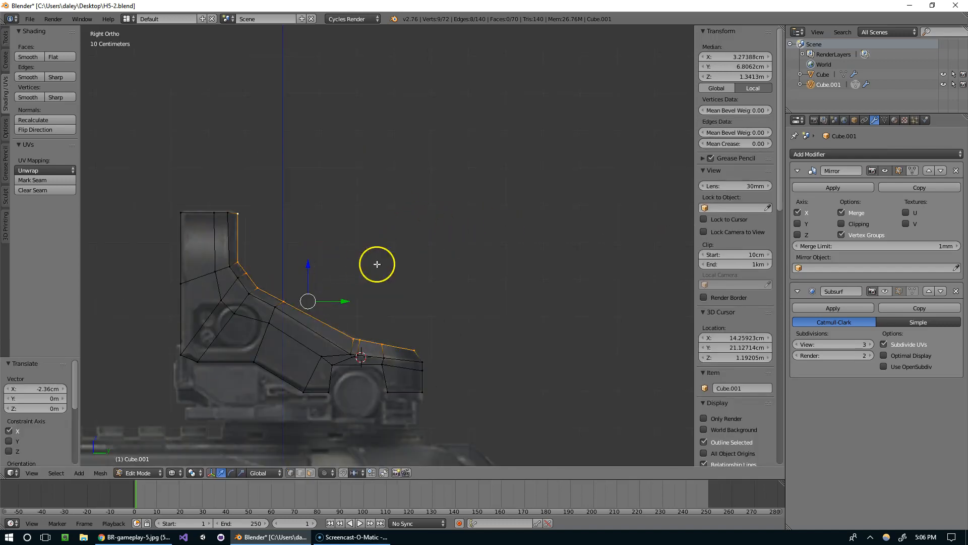
{"action": "key", "text": "z"}
{"action": "scroll", "coordinate": [403, 312], "scroll_direction": "up", "scroll_amount": 3}
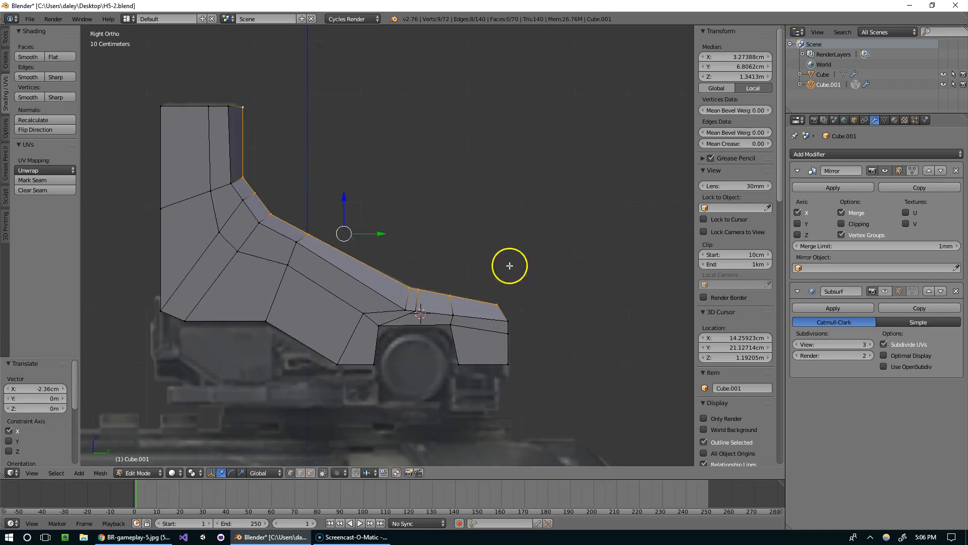
{"action": "key", "text": "Tab"}
{"action": "left_click", "coordinate": [885, 291]}
{"action": "key", "text": "Tab"}
{"action": "key", "text": "Tab"}
{"action": "key", "text": "Tab"}
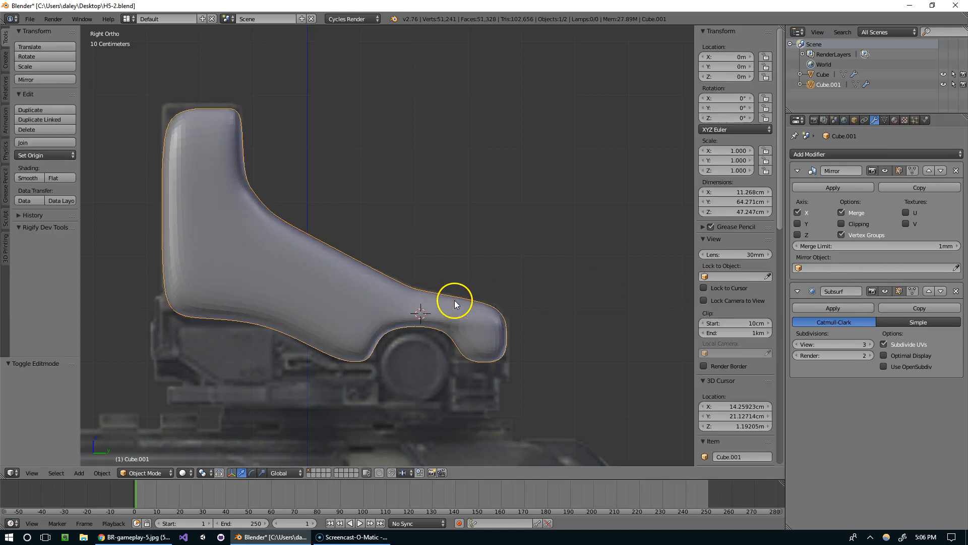
Cut an edge loop just below the upright's top edge and raise both top loops 1.224 cm along Z
{"action": "middle_click_drag", "start_coordinate": [190, 141], "coordinate": [328, 203], "text": "shift"}
{"action": "key", "text": "ctrl+r"}
{"action": "left_click", "coordinate": [351, 204]}
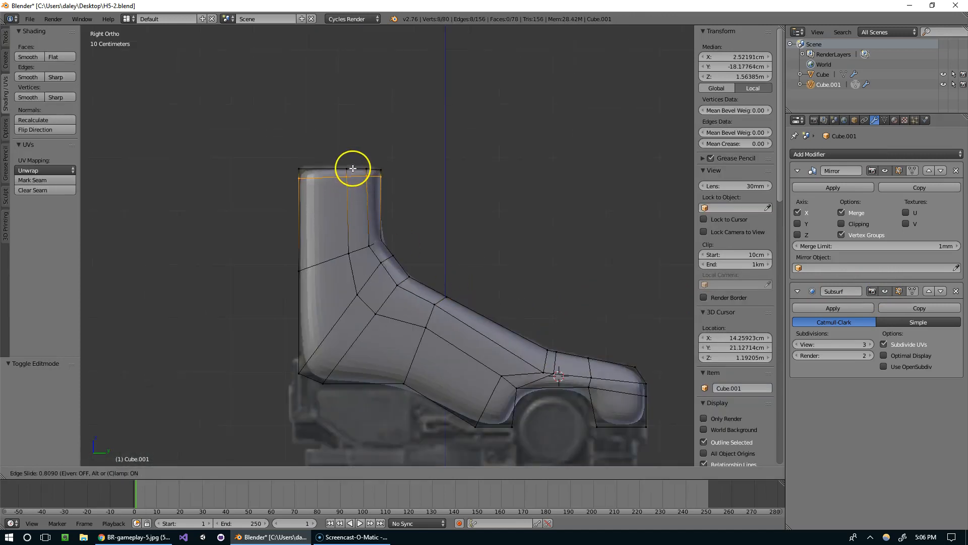
{"action": "left_click", "coordinate": [352, 166]}
{"action": "key", "text": "z"}
{"action": "key", "text": "z"}
{"action": "key", "text": "z"}
{"action": "right_click", "coordinate": [368, 164], "text": "alt+shift"}
{"action": "left_click_drag", "start_coordinate": [354, 136], "coordinate": [357, 129]}
{"action": "scroll", "coordinate": [455, 249], "scroll_direction": "up", "scroll_amount": 2}
Cut an edge loop along the sight's rear and bottom and slide it close to the outer edge
{"action": "key", "text": "ctrl+r"}
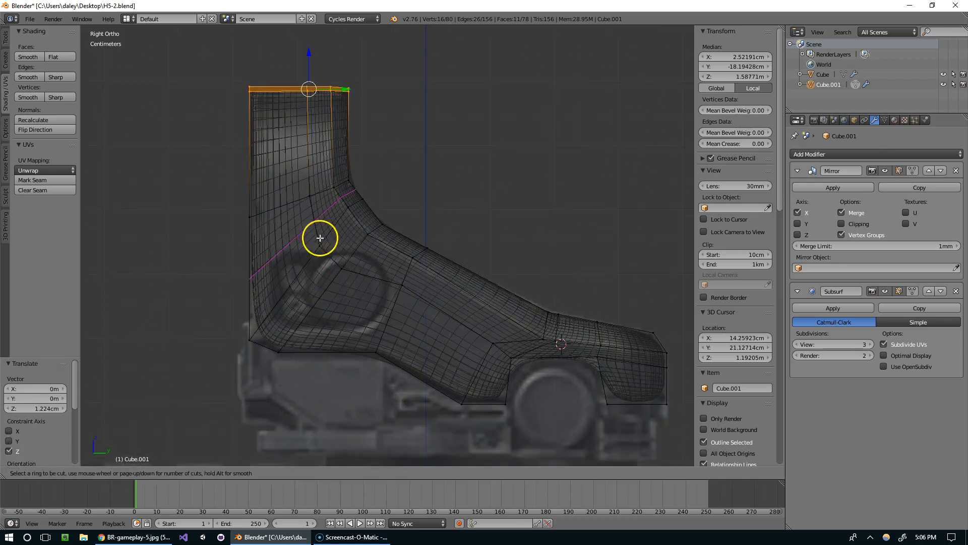
{"action": "left_click", "coordinate": [279, 286]}
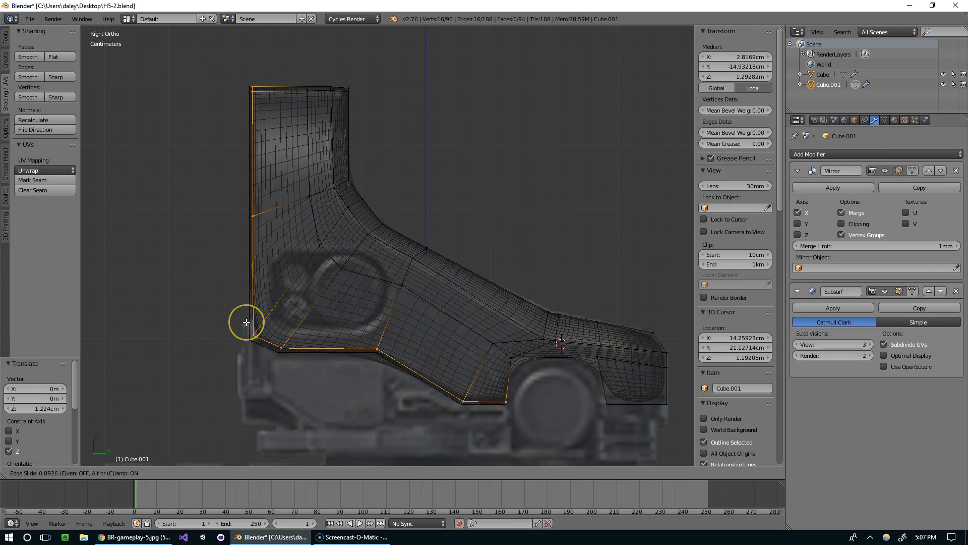
{"action": "left_click", "coordinate": [247, 321]}
{"action": "middle_click_drag", "start_coordinate": [636, 388], "coordinate": [534, 372], "text": "shift"}
{"action": "key", "text": "ctrl+r"}
{"action": "left_click", "coordinate": [559, 379]}
{"action": "left_click", "coordinate": [564, 387]}
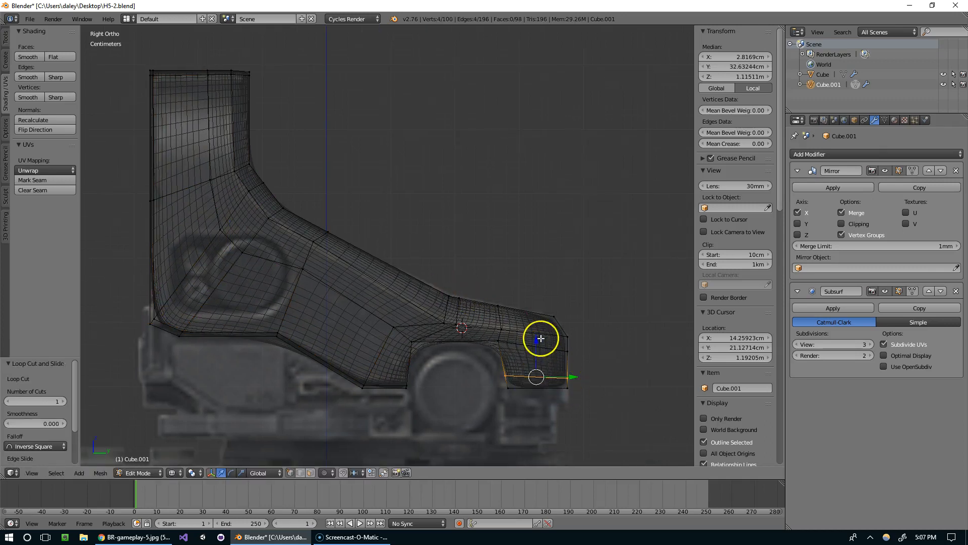
Cut an edge loop across the front foot and slide it close to the foot's bottom edge
{"action": "key", "text": "ctrl+r"}
{"action": "left_click", "coordinate": [564, 380]}
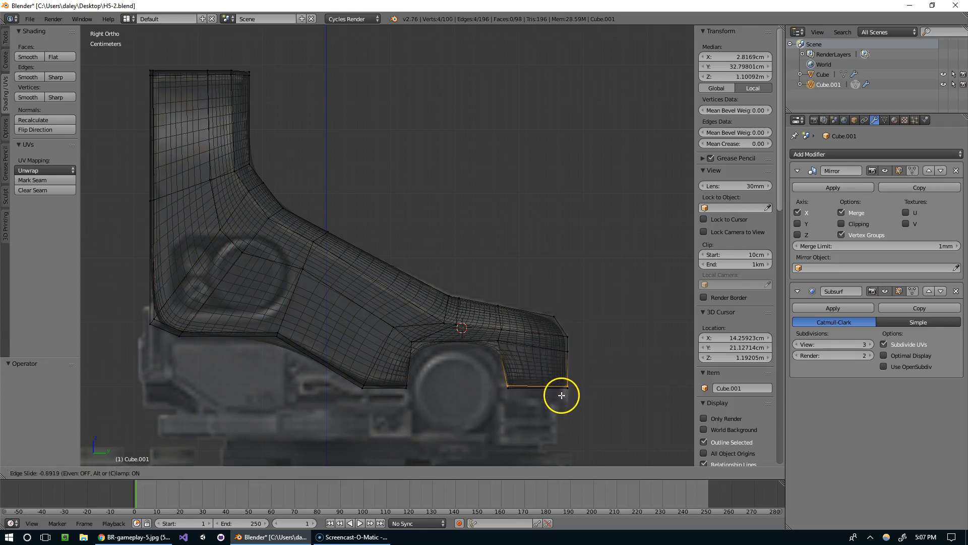
{"action": "left_click", "coordinate": [558, 385]}
{"action": "key", "text": "z"}
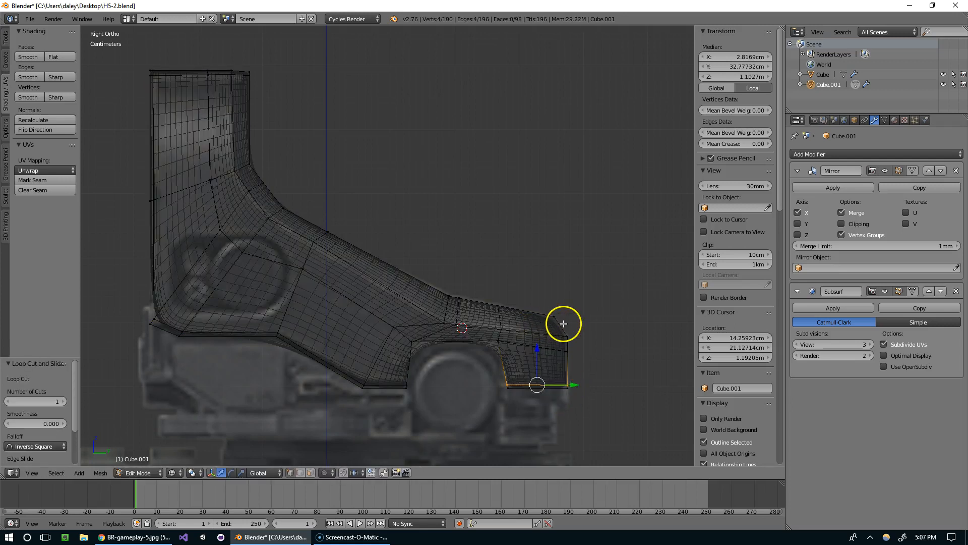
Move the two vertices above the round recess, one 4.794 cm forward and 2.343 cm up, the other 6.864 cm back and 6.538 mm down
{"action": "middle_click_drag", "start_coordinate": [378, 282], "coordinate": [485, 263], "text": "shift"}
{"action": "key", "text": "z"}
{"action": "key", "text": "z"}
{"action": "middle_click_drag", "start_coordinate": [347, 255], "coordinate": [385, 247], "text": "shift"}
{"action": "right_click", "coordinate": [380, 227]}
{"action": "key", "text": "z"}
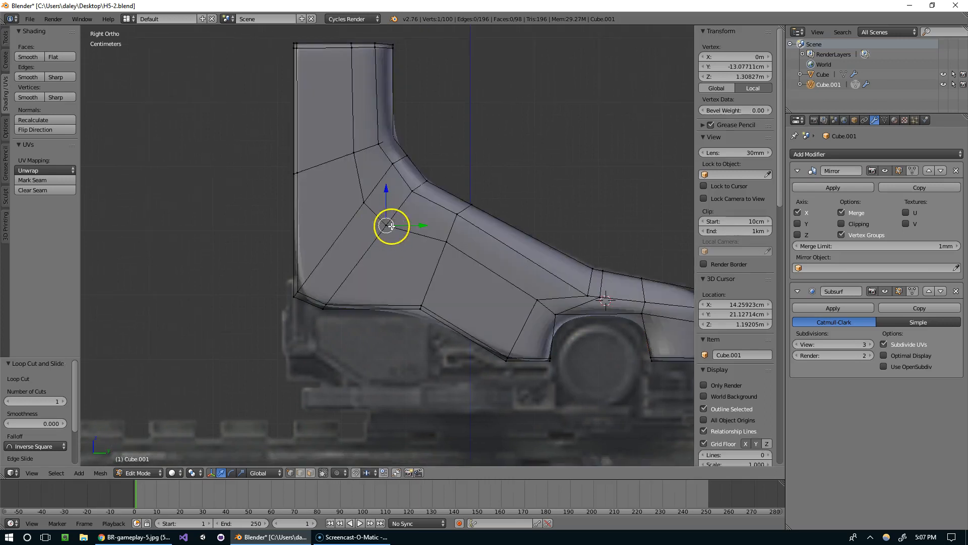
{"action": "scroll", "coordinate": [391, 225], "scroll_direction": "up", "scroll_amount": 2}
{"action": "key", "text": "z"}
{"action": "middle_click_drag", "start_coordinate": [376, 211], "coordinate": [409, 231], "text": "shift"}
{"action": "key", "text": "g"}
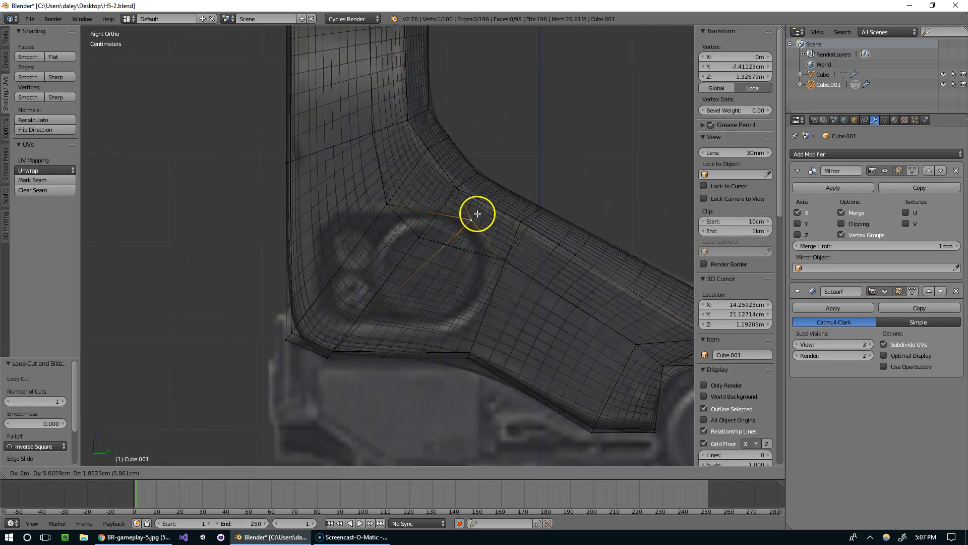
{"action": "left_click", "coordinate": [469, 209]}
{"action": "right_click", "coordinate": [381, 197]}
{"action": "key", "text": "g"}
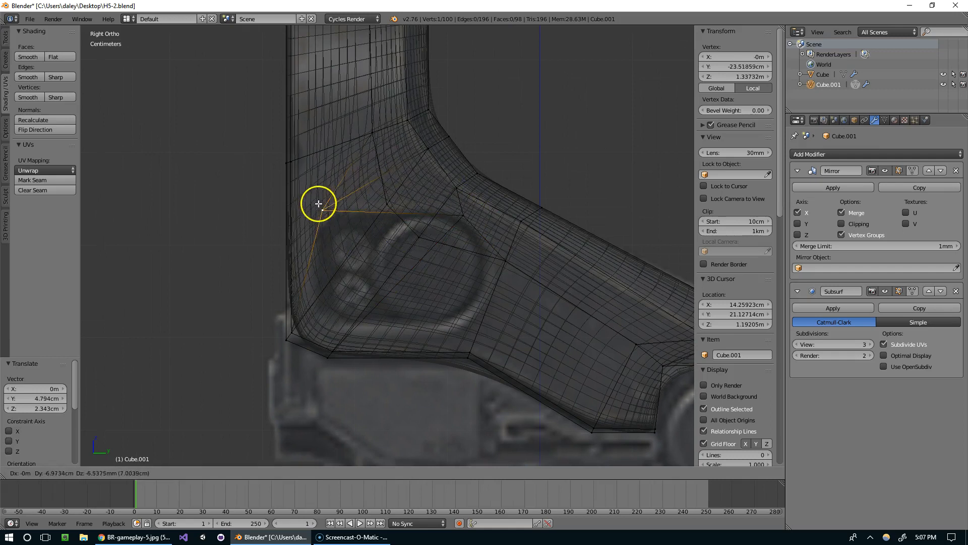
{"action": "left_click", "coordinate": [318, 203]}
Examine the sight's side face and center seam from several angles for internal geometry and shading problems
{"action": "scroll", "coordinate": [477, 273], "scroll_direction": "down", "scroll_amount": 2}
{"action": "key", "text": "z"}
{"action": "key", "text": "z"}
{"action": "key", "text": "z"}
{"action": "key", "text": "z"}
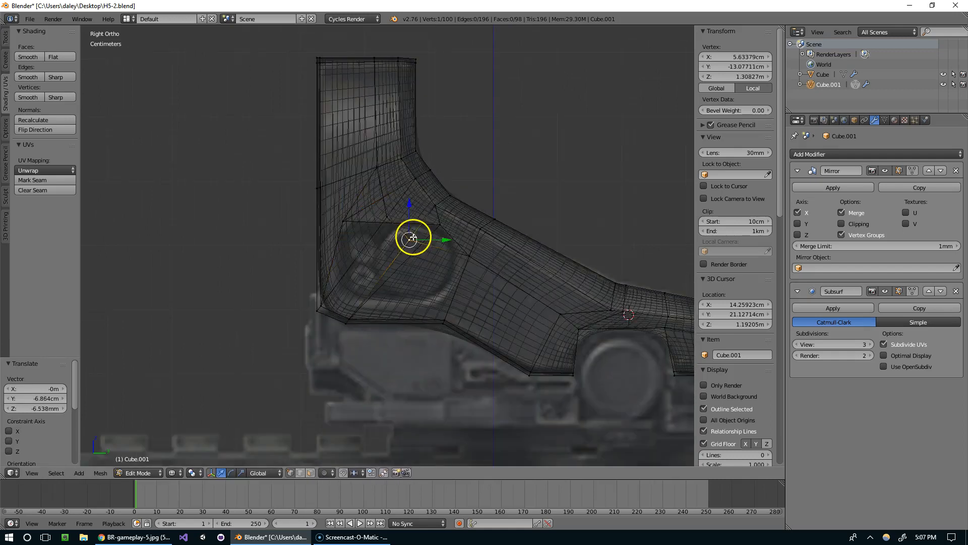
{"action": "key", "text": "z"}
{"action": "mouse_move", "coordinate": [514, 216]}
{"action": "middle_mouse_down"}
{"action": "mouse_move", "coordinate": [453, 235]}
{"action": "mouse_move", "coordinate": [352, 233]}
{"action": "mouse_move", "coordinate": [449, 233]}
{"action": "middle_mouse_up"}
{"action": "scroll", "coordinate": [519, 218], "scroll_direction": "up", "scroll_amount": 2}
{"action": "middle_click_drag", "start_coordinate": [515, 209], "coordinate": [364, 127]}
{"action": "middle_click_drag", "start_coordinate": [429, 213], "coordinate": [272, 59]}
{"action": "key", "text": "Tab"}
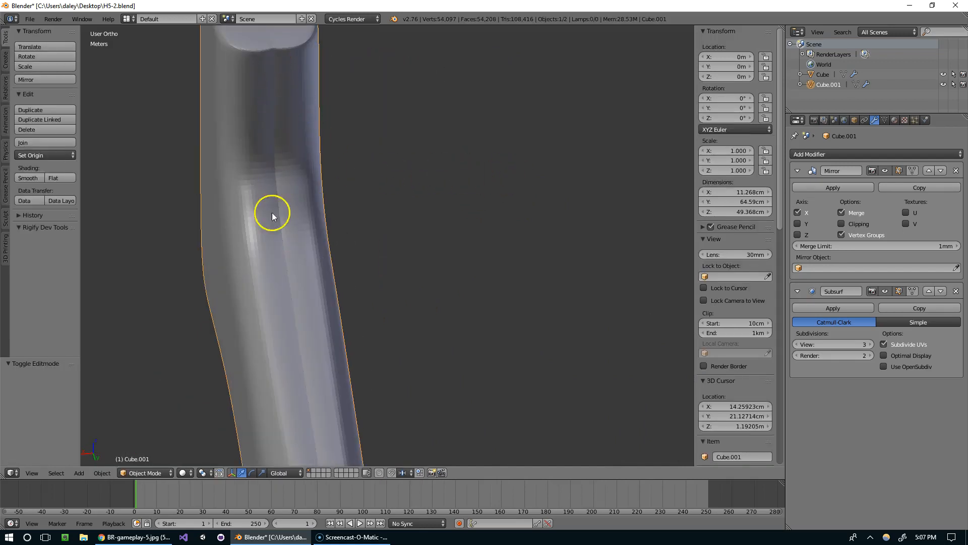
{"action": "middle_click_drag", "start_coordinate": [286, 176], "coordinate": [467, 180]}
Turn off the Mirror modifier's edit-mode display and switch the sight to face selection mode
{"action": "left_click", "coordinate": [899, 171]}
{"action": "key", "text": "Tab"}
{"action": "key", "text": "ctrl+Tab"}
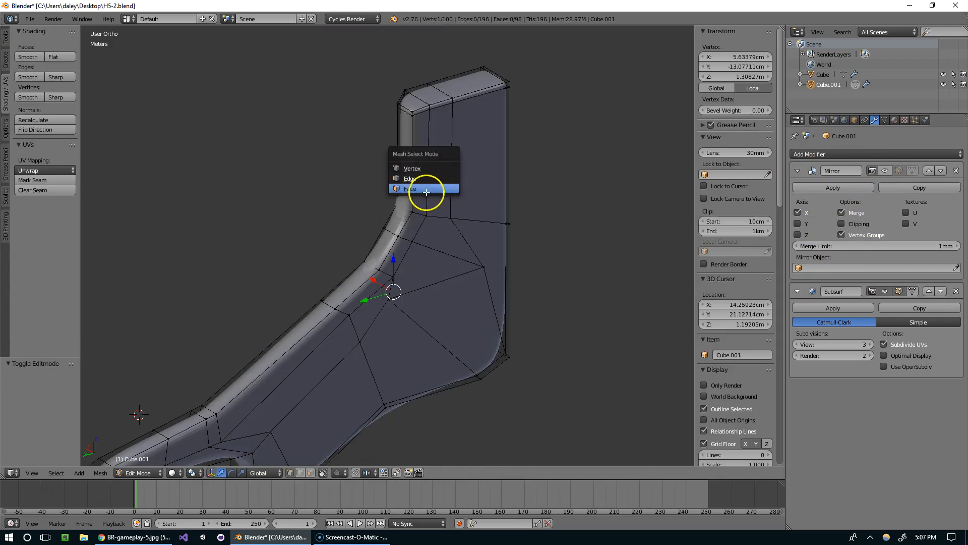
{"action": "left_click", "coordinate": [428, 195]}
Circle-select the interior faces on the mirror plane from the upright down to the front foot
{"action": "key", "text": "c"}
{"action": "mouse_move", "coordinate": [428, 160]}
{"action": "left_mouse_down"}
{"action": "mouse_move", "coordinate": [476, 156]}
{"action": "mouse_move", "coordinate": [474, 251]}
{"action": "mouse_move", "coordinate": [333, 359]}
{"action": "mouse_move", "coordinate": [356, 342]}
{"action": "left_mouse_up"}
{"action": "mouse_move", "coordinate": [357, 342]}
{"action": "middle_mouse_down", "text": "shift"}
{"action": "mouse_move", "coordinate": [484, 252]}
{"action": "mouse_move", "coordinate": [459, 239]}
{"action": "middle_mouse_up", "text": "shift"}
{"action": "key", "text": "c"}
{"action": "mouse_move", "coordinate": [335, 280]}
{"action": "left_mouse_down"}
{"action": "mouse_move", "coordinate": [253, 271]}
{"action": "mouse_move", "coordinate": [211, 296]}
{"action": "left_mouse_up"}
{"action": "mouse_move", "coordinate": [211, 297]}
{"action": "middle_mouse_down"}
{"action": "mouse_move", "coordinate": [290, 281]}
{"action": "mouse_move", "coordinate": [270, 255]}
{"action": "mouse_move", "coordinate": [274, 263]}
{"action": "middle_mouse_up"}
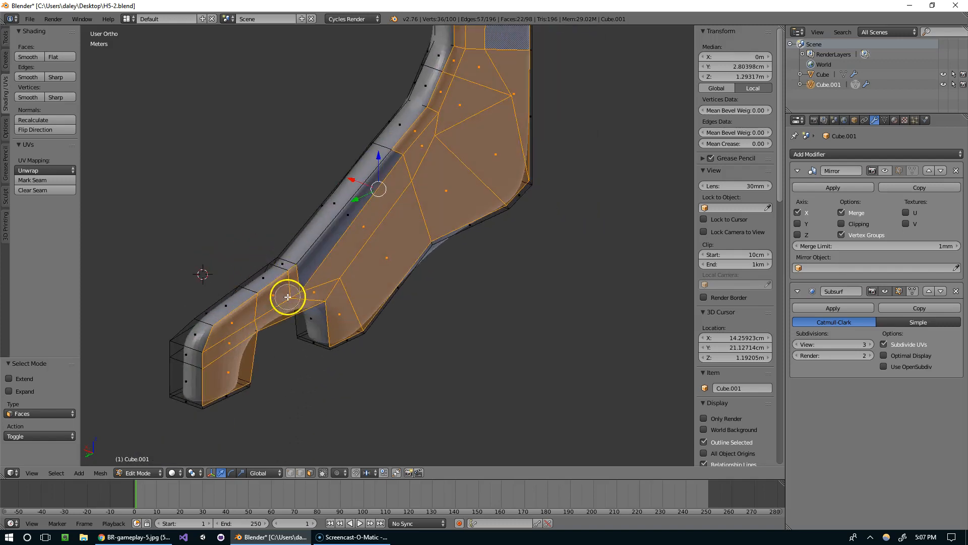
{"action": "left_click_drag", "start_coordinate": [287, 296], "coordinate": [336, 247]}
{"action": "right_click", "coordinate": [402, 226]}
Add the missed narrow interior faces along the bottom and rear edges to the selection
{"action": "middle_click_drag", "start_coordinate": [486, 232], "coordinate": [447, 219]}
{"action": "scroll", "coordinate": [447, 218], "scroll_direction": "up", "scroll_amount": 3}
{"action": "middle_click_drag", "start_coordinate": [539, 269], "coordinate": [451, 197], "text": "shift"}
{"action": "scroll", "coordinate": [451, 197], "scroll_direction": "up", "scroll_amount": 2}
{"action": "key", "text": "c"}
{"action": "left_click", "coordinate": [313, 251]}
{"action": "scroll", "coordinate": [427, 258], "scroll_direction": "down", "scroll_amount": 4}
{"action": "key", "text": "c"}
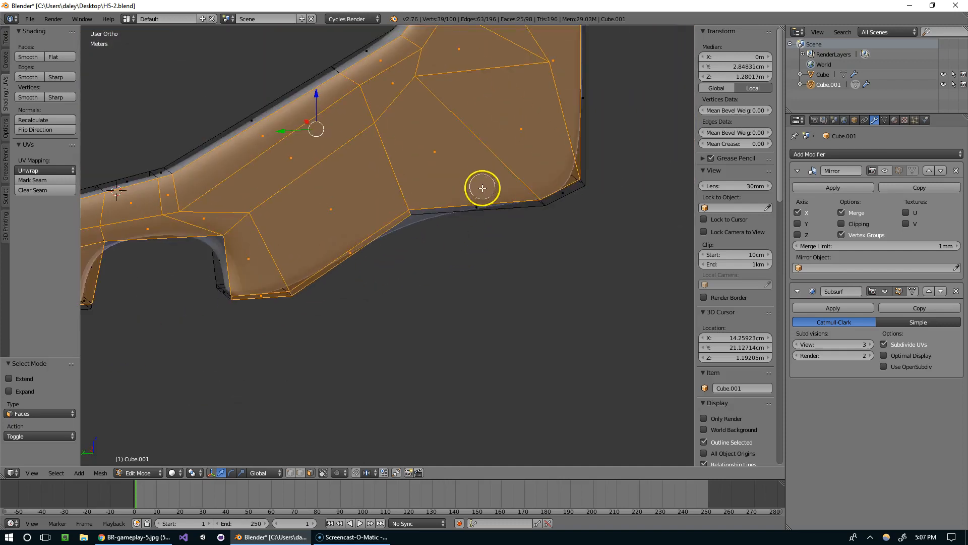
{"action": "scroll", "coordinate": [608, 82], "scroll_direction": "down", "scroll_amount": 1}
{"action": "middle_click_drag", "start_coordinate": [608, 96], "coordinate": [629, 155], "text": "shift"}
{"action": "key", "text": "c"}
{"action": "scroll", "coordinate": [586, 147], "scroll_direction": "down", "scroll_amount": 4}
{"action": "middle_click_drag", "start_coordinate": [543, 130], "coordinate": [503, 199], "text": "shift"}
{"action": "scroll", "coordinate": [502, 200], "scroll_direction": "up", "scroll_amount": 9}
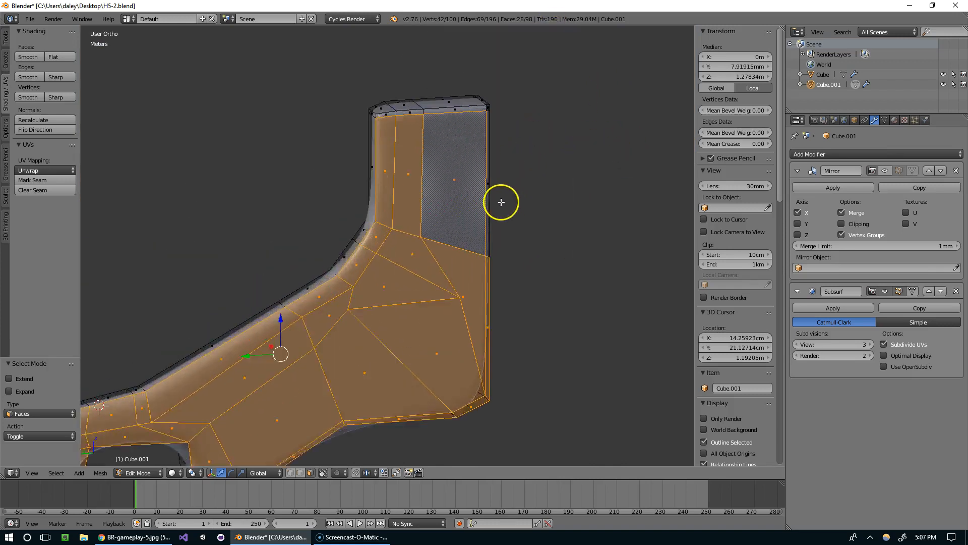
Add the narrow interior faces along the upright's top, delete all the selected faces and check the mirrored body
{"action": "middle_click_drag", "start_coordinate": [502, 166], "coordinate": [455, 373], "text": "shift"}
{"action": "key", "text": "c"}
{"action": "middle_click", "coordinate": [353, 148]}
{"action": "left_click_drag", "start_coordinate": [360, 149], "coordinate": [484, 142]}
{"action": "scroll", "coordinate": [547, 188], "scroll_direction": "down", "scroll_amount": 10}
{"action": "key", "text": "x"}
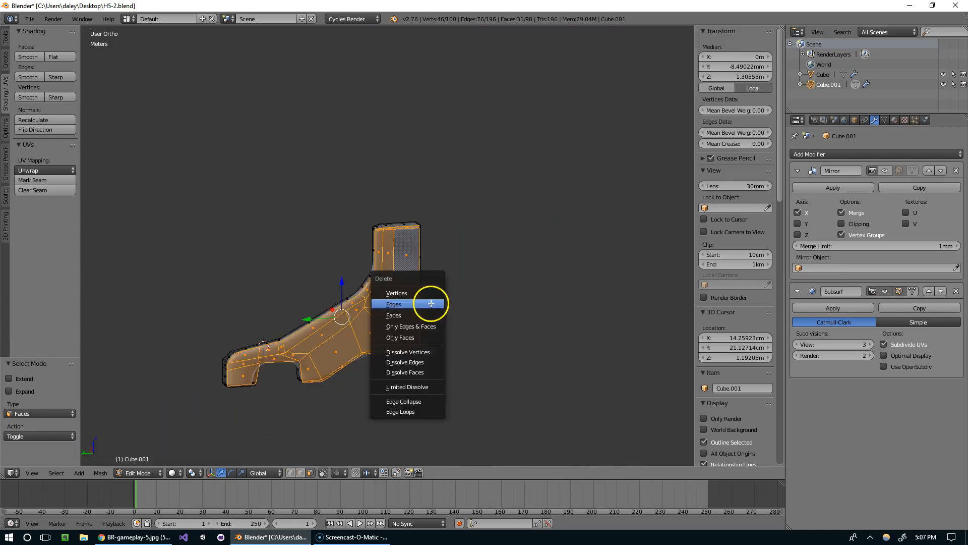
{"action": "left_click", "coordinate": [410, 319]}
{"action": "middle_click_drag", "start_coordinate": [410, 318], "coordinate": [533, 277]}
{"action": "key", "text": "Tab"}
{"action": "middle_click_drag", "start_coordinate": [527, 209], "coordinate": [473, 224]}
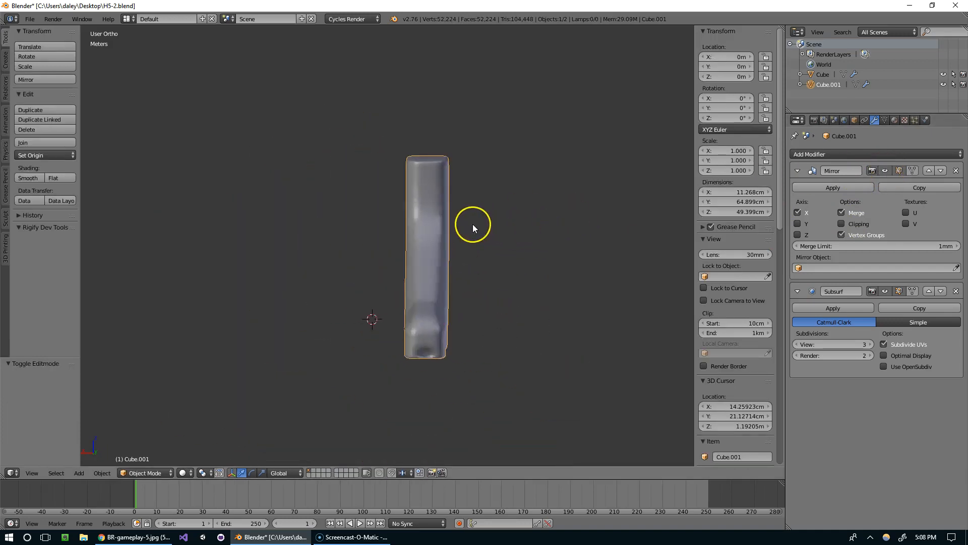
{"action": "scroll", "coordinate": [473, 224], "scroll_direction": "up", "scroll_amount": 5}
Hide the Mirror modifier in the viewport and delete the leftover interior face at the front foot's bottom
{"action": "key", "text": "Tab"}
{"action": "middle_click_drag", "start_coordinate": [508, 329], "coordinate": [449, 177], "text": "shift"}
{"action": "middle_click_drag", "start_coordinate": [496, 274], "coordinate": [476, 242]}
{"action": "left_click", "coordinate": [883, 173]}
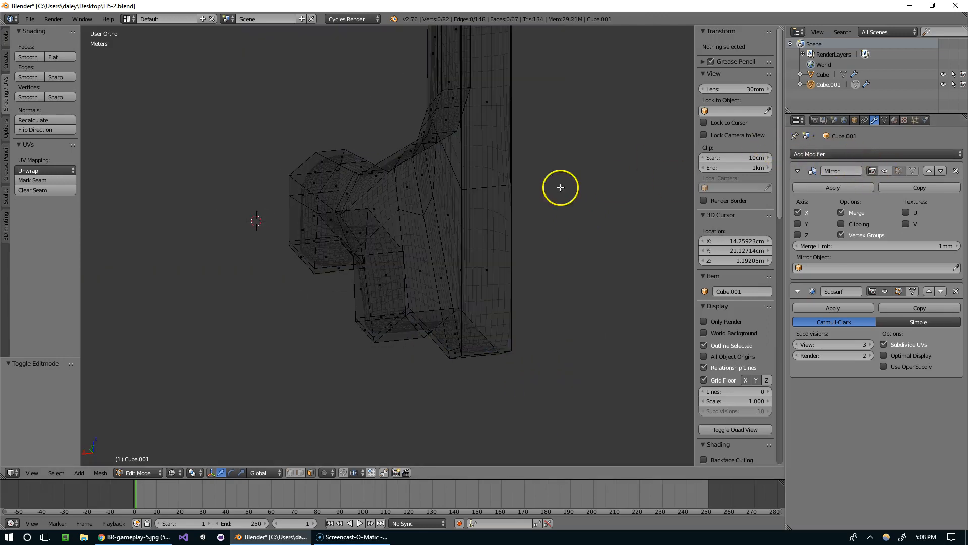
{"action": "middle_click_drag", "start_coordinate": [399, 207], "coordinate": [383, 218]}
{"action": "scroll", "coordinate": [382, 219], "scroll_direction": "up", "scroll_amount": 4}
{"action": "middle_click_drag", "start_coordinate": [383, 278], "coordinate": [454, 216], "text": "shift"}
{"action": "right_click", "coordinate": [335, 252]}
{"action": "right_click", "coordinate": [333, 254]}
{"action": "middle_click_drag", "start_coordinate": [402, 250], "coordinate": [364, 256]}
{"action": "key", "text": "x"}
{"action": "left_click", "coordinate": [334, 250]}
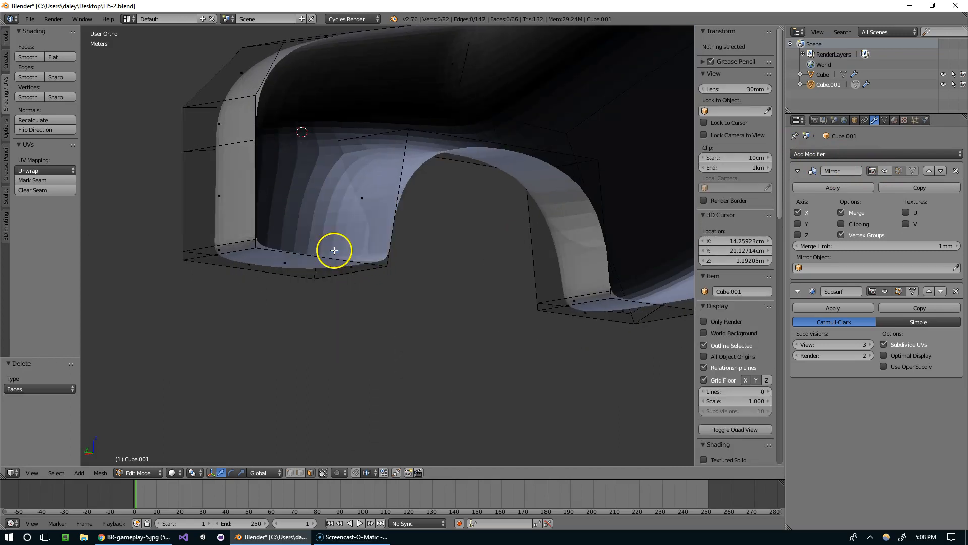
Turn the Mirror modifier's viewport display back on and inspect the smoothed sight in Object Mode
{"action": "scroll", "coordinate": [467, 283], "scroll_direction": "down", "scroll_amount": 5}
{"action": "middle_click_drag", "start_coordinate": [467, 283], "coordinate": [752, 177]}
{"action": "left_click", "coordinate": [886, 171]}
{"action": "key", "text": "Tab"}
{"action": "middle_click_drag", "start_coordinate": [594, 188], "coordinate": [567, 194]}
{"action": "scroll", "coordinate": [567, 193], "scroll_direction": "up", "scroll_amount": 3}
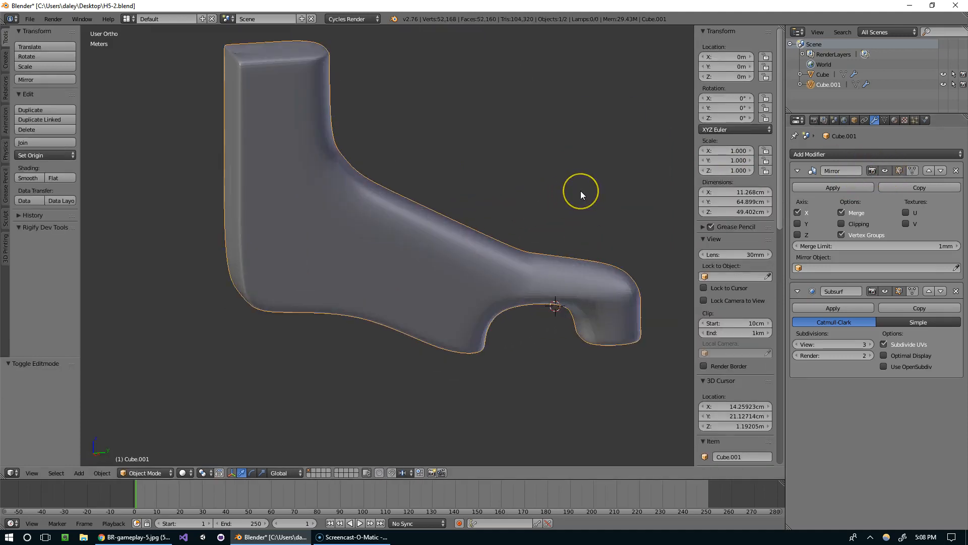
Cut a diagonal edge loop from the inner bend below the upright to the sight's lower rear corner
{"action": "key", "text": "KP_3"}
{"action": "scroll", "coordinate": [410, 205], "scroll_direction": "up", "scroll_amount": 2}
{"action": "key", "text": "Tab"}
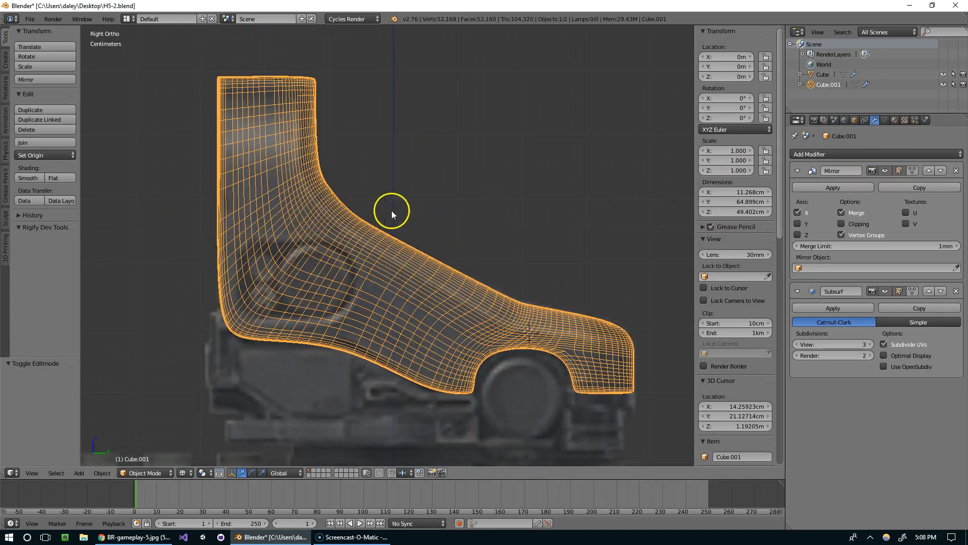
{"action": "key", "text": "a"}
{"action": "middle_click_drag", "start_coordinate": [392, 210], "coordinate": [391, 247], "text": "shift"}
{"action": "right_click", "coordinate": [362, 237]}
{"action": "key", "text": "ctrl+r"}
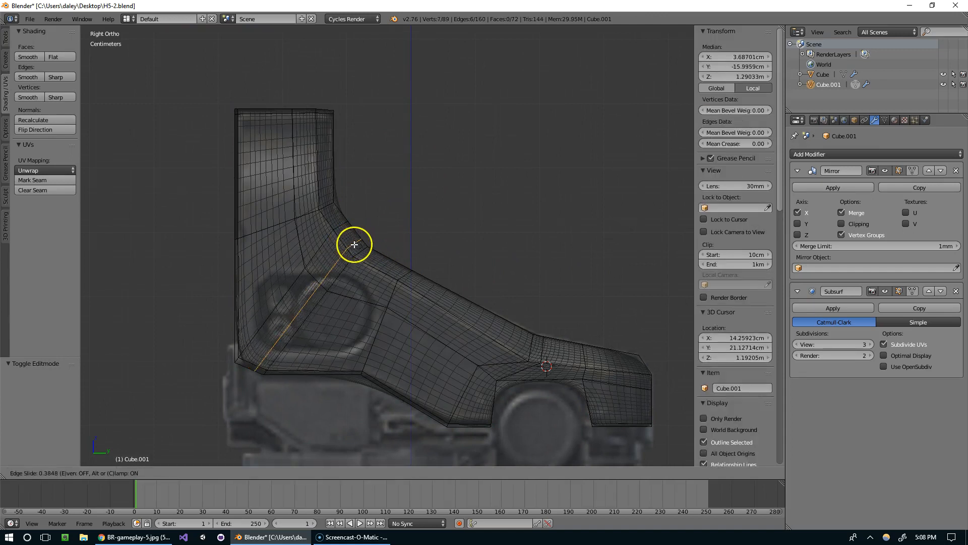
{"action": "left_click", "coordinate": [336, 242]}
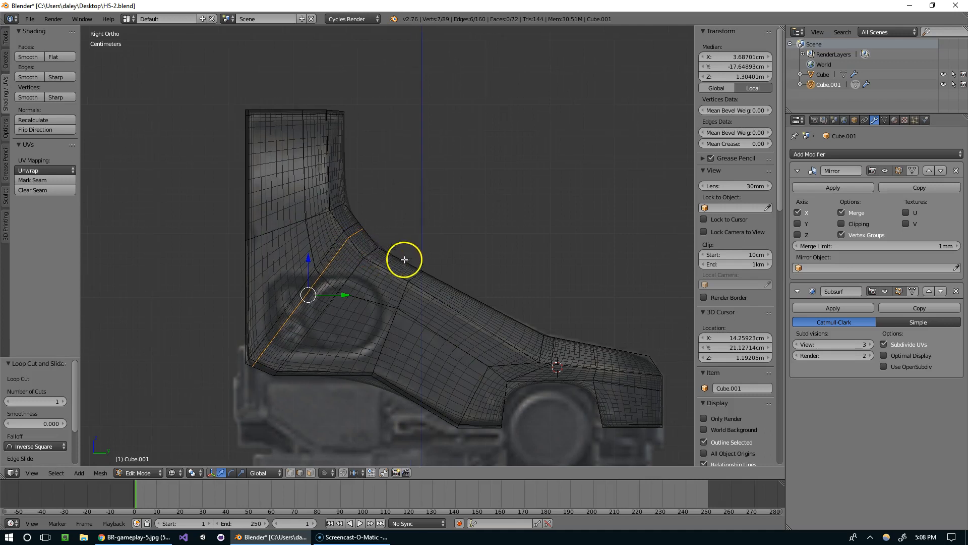
In vertex selection mode, move the diagonal loop's vertex about 6.4 cm rearward to the recess outline's upper rear corner
{"action": "scroll", "coordinate": [407, 260], "scroll_direction": "up", "scroll_amount": 3}
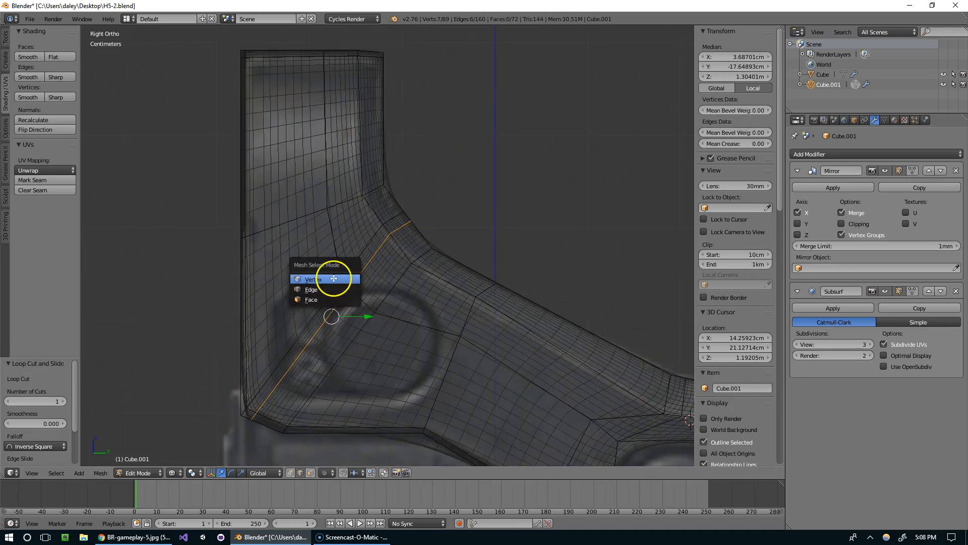
{"action": "left_click", "coordinate": [334, 278]}
{"action": "right_click", "coordinate": [319, 281]}
{"action": "key", "text": "g"}
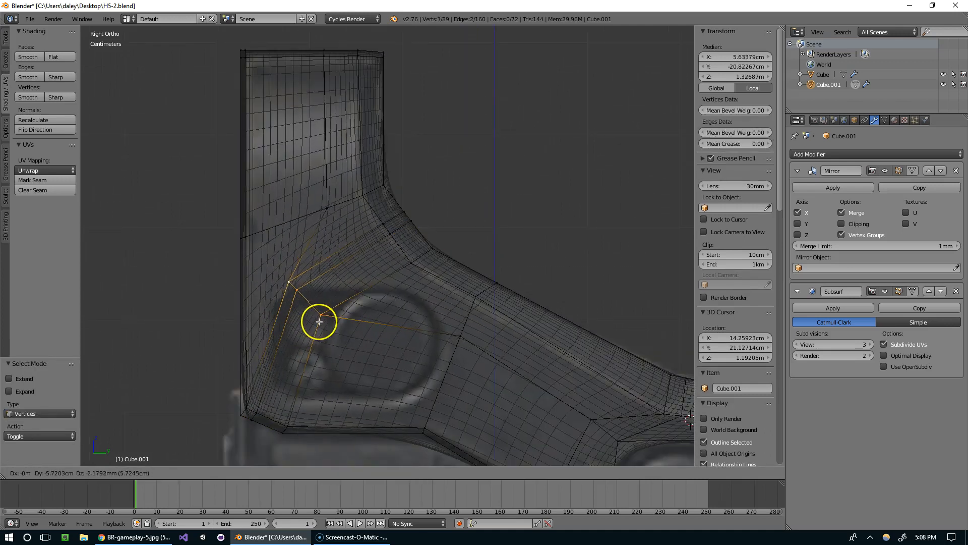
{"action": "left_click", "coordinate": [313, 321]}
Move the next diagonals' vertices onto the recess outline's top edge, about 7.5 cm forward for the middle and 4 cm forward for the front corner
{"action": "right_click", "coordinate": [310, 316]}
{"action": "right_click", "coordinate": [296, 291], "text": "shift"}
{"action": "key", "text": "g"}
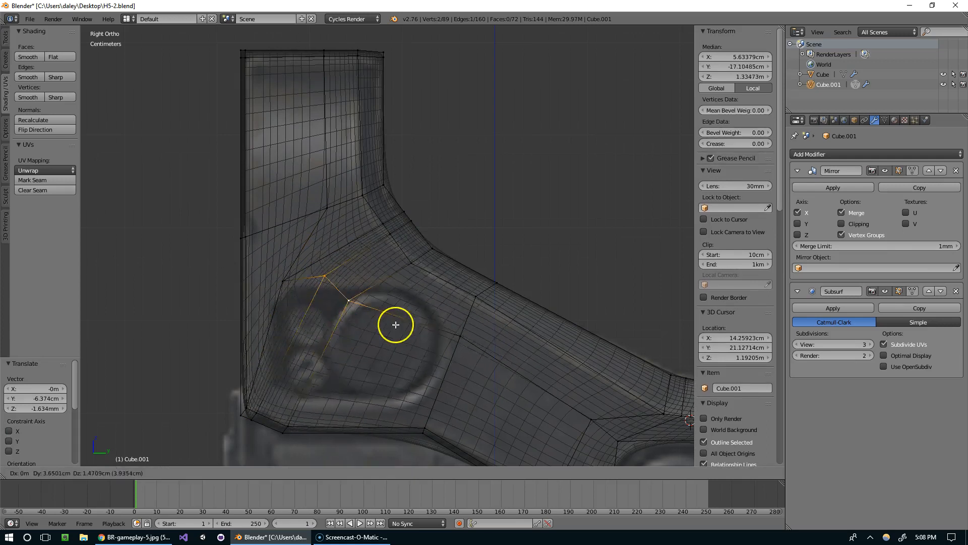
{"action": "left_click", "coordinate": [429, 330]}
{"action": "right_click", "coordinate": [374, 297]}
{"action": "key", "text": "g"}
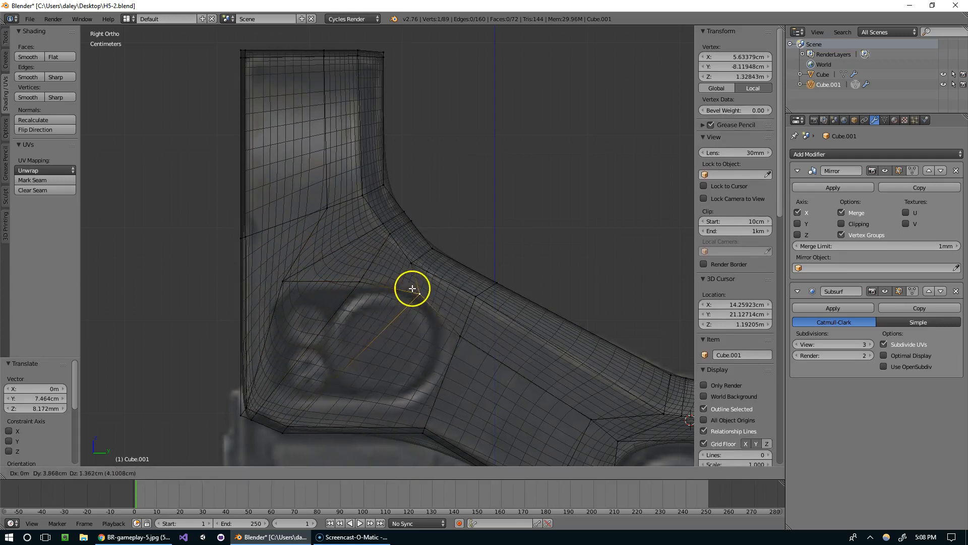
{"action": "left_click", "coordinate": [411, 286]}
Cut an edge loop across the diagonals and slide it down along the recess outline's bottom edge
{"action": "key", "text": "ctrl+r"}
{"action": "left_click", "coordinate": [435, 395]}
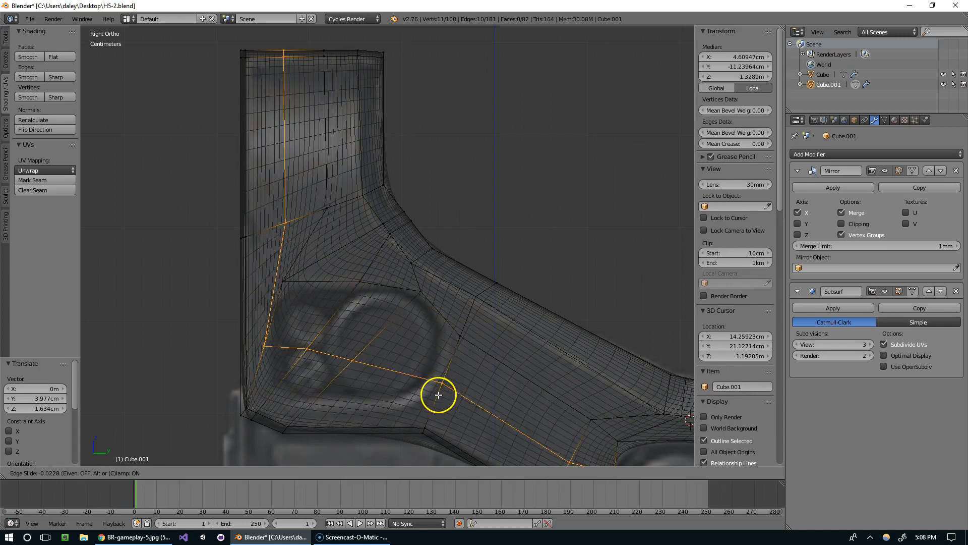
{"action": "left_click", "coordinate": [474, 411]}
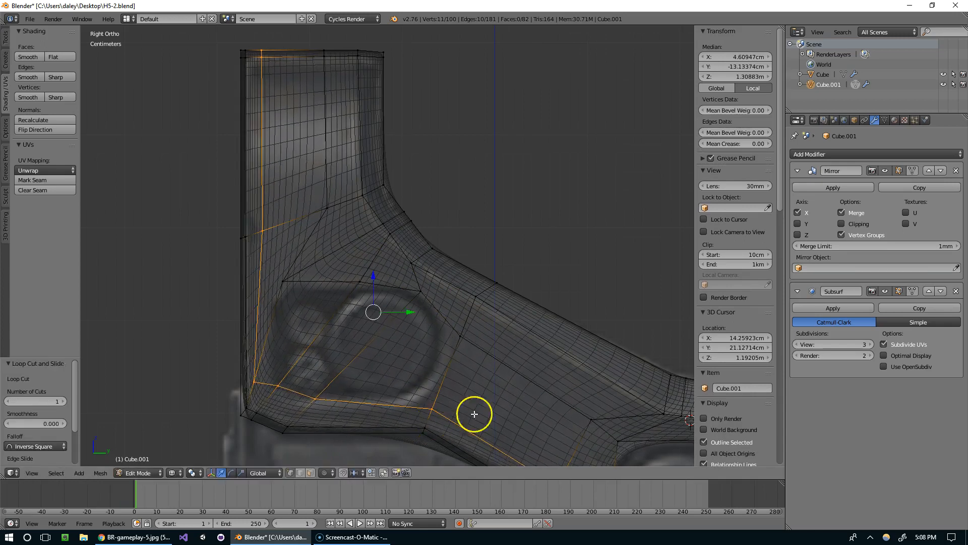
Fit the new loop's front and rear vertices to the recess outline and move the upper rear corner vertex about 1.7 cm down and 6.5 mm rearward
{"action": "middle_click_drag", "start_coordinate": [476, 411], "coordinate": [496, 385], "text": "shift"}
{"action": "right_click", "coordinate": [456, 384]}
{"action": "key", "text": "g"}
{"action": "left_click", "coordinate": [471, 311]}
{"action": "key", "text": "z"}
{"action": "key", "text": "g"}
{"action": "left_click", "coordinate": [292, 339]}
{"action": "right_click", "coordinate": [311, 247]}
{"action": "key", "text": "g"}
{"action": "left_click", "coordinate": [305, 264]}
Select the three faces inside the recess outline and extrude them 1.248 cm inward along X
{"action": "middle_click_drag", "start_coordinate": [369, 271], "coordinate": [402, 272], "text": "shift"}
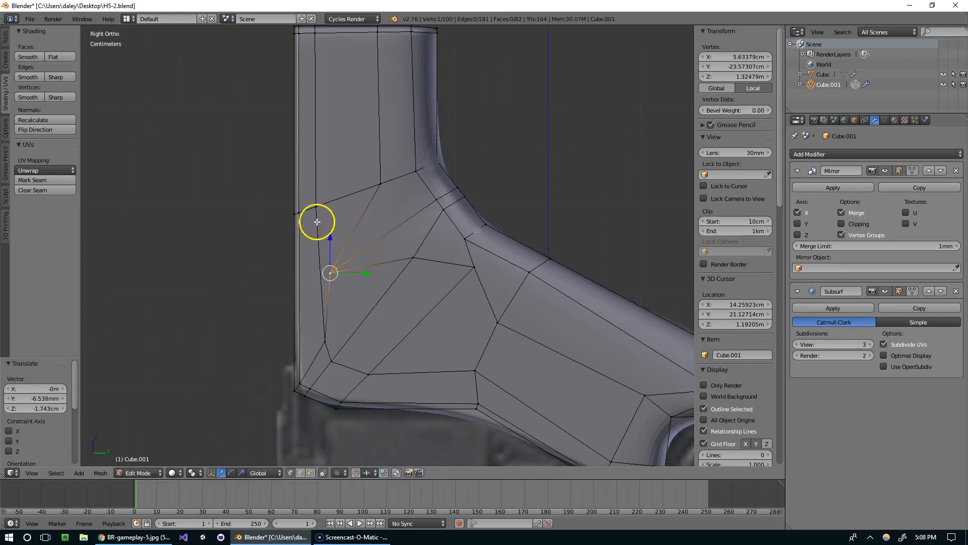
{"action": "key", "text": "z"}
{"action": "key", "text": "z"}
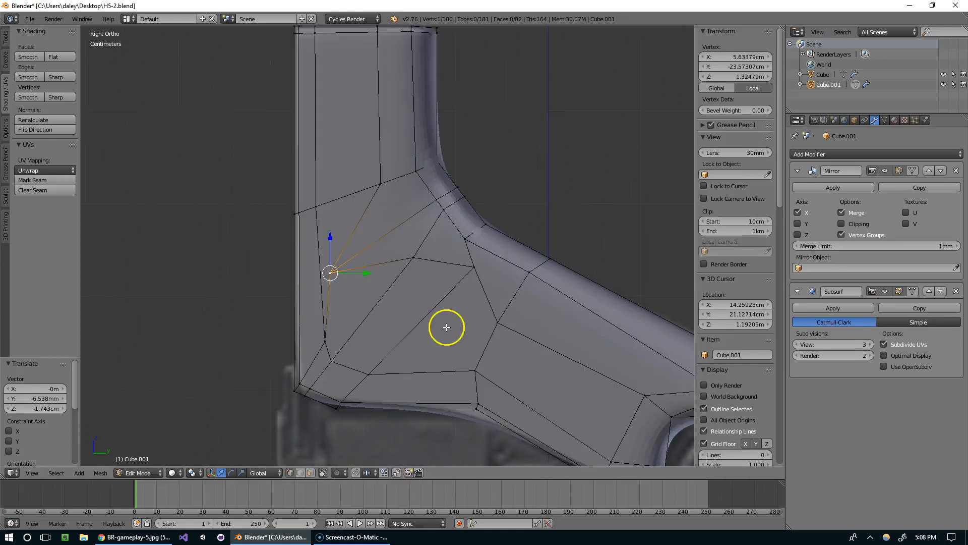
{"action": "key", "text": "ctrl+Tab"}
{"action": "left_click", "coordinate": [363, 326]}
{"action": "right_click", "coordinate": [352, 287]}
{"action": "right_click", "coordinate": [454, 324], "text": "shift"}
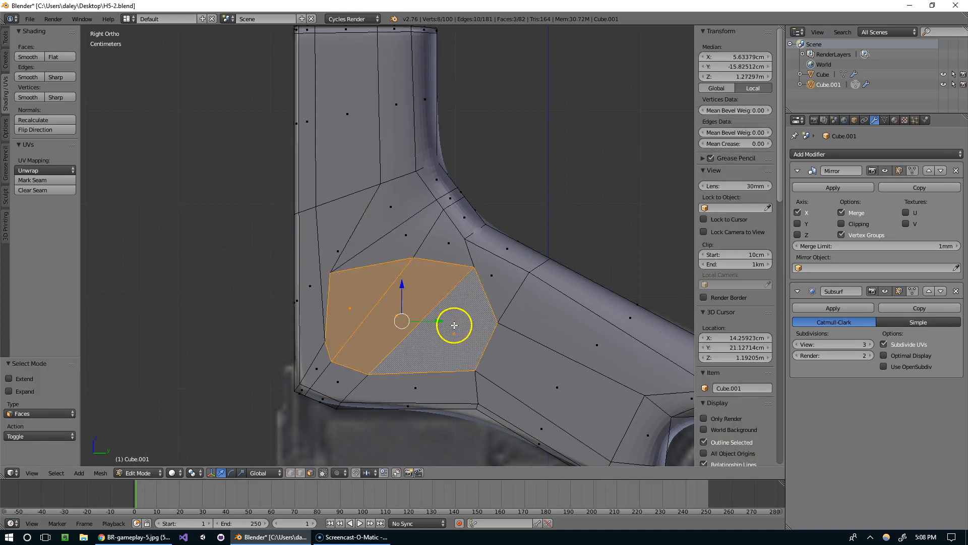
{"action": "middle_click_drag", "start_coordinate": [453, 324], "coordinate": [542, 322]}
{"action": "key", "text": "e"}
{"action": "left_click", "coordinate": [540, 326]}
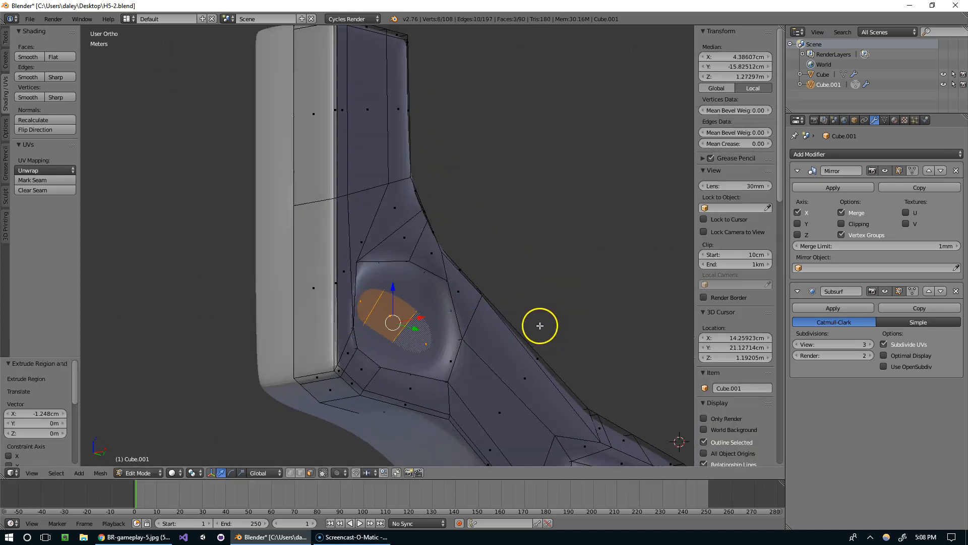
Examine the smoothed recess in side view, in solid and wireframe display, against the reference image
{"action": "key", "text": "KP_3"}
{"action": "key", "text": "z"}
{"action": "scroll", "coordinate": [363, 346], "scroll_direction": "down", "scroll_amount": 2}
{"action": "middle_click_drag", "start_coordinate": [362, 346], "coordinate": [526, 296], "text": "shift"}
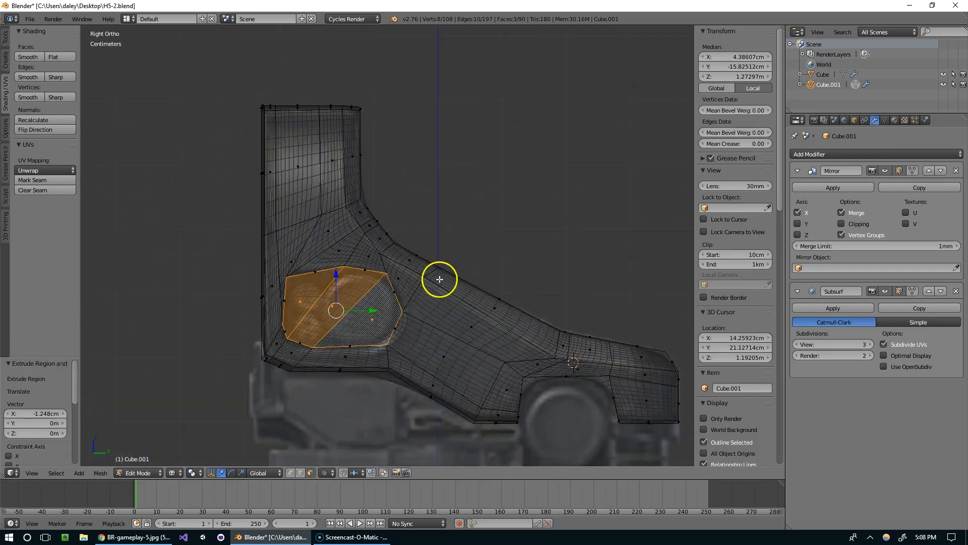
{"action": "key", "text": "Tab"}
{"action": "key", "text": "Tab"}
{"action": "key", "text": "z"}
{"action": "scroll", "coordinate": [454, 282], "scroll_direction": "up", "scroll_amount": 1}
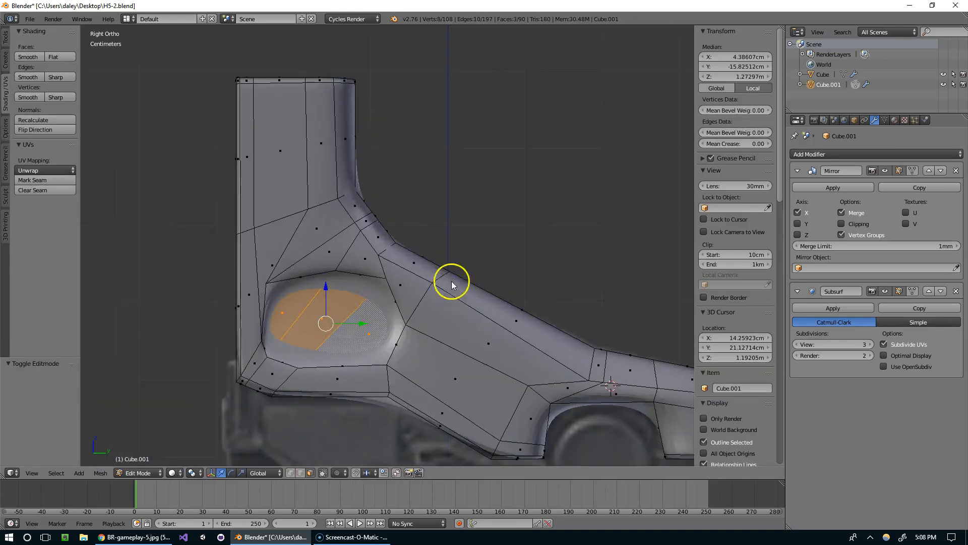
{"action": "key", "text": "Tab"}
{"action": "key", "text": "z"}
{"action": "scroll", "coordinate": [479, 235], "scroll_direction": "down", "scroll_amount": 1}
{"action": "key", "text": "z"}
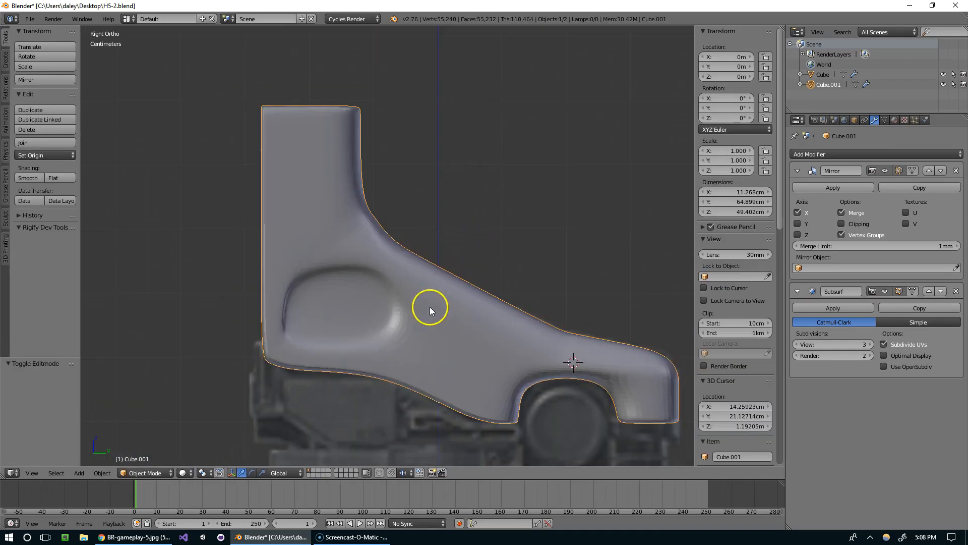
{"action": "scroll", "coordinate": [535, 265], "scroll_direction": "up", "scroll_amount": 3}
{"action": "key", "text": "z"}
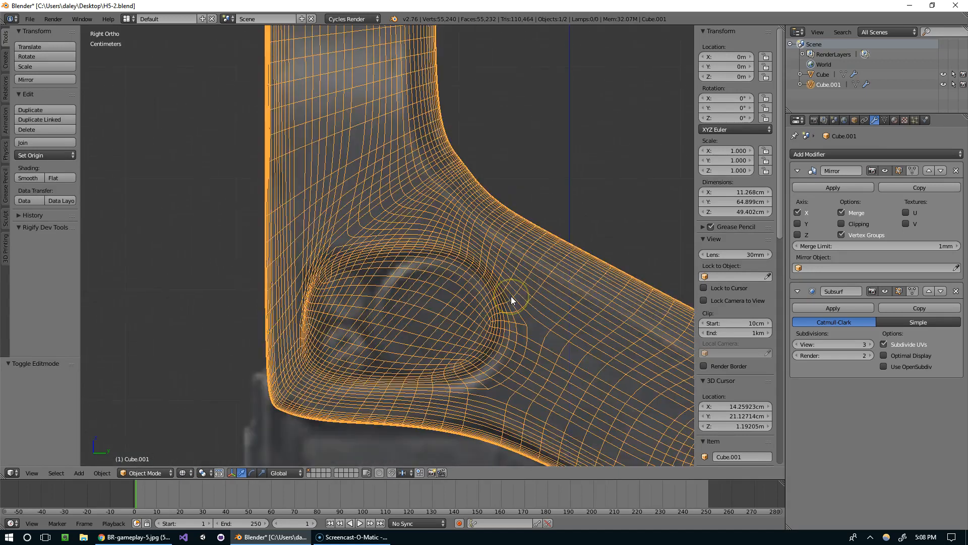
{"action": "scroll", "coordinate": [441, 301], "scroll_direction": "down", "scroll_amount": 2}
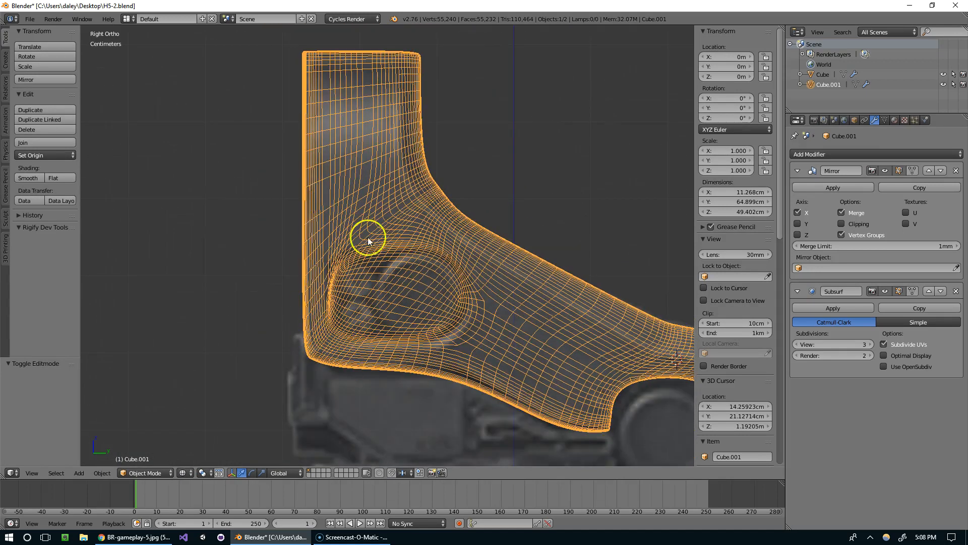
Hide and unhide the sight repeatedly to compare the recess shape with the reference image beneath
{"action": "scroll", "coordinate": [513, 263], "scroll_direction": "up", "scroll_amount": 2}
{"action": "key", "text": "h"}
{"action": "key", "text": "alt+h"}
{"action": "key", "text": "z"}
{"action": "key", "text": "h"}
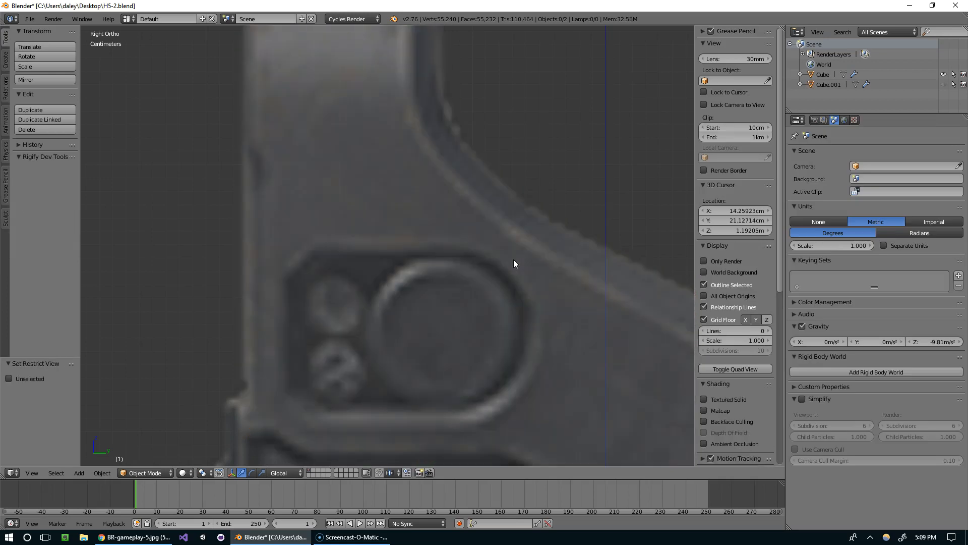
{"action": "key", "text": "alt+h"}
{"action": "key", "text": "h"}
{"action": "key", "text": "alt+h"}
{"action": "key", "text": "h"}
{"action": "key", "text": "alt+h"}
In Edit Mode with vertex selection, lower the middle vertex pair on the recess's top edge by 1.18 cm
{"action": "key", "text": "Tab"}
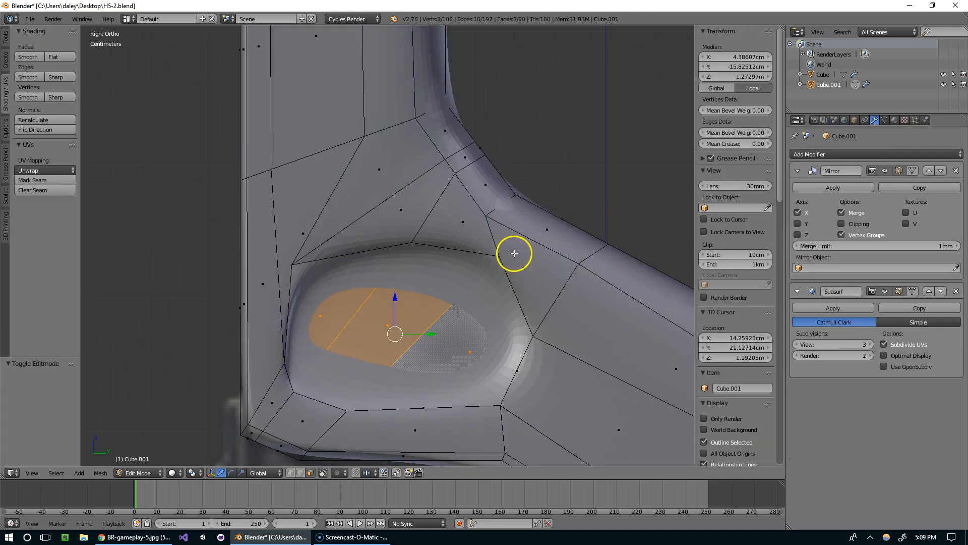
{"action": "right_click", "coordinate": [433, 227]}
{"action": "scroll", "coordinate": [440, 235], "scroll_direction": "down", "scroll_amount": 3}
{"action": "key", "text": "ctrl+Tab"}
{"action": "left_click", "coordinate": [406, 232]}
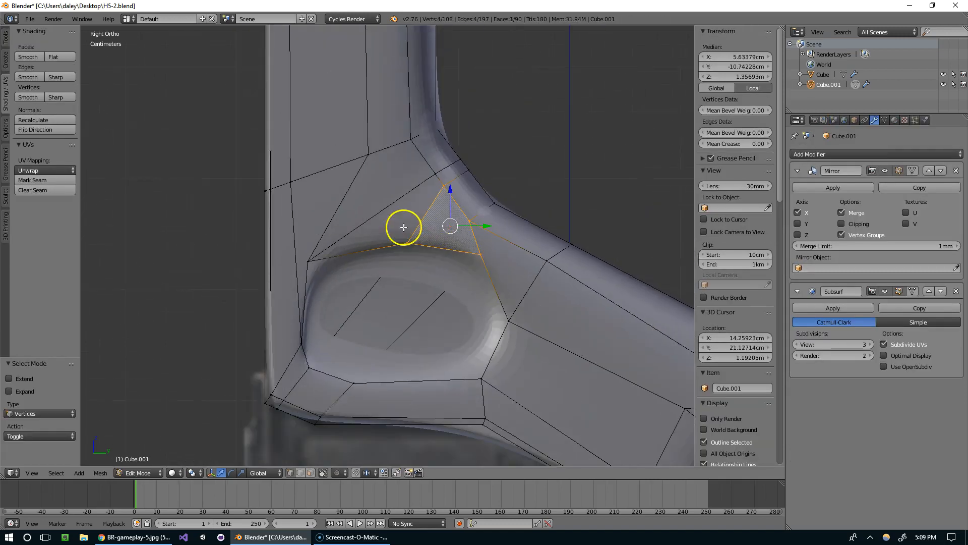
{"action": "right_click", "coordinate": [407, 242]}
{"action": "key", "text": "z"}
{"action": "right_click", "coordinate": [411, 251], "text": "shift"}
{"action": "key", "text": "g"}
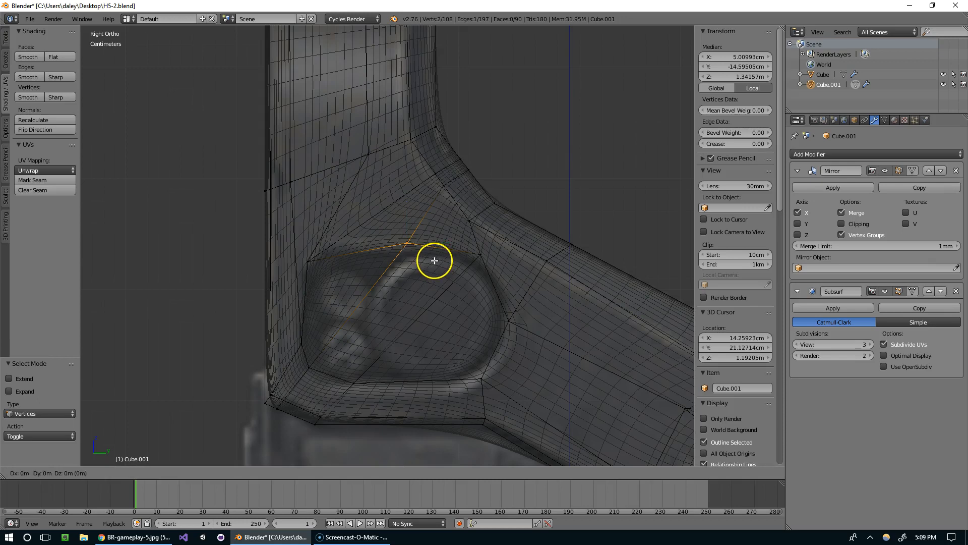
{"action": "left_click", "coordinate": [431, 270]}
Lower the recess's upper front corner vertex about 5 mm and move its foremost vertices 1.725 cm forward along Y
{"action": "key", "text": "g"}
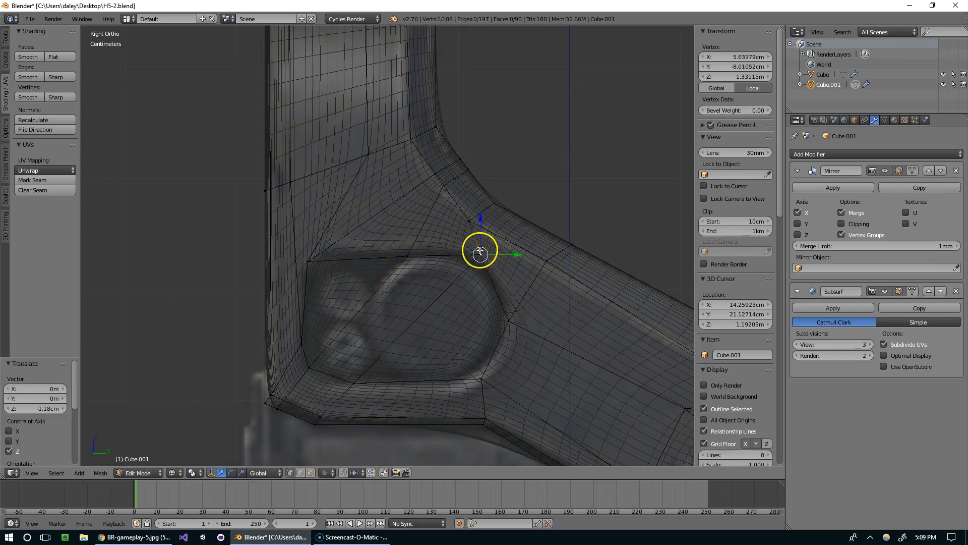
{"action": "left_click", "coordinate": [504, 295]}
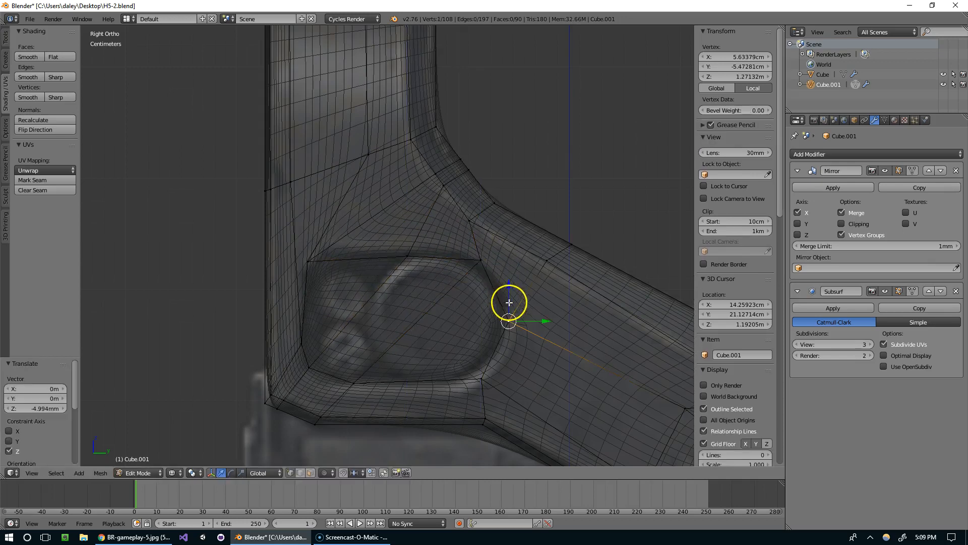
{"action": "key", "text": "g"}
{"action": "key", "text": "y"}
{"action": "left_click", "coordinate": [559, 326]}
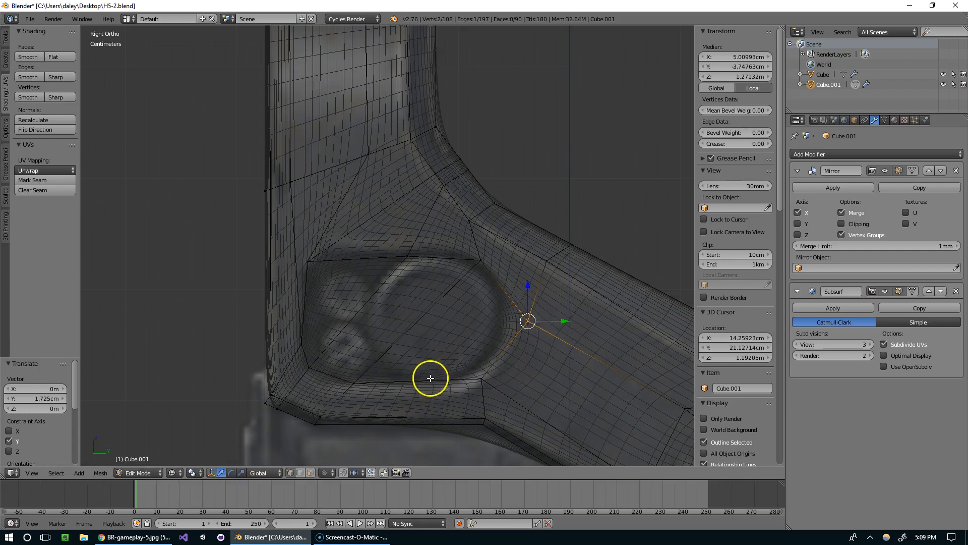
Shift the middle vertex pair on the recess's bottom edge forward along Y, fine-tuning it back by 1.09 cm
{"action": "right_click", "coordinate": [366, 372]}
{"action": "right_click", "coordinate": [340, 378], "text": "shift"}
{"action": "key", "text": "g"}
{"action": "key", "text": "y"}
{"action": "left_click", "coordinate": [448, 388]}
{"action": "key", "text": "g"}
{"action": "key", "text": "y"}
{"action": "left_click", "coordinate": [417, 387]}
Box-select the recess's lower rear corner vertices and lower them 1.135 cm
{"action": "right_click", "coordinate": [318, 373]}
{"action": "key", "text": "b"}
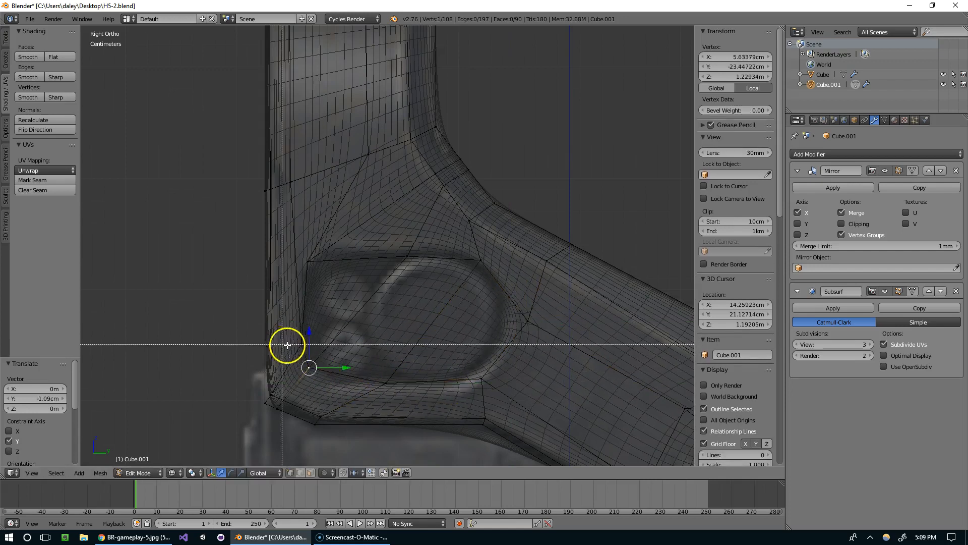
{"action": "left_click_drag", "start_coordinate": [287, 345], "coordinate": [335, 393]}
{"action": "key", "text": "g"}
{"action": "left_click", "coordinate": [343, 407]}
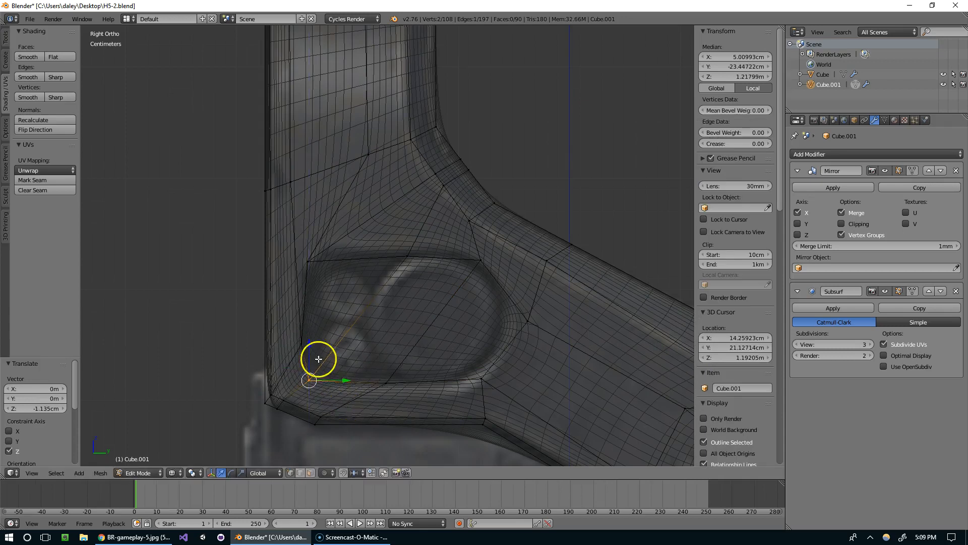
Select all vertices on the recess's rear edge and align them vertically by scaling them to 0 along Y
{"action": "right_click", "coordinate": [310, 348]}
{"action": "key", "text": "b"}
{"action": "left_click_drag", "start_coordinate": [288, 247], "coordinate": [353, 394]}
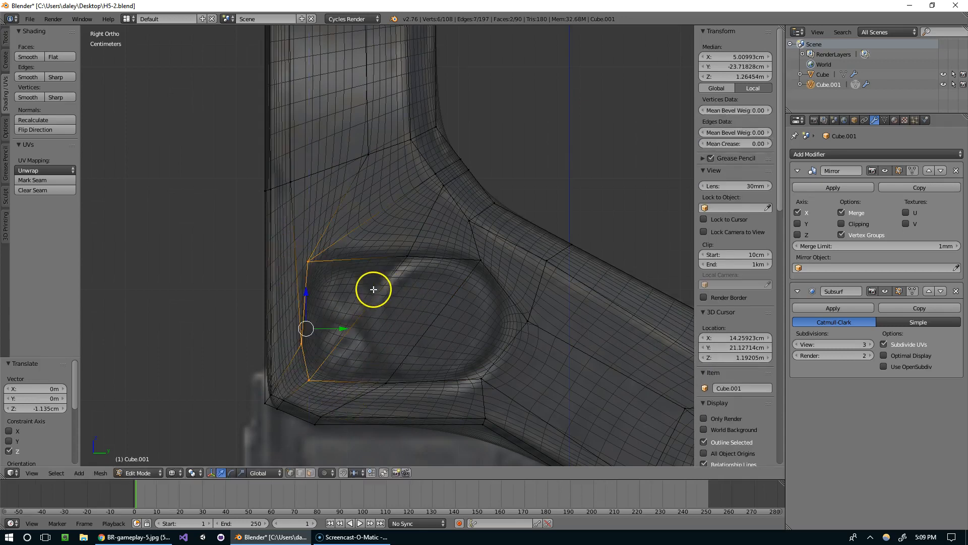
{"action": "middle_click_drag", "start_coordinate": [374, 290], "coordinate": [447, 288], "text": "shift"}
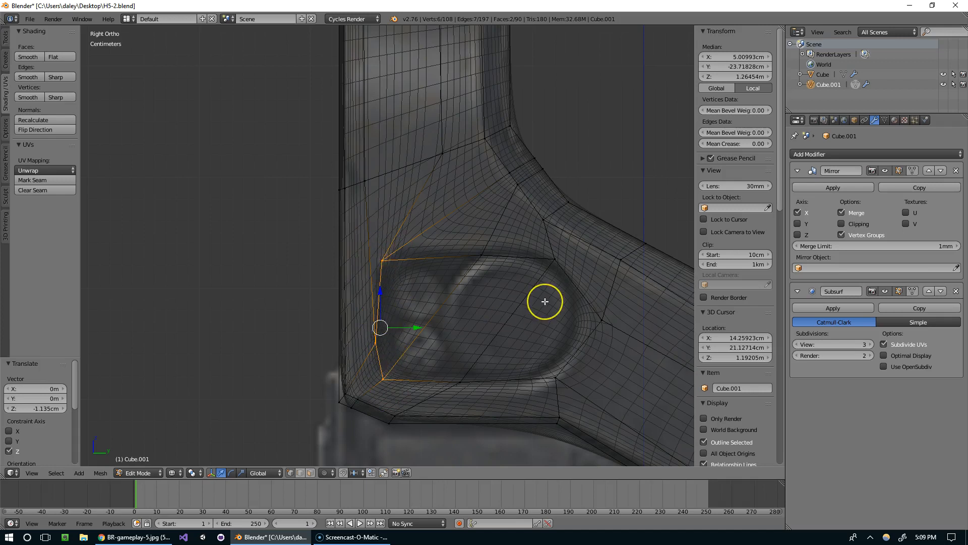
{"action": "key", "text": "s"}
{"action": "key", "text": "y"}
{"action": "key", "text": "0"}
{"action": "key", "text": "Return"}
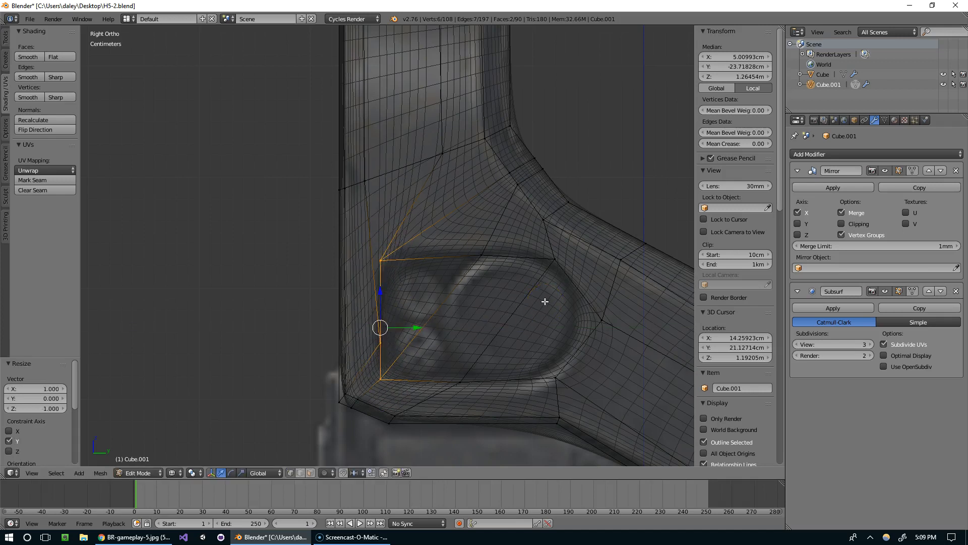
{"action": "key", "text": "Tab"}
{"action": "key", "text": "Tab"}
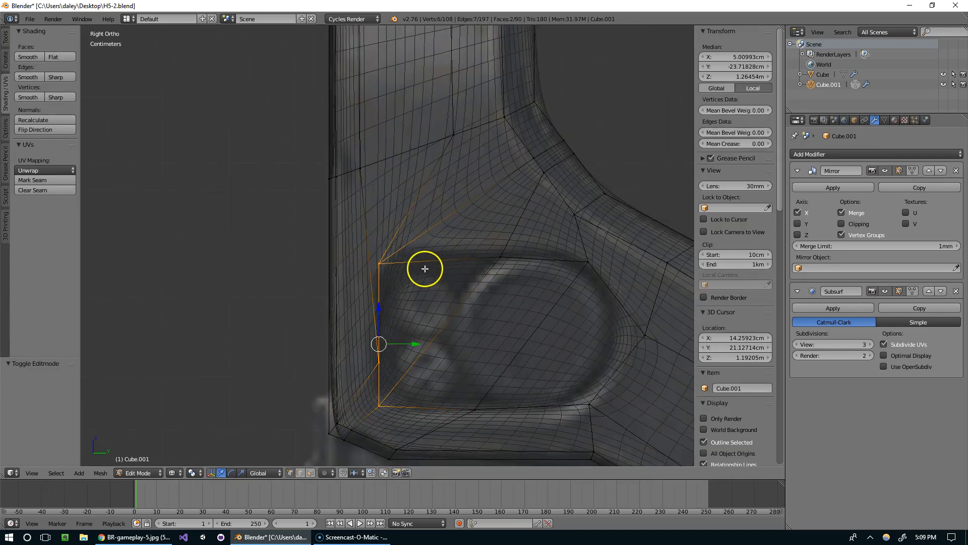
{"action": "scroll", "coordinate": [426, 269], "scroll_direction": "down", "scroll_amount": 3}
{"action": "right_click", "coordinate": [427, 168]}
{"action": "scroll", "coordinate": [408, 182], "scroll_direction": "up", "scroll_amount": 2}
{"action": "middle_click_drag", "start_coordinate": [414, 184], "coordinate": [425, 227], "text": "shift"}
{"action": "right_click", "coordinate": [364, 209]}
{"action": "key", "text": "z"}
{"action": "scroll", "coordinate": [458, 279], "scroll_direction": "down", "scroll_amount": 3}
{"action": "key", "text": "g"}
{"action": "right_click", "coordinate": [417, 266]}
{"action": "middle_click_drag", "start_coordinate": [417, 266], "coordinate": [447, 256], "text": "shift"}
{"action": "key", "text": "g"}
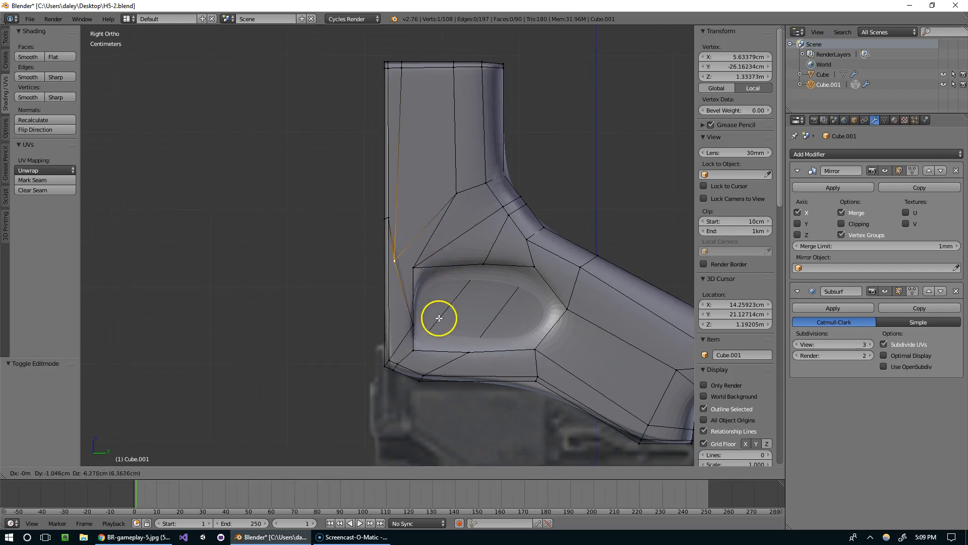
{"action": "right_click", "coordinate": [450, 304]}
{"action": "scroll", "coordinate": [475, 270], "scroll_direction": "up", "scroll_amount": 1}
{"action": "scroll", "coordinate": [476, 269], "scroll_direction": "up", "scroll_amount": 1, "text": "shift"}
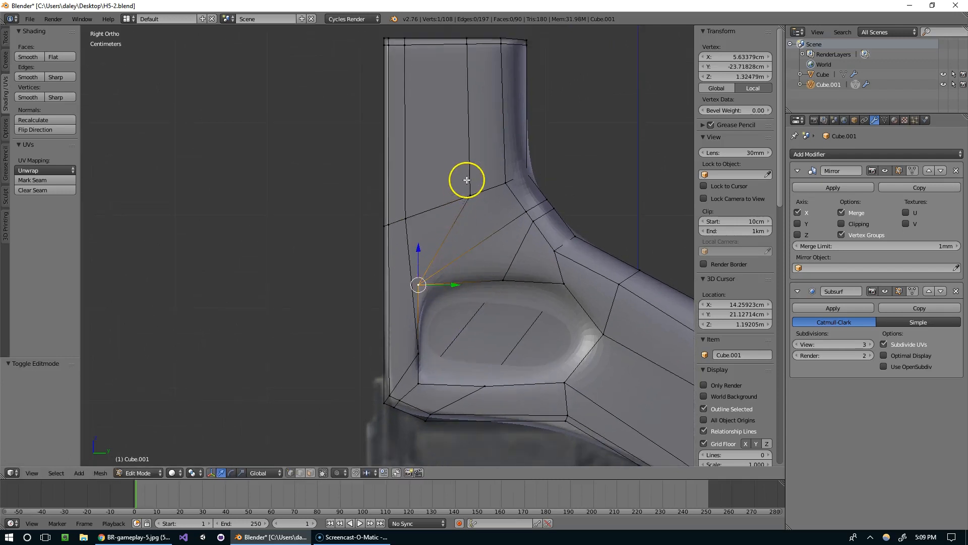
Select the upright's middle vertical line of vertices, including the top ones, and move it 5.666 cm rearward along Y
{"action": "middle_click_drag", "start_coordinate": [482, 55], "coordinate": [482, 164], "text": "shift"}
{"action": "key", "text": "b"}
{"action": "left_click_drag", "start_coordinate": [449, 126], "coordinate": [511, 165]}
{"action": "key", "text": "z"}
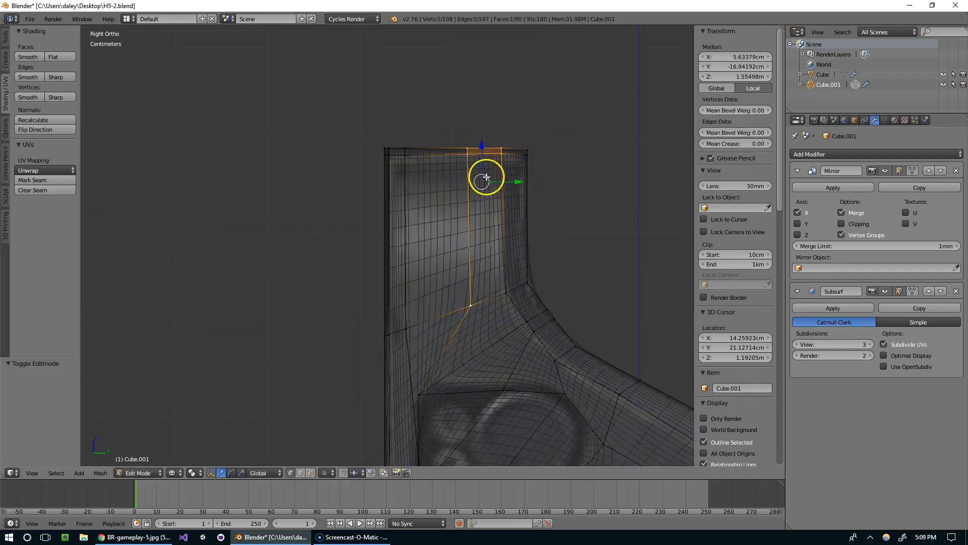
{"action": "right_click", "coordinate": [476, 147]}
{"action": "left_click_drag", "start_coordinate": [495, 279], "coordinate": [495, 319]}
{"action": "right_click", "coordinate": [472, 303]}
{"action": "key", "text": "b"}
{"action": "left_click_drag", "start_coordinate": [450, 131], "coordinate": [490, 328]}
{"action": "key", "text": "g"}
{"action": "key", "text": "y"}
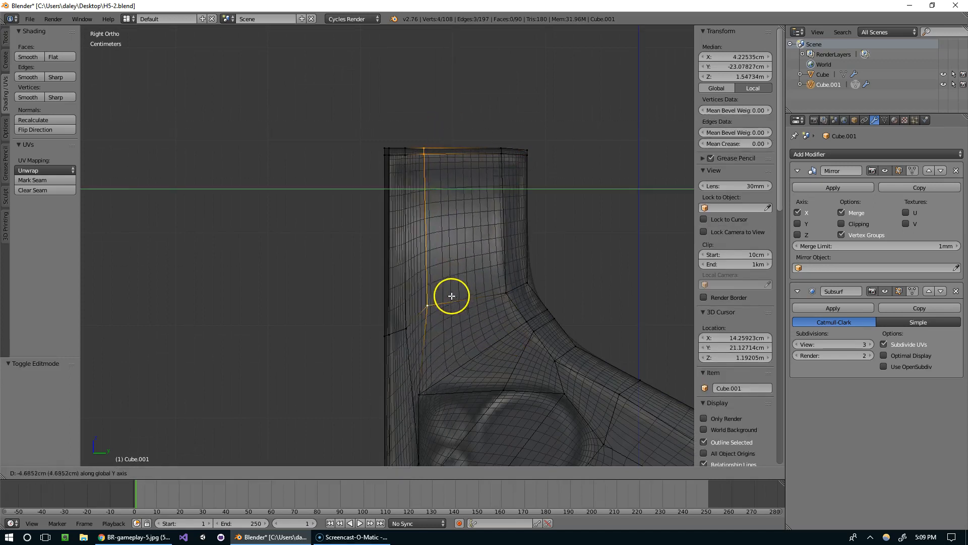
{"action": "left_click", "coordinate": [439, 292]}
{"action": "scroll", "coordinate": [567, 342], "scroll_direction": "down", "scroll_amount": 4}
{"action": "scroll", "coordinate": [569, 298], "scroll_direction": "up", "scroll_amount": 1}
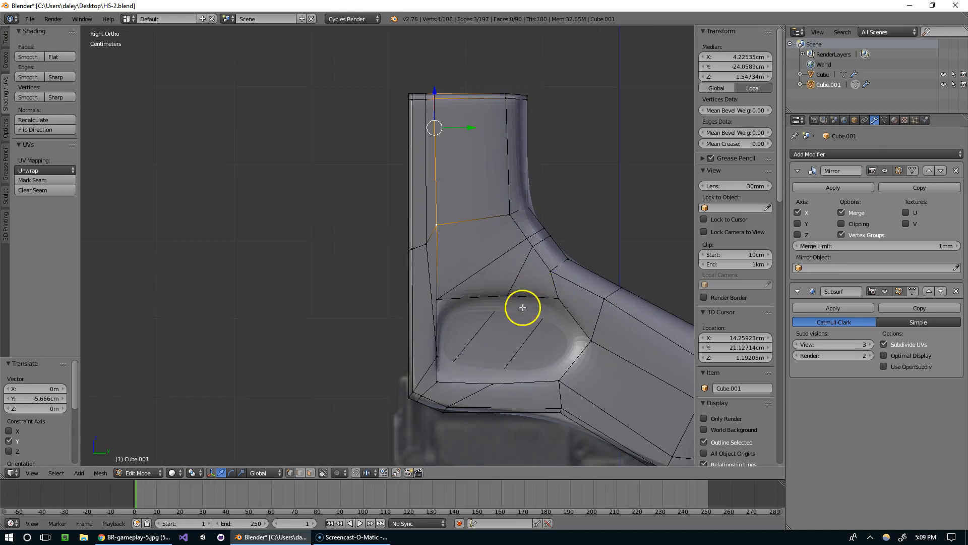
Select the vertices along the recess's rear edge and move them 8.499 mm rearward along Y
{"action": "scroll", "coordinate": [521, 309], "scroll_direction": "up", "scroll_amount": 2}
{"action": "right_click", "coordinate": [416, 254]}
{"action": "right_click", "coordinate": [458, 346], "text": "ctrl"}
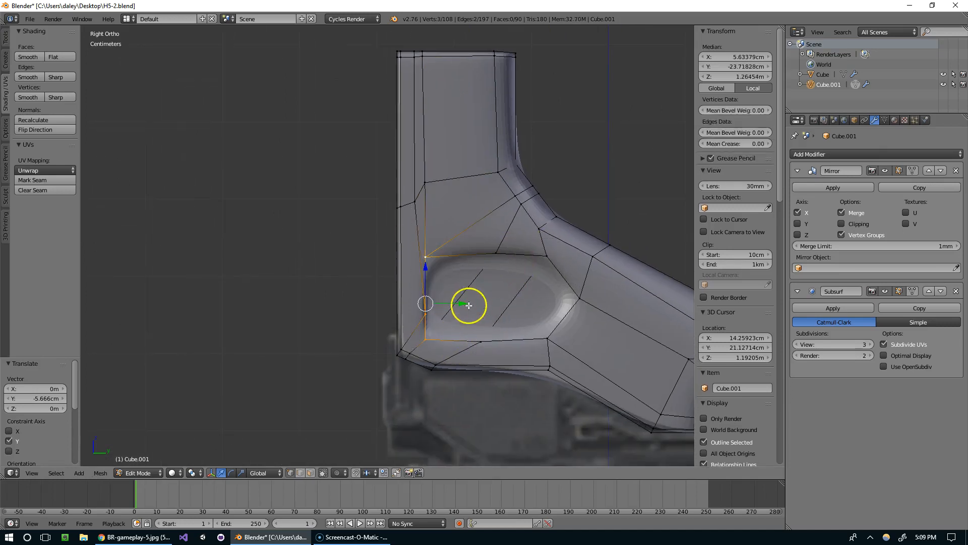
{"action": "key", "text": "g"}
{"action": "key", "text": "y"}
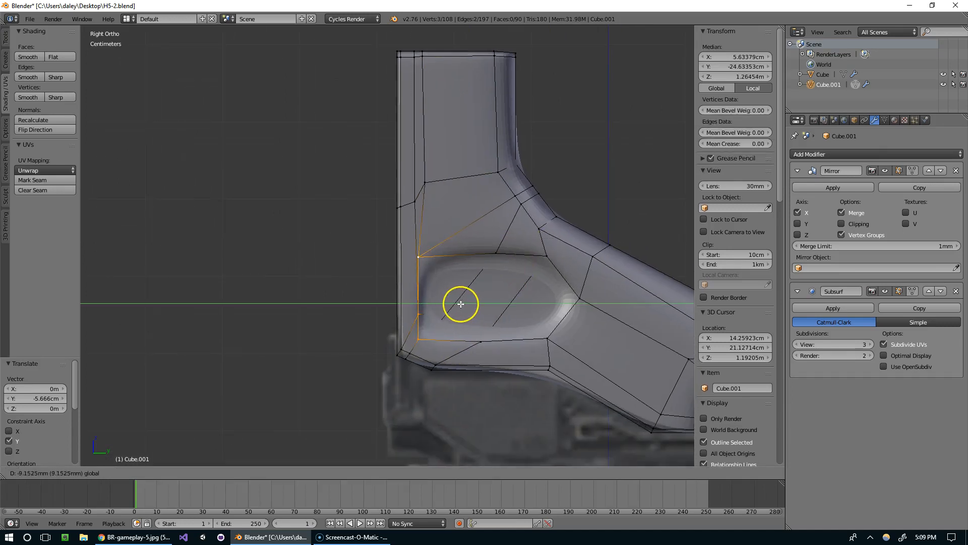
{"action": "left_click", "coordinate": [460, 304]}
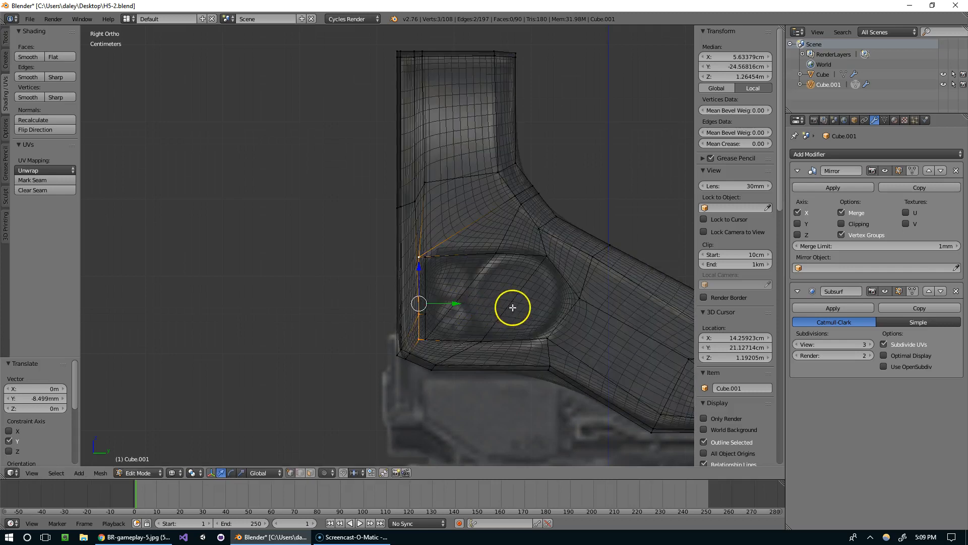
Compare the smoothed sight's outline and recess with the reference image by repeatedly hiding and revealing the model
{"action": "key", "text": "Tab"}
{"action": "scroll", "coordinate": [567, 304], "scroll_direction": "down", "scroll_amount": 2}
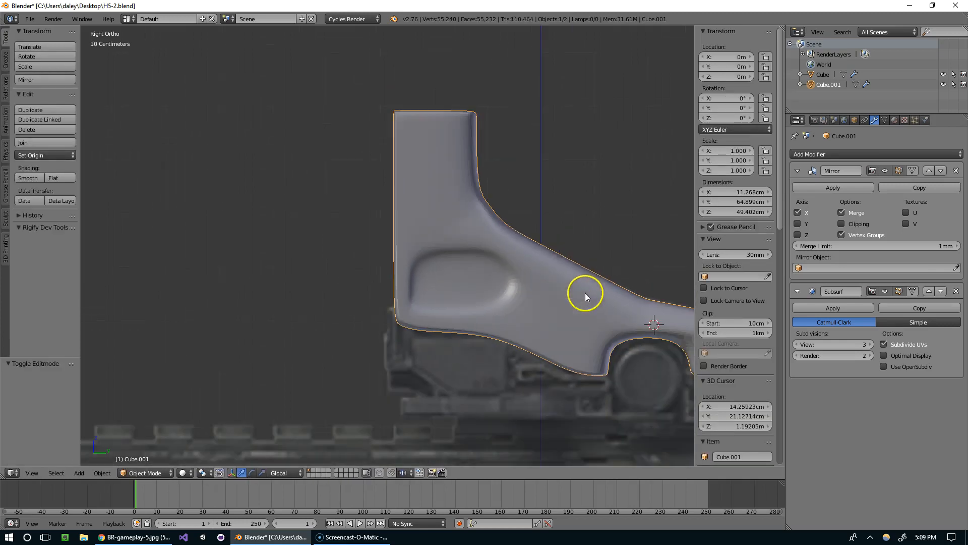
{"action": "key", "text": "h"}
{"action": "key", "text": "alt+h"}
{"action": "key", "text": "h"}
{"action": "key", "text": "alt+h"}
{"action": "key", "text": "h"}
{"action": "key", "text": "alt+h"}
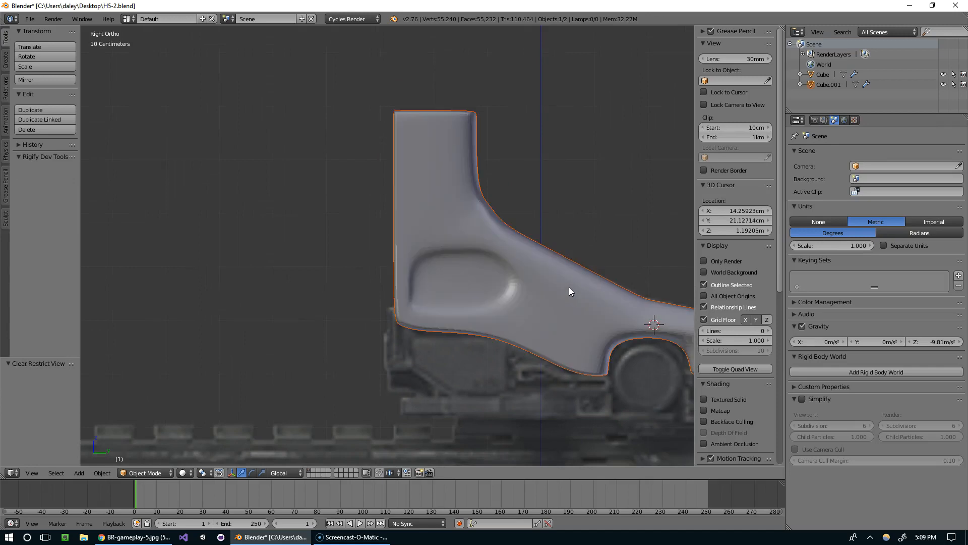
Select the three faces of the recess floor and move them 3.896 mm outward along X
{"action": "key", "text": "Tab"}
{"action": "scroll", "coordinate": [568, 286], "scroll_direction": "up", "scroll_amount": 2}
{"action": "key", "text": "ctrl+Tab"}
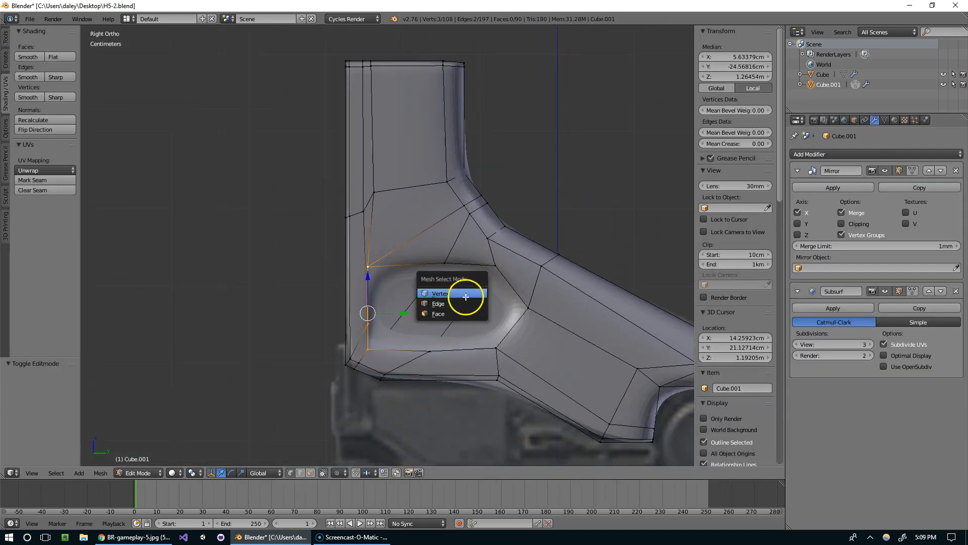
{"action": "left_click", "coordinate": [457, 301]}
{"action": "key", "text": "z"}
{"action": "middle_click_drag", "start_coordinate": [471, 310], "coordinate": [435, 321]}
{"action": "right_click", "coordinate": [429, 302], "text": "shift"}
{"action": "right_click", "coordinate": [479, 313], "text": "shift"}
{"action": "left_click_drag", "start_coordinate": [421, 315], "coordinate": [413, 316]}
Dissolve the selected recess floor faces into a single face and inspect the smoothed recess
{"action": "key", "text": "z"}
{"action": "mouse_move", "coordinate": [447, 311]}
{"action": "middle_mouse_down"}
{"action": "mouse_move", "coordinate": [509, 296]}
{"action": "mouse_move", "coordinate": [505, 251]}
{"action": "mouse_move", "coordinate": [549, 244]}
{"action": "mouse_move", "coordinate": [534, 249]}
{"action": "middle_mouse_up"}
{"action": "scroll", "coordinate": [514, 285], "scroll_direction": "up", "scroll_amount": 1}
{"action": "key", "text": "x"}
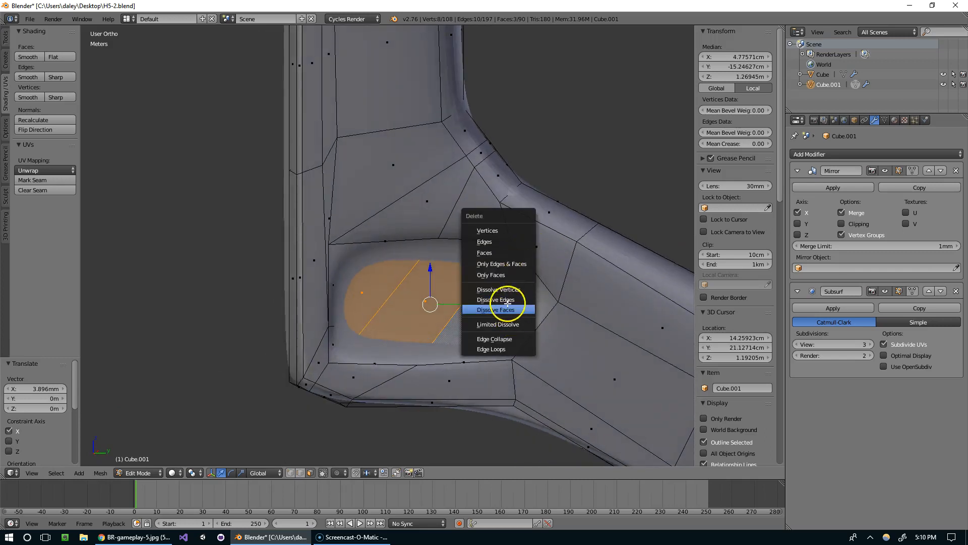
{"action": "left_click", "coordinate": [493, 310]}
{"action": "key", "text": "Tab"}
{"action": "key", "text": "Tab"}
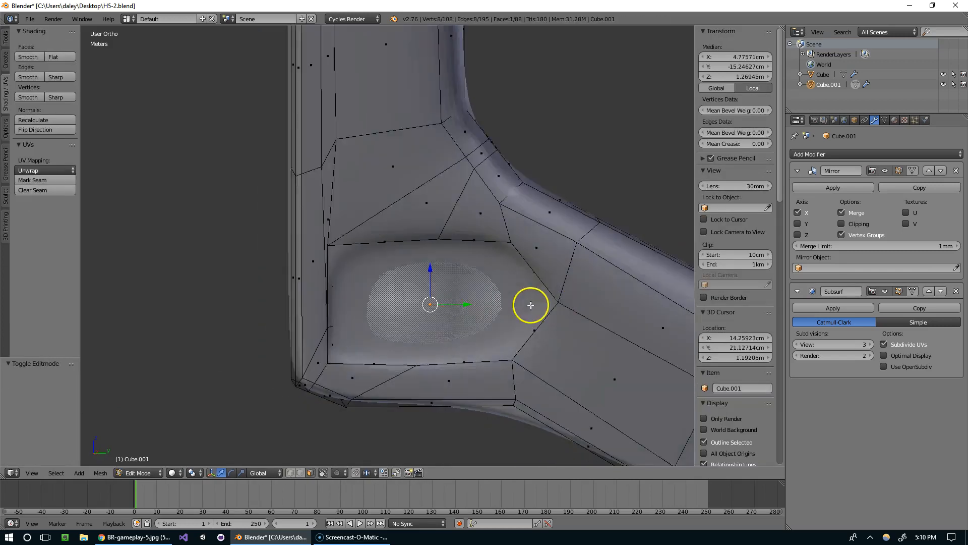
{"action": "key", "text": "Tab"}
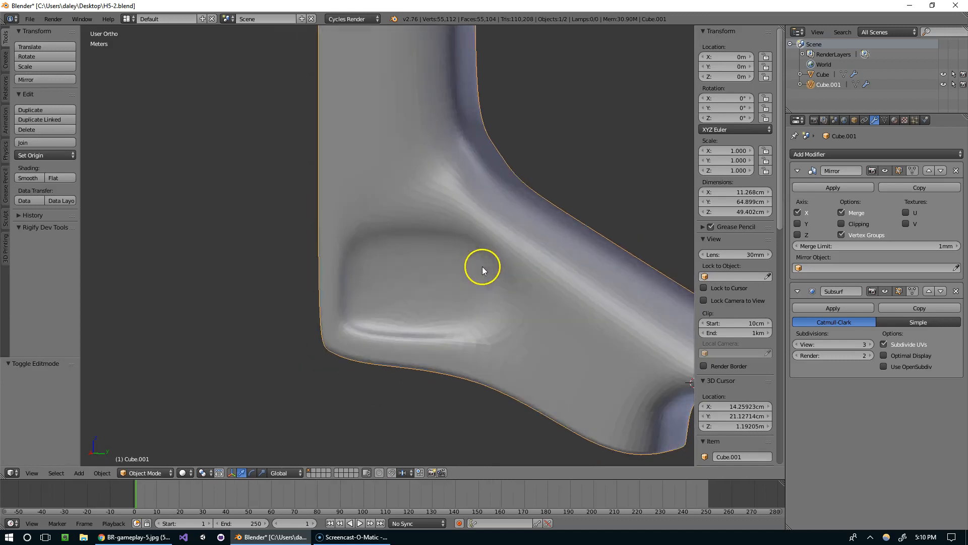
{"action": "key", "text": "Tab"}
{"action": "mouse_move", "coordinate": [554, 269]}
{"action": "middle_mouse_down"}
{"action": "mouse_move", "coordinate": [471, 264]}
{"action": "mouse_move", "coordinate": [454, 228]}
{"action": "mouse_move", "coordinate": [450, 260]}
{"action": "middle_mouse_up"}
{"action": "middle_click_drag", "start_coordinate": [422, 219], "coordinate": [471, 236]}
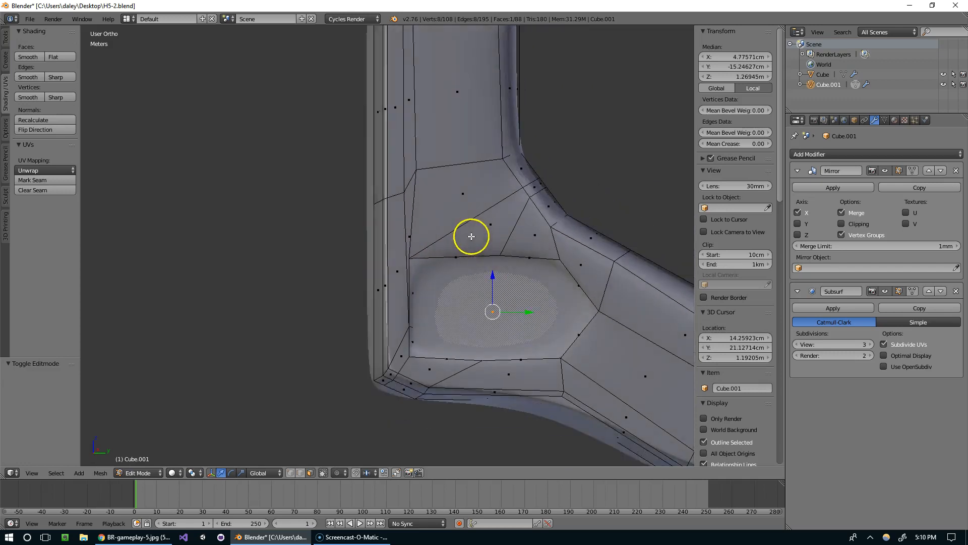
Delete the narrow sliver face beside the recess's upper rear corner
{"action": "right_click", "coordinate": [401, 217]}
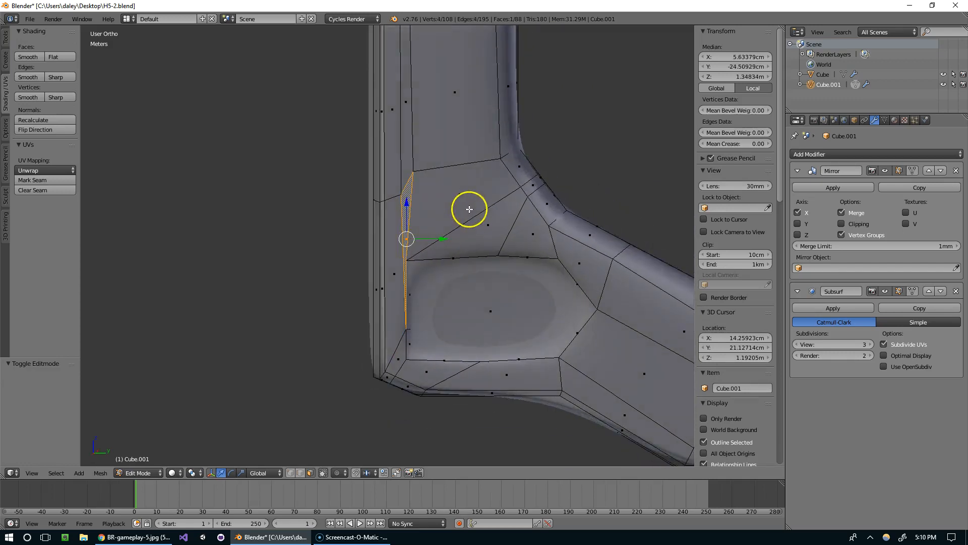
{"action": "scroll", "coordinate": [469, 209], "scroll_direction": "up", "scroll_amount": 3}
{"action": "key", "text": "x"}
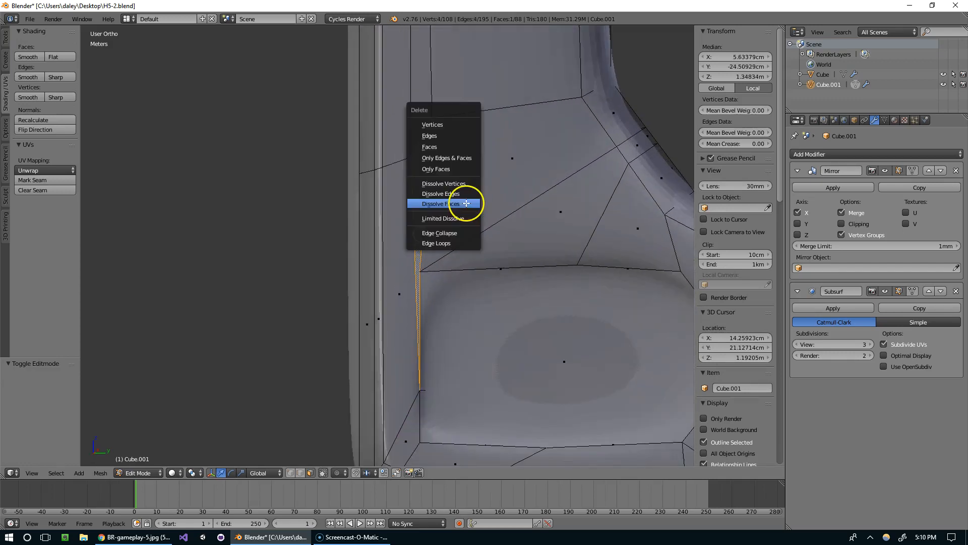
{"action": "left_click", "coordinate": [442, 146]}
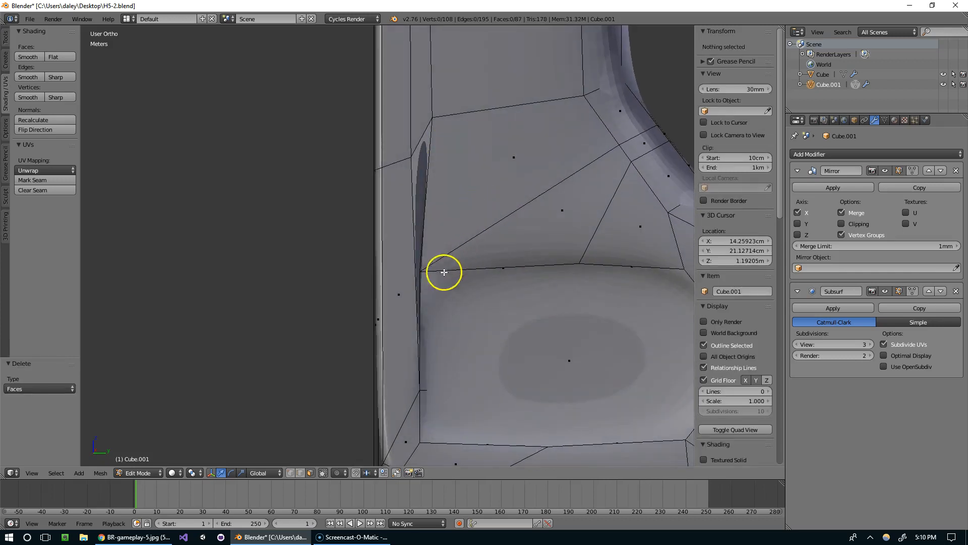
Subdivide the tall narrow face behind the recess and switch to vertex selection
{"action": "right_click", "coordinate": [413, 335]}
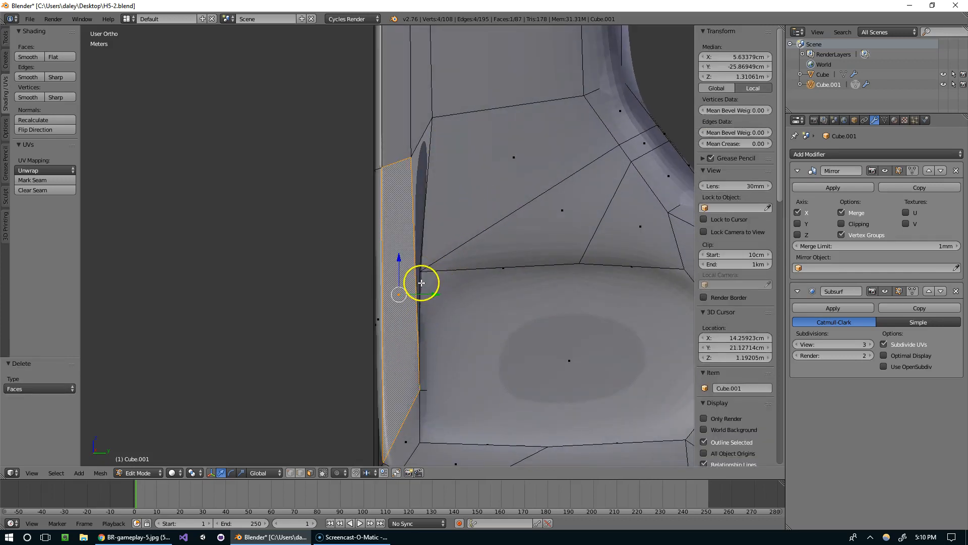
{"action": "key", "text": "w"}
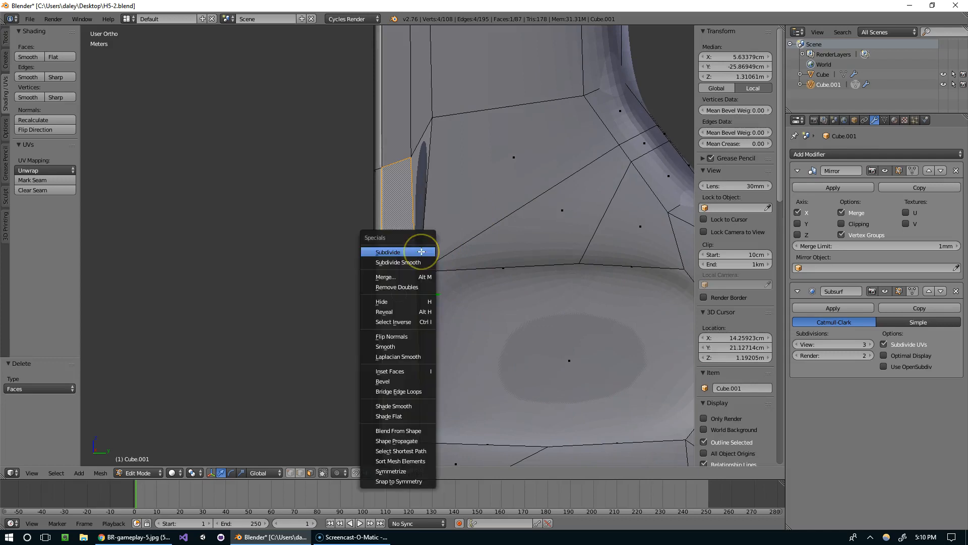
{"action": "left_click", "coordinate": [422, 251]}
{"action": "left_click", "coordinate": [422, 258]}
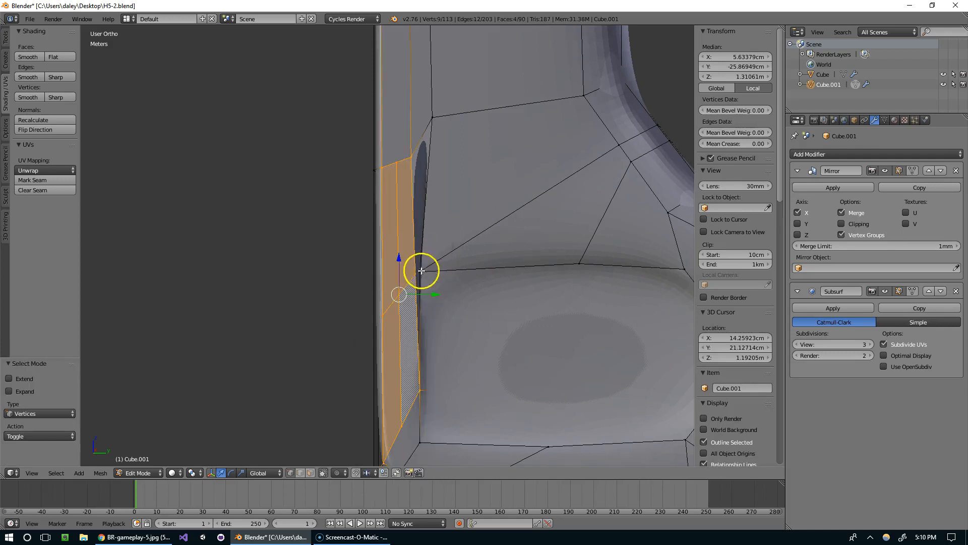
Fill the gap beside the recess's rear edge with two faces joined at the new midpoint vertex
{"action": "right_click", "coordinate": [421, 270]}
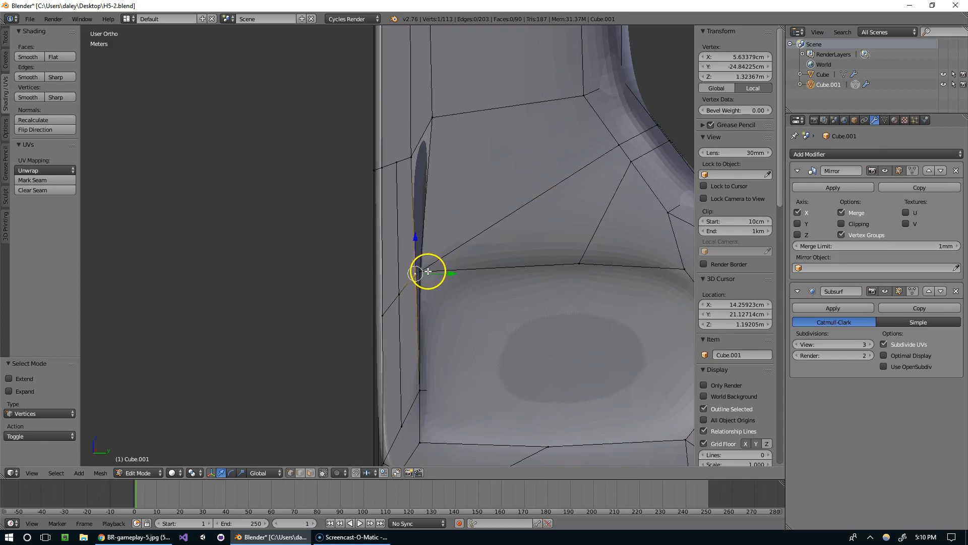
{"action": "right_click", "coordinate": [423, 268], "text": "ctrl"}
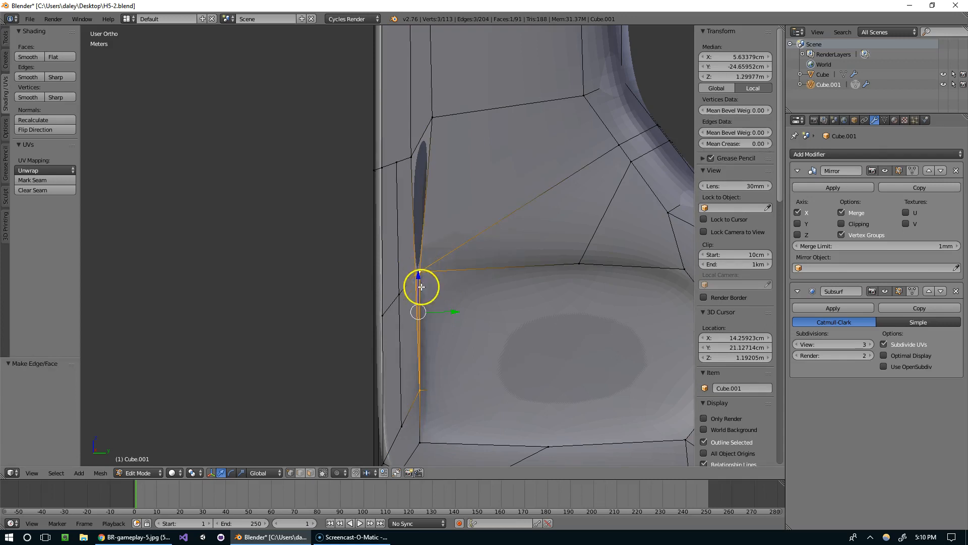
{"action": "scroll", "coordinate": [422, 282], "scroll_direction": "up", "scroll_amount": 2}
{"action": "right_click", "coordinate": [428, 285]}
{"action": "right_click", "coordinate": [443, 145], "text": "alt"}
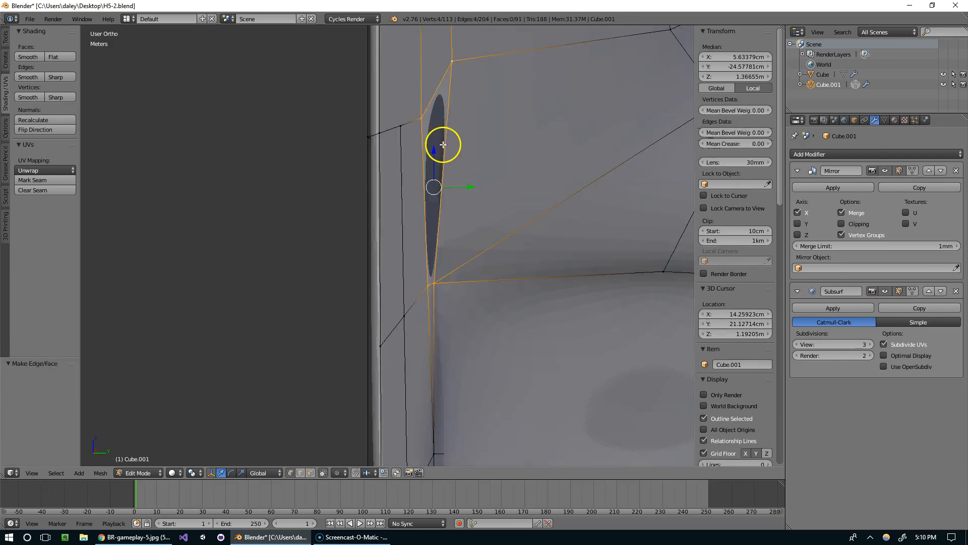
{"action": "scroll", "coordinate": [462, 159], "scroll_direction": "down", "scroll_amount": 2}
Move the new midpoint vertex behind the recess's upper rear corner 4.166 mm rearward along Y
{"action": "right_click", "coordinate": [418, 264]}
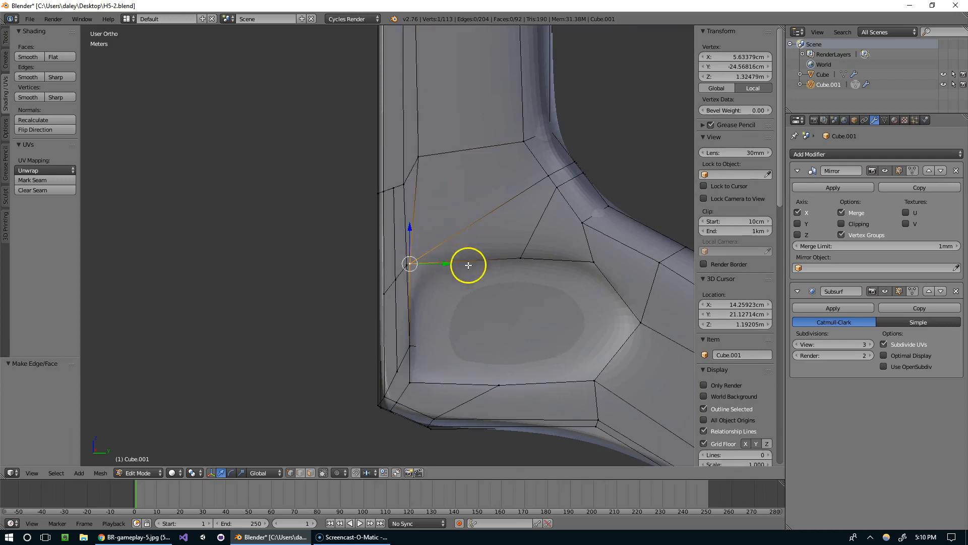
{"action": "key", "text": "Tab"}
{"action": "scroll", "coordinate": [555, 286], "scroll_direction": "down", "scroll_amount": 3}
{"action": "key", "text": "Tab"}
{"action": "scroll", "coordinate": [455, 281], "scroll_direction": "up", "scroll_amount": 4}
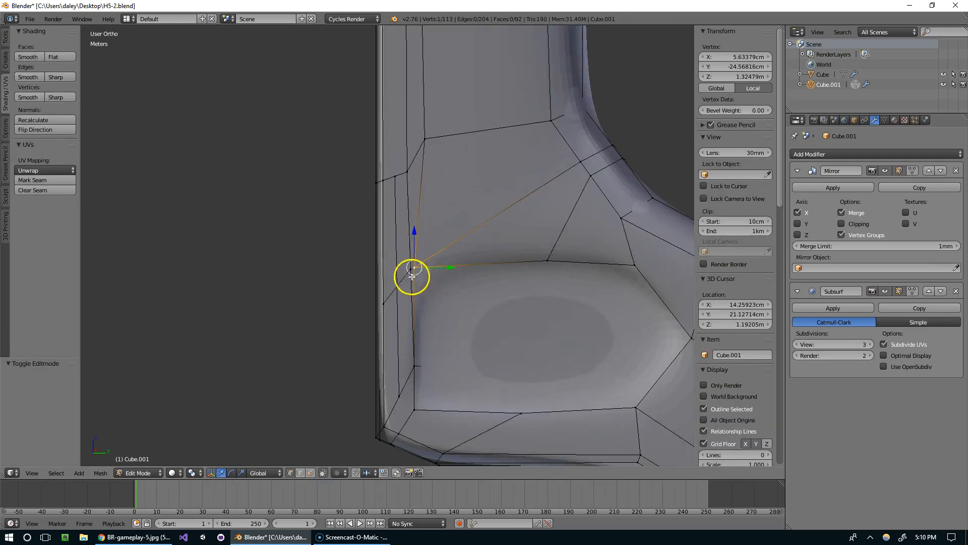
{"action": "key", "text": "g"}
{"action": "key", "text": "y"}
{"action": "left_click", "coordinate": [427, 273]}
Select the four inner and outer vertices on the upper part of the recess's rear edge and move them slightly rearward along Y
{"action": "key", "text": "g"}
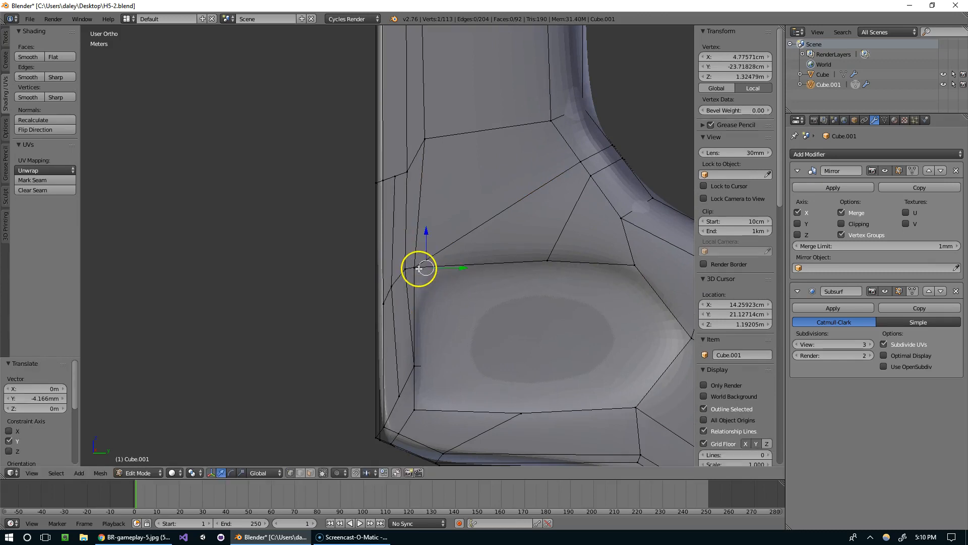
{"action": "right_click", "coordinate": [412, 256]}
{"action": "key", "text": "z"}
{"action": "key", "text": "b"}
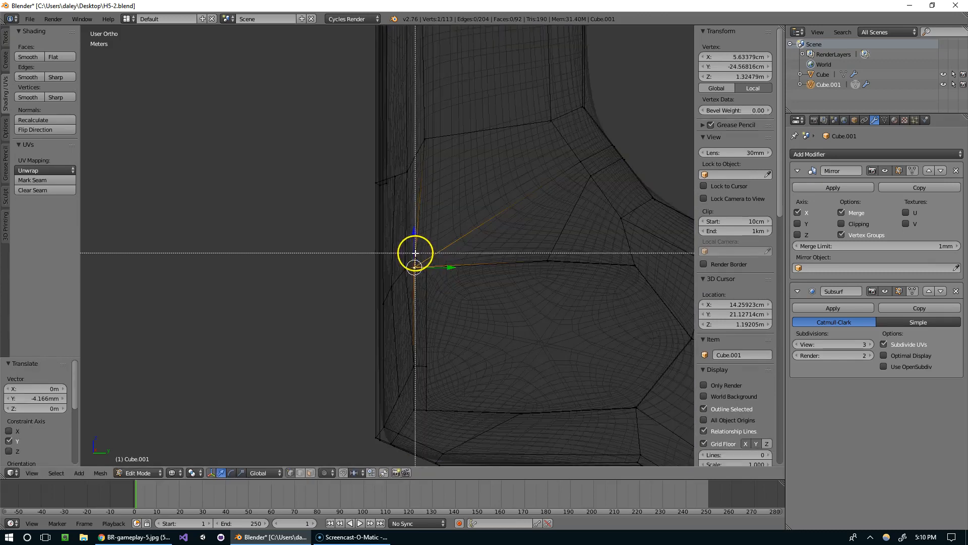
{"action": "left_click_drag", "start_coordinate": [415, 253], "coordinate": [444, 281]}
{"action": "key", "text": "z"}
{"action": "right_click", "coordinate": [415, 356]}
{"action": "key", "text": "b"}
{"action": "right_click", "coordinate": [422, 269]}
{"action": "key", "text": "ctrl+z"}
{"action": "right_click", "coordinate": [412, 348], "text": "shift"}
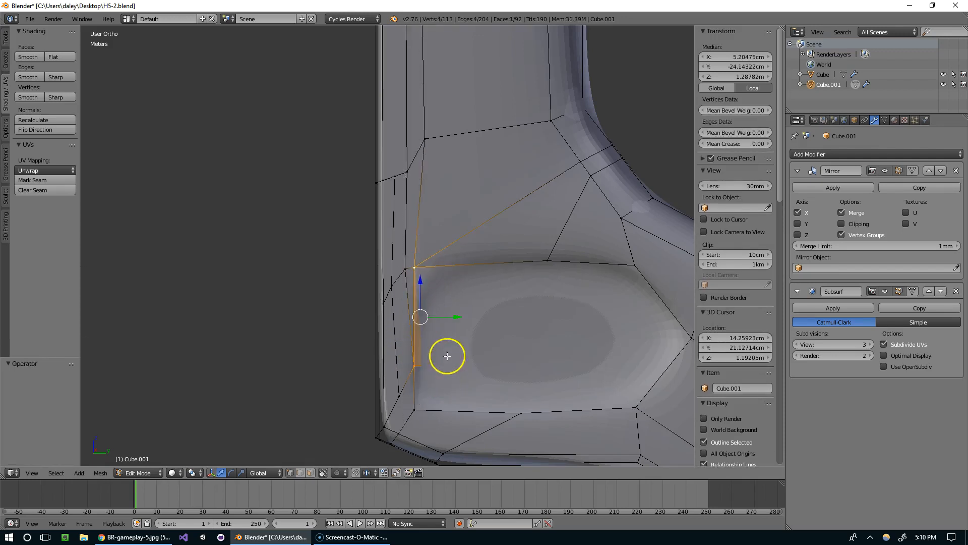
{"action": "key", "text": "g"}
{"action": "key", "text": "y"}
{"action": "left_click", "coordinate": [451, 316]}
Check the adjusted recess against the reference in the right side view by hiding and revealing the sight
{"action": "key", "text": "Tab"}
{"action": "scroll", "coordinate": [563, 298], "scroll_direction": "down", "scroll_amount": 3}
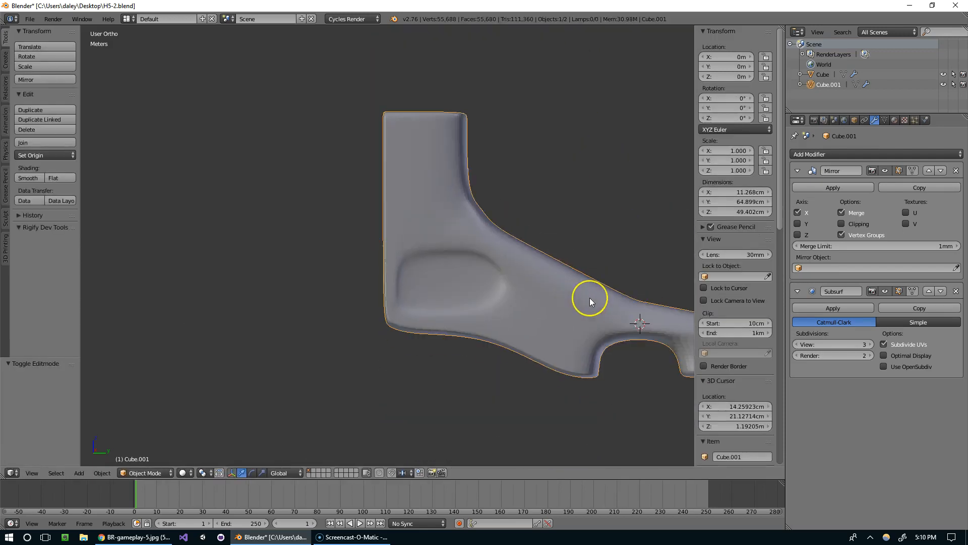
{"action": "key", "text": "h"}
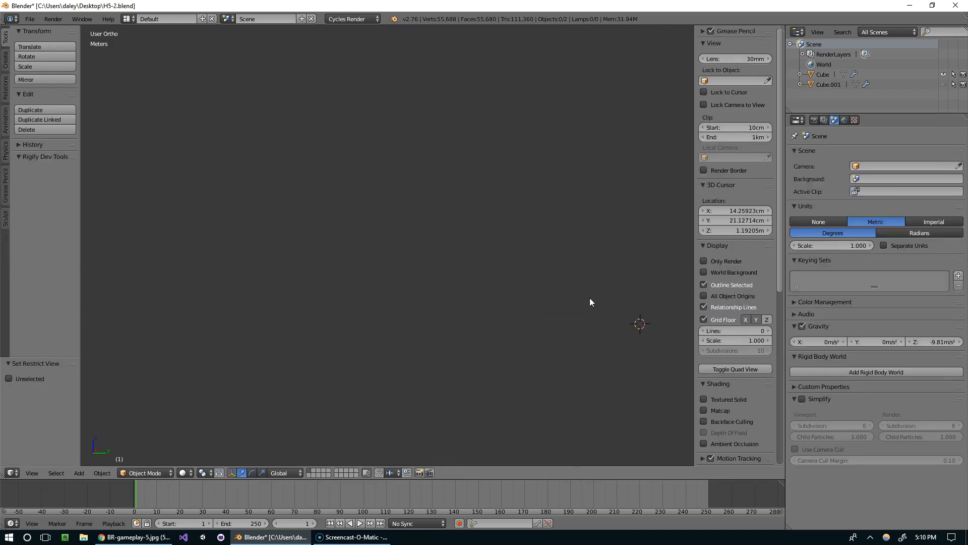
{"action": "key", "text": "KP_3"}
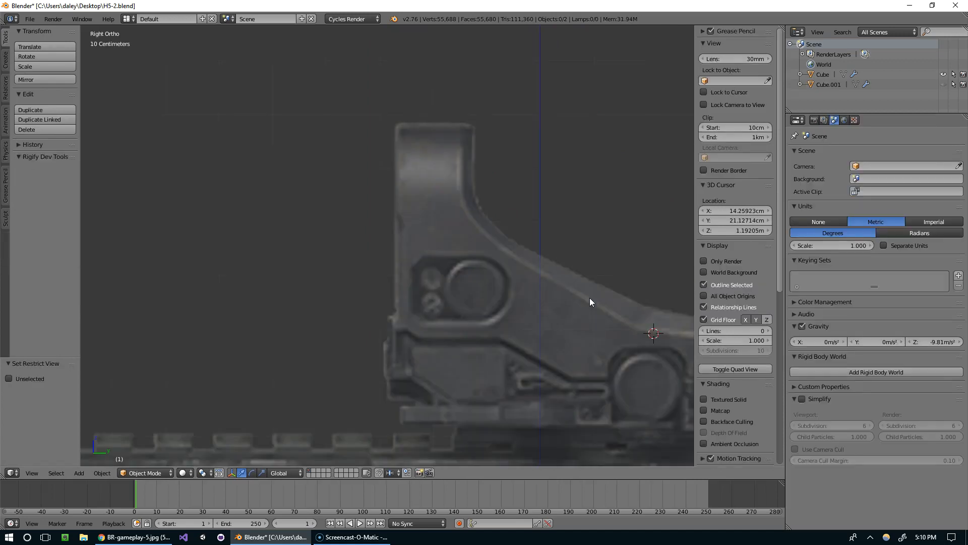
{"action": "key", "text": "alt+h"}
{"action": "key", "text": "h"}
{"action": "key", "text": "alt+h"}
{"action": "key", "text": "h"}
{"action": "key", "text": "alt+h"}
{"action": "right_click", "coordinate": [589, 298]}
Move the outer vertex at the recess's front tip rearward along Y to about -7.234 cm
{"action": "key", "text": "Tab"}
{"action": "scroll", "coordinate": [589, 297], "scroll_direction": "up", "scroll_amount": 3}
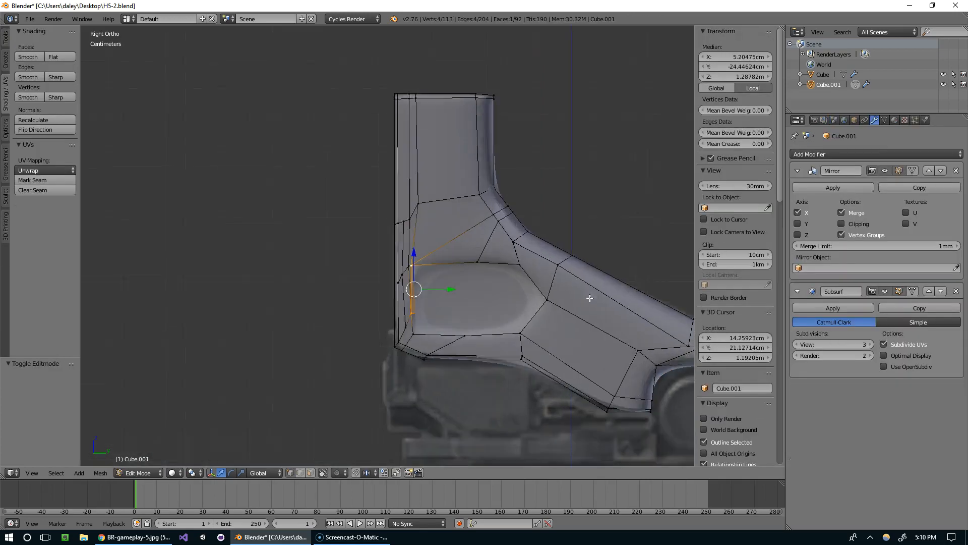
{"action": "middle_click_drag", "start_coordinate": [607, 313], "coordinate": [579, 310], "text": "shift"}
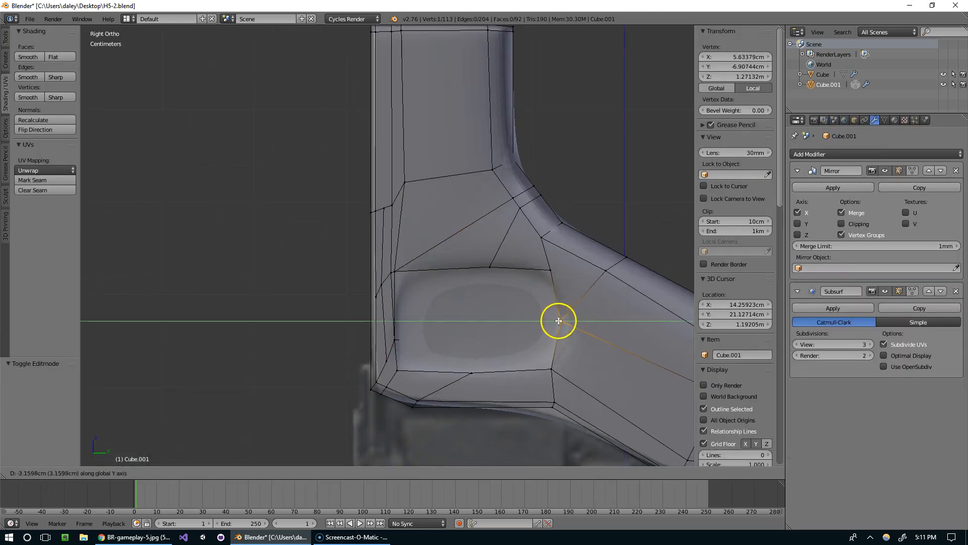
Examine the recess's rounded front end against the reference, and inspect the sight's overall shape from several angles
{"action": "key", "text": "Tab"}
{"action": "key", "text": "h"}
{"action": "key", "text": "alt+h"}
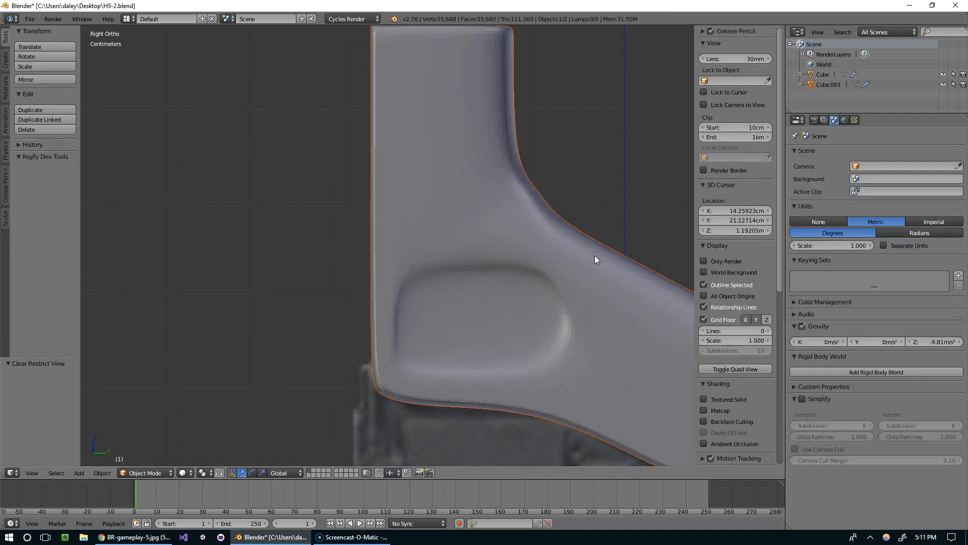
{"action": "scroll", "coordinate": [594, 255], "scroll_direction": "down", "scroll_amount": 6}
{"action": "key", "text": "h"}
{"action": "key", "text": "alt+h"}
{"action": "scroll", "coordinate": [586, 245], "scroll_direction": "up", "scroll_amount": 2}
{"action": "middle_click_drag", "start_coordinate": [586, 245], "coordinate": [509, 251]}
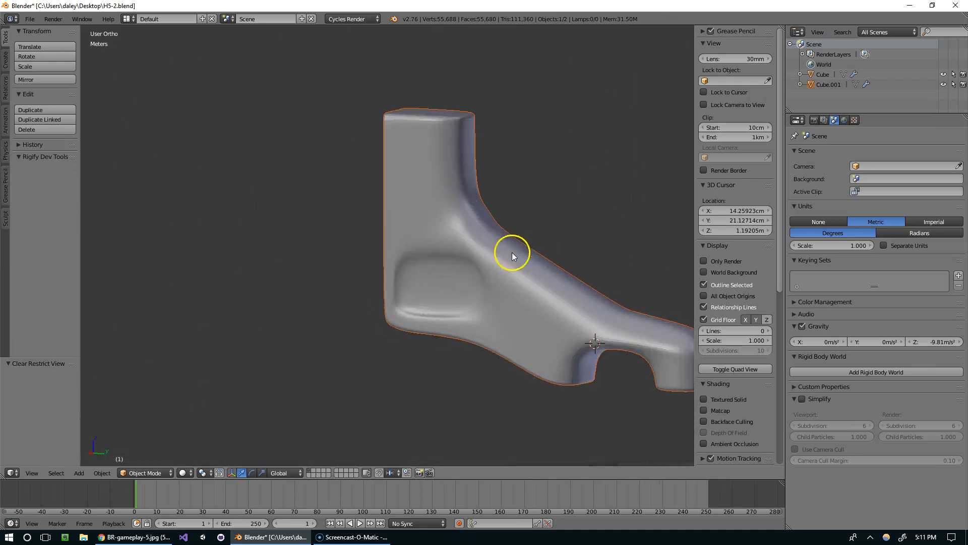
{"action": "right_click", "coordinate": [476, 286]}
{"action": "key", "text": "Tab"}
{"action": "middle_click_drag", "start_coordinate": [438, 218], "coordinate": [497, 295]}
{"action": "middle_click_drag", "start_coordinate": [591, 342], "coordinate": [348, 260]}
{"action": "middle_click_drag", "start_coordinate": [455, 213], "coordinate": [467, 157]}
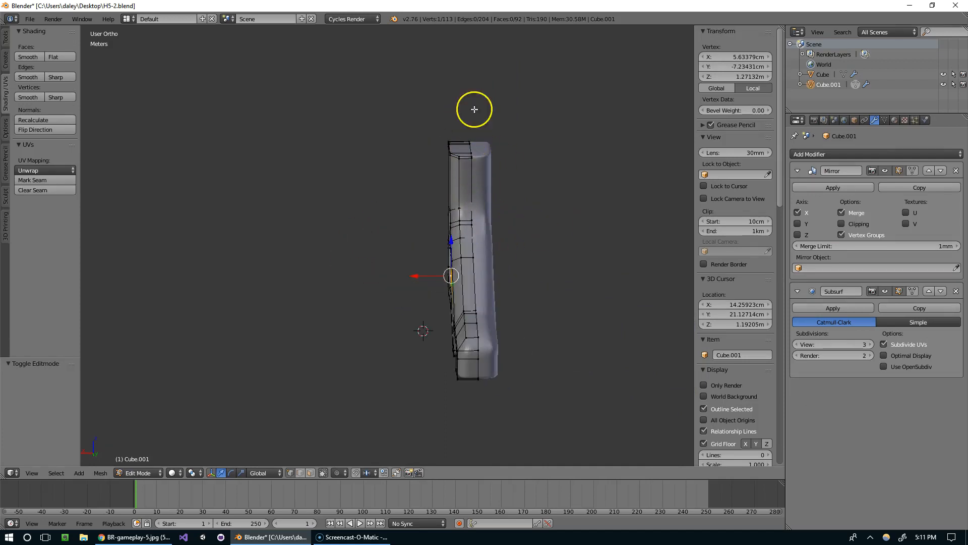
Switch to the browser's BR-gameplay-5.jpg reference and reposition its window to study the rifle's sight
{"action": "left_click", "coordinate": [134, 536]}
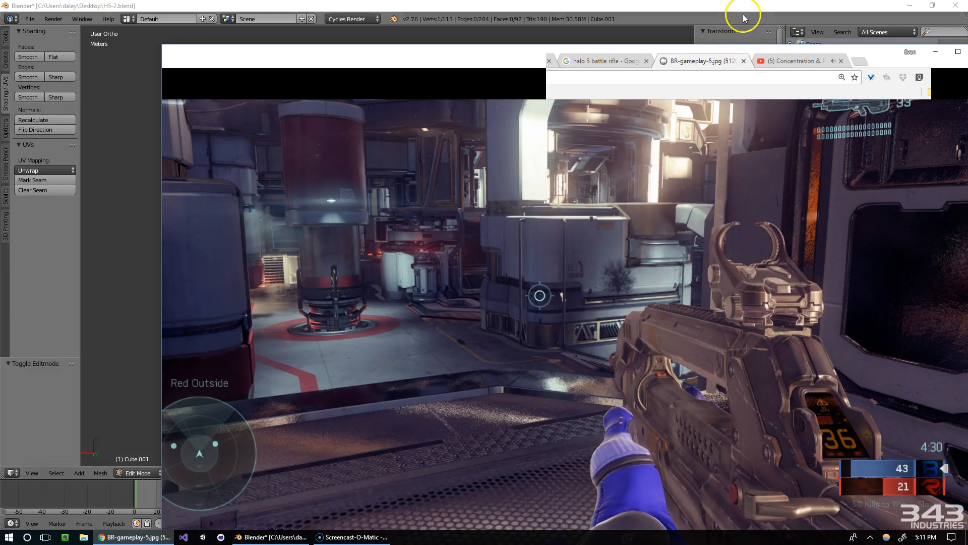
{"action": "left_click_drag", "start_coordinate": [734, 55], "coordinate": [746, 56]}
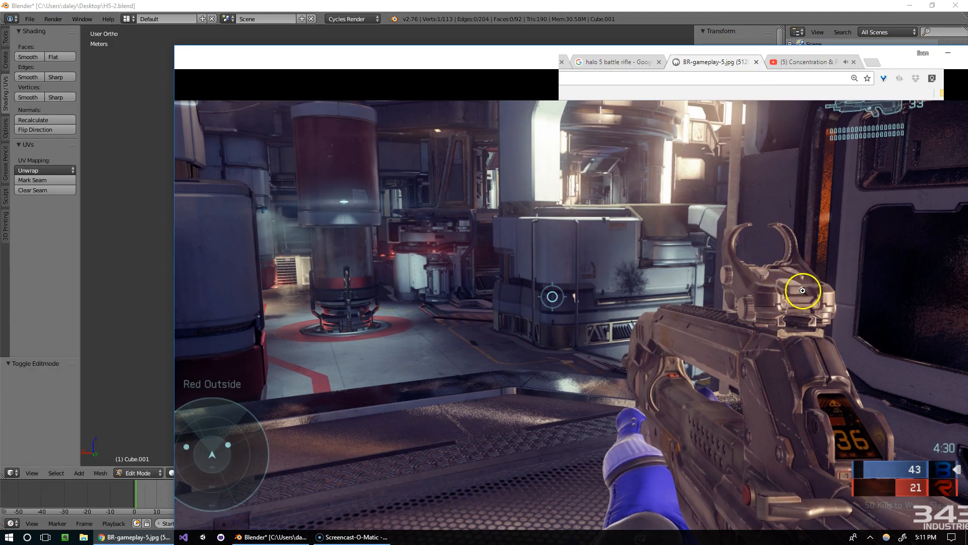
{"action": "left_click_drag", "start_coordinate": [877, 56], "coordinate": [794, 33]}
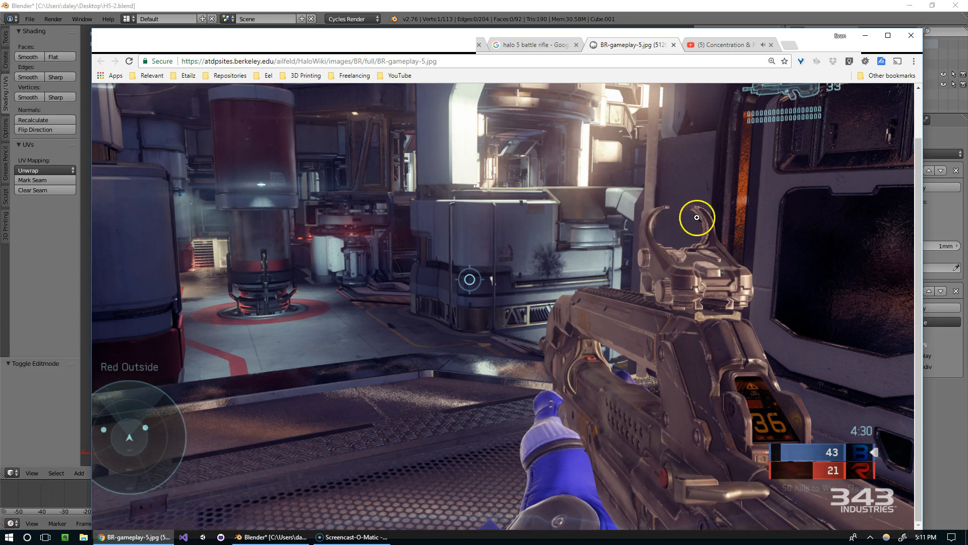
Move the browser off the Blender view and inspect the smoothed sight in Object Mode, from its recess to its rear arch
{"action": "left_click_drag", "start_coordinate": [797, 32], "coordinate": [967, 18]}
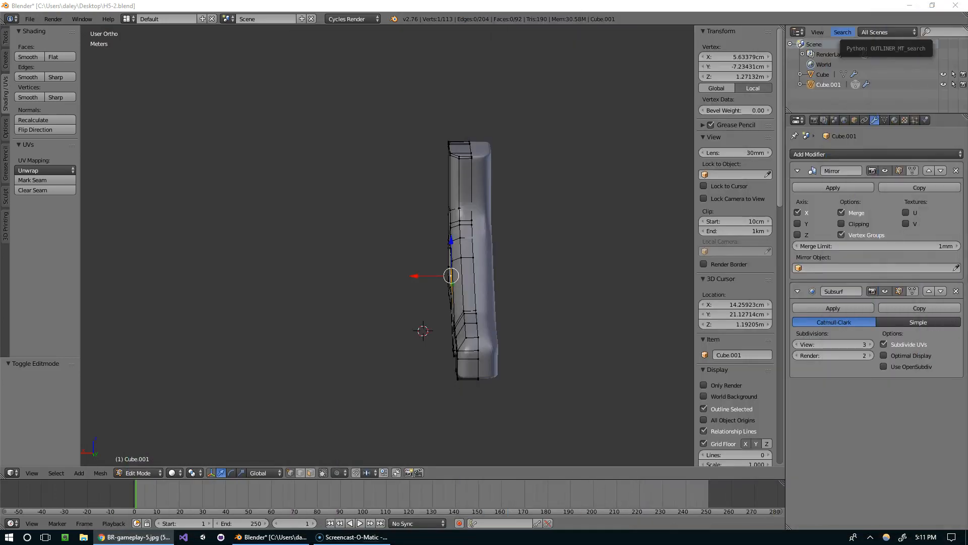
{"action": "middle_click_drag", "start_coordinate": [532, 168], "coordinate": [629, 162]}
{"action": "key", "text": "Tab"}
{"action": "scroll", "coordinate": [628, 165], "scroll_direction": "up", "scroll_amount": 2}
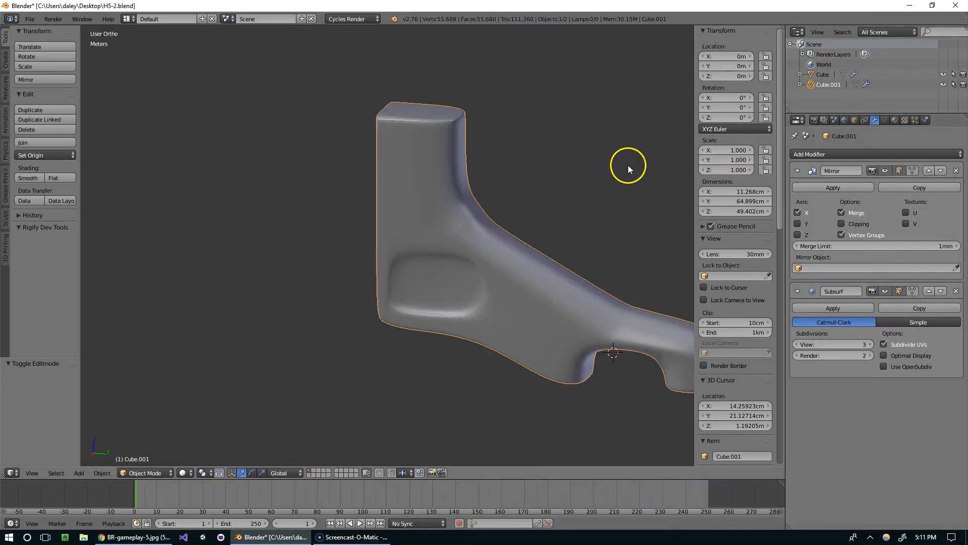
{"action": "scroll", "coordinate": [627, 165], "scroll_direction": "down", "scroll_amount": 2}
{"action": "scroll", "coordinate": [544, 169], "scroll_direction": "up", "scroll_amount": 3}
{"action": "scroll", "coordinate": [562, 253], "scroll_direction": "down", "scroll_amount": 3}
{"action": "scroll", "coordinate": [592, 233], "scroll_direction": "up", "scroll_amount": 2}
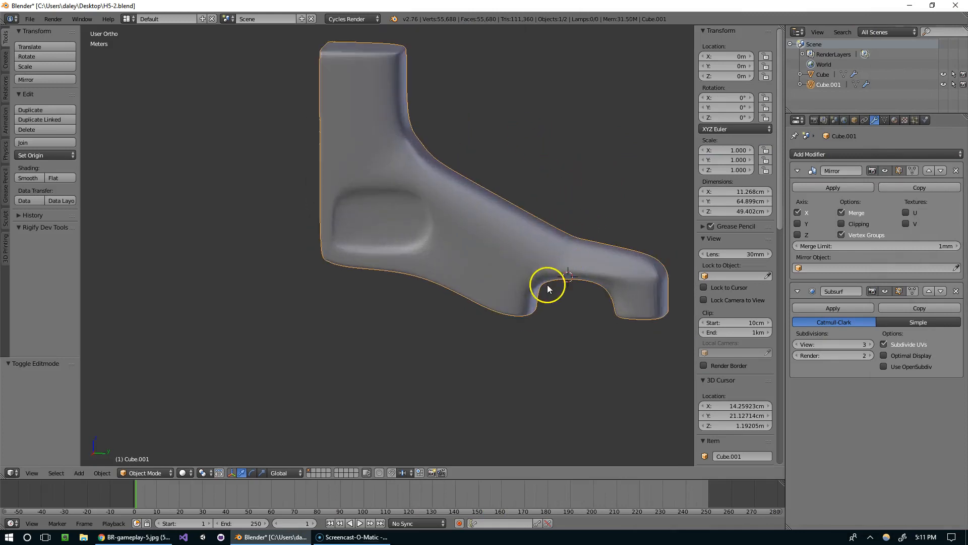
Set the 3D cursor on the reference's round knob under the sight's rear arch and add a cylinder there
{"action": "key", "text": "shift+a"}
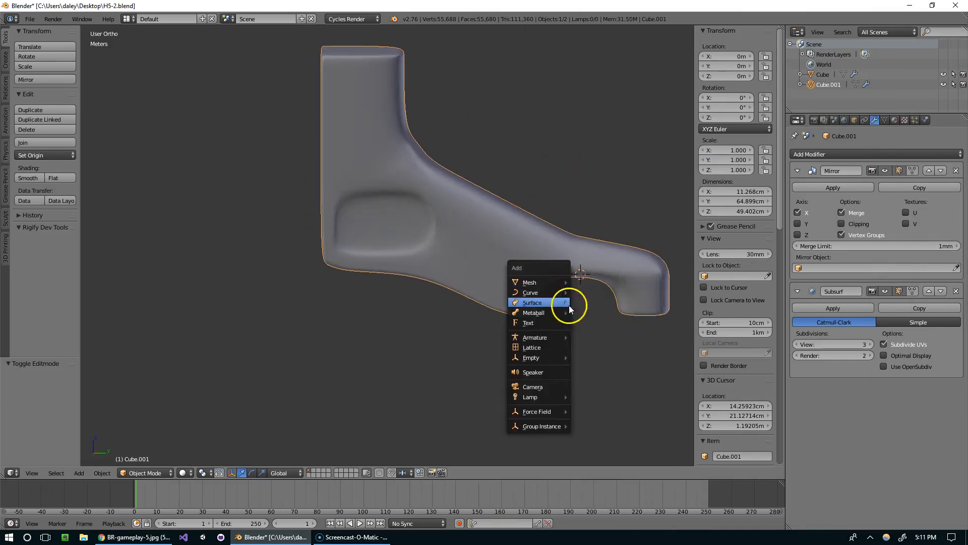
{"action": "scroll", "coordinate": [587, 144], "scroll_direction": "down", "scroll_amount": 2}
{"action": "key", "text": "KP_3"}
{"action": "key", "text": "z"}
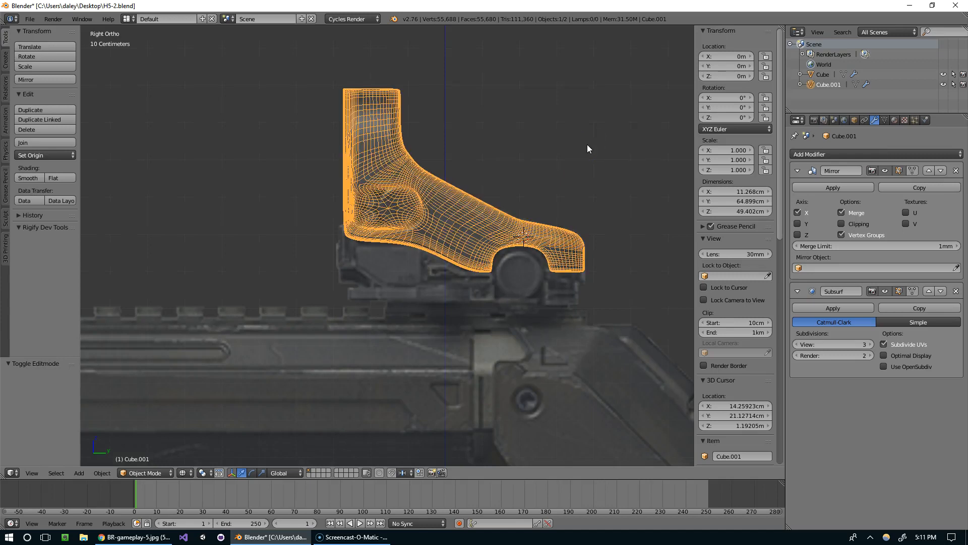
{"action": "middle_click_drag", "start_coordinate": [587, 145], "coordinate": [491, 192], "text": "shift"}
{"action": "key", "text": "shift+a"}
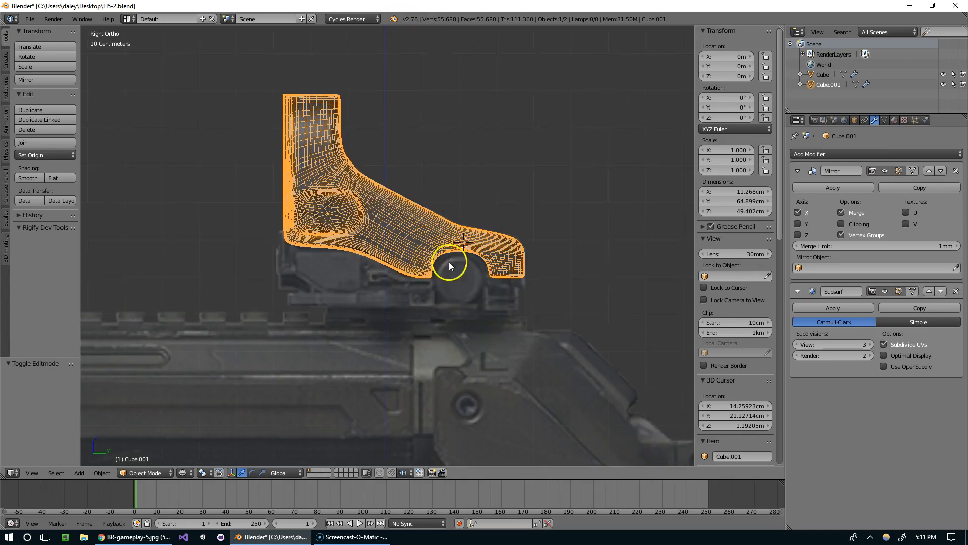
{"action": "left_click", "coordinate": [456, 278]}
{"action": "key", "text": "shift+a"}
{"action": "mouse_move", "coordinate": [460, 279]}
{"action": "left_click", "coordinate": [504, 328]}
Rotate the new cylinder 90 degrees about Y so its axis runs across the sight
{"action": "middle_click_drag", "start_coordinate": [507, 304], "coordinate": [506, 253]}
{"action": "scroll", "coordinate": [552, 243], "scroll_direction": "down", "scroll_amount": 5}
{"action": "key", "text": "r"}
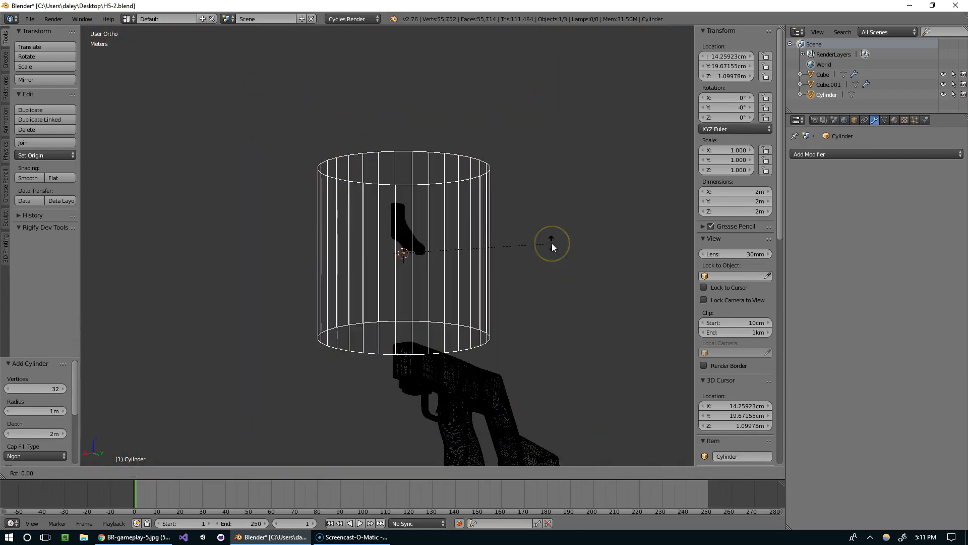
{"action": "key", "text": "x"}
{"action": "key", "text": "9"}
{"action": "key", "text": "0"}
{"action": "key", "text": "Return"}
Shrink the cylinder's mesh in Edit Mode to about 0.09 of its size
{"action": "key", "text": "Tab"}
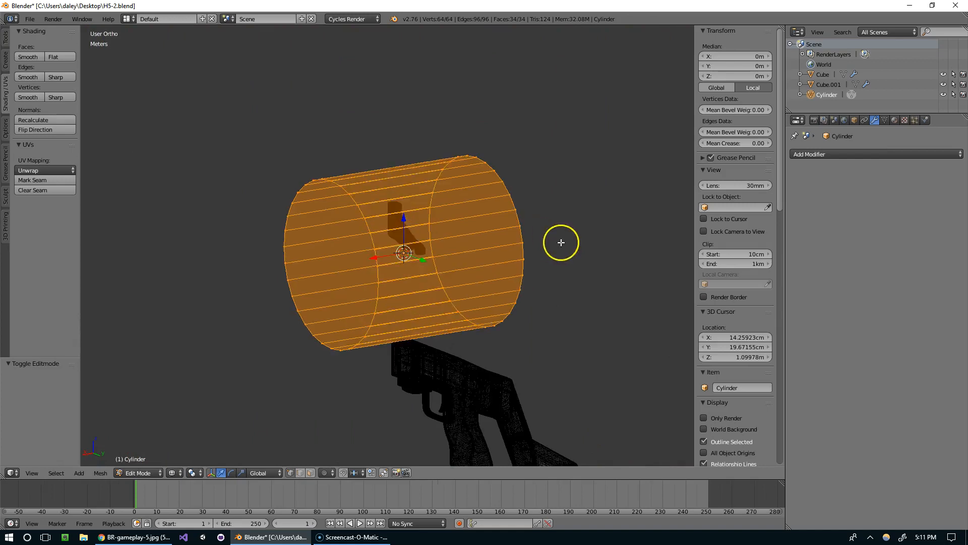
{"action": "middle_click_drag", "start_coordinate": [665, 247], "coordinate": [622, 237]}
{"action": "key", "text": "s"}
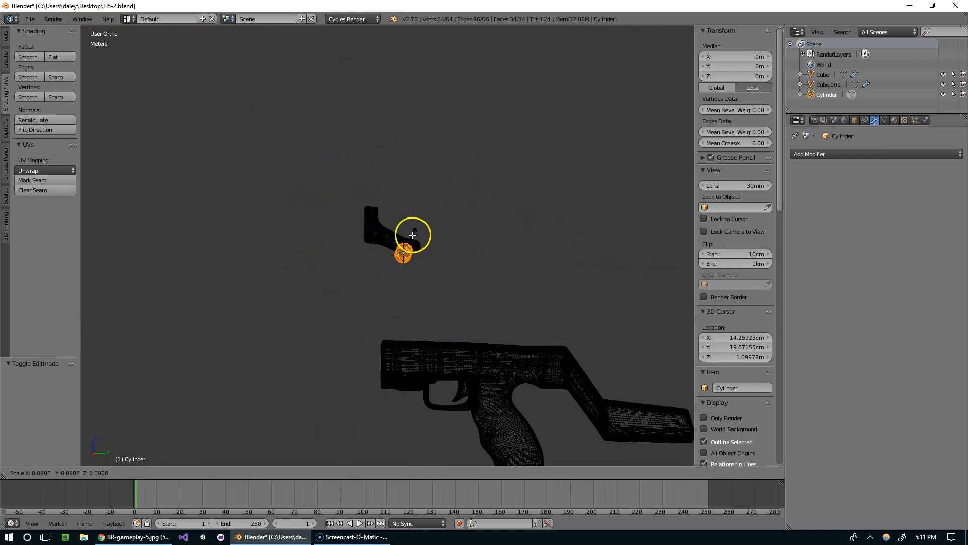
{"action": "left_click", "coordinate": [410, 234]}
{"action": "scroll", "coordinate": [484, 223], "scroll_direction": "up", "scroll_amount": 5}
{"action": "scroll", "coordinate": [558, 218], "scroll_direction": "up", "scroll_amount": 3}
Move the cylinder's mesh about -14.428 cm along X so it sits within the sight's width
{"action": "middle_click_drag", "start_coordinate": [555, 207], "coordinate": [521, 206]}
{"action": "key", "text": "g"}
{"action": "key", "text": "x"}
{"action": "left_click", "coordinate": [583, 201]}
Rescale the cylinder's mesh to roughly fill the arch under the sight, finishing with a factor of about 1.429
{"action": "scroll", "coordinate": [530, 227], "scroll_direction": "down", "scroll_amount": 4}
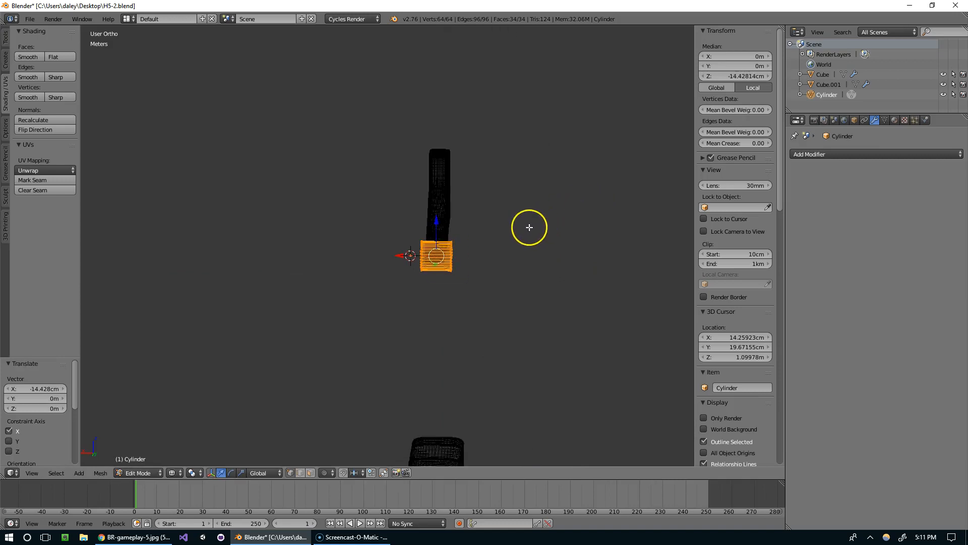
{"action": "scroll", "coordinate": [542, 219], "scroll_direction": "up", "scroll_amount": 4}
{"action": "scroll", "coordinate": [477, 242], "scroll_direction": "up", "scroll_amount": 3}
{"action": "middle_click_drag", "start_coordinate": [565, 233], "coordinate": [603, 216], "text": "shift"}
{"action": "key", "text": "s"}
{"action": "left_click", "coordinate": [507, 242]}
{"action": "key", "text": "s"}
{"action": "left_click", "coordinate": [681, 200]}
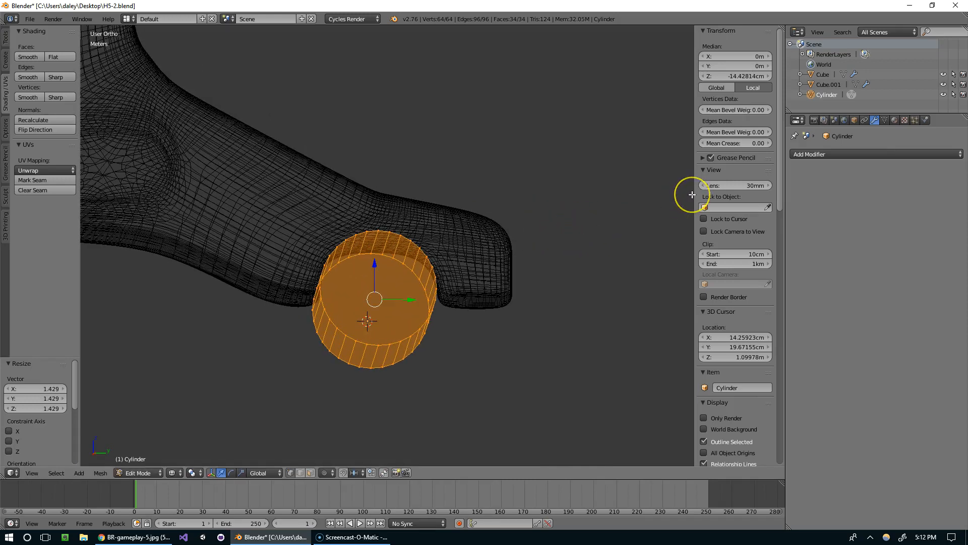
Resize and position the cylinder's mesh in the right side view to match the reference knob, about 13.73 cm in diameter
{"action": "key", "text": "KP_3"}
{"action": "key", "text": "z"}
{"action": "key", "text": "z"}
{"action": "key", "text": "s"}
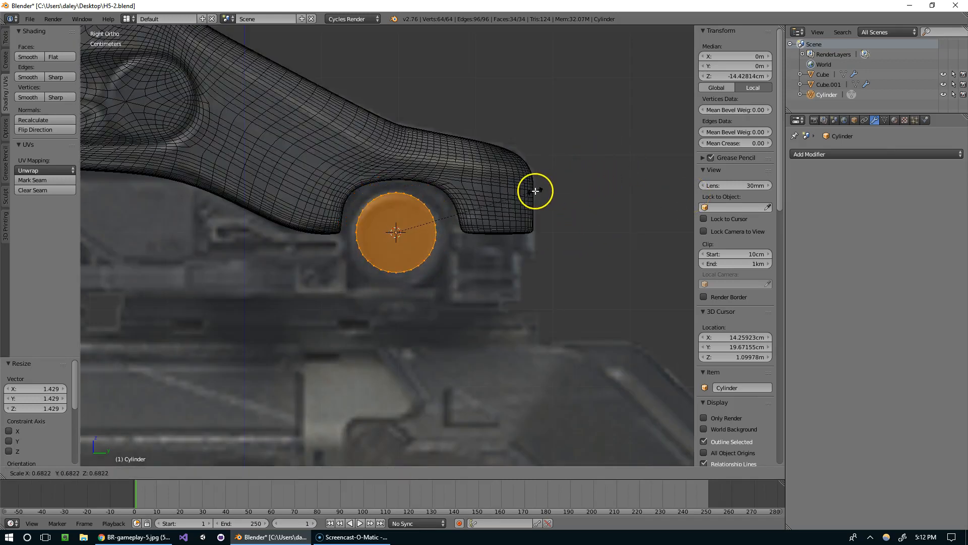
{"action": "left_click", "coordinate": [552, 193]}
{"action": "key", "text": "s"}
{"action": "left_click", "coordinate": [603, 181]}
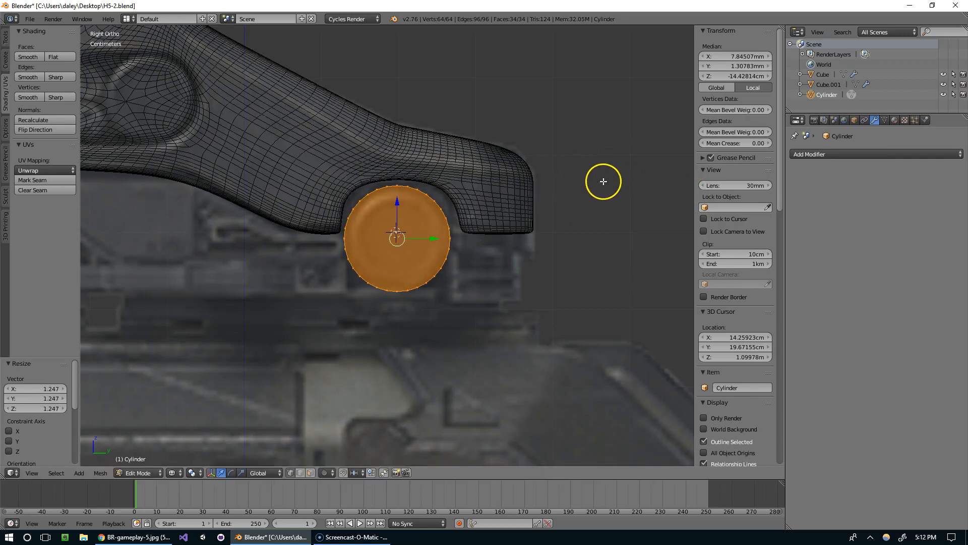
{"action": "scroll", "coordinate": [610, 181], "scroll_direction": "down", "scroll_amount": 2}
Open the sight's mesh for editing and select the vertices outlining the arch around the cylinder
{"action": "key", "text": "Tab"}
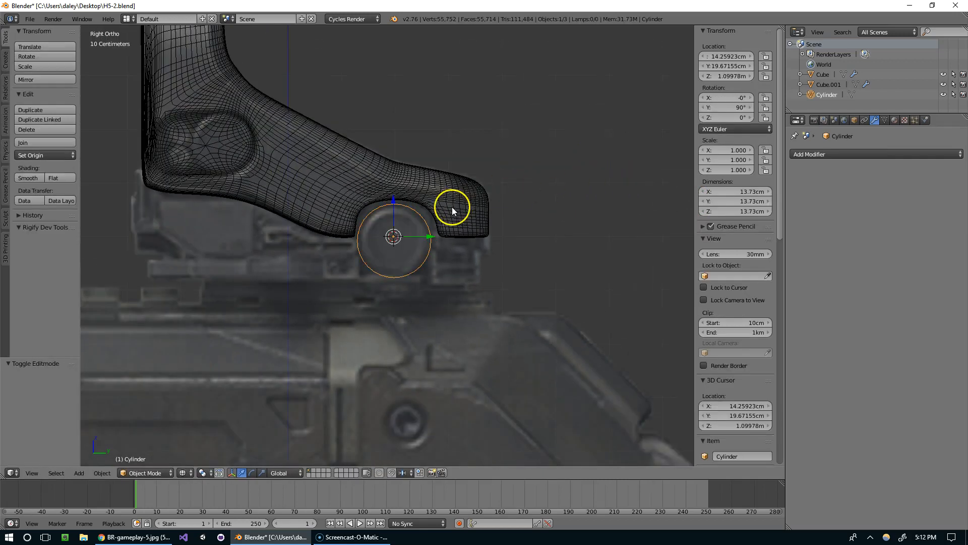
{"action": "right_click", "coordinate": [492, 210]}
{"action": "key", "text": "Tab"}
{"action": "key", "text": "z"}
{"action": "right_click", "coordinate": [429, 196]}
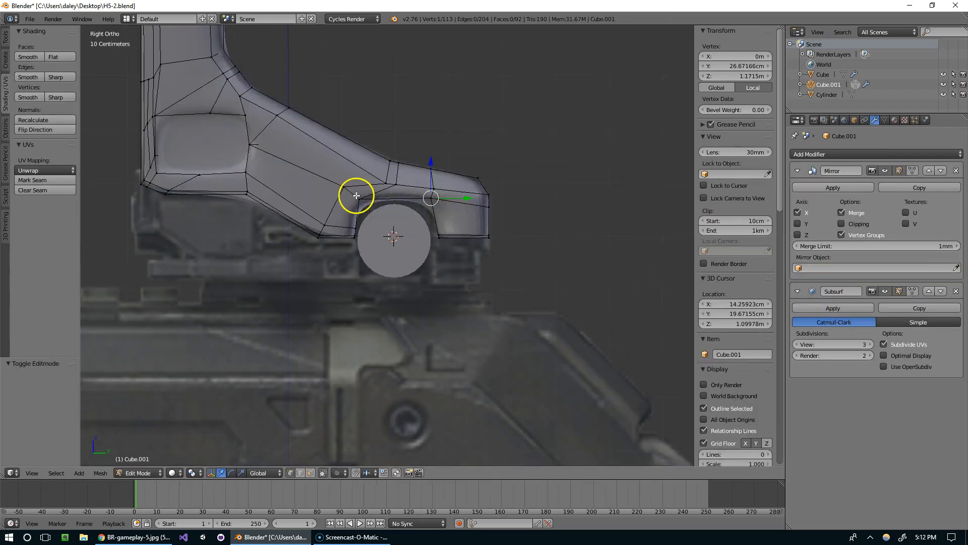
{"action": "key", "text": "z"}
{"action": "key", "text": "b"}
{"action": "left_click_drag", "start_coordinate": [346, 195], "coordinate": [473, 270]}
Rescale the arch vertices to fit around the cylinder and lower them along Z to a median of about 1.114 m
{"action": "key", "text": "s"}
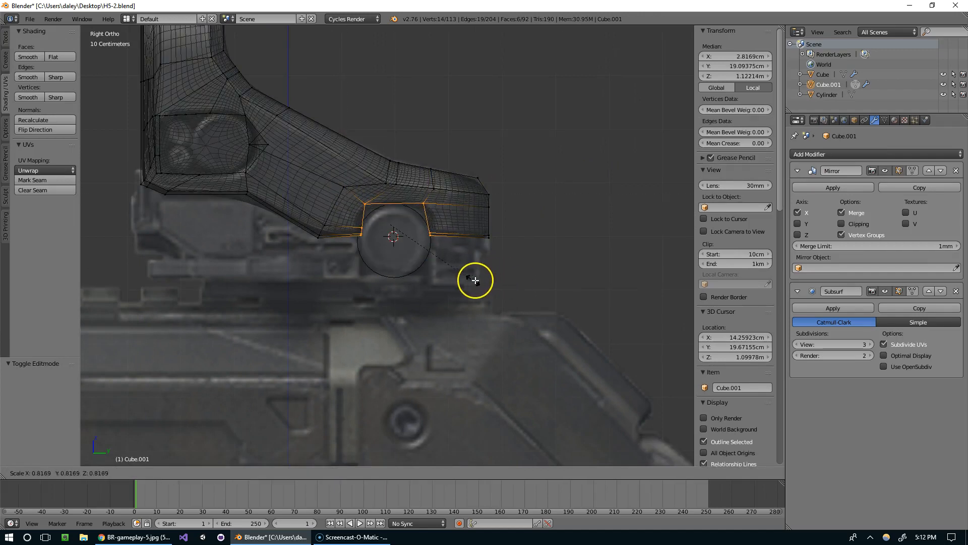
{"action": "right_click", "coordinate": [486, 281]}
{"action": "key", "text": "z"}
{"action": "key", "text": "z"}
{"action": "key", "text": "b"}
{"action": "left_click_drag", "start_coordinate": [350, 194], "coordinate": [456, 276]}
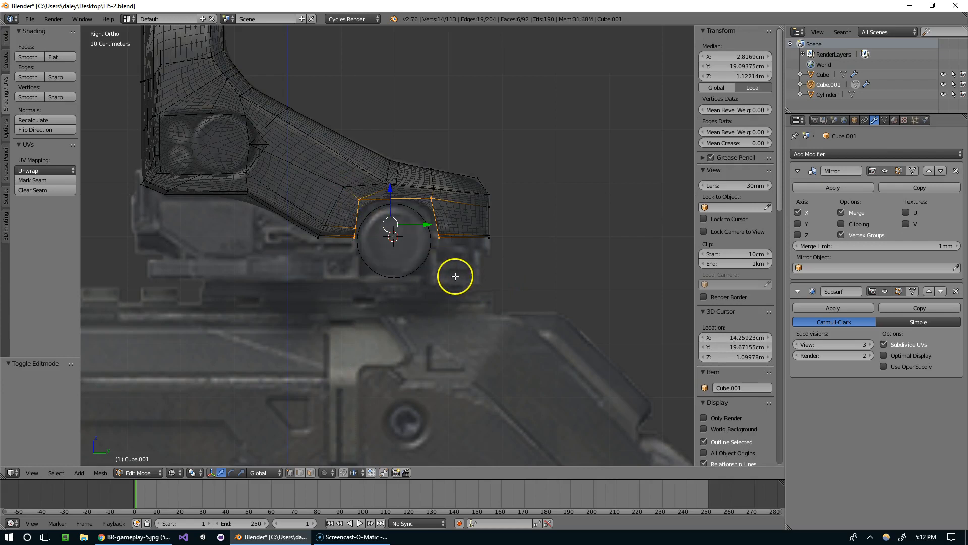
{"action": "key", "text": "s"}
{"action": "left_click", "coordinate": [440, 277]}
{"action": "key", "text": "g"}
{"action": "key", "text": "z"}
{"action": "left_click", "coordinate": [441, 281]}
Examine the cylinder's fit in the sight's arch from several angles, and set mesh selection to faces
{"action": "key", "text": "Tab"}
{"action": "key", "text": "z"}
{"action": "mouse_move", "coordinate": [497, 213]}
{"action": "middle_mouse_down"}
{"action": "mouse_move", "coordinate": [433, 237]}
{"action": "mouse_move", "coordinate": [483, 228]}
{"action": "mouse_move", "coordinate": [465, 189]}
{"action": "mouse_move", "coordinate": [434, 189]}
{"action": "mouse_move", "coordinate": [380, 223]}
{"action": "middle_mouse_up"}
{"action": "key", "text": "z"}
{"action": "scroll", "coordinate": [483, 228], "scroll_direction": "up", "scroll_amount": 4}
{"action": "key", "text": "z"}
{"action": "scroll", "coordinate": [434, 189], "scroll_direction": "up", "scroll_amount": 1}
{"action": "scroll", "coordinate": [433, 192], "scroll_direction": "down", "scroll_amount": 3}
{"action": "scroll", "coordinate": [381, 223], "scroll_direction": "up", "scroll_amount": 3}
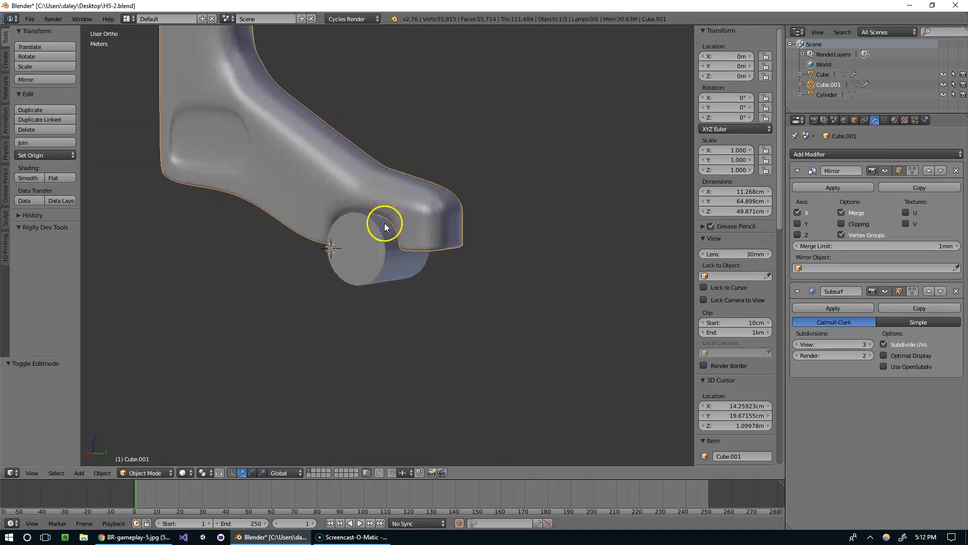
{"action": "key", "text": "Tab"}
{"action": "key", "text": "ctrl+Tab"}
{"action": "left_click", "coordinate": [337, 285]}
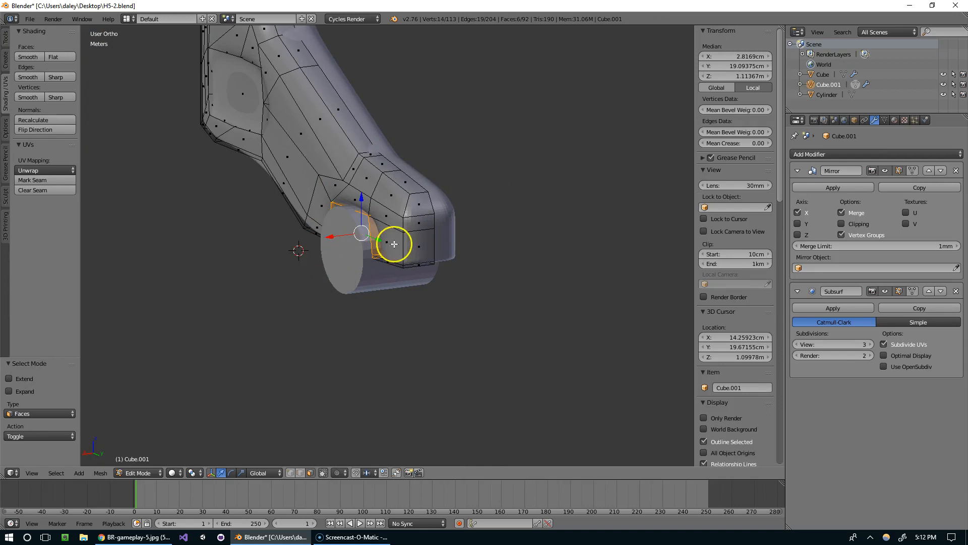
{"action": "key", "text": "Tab"}
Try joining the sight into the cylinder object, and undo the join
{"action": "scroll", "coordinate": [378, 197], "scroll_direction": "down", "scroll_amount": 5}
{"action": "middle_click_drag", "start_coordinate": [396, 195], "coordinate": [370, 209]}
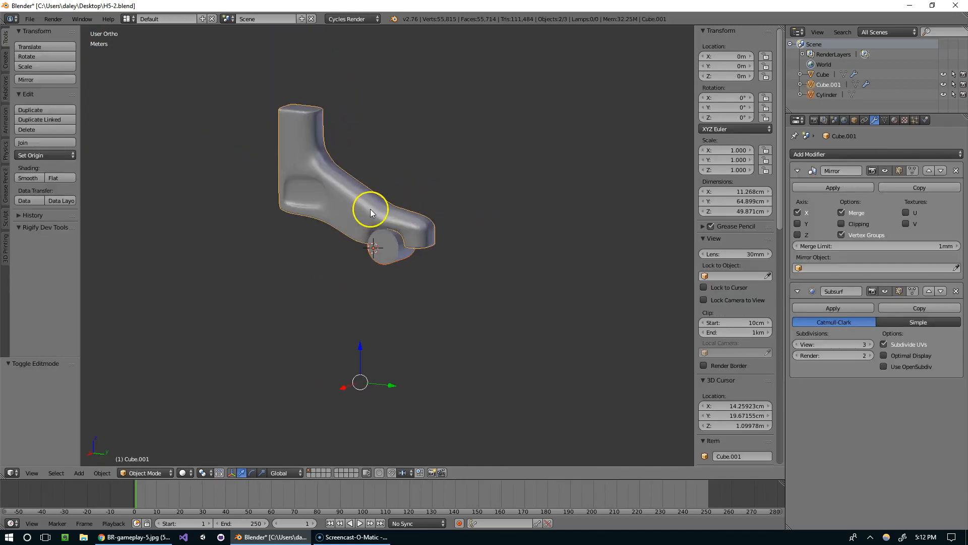
{"action": "right_click", "coordinate": [371, 210]}
{"action": "scroll", "coordinate": [373, 212], "scroll_direction": "up", "scroll_amount": 3}
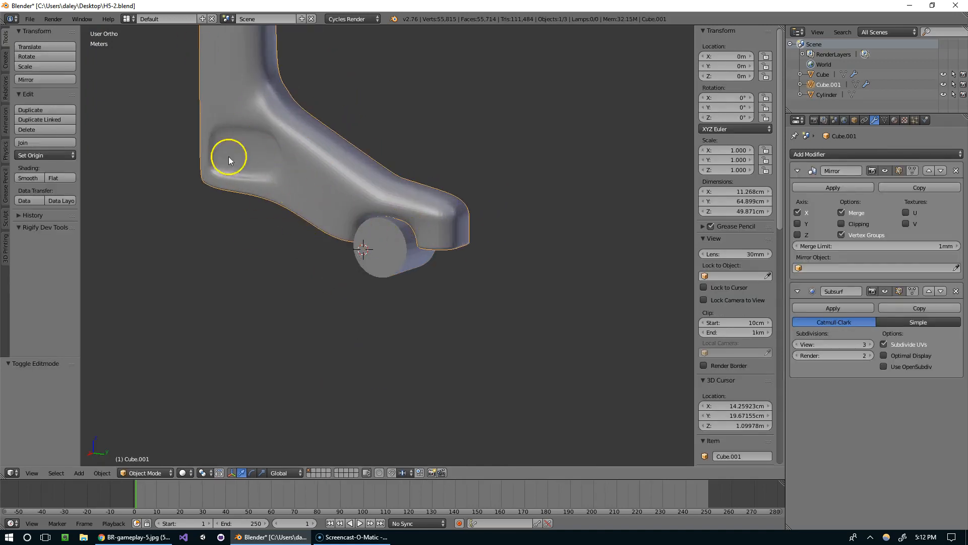
{"action": "right_click", "coordinate": [394, 245], "text": "shift"}
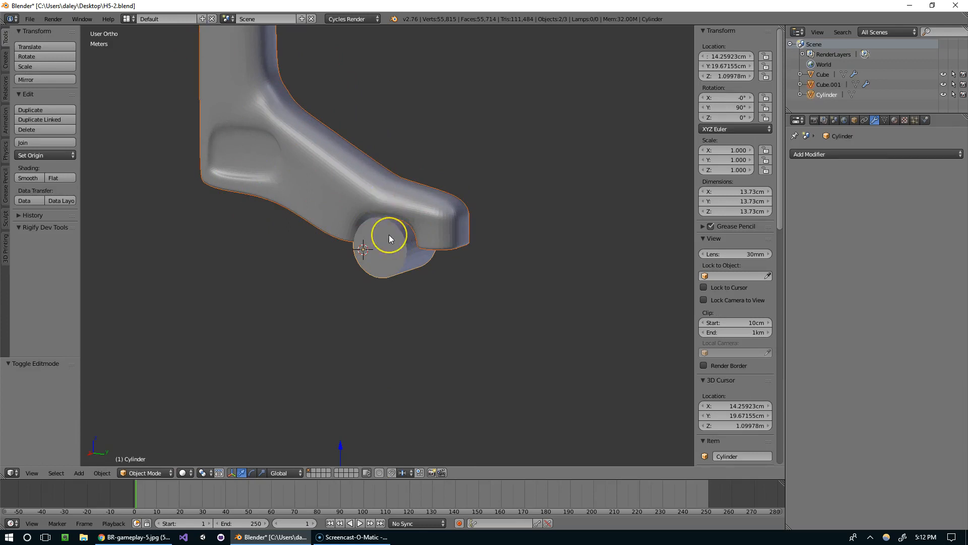
{"action": "key", "text": "ctrl+j"}
{"action": "key", "text": "ctrl+z"}
Try joining the cylinder into the sight object and check how the modifiers affect its shape
{"action": "right_click", "coordinate": [365, 187]}
{"action": "right_click", "coordinate": [401, 250]}
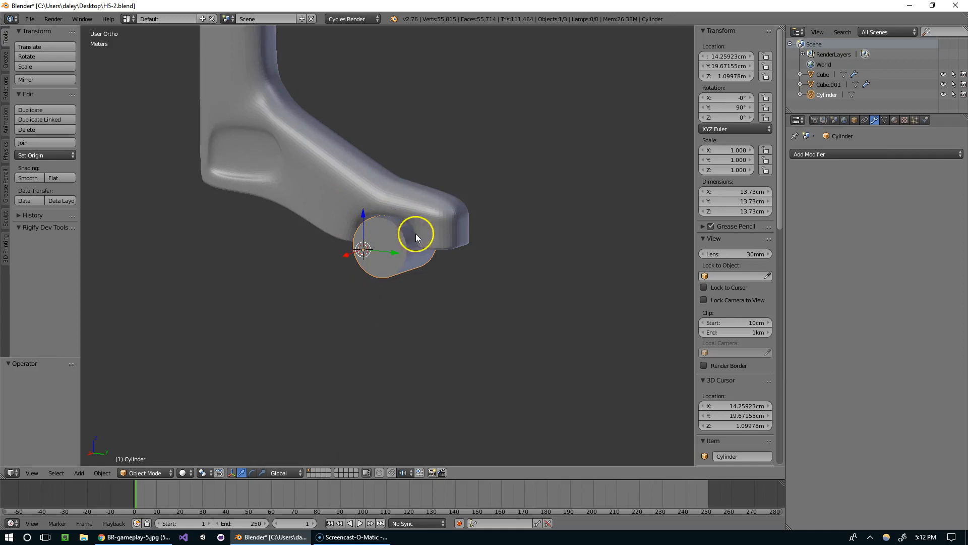
{"action": "right_click", "coordinate": [346, 181], "text": "shift"}
{"action": "key", "text": "ctrl+j"}
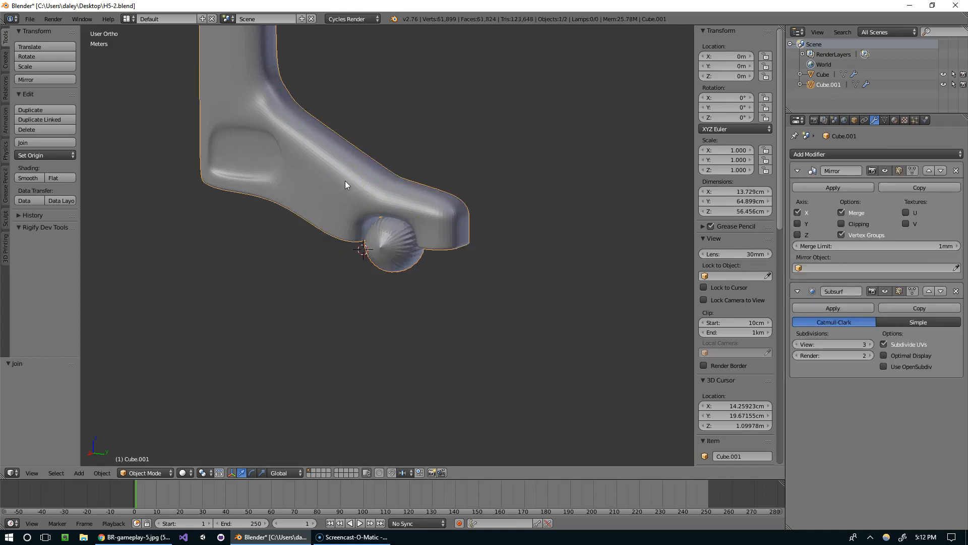
{"action": "scroll", "coordinate": [345, 181], "scroll_direction": "up", "scroll_amount": 4}
{"action": "key", "text": "Tab"}
{"action": "middle_click_drag", "start_coordinate": [424, 210], "coordinate": [402, 237]}
{"action": "right_click", "coordinate": [378, 250]}
{"action": "scroll", "coordinate": [430, 227], "scroll_direction": "down", "scroll_amount": 3}
{"action": "key", "text": "Tab"}
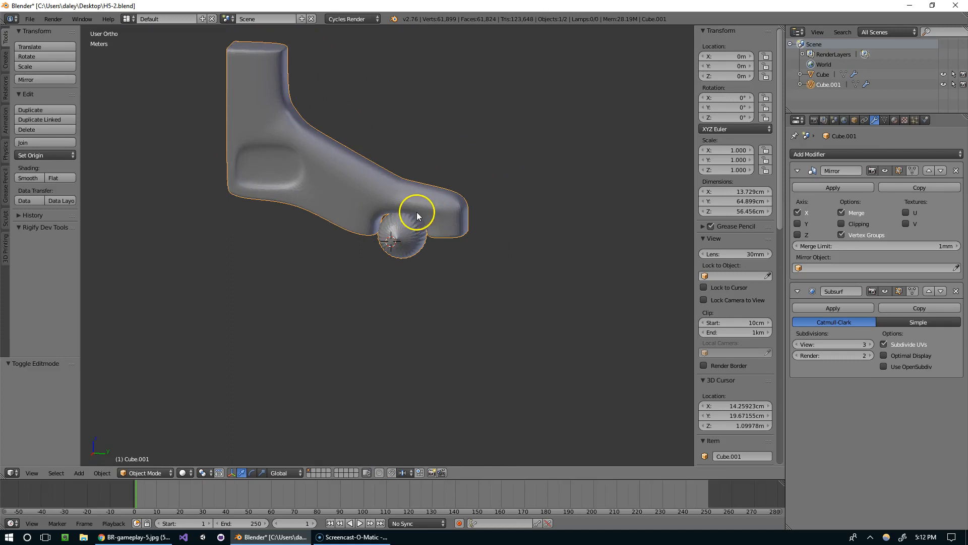
Examine the joined cylinder up close and undo the join to keep it a separate object
{"action": "scroll", "coordinate": [407, 212], "scroll_direction": "up", "scroll_amount": 4}
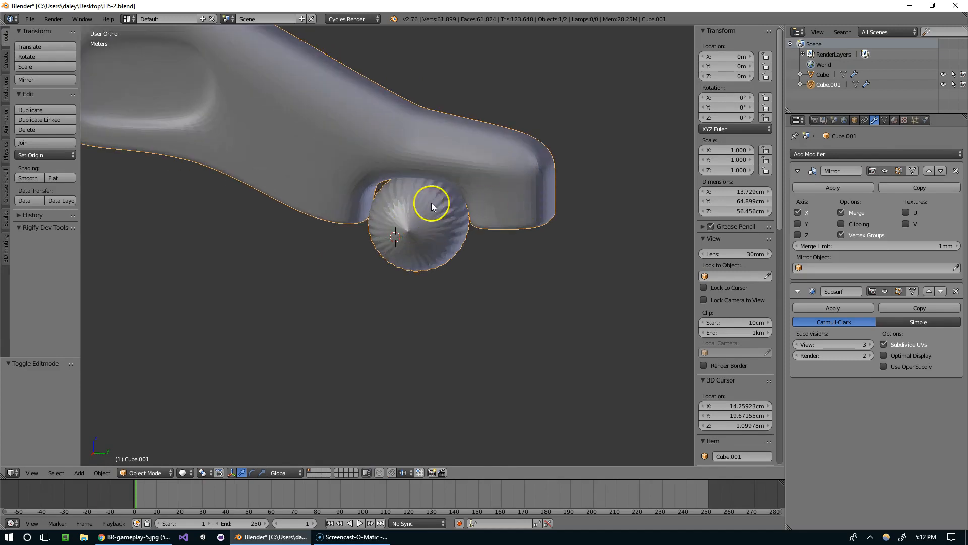
{"action": "middle_click_drag", "start_coordinate": [414, 218], "coordinate": [452, 179]}
{"action": "key", "text": "Tab"}
{"action": "key", "text": "Tab"}
{"action": "key", "text": "ctrl+z"}
{"action": "key", "text": "ctrl+z"}
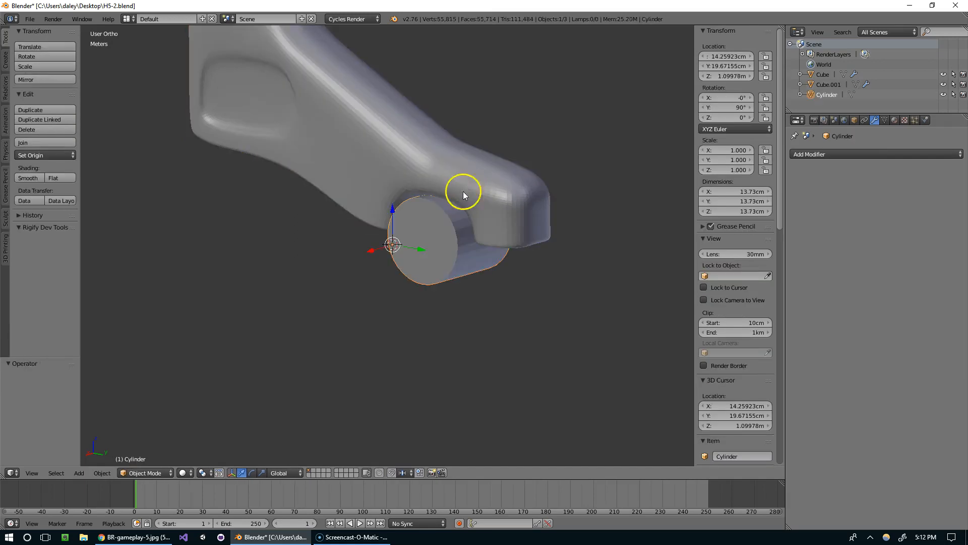
Extrude the cylinder's outer end face a short distance outward and shrink it into a tapered rim
{"action": "scroll", "coordinate": [461, 196], "scroll_direction": "up", "scroll_amount": 3}
{"action": "key", "text": "Tab"}
{"action": "scroll", "coordinate": [489, 225], "scroll_direction": "down", "scroll_amount": 1}
{"action": "middle_click_drag", "start_coordinate": [489, 224], "coordinate": [452, 230]}
{"action": "right_click", "coordinate": [413, 227]}
{"action": "key", "text": "e"}
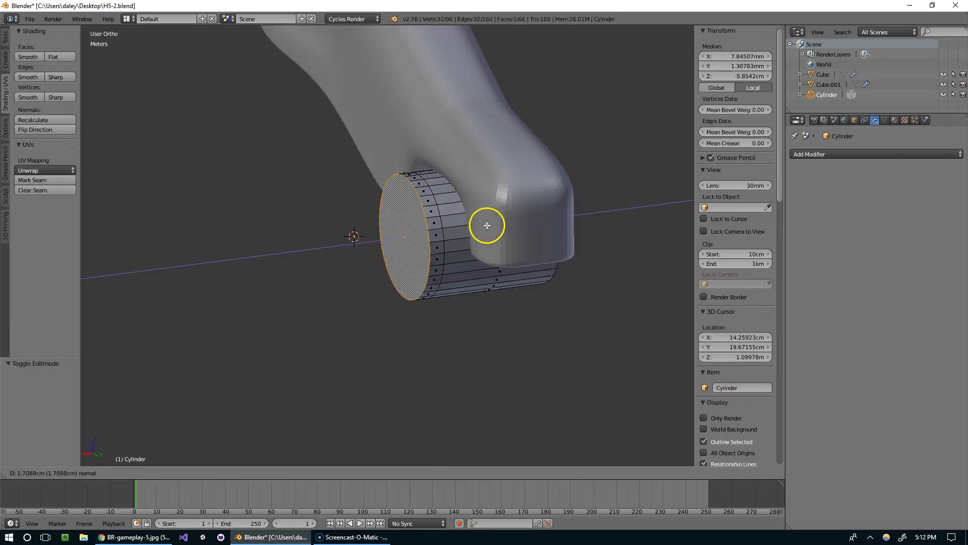
{"action": "left_click", "coordinate": [492, 224]}
{"action": "left_click", "coordinate": [556, 219]}
Add a centred edge loop around the middle of the cylinder's long side wall
{"action": "middle_click_drag", "start_coordinate": [582, 220], "coordinate": [529, 227]}
{"action": "key", "text": "ctrl+r"}
{"action": "left_click", "coordinate": [508, 261]}
{"action": "left_click", "coordinate": [508, 262]}
{"action": "middle_click_drag", "start_coordinate": [542, 265], "coordinate": [508, 242]}
Select the vertex ring at the cylinder's untapered end and delete its vertices, leaving an open half
{"action": "key", "text": "ctrl+Tab"}
{"action": "left_click", "coordinate": [508, 219]}
{"action": "right_click", "coordinate": [529, 197]}
{"action": "right_click", "coordinate": [547, 194], "text": "alt"}
{"action": "middle_click_drag", "start_coordinate": [630, 302], "coordinate": [570, 307]}
{"action": "key", "text": "x"}
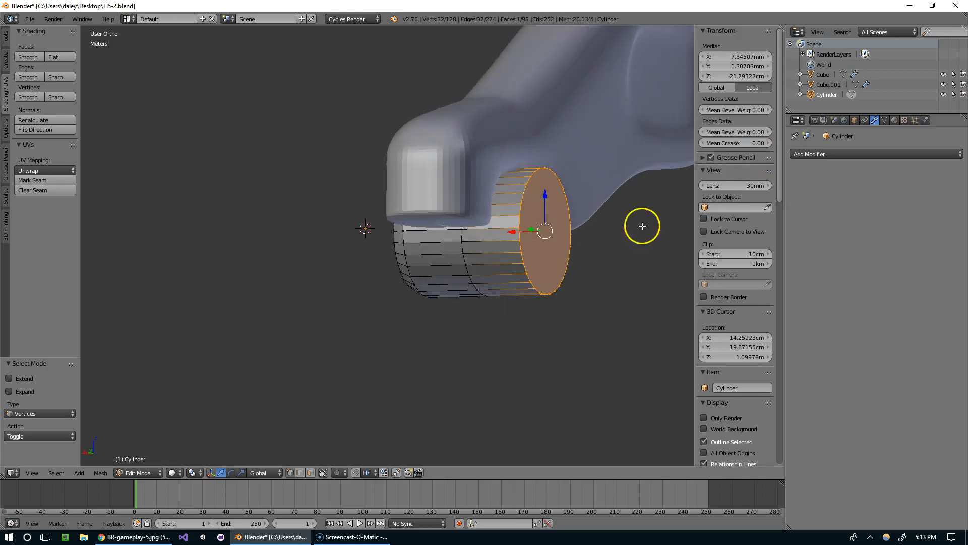
{"action": "key", "text": "x"}
{"action": "left_click", "coordinate": [572, 222]}
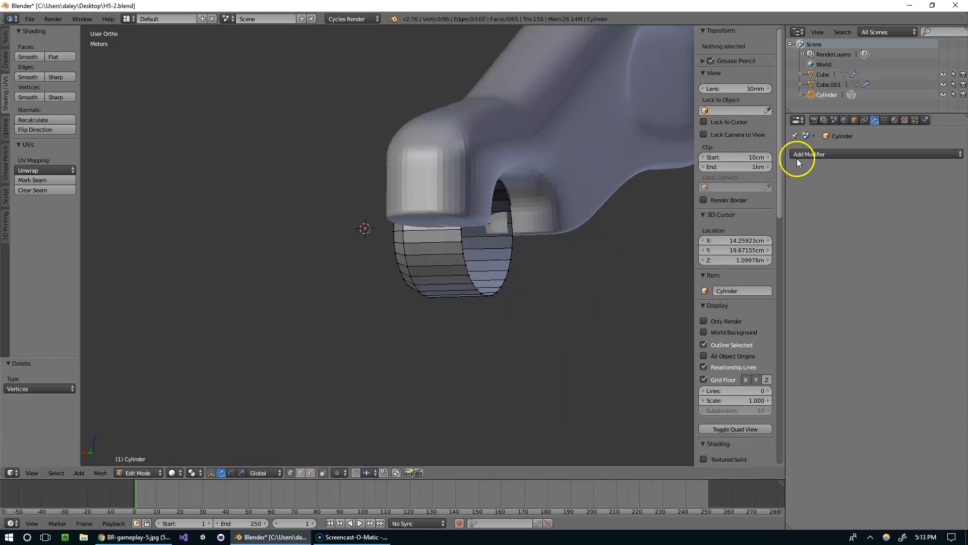
Add a Mirror modifier to the half cylinder and inspect the mirrored result from several angles
{"action": "left_click", "coordinate": [852, 155]}
{"action": "left_click", "coordinate": [756, 256]}
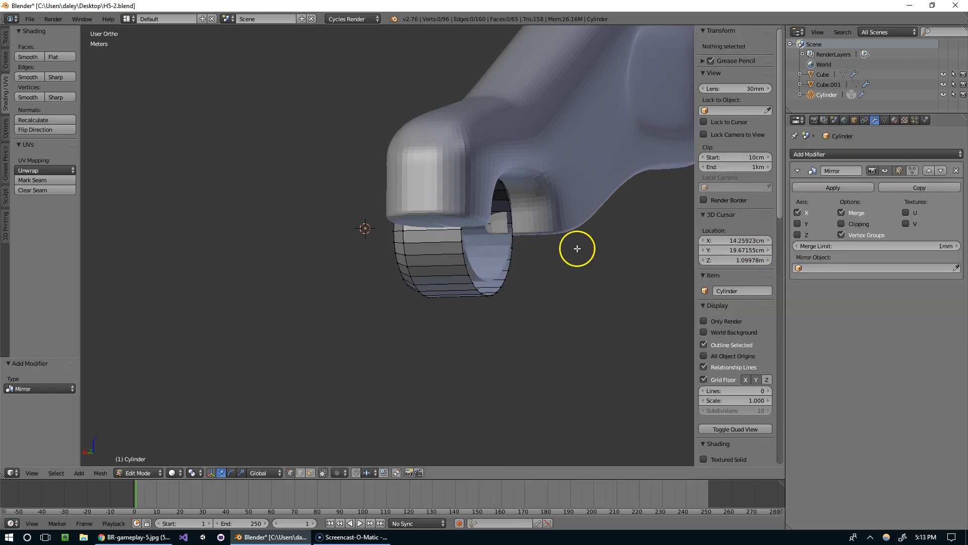
{"action": "middle_click_drag", "start_coordinate": [576, 248], "coordinate": [661, 225]}
{"action": "middle_click_drag", "start_coordinate": [554, 194], "coordinate": [690, 193]}
{"action": "middle_click_drag", "start_coordinate": [544, 186], "coordinate": [654, 203]}
{"action": "scroll", "coordinate": [553, 279], "scroll_direction": "down", "scroll_amount": 5}
{"action": "middle_click_drag", "start_coordinate": [547, 275], "coordinate": [614, 264]}
{"action": "key", "text": "Tab"}
{"action": "scroll", "coordinate": [487, 229], "scroll_direction": "up", "scroll_amount": 5}
{"action": "middle_click_drag", "start_coordinate": [487, 229], "coordinate": [381, 217]}
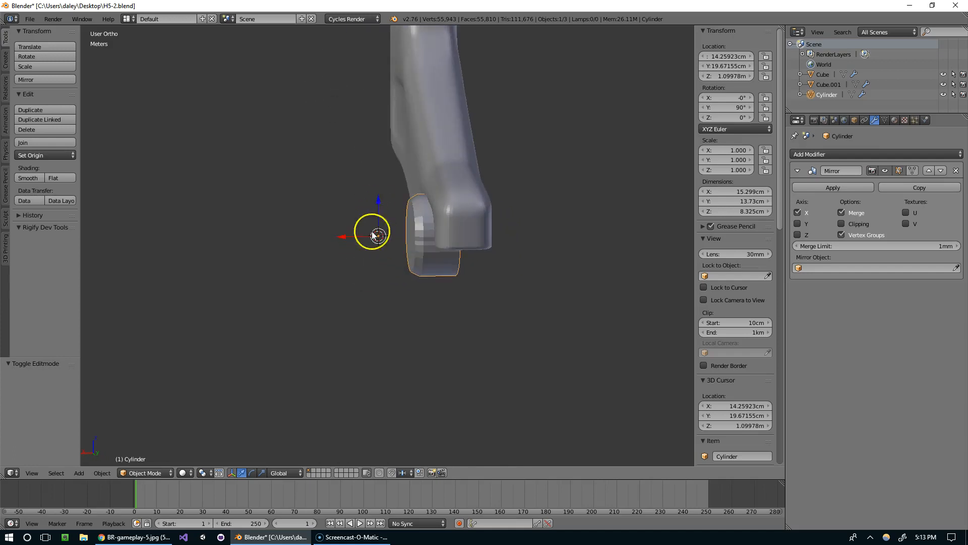
Move the half cylinder 18.352 cm along X, clear of the sight, and remove its Mirror modifier
{"action": "left_click_drag", "start_coordinate": [348, 237], "coordinate": [266, 238]}
{"action": "middle_click_drag", "start_coordinate": [266, 238], "coordinate": [529, 217]}
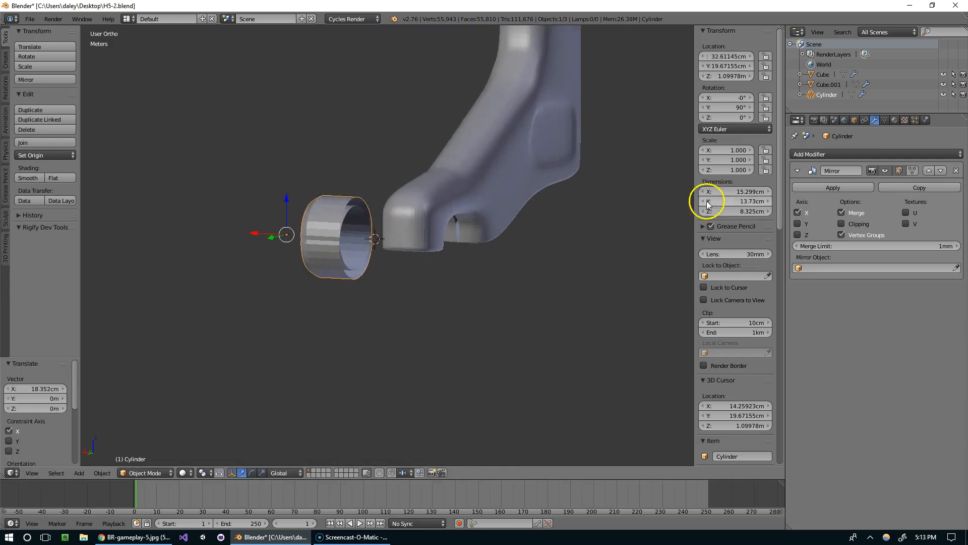
{"action": "left_click", "coordinate": [955, 170]}
Move all of the half cylinder's vertices 14.215 cm along X so the open end sits near the object's origin
{"action": "middle_click_drag", "start_coordinate": [436, 193], "coordinate": [370, 219]}
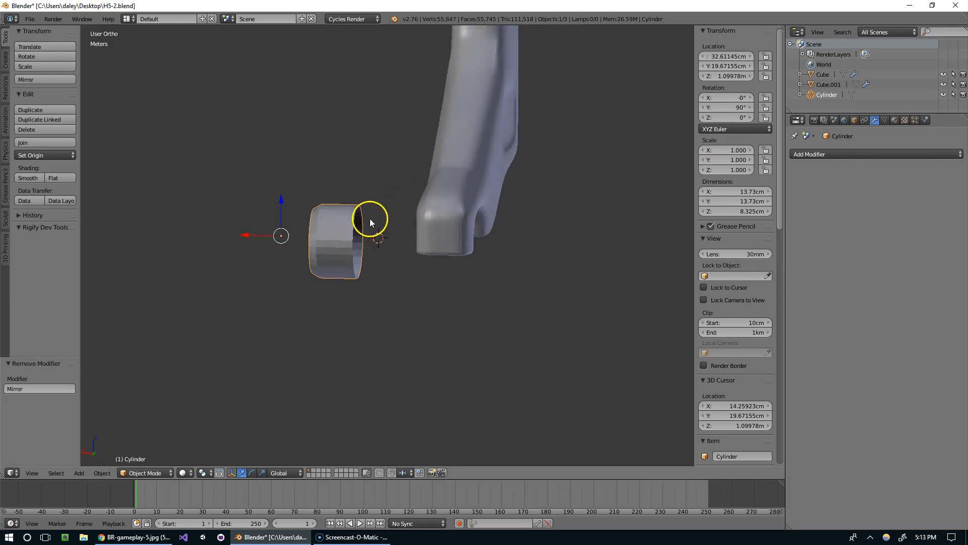
{"action": "key", "text": "Tab"}
{"action": "key", "text": "a"}
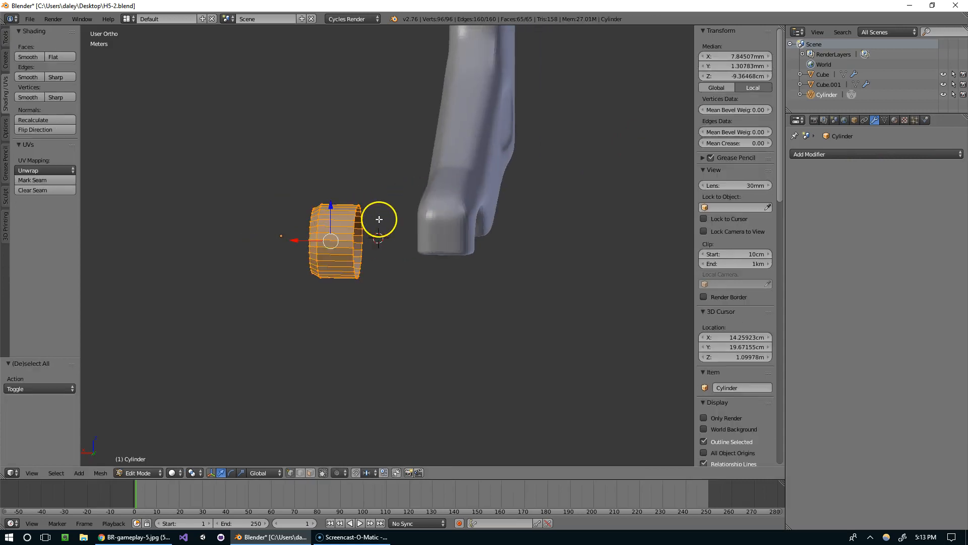
{"action": "middle_click_drag", "start_coordinate": [378, 218], "coordinate": [352, 222]}
{"action": "key", "text": "g"}
{"action": "key", "text": "x"}
{"action": "left_click", "coordinate": [303, 221]}
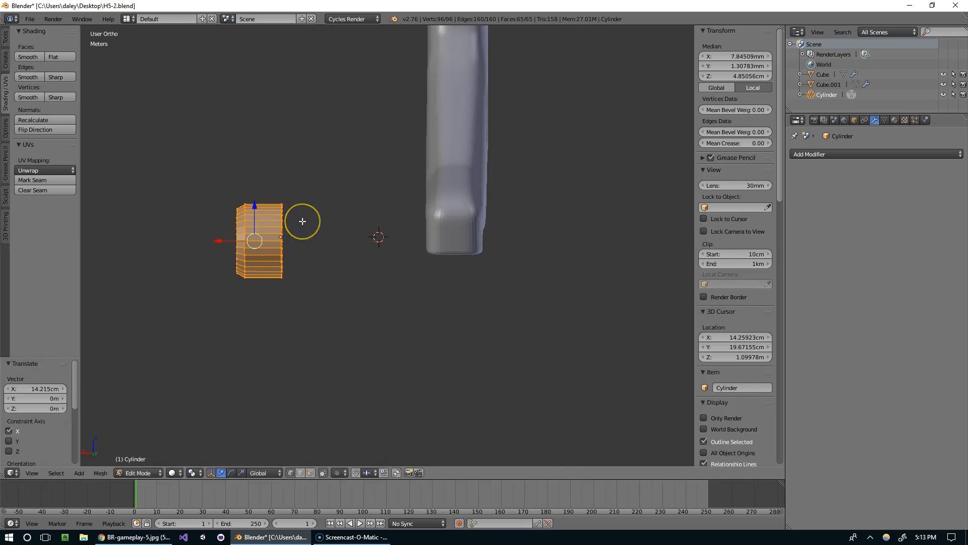
Nudge the half cylinder's vertices 3.138 mm further along X in the front view
{"action": "key", "text": "KP_1"}
{"action": "scroll", "coordinate": [375, 212], "scroll_direction": "up", "scroll_amount": 1}
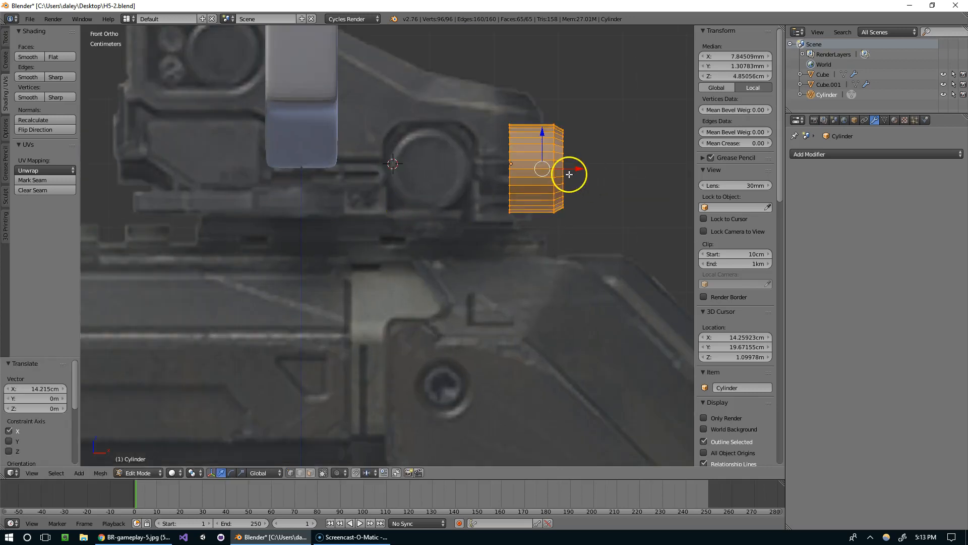
{"action": "left_click_drag", "start_coordinate": [571, 174], "coordinate": [577, 171]}
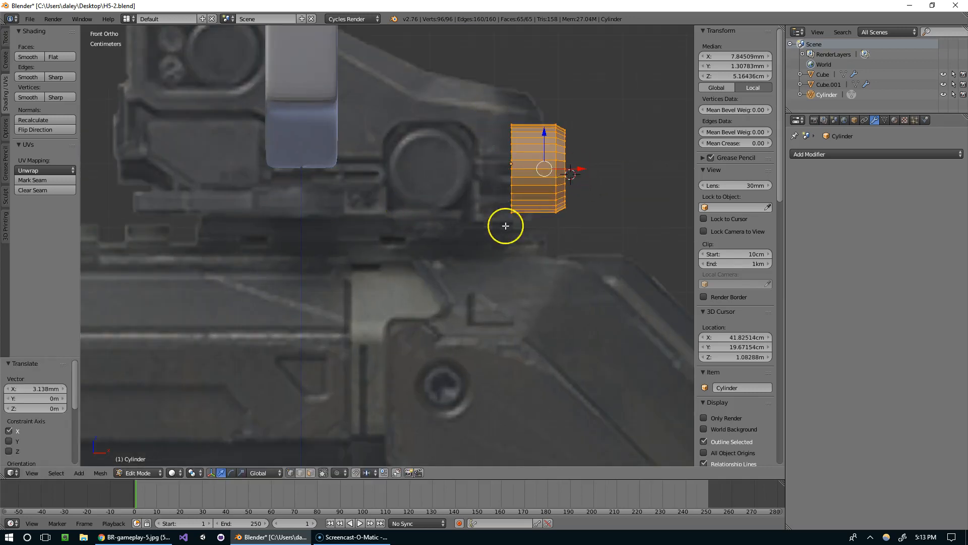
Apply the half cylinder's rotation and scale, and return to editing its mesh
{"action": "middle_click_drag", "start_coordinate": [519, 184], "coordinate": [545, 157]}
{"action": "key", "text": "Tab"}
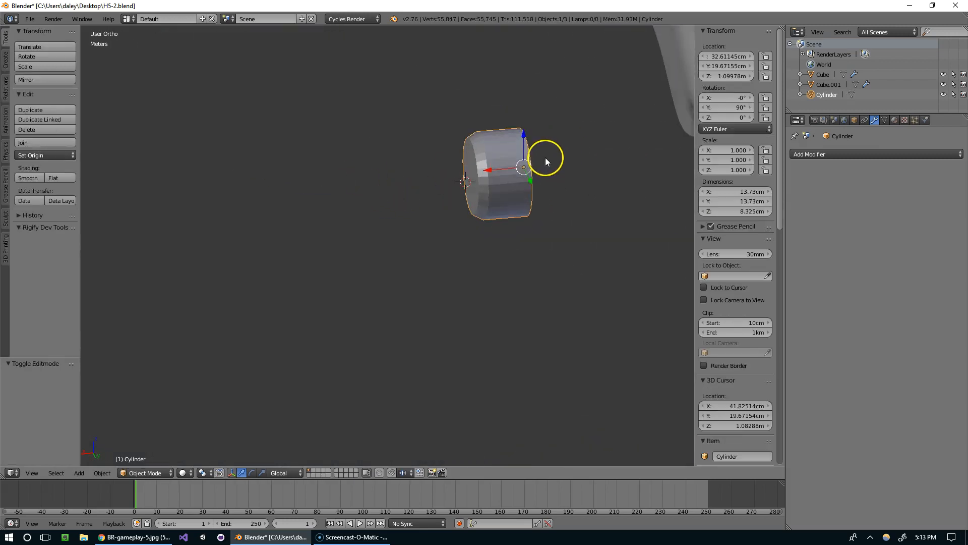
{"action": "key", "text": "ctrl+a"}
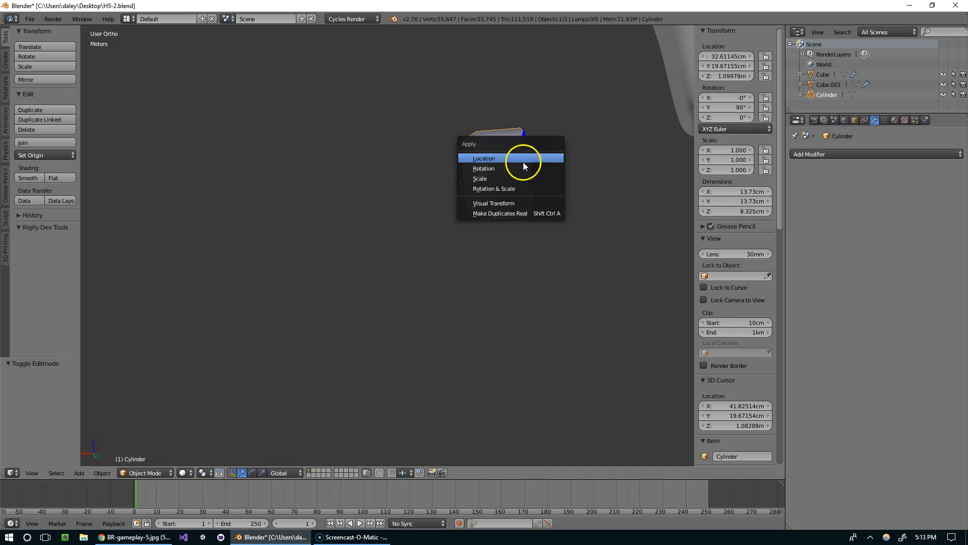
{"action": "left_click", "coordinate": [498, 188]}
{"action": "key", "text": "Tab"}
{"action": "middle_click_drag", "start_coordinate": [548, 173], "coordinate": [649, 166]}
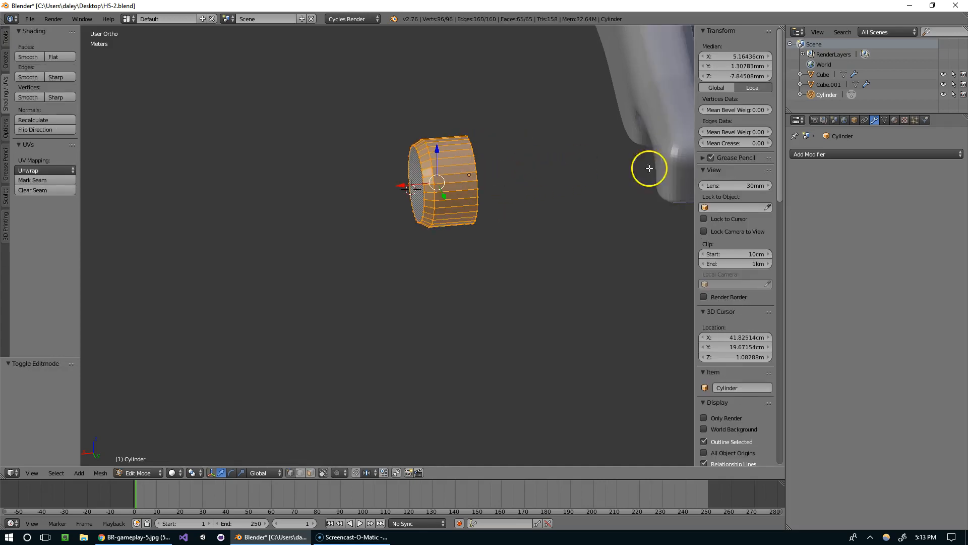
{"action": "left_click", "coordinate": [860, 152]}
{"action": "left_click", "coordinate": [759, 322]}
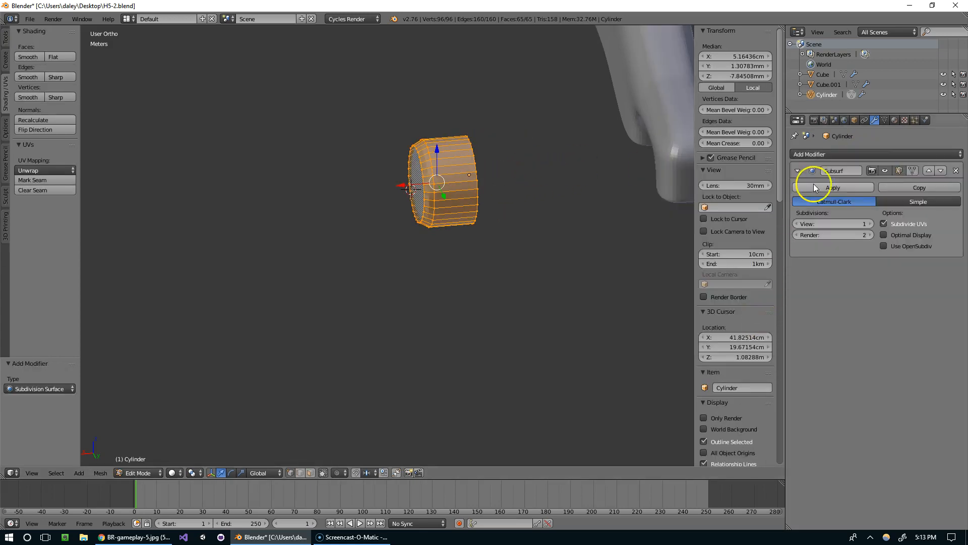
{"action": "left_click", "coordinate": [955, 171]}
Add an X-axis Mirror modifier with Clipping to the half cylinder and shift its vertices inward along X to shorten the knob
{"action": "left_click", "coordinate": [948, 154]}
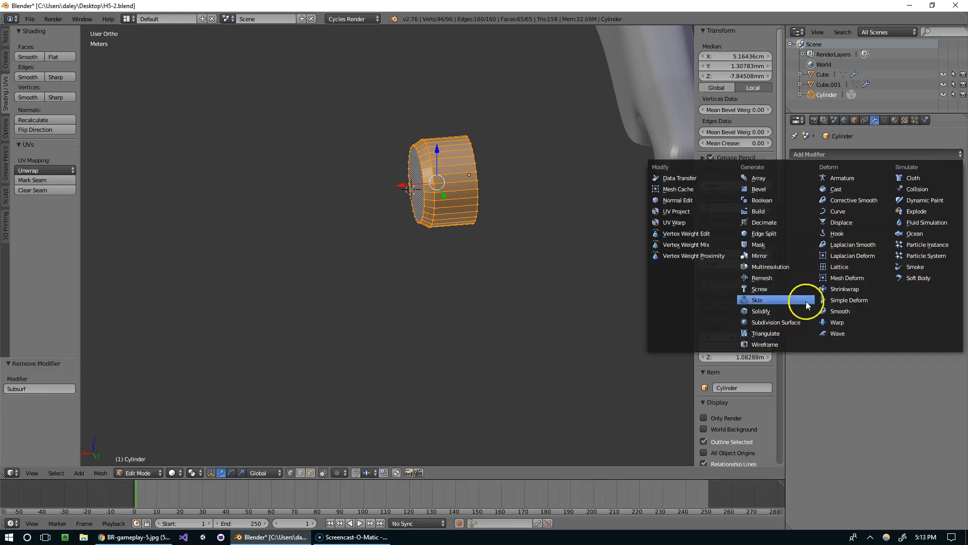
{"action": "left_click", "coordinate": [785, 256]}
{"action": "scroll", "coordinate": [572, 227], "scroll_direction": "up", "scroll_amount": 4}
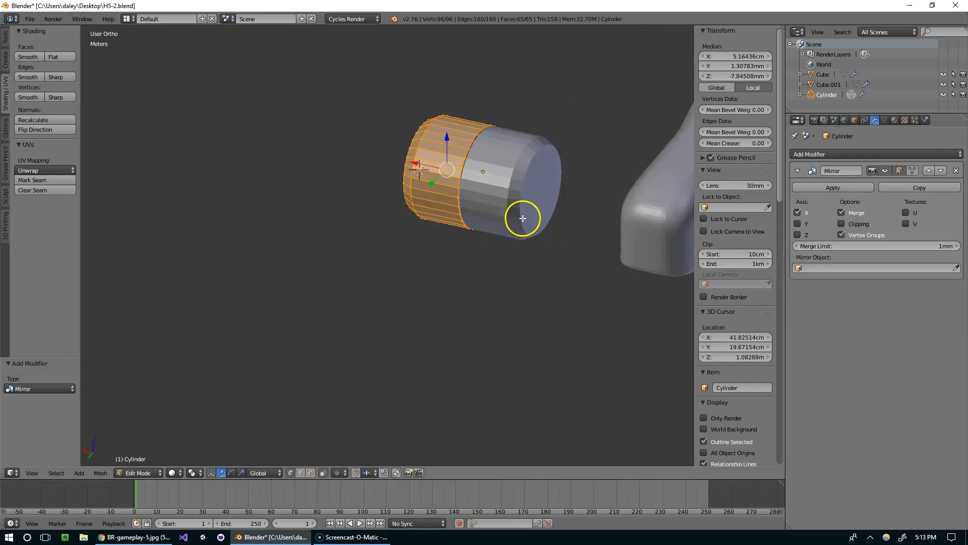
{"action": "left_click", "coordinate": [462, 159]}
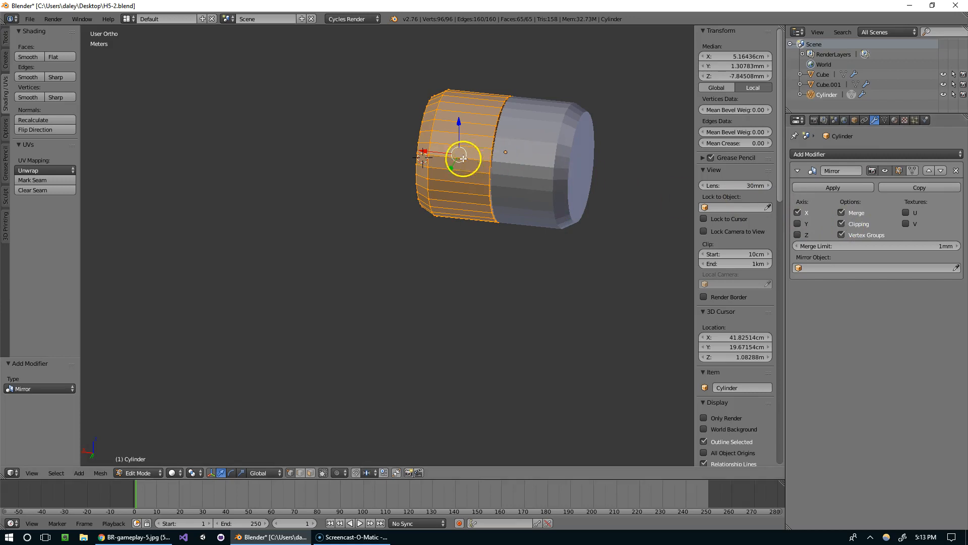
{"action": "left_click_drag", "start_coordinate": [432, 153], "coordinate": [437, 152]}
Move the mirrored knob -33.309 cm along X as an object, back onto the sight's rear foot
{"action": "key", "text": "Tab"}
{"action": "scroll", "coordinate": [536, 171], "scroll_direction": "down", "scroll_amount": 5}
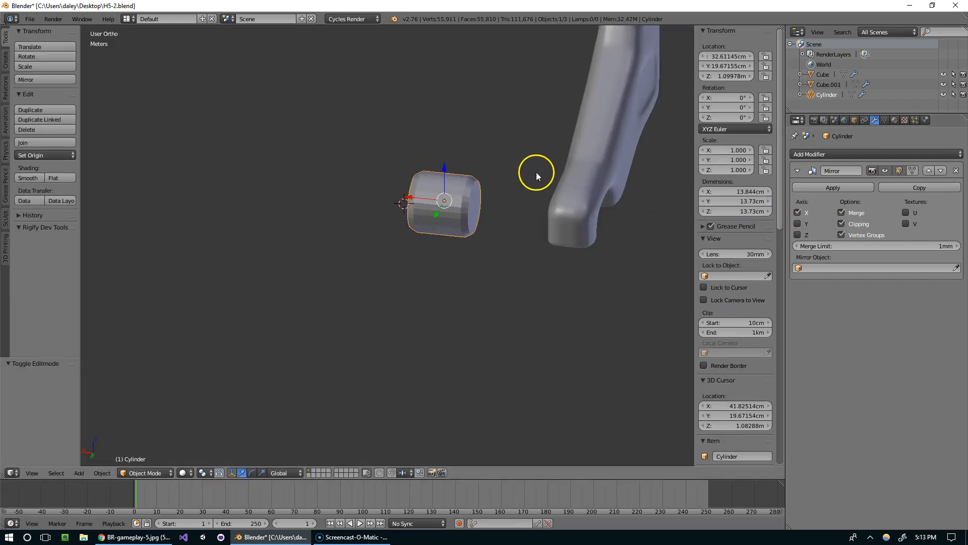
{"action": "key", "text": "g"}
{"action": "key", "text": "x"}
{"action": "left_click", "coordinate": [658, 166]}
{"action": "scroll", "coordinate": [630, 167], "scroll_direction": "up", "scroll_amount": 4}
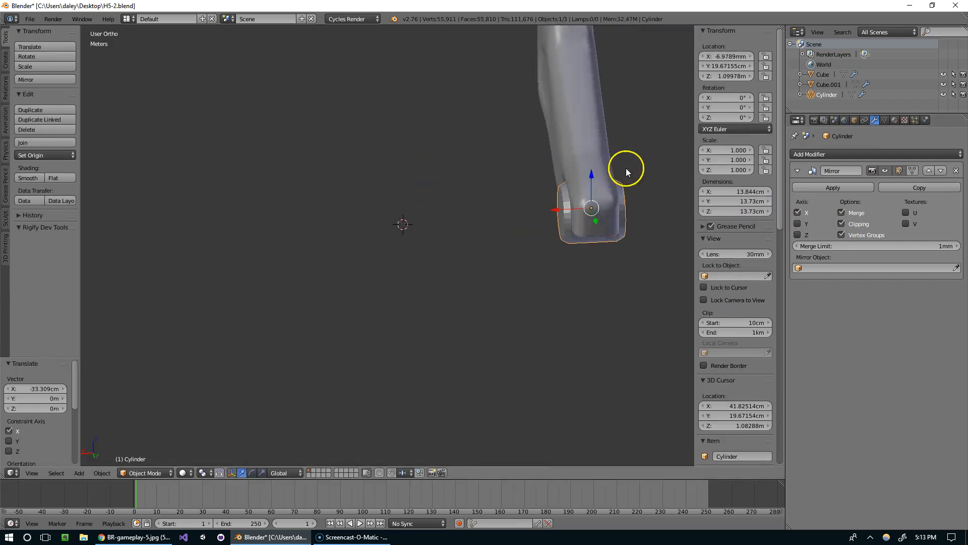
Shift the front cylinder and its mesh along the X axis to centre it on the sight bracket
{"action": "middle_click_drag", "start_coordinate": [667, 162], "coordinate": [509, 238]}
{"action": "key", "text": "g"}
{"action": "key", "text": "x"}
{"action": "left_click", "coordinate": [489, 247]}
{"action": "key", "text": "Tab"}
{"action": "right_click", "coordinate": [509, 238]}
{"action": "key", "text": "g"}
{"action": "key", "text": "x"}
{"action": "left_click", "coordinate": [472, 259]}
{"action": "key", "text": "Tab"}
{"action": "scroll", "coordinate": [471, 259], "scroll_direction": "down", "scroll_amount": 4}
{"action": "middle_click_drag", "start_coordinate": [471, 259], "coordinate": [510, 232]}
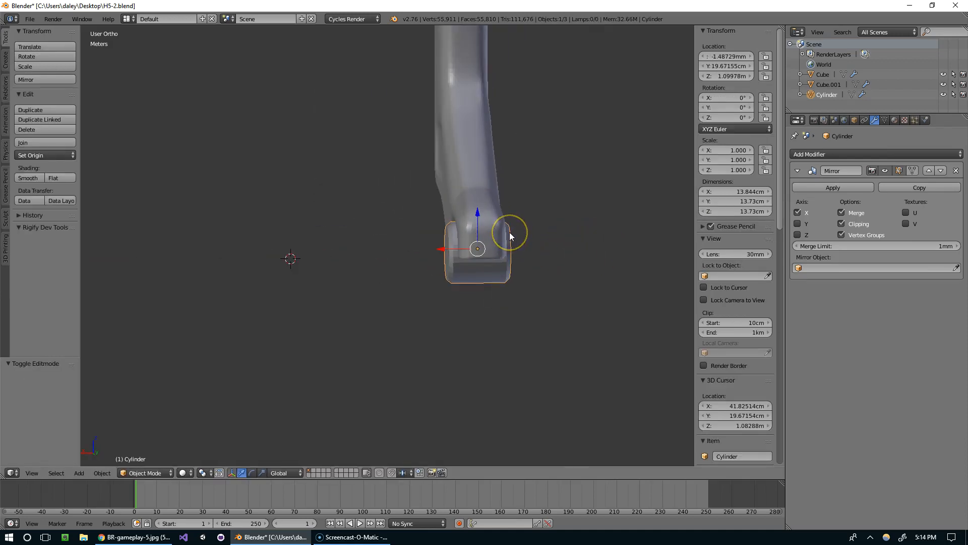
{"action": "key", "text": "KP_3"}
{"action": "scroll", "coordinate": [579, 240], "scroll_direction": "up", "scroll_amount": 5, "text": "ctrl"}
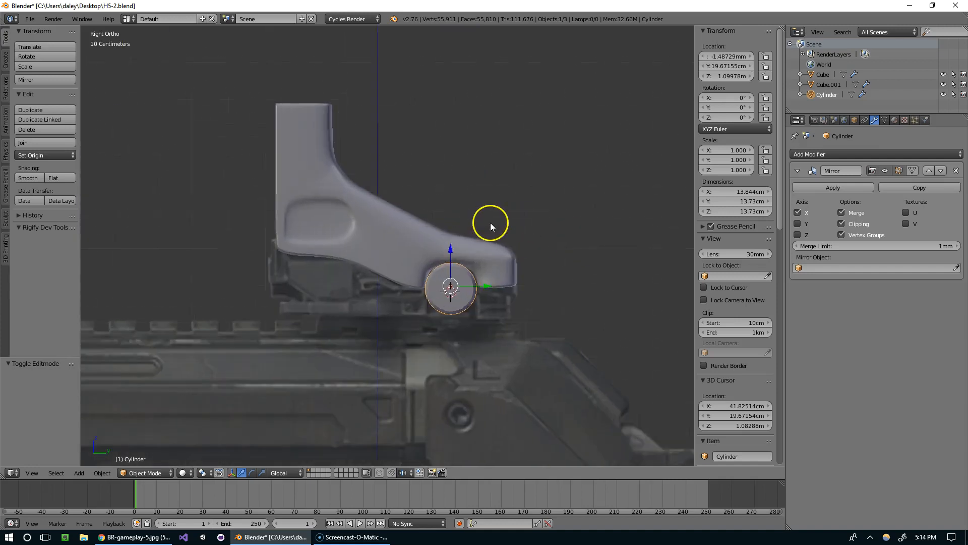
{"action": "scroll", "coordinate": [464, 222], "scroll_direction": "up", "scroll_amount": 1}
{"action": "key", "text": "Tab"}
{"action": "key", "text": "Tab"}
{"action": "right_click", "coordinate": [421, 248]}
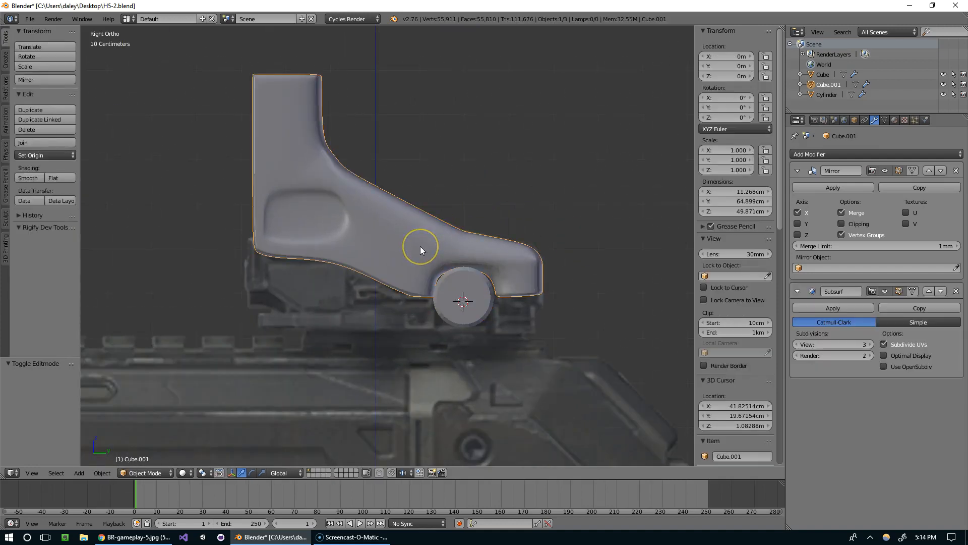
{"action": "key", "text": "h"}
{"action": "key", "text": "alt+h"}
Duplicate the front cylinder about 32 cm rearward along Y and raise the copy to the bracket's side recess
{"action": "right_click", "coordinate": [468, 276]}
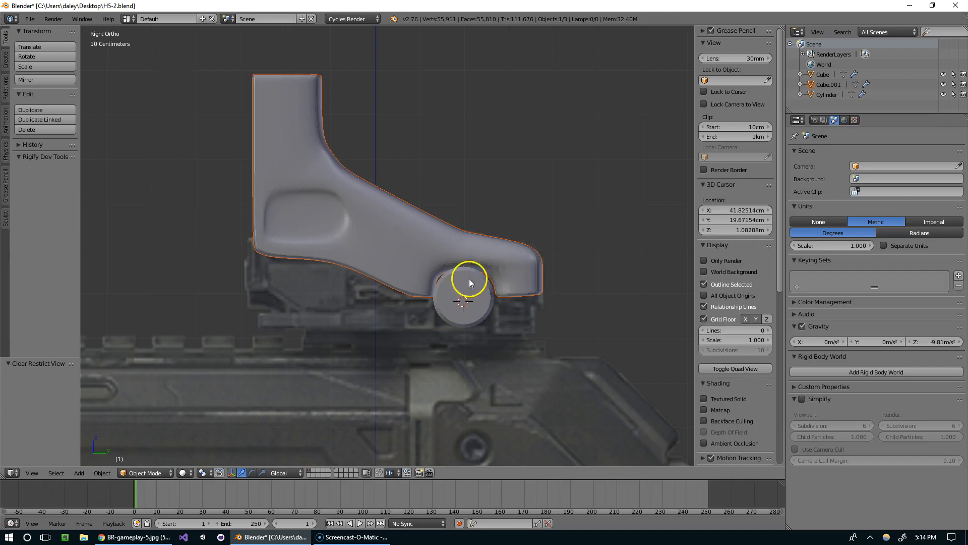
{"action": "key", "text": "shift+d"}
{"action": "key", "text": "y"}
{"action": "left_click", "coordinate": [258, 132]}
{"action": "key", "text": "g"}
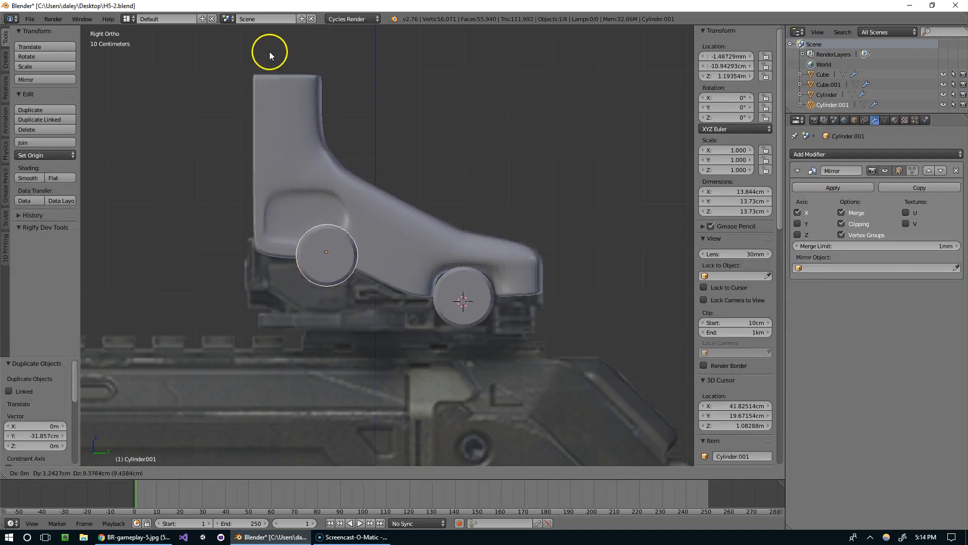
{"action": "left_click", "coordinate": [322, 444]}
{"action": "scroll", "coordinate": [385, 287], "scroll_direction": "up", "scroll_amount": 4}
Select the copied cylinder's whole mesh and scale it down to about 0.54
{"action": "key", "text": "Tab"}
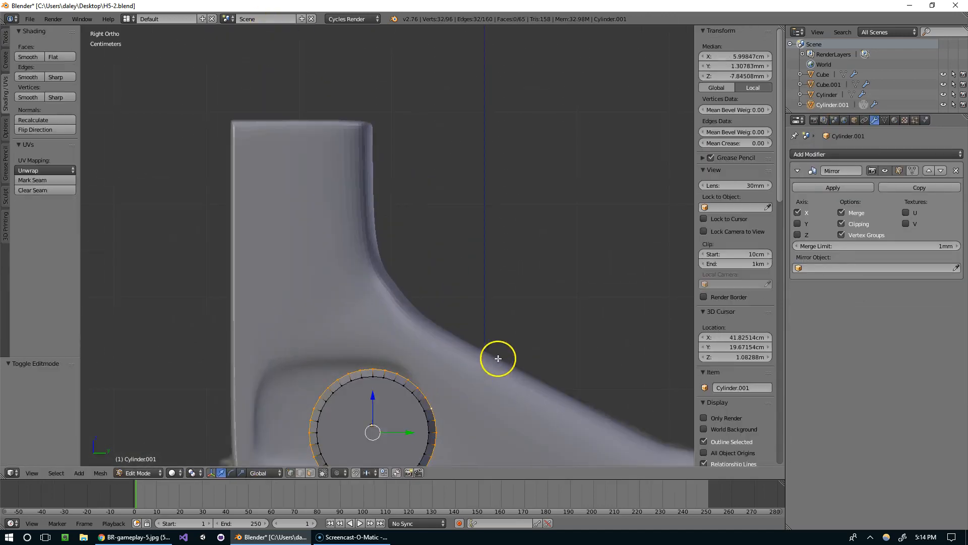
{"action": "key", "text": "a"}
{"action": "middle_click_drag", "start_coordinate": [541, 354], "coordinate": [502, 422]}
{"action": "key", "text": "s"}
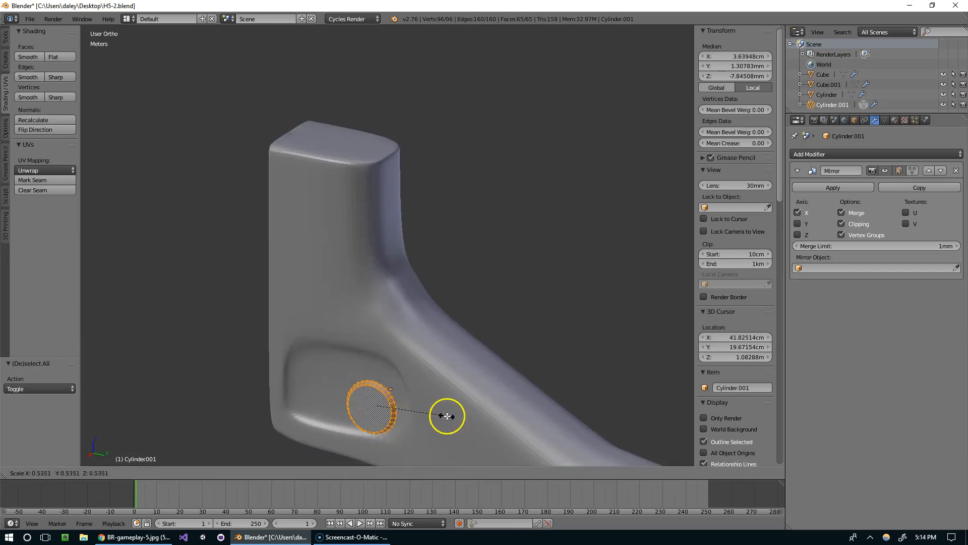
{"action": "left_click", "coordinate": [447, 415]}
Reposition and rescale the copied cylinder in wireframe side view so it sits over the front part of the side recess
{"action": "key", "text": "KP_3"}
{"action": "key", "text": "z"}
{"action": "scroll", "coordinate": [443, 328], "scroll_direction": "up", "scroll_amount": 3}
{"action": "key", "text": "s"}
{"action": "left_click", "coordinate": [545, 208]}
{"action": "key", "text": "g"}
{"action": "left_click", "coordinate": [547, 197]}
{"action": "key", "text": "s"}
{"action": "left_click", "coordinate": [527, 208]}
{"action": "key", "text": "g"}
{"action": "left_click", "coordinate": [528, 208]}
{"action": "key", "text": "s"}
{"action": "left_click", "coordinate": [540, 200]}
{"action": "middle_click_drag", "start_coordinate": [507, 234], "coordinate": [641, 215], "text": "shift"}
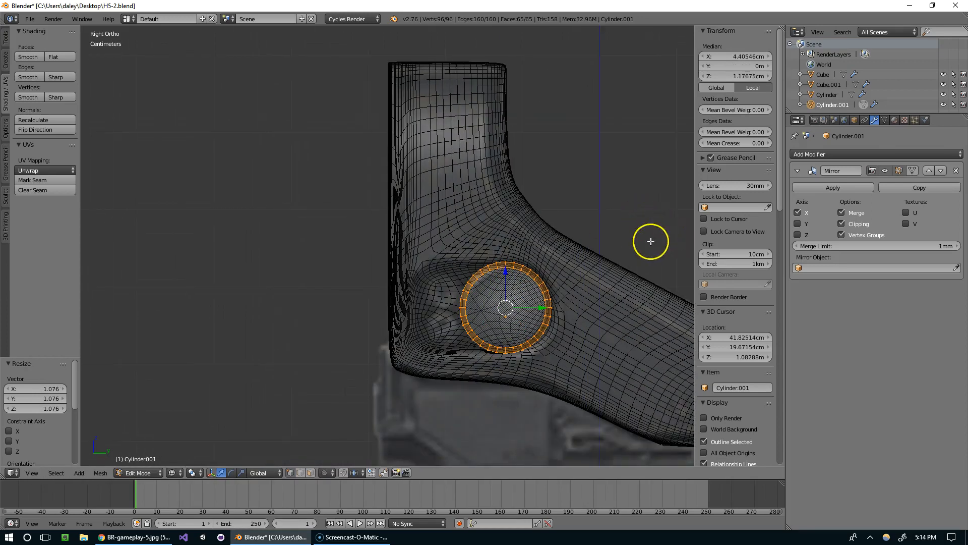
Switch to the browser and examine the rifle's sight in the BR-gameplay-5.jpg reference image
{"action": "scroll", "coordinate": [623, 256], "scroll_direction": "up", "scroll_amount": 2}
{"action": "mouse_move", "coordinate": [616, 252]}
{"action": "middle_mouse_down"}
{"action": "mouse_move", "coordinate": [538, 268]}
{"action": "mouse_move", "coordinate": [586, 235]}
{"action": "middle_mouse_up"}
{"action": "scroll", "coordinate": [538, 268], "scroll_direction": "down", "scroll_amount": 6}
{"action": "left_click_drag", "start_coordinate": [967, 25], "coordinate": [753, 40]}
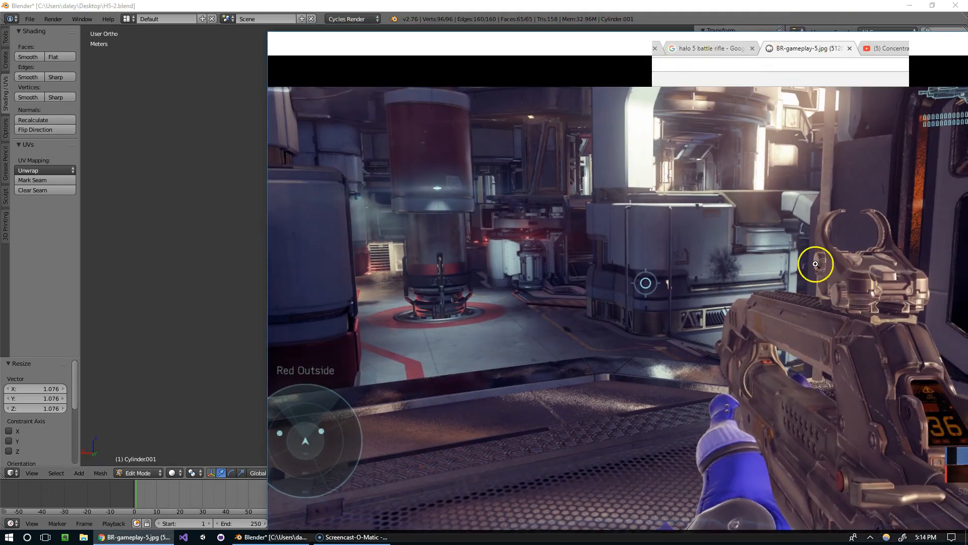
{"action": "left_click_drag", "start_coordinate": [666, 35], "coordinate": [666, 38]}
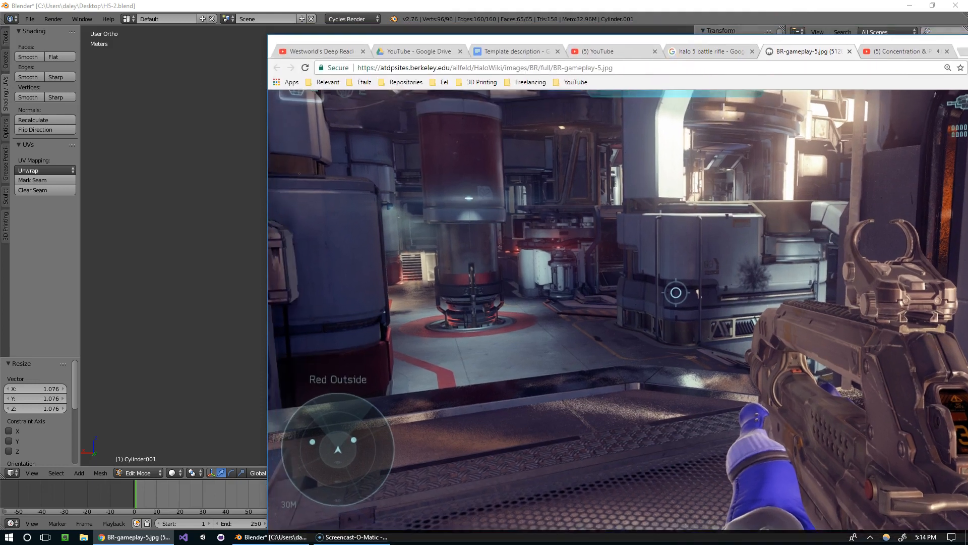
{"action": "left_click_drag", "start_coordinate": [877, 43], "coordinate": [967, 55]}
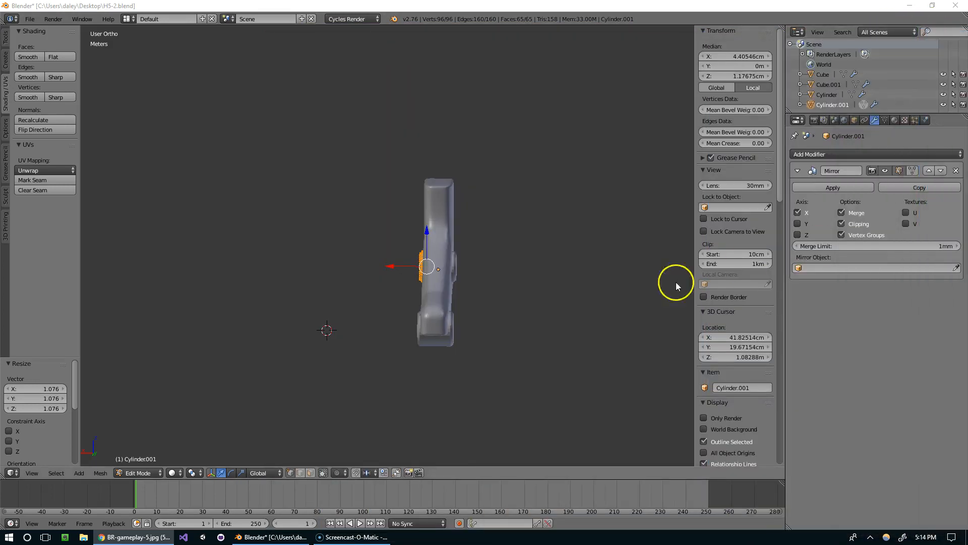
Move the rear cylinder's mesh about 2.15 cm outward along the X axis in solid shading
{"action": "middle_click_drag", "start_coordinate": [670, 285], "coordinate": [631, 284]}
{"action": "key", "text": "KP_3"}
{"action": "key", "text": "z"}
{"action": "scroll", "coordinate": [404, 324], "scroll_direction": "up", "scroll_amount": 4}
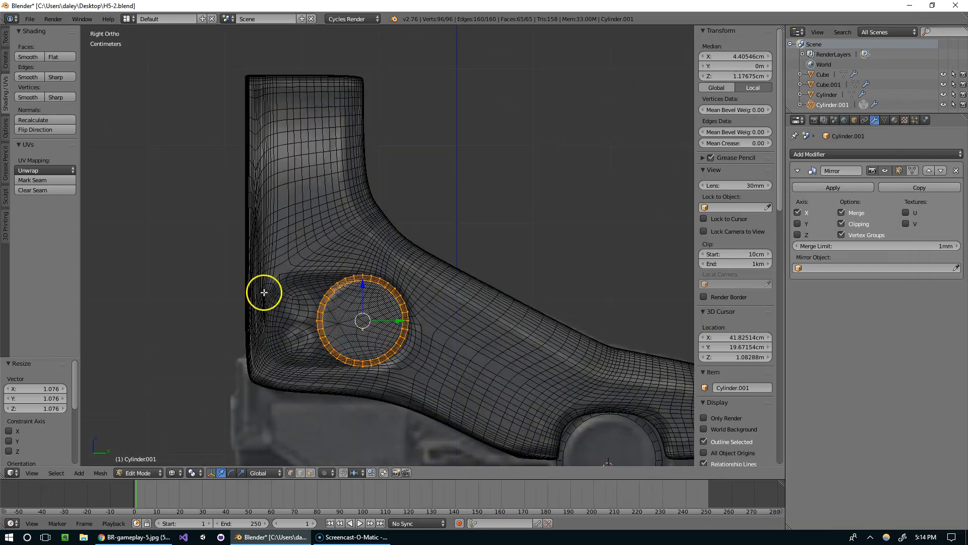
{"action": "scroll", "coordinate": [353, 322], "scroll_direction": "up", "scroll_amount": 2}
{"action": "scroll", "coordinate": [524, 276], "scroll_direction": "down", "scroll_amount": 1}
{"action": "middle_click_drag", "start_coordinate": [494, 283], "coordinate": [430, 309]}
{"action": "scroll", "coordinate": [430, 309], "scroll_direction": "down", "scroll_amount": 6}
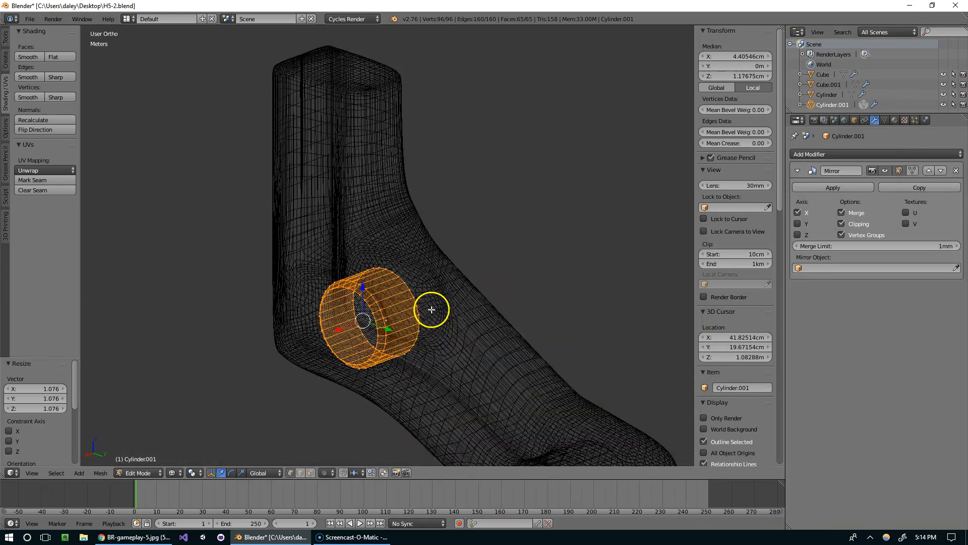
{"action": "middle_click_drag", "start_coordinate": [544, 290], "coordinate": [497, 301]}
{"action": "scroll", "coordinate": [497, 299], "scroll_direction": "up", "scroll_amount": 3}
{"action": "middle_click_drag", "start_coordinate": [370, 282], "coordinate": [348, 277]}
{"action": "key", "text": "z"}
{"action": "left_click_drag", "start_coordinate": [343, 292], "coordinate": [328, 291]}
Move the rear cylinder's mesh further out from the bracket's side along X and finish editing it
{"action": "middle_click_drag", "start_coordinate": [328, 291], "coordinate": [376, 254]}
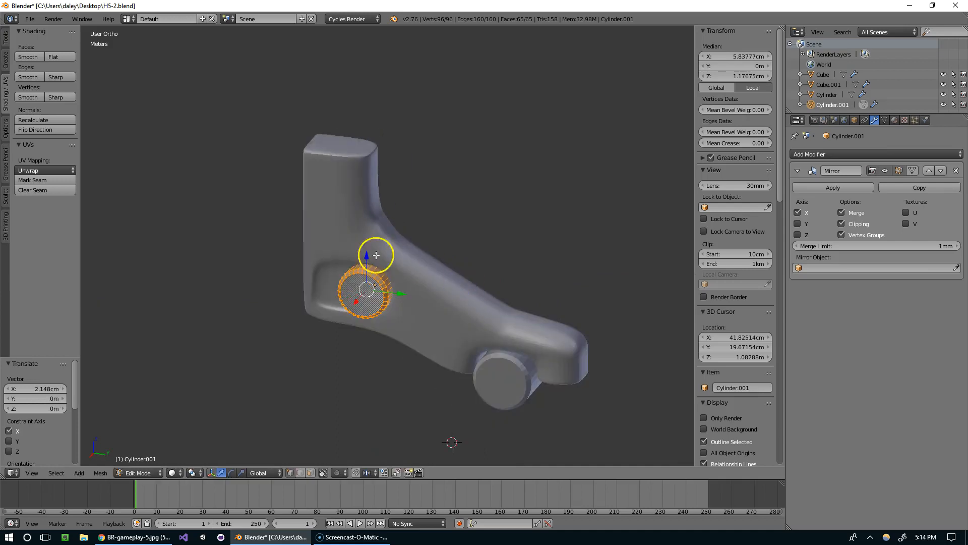
{"action": "middle_click_drag", "start_coordinate": [325, 305], "coordinate": [379, 271]}
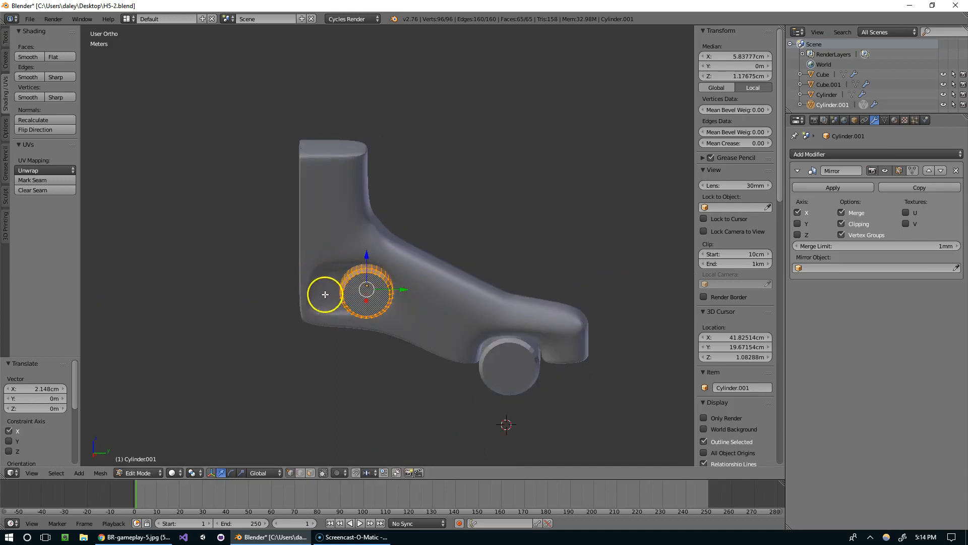
{"action": "scroll", "coordinate": [515, 322], "scroll_direction": "down", "scroll_amount": 3}
{"action": "middle_click_drag", "start_coordinate": [491, 327], "coordinate": [465, 334]}
{"action": "scroll", "coordinate": [444, 313], "scroll_direction": "up", "scroll_amount": 4}
{"action": "scroll", "coordinate": [403, 283], "scroll_direction": "down", "scroll_amount": 1}
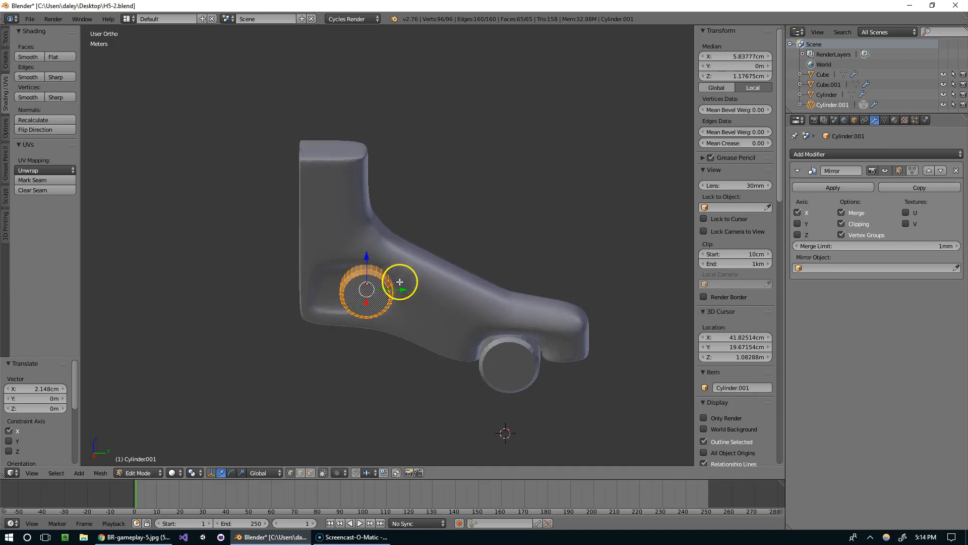
{"action": "middle_click_drag", "start_coordinate": [399, 281], "coordinate": [358, 306]}
{"action": "left_click_drag", "start_coordinate": [356, 308], "coordinate": [346, 313]}
{"action": "middle_click_drag", "start_coordinate": [346, 313], "coordinate": [382, 312]}
{"action": "key", "text": "Tab"}
Widen the front cylinder to about 20.9 cm by moving its whole mesh outward along X
{"action": "right_click", "coordinate": [476, 309]}
{"action": "key", "text": "Tab"}
{"action": "middle_click_drag", "start_coordinate": [482, 306], "coordinate": [439, 296]}
{"action": "key", "text": "a"}
{"action": "key", "text": "a"}
{"action": "key", "text": "g"}
{"action": "key", "text": "x"}
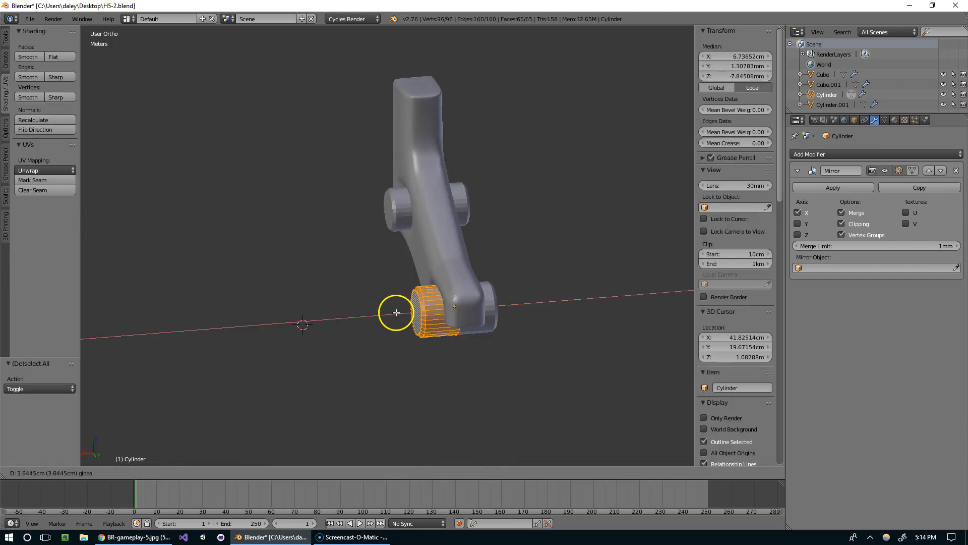
{"action": "left_click", "coordinate": [397, 312]}
{"action": "key", "text": "Tab"}
{"action": "scroll", "coordinate": [454, 301], "scroll_direction": "down", "scroll_amount": 3}
{"action": "middle_click_drag", "start_coordinate": [454, 301], "coordinate": [477, 288]}
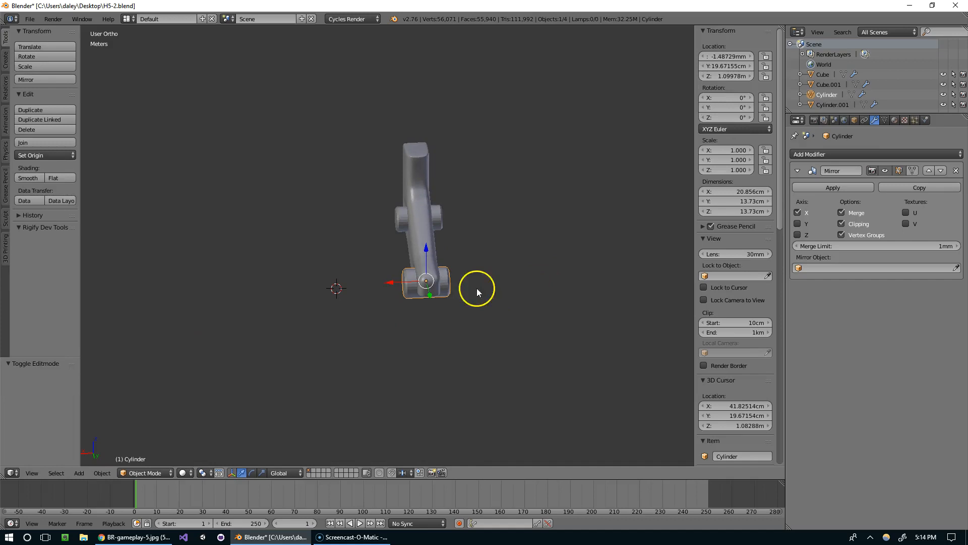
Widen the front cylinder to about 27.8 cm by moving its mesh further along X
{"action": "scroll", "coordinate": [560, 281], "scroll_direction": "up", "scroll_amount": 2}
{"action": "key", "text": "Tab"}
{"action": "key", "text": "g"}
{"action": "key", "text": "x"}
{"action": "left_click", "coordinate": [386, 300]}
{"action": "key", "text": "Tab"}
Widen the rear cylinder to about 32.6 cm by moving its mesh outward along X
{"action": "right_click", "coordinate": [411, 218]}
{"action": "key", "text": "Tab"}
{"action": "key", "text": "g"}
{"action": "key", "text": "x"}
{"action": "left_click", "coordinate": [414, 217]}
{"action": "key", "text": "Tab"}
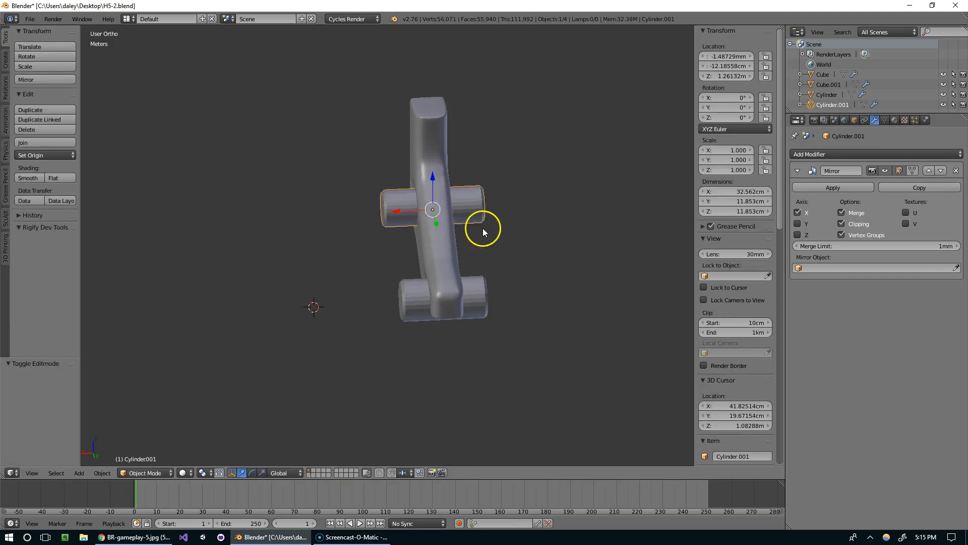
Hide both cylinders and select the bracket's entire mesh for editing
{"action": "middle_click_drag", "start_coordinate": [483, 228], "coordinate": [436, 223]}
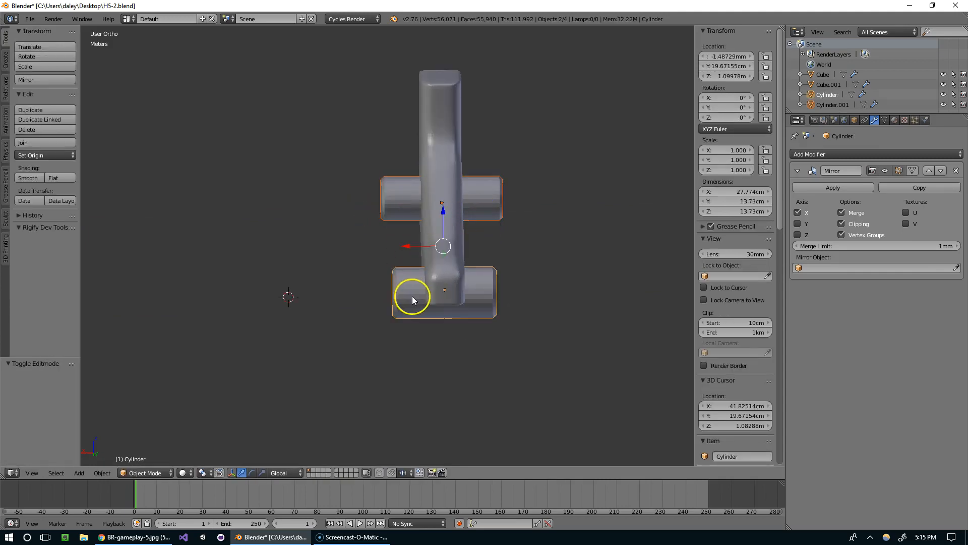
{"action": "key", "text": "h"}
{"action": "right_click", "coordinate": [450, 237]}
{"action": "key", "text": "Tab"}
{"action": "middle_click_drag", "start_coordinate": [450, 237], "coordinate": [471, 236]}
{"action": "key", "text": "a"}
{"action": "key", "text": "a"}
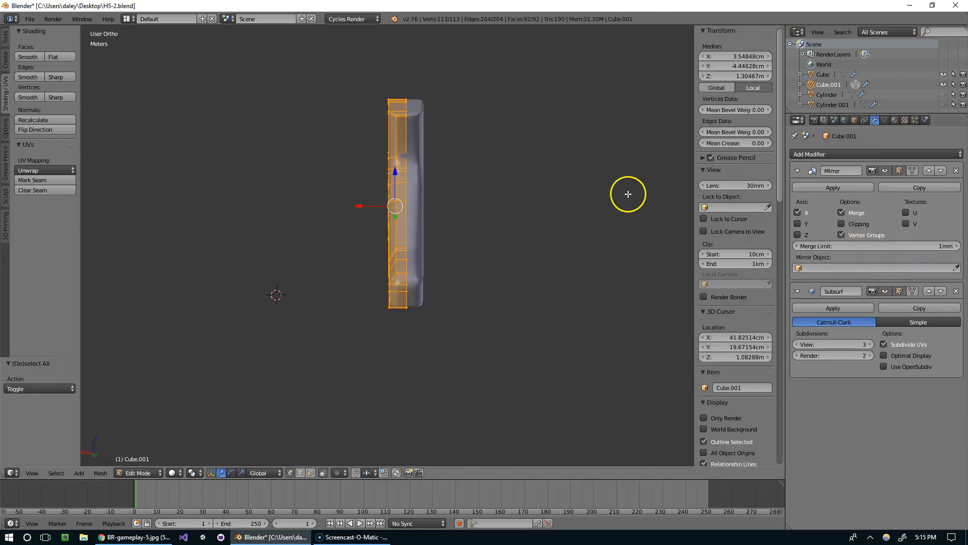
Try to move the bracket half outward along the X axis
{"action": "left_click", "coordinate": [856, 226]}
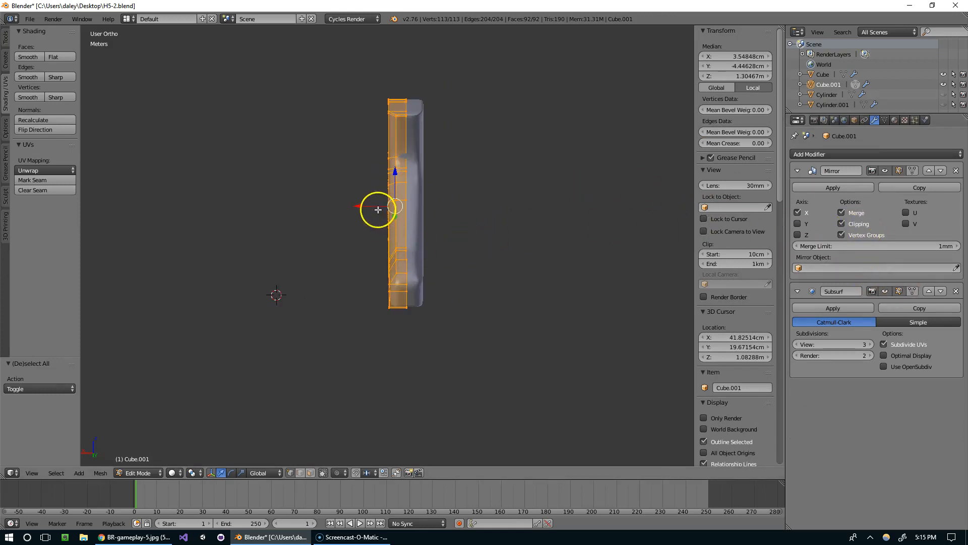
{"action": "mouse_move", "coordinate": [362, 206]}
{"action": "left_mouse_down"}
{"action": "mouse_move", "coordinate": [343, 208]}
{"action": "mouse_move", "coordinate": [356, 207]}
{"action": "left_mouse_up"}
{"action": "key", "text": "ctrl+z"}
{"action": "left_click", "coordinate": [857, 224]}
Move the bracket half outward along X to leave a wide gap between the two mirrored sides
{"action": "middle_click_drag", "start_coordinate": [356, 207], "coordinate": [414, 228]}
{"action": "scroll", "coordinate": [466, 211], "scroll_direction": "up", "scroll_amount": 3}
{"action": "left_click_drag", "start_coordinate": [349, 294], "coordinate": [337, 294]}
{"action": "middle_click_drag", "start_coordinate": [337, 294], "coordinate": [369, 221]}
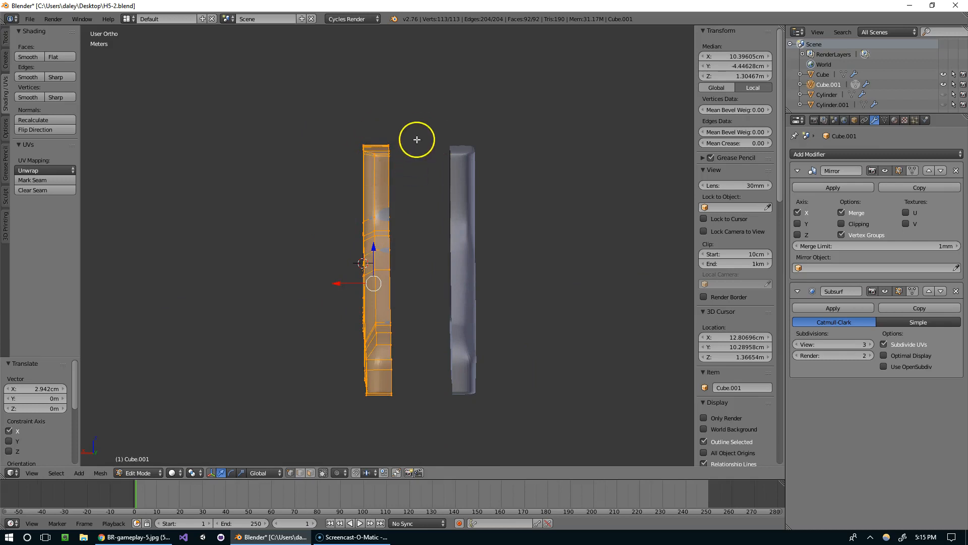
{"action": "left_click_drag", "start_coordinate": [347, 283], "coordinate": [336, 284]}
{"action": "mouse_move", "coordinate": [361, 287]}
{"action": "middle_mouse_down"}
{"action": "mouse_move", "coordinate": [424, 305]}
{"action": "mouse_move", "coordinate": [368, 298]}
{"action": "middle_mouse_up"}
{"action": "left_click_drag", "start_coordinate": [327, 290], "coordinate": [338, 289]}
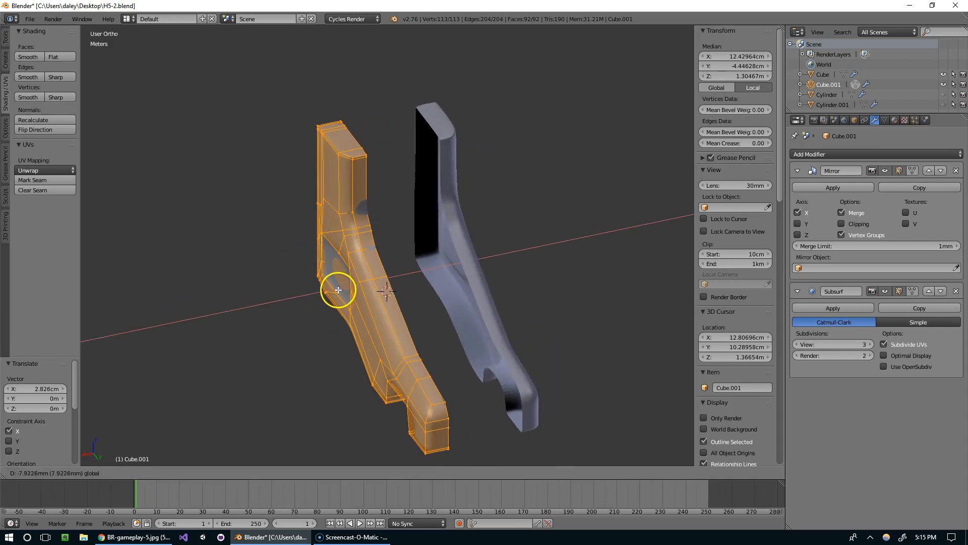
Select the bracket half's open inner edge path from the upright's base around the front end and underside to the back
{"action": "key", "text": "Tab"}
{"action": "middle_click_drag", "start_coordinate": [348, 280], "coordinate": [394, 271]}
{"action": "key", "text": "Tab"}
{"action": "scroll", "coordinate": [403, 220], "scroll_direction": "up", "scroll_amount": 3}
{"action": "right_click", "coordinate": [415, 203]}
{"action": "scroll", "coordinate": [366, 327], "scroll_direction": "down", "scroll_amount": 3}
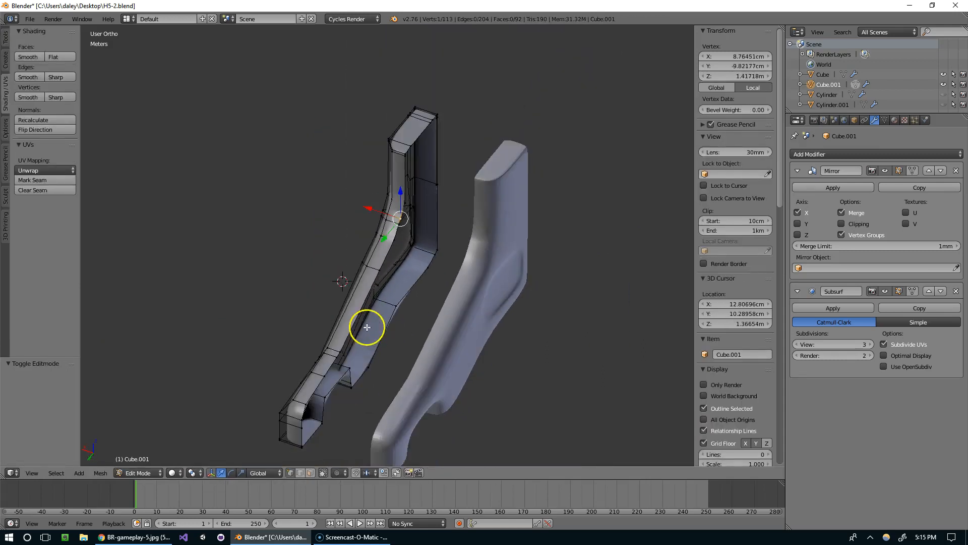
{"action": "right_click", "coordinate": [305, 401], "text": "ctrl"}
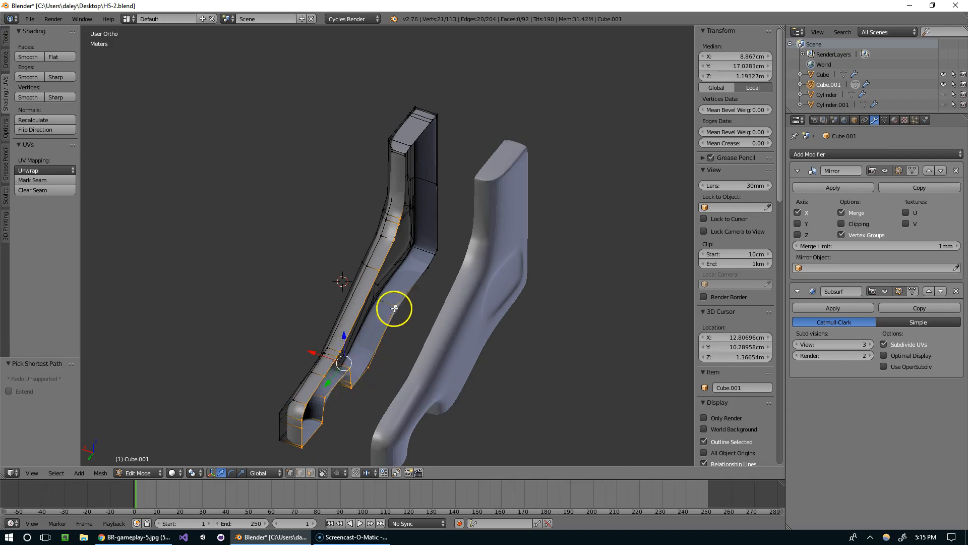
{"action": "scroll", "coordinate": [436, 187], "scroll_direction": "up", "scroll_amount": 4}
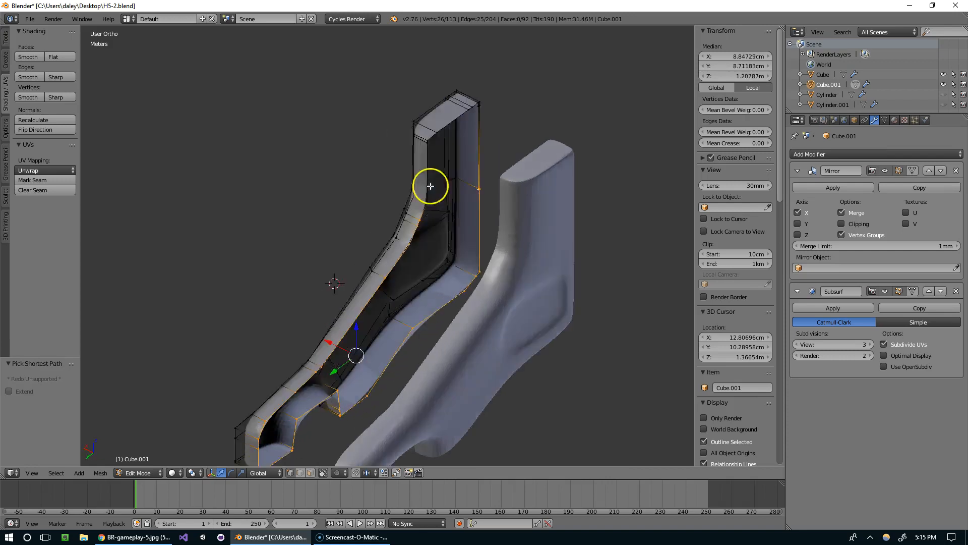
Extrude the selected inner edges and move them along X to the mirror plane with the Mirror modifier's clipping enabled
{"action": "key", "text": "e"}
{"action": "key", "text": "x"}
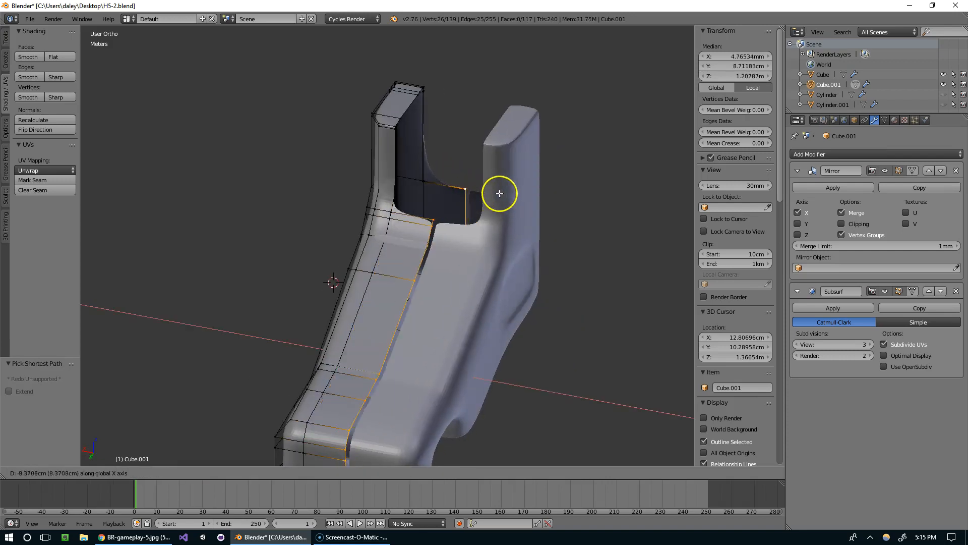
{"action": "left_click", "coordinate": [496, 191]}
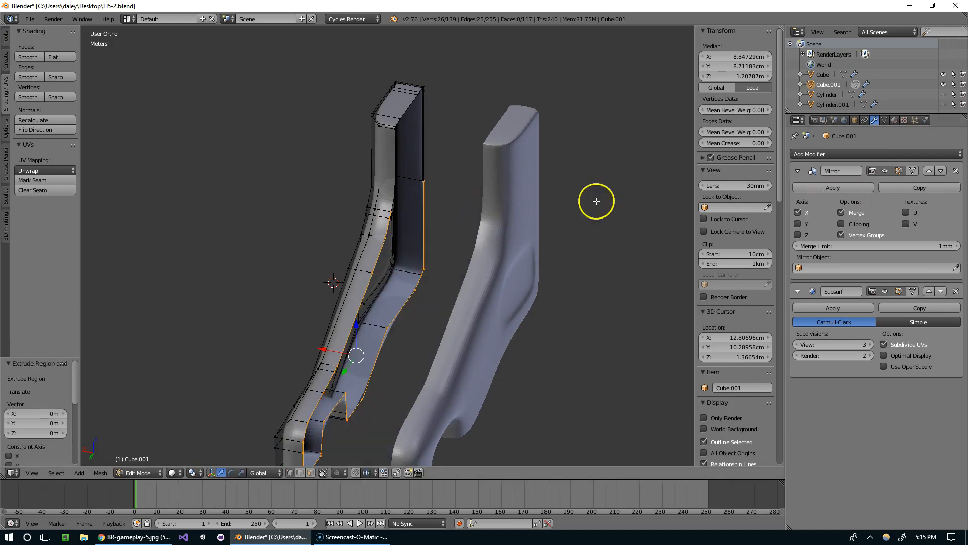
{"action": "left_click", "coordinate": [841, 224]}
{"action": "key", "text": "g"}
{"action": "key", "text": "x"}
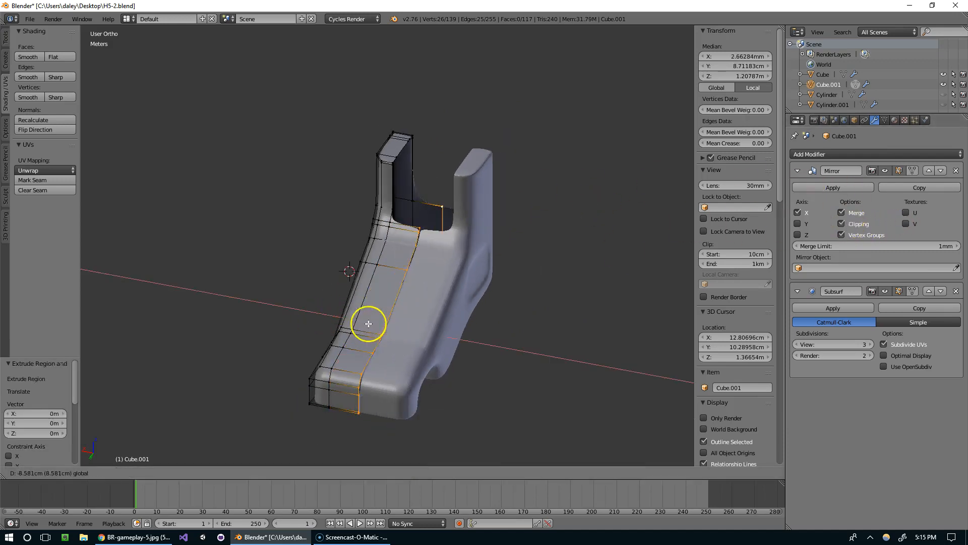
{"action": "left_click", "coordinate": [416, 308]}
{"action": "scroll", "coordinate": [428, 283], "scroll_direction": "up", "scroll_amount": 6}
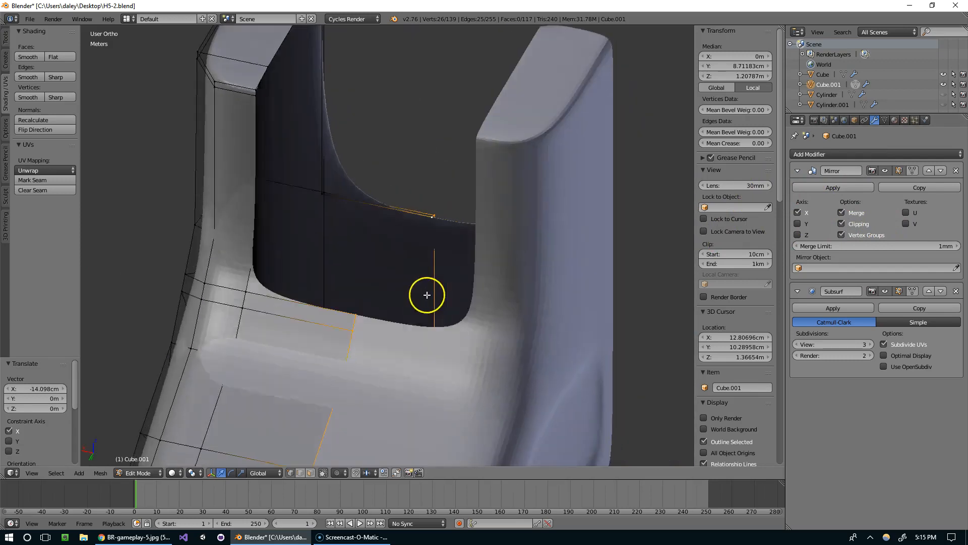
Examine the bridge between the two bracket halves and the inner sides of the uprights
{"action": "middle_click_drag", "start_coordinate": [427, 295], "coordinate": [440, 286]}
{"action": "right_click", "coordinate": [339, 317]}
{"action": "scroll", "coordinate": [386, 265], "scroll_direction": "down", "scroll_amount": 4}
{"action": "middle_click_drag", "start_coordinate": [387, 263], "coordinate": [434, 249]}
{"action": "scroll", "coordinate": [396, 244], "scroll_direction": "down", "scroll_amount": 3}
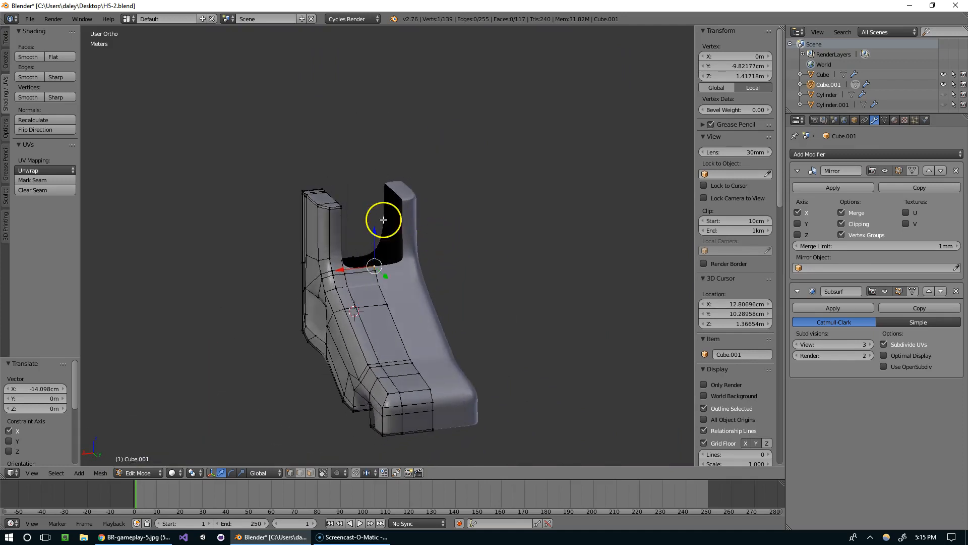
{"action": "scroll", "coordinate": [383, 220], "scroll_direction": "up", "scroll_amount": 1}
{"action": "middle_click_drag", "start_coordinate": [344, 189], "coordinate": [495, 217]}
{"action": "scroll", "coordinate": [389, 177], "scroll_direction": "up", "scroll_amount": 2}
{"action": "middle_click_drag", "start_coordinate": [495, 216], "coordinate": [441, 231]}
{"action": "mouse_move", "coordinate": [416, 302]}
{"action": "middle_mouse_down"}
{"action": "mouse_move", "coordinate": [469, 363]}
{"action": "mouse_move", "coordinate": [506, 272]}
{"action": "mouse_move", "coordinate": [592, 212]}
{"action": "mouse_move", "coordinate": [409, 236]}
{"action": "mouse_move", "coordinate": [427, 287]}
{"action": "middle_mouse_up"}
{"action": "scroll", "coordinate": [410, 236], "scroll_direction": "up", "scroll_amount": 3}
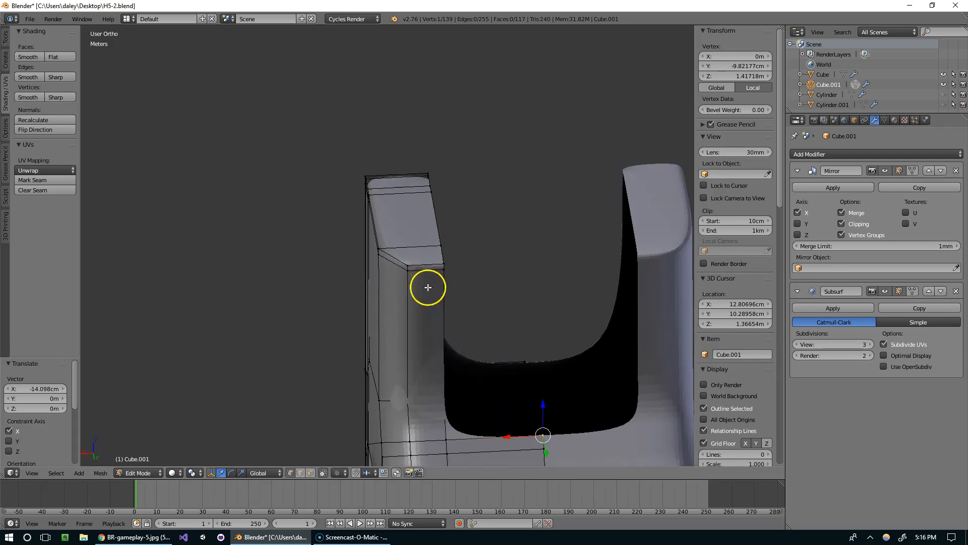
Try adding a horizontal loop cut across the bracket's upright
{"action": "middle_click_drag", "start_coordinate": [445, 244], "coordinate": [415, 283]}
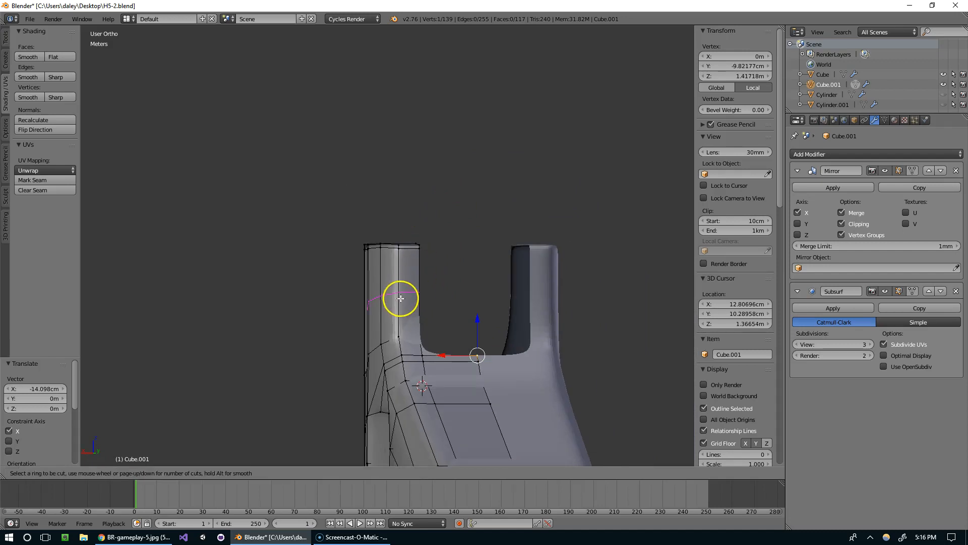
{"action": "left_click", "coordinate": [400, 299]}
{"action": "left_click", "coordinate": [401, 316]}
{"action": "middle_click_drag", "start_coordinate": [402, 315], "coordinate": [96, 320]}
{"action": "middle_click_drag", "start_coordinate": [465, 335], "coordinate": [411, 308]}
{"action": "key", "text": "ctrl+z"}
{"action": "scroll", "coordinate": [382, 287], "scroll_direction": "up", "scroll_amount": 2}
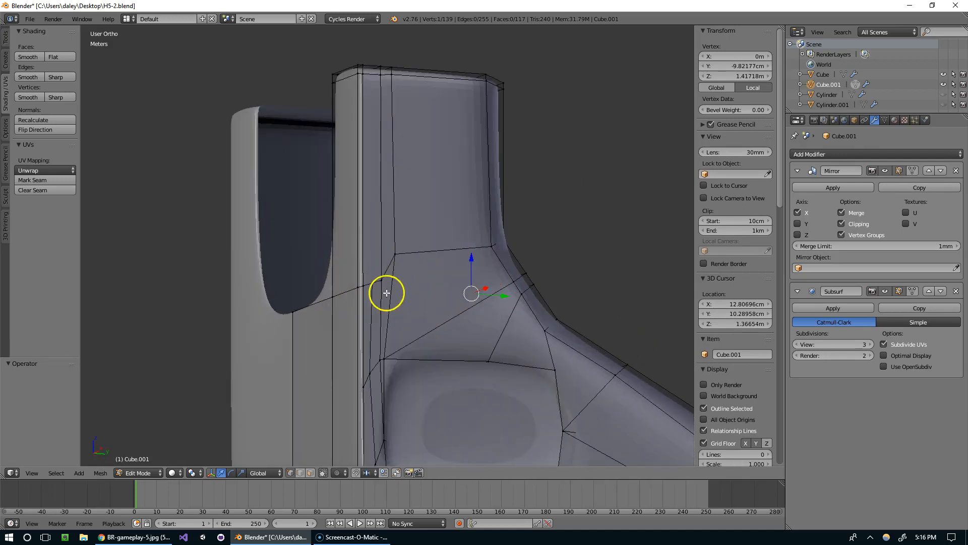
Subdivide the upright's inner vertical edge with a single cut
{"action": "middle_click_drag", "start_coordinate": [360, 286], "coordinate": [409, 261]}
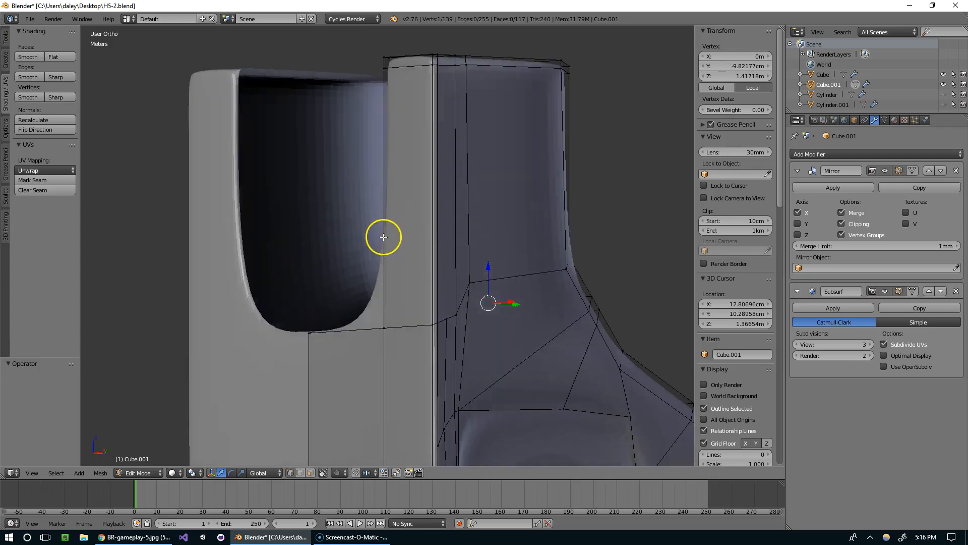
{"action": "key", "text": "ctrl+Tab"}
{"action": "left_click", "coordinate": [397, 261]}
{"action": "right_click", "coordinate": [388, 235]}
{"action": "middle_click_drag", "start_coordinate": [389, 235], "coordinate": [453, 245]}
{"action": "key", "text": "w"}
{"action": "left_click", "coordinate": [448, 243]}
Lower the new vertex on the upright's inner edge about 6.7 cm along Z
{"action": "key", "text": "ctrl+Tab"}
{"action": "left_click", "coordinate": [388, 196]}
{"action": "right_click", "coordinate": [384, 198]}
{"action": "key", "text": "g"}
{"action": "key", "text": "z"}
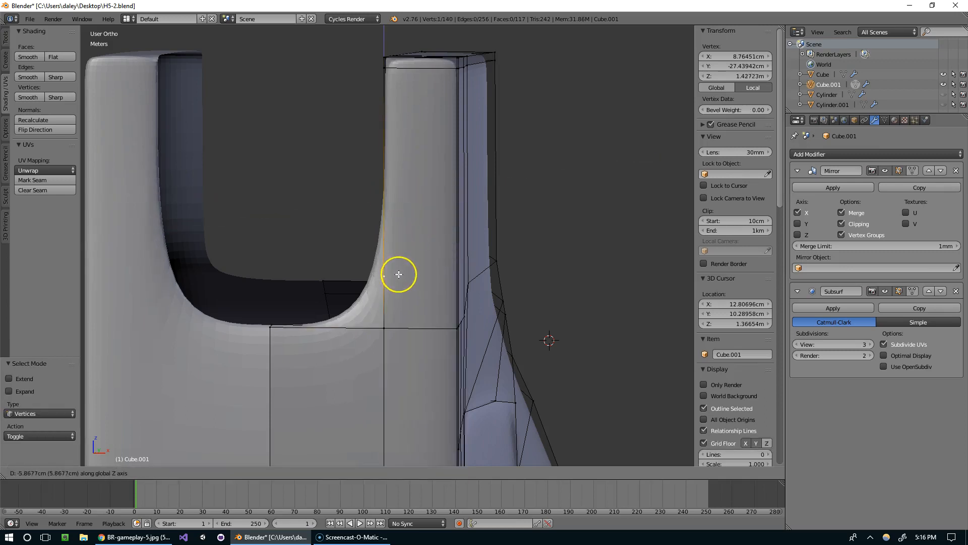
{"action": "left_click", "coordinate": [398, 281]}
{"action": "middle_click_drag", "start_coordinate": [397, 283], "coordinate": [393, 286]}
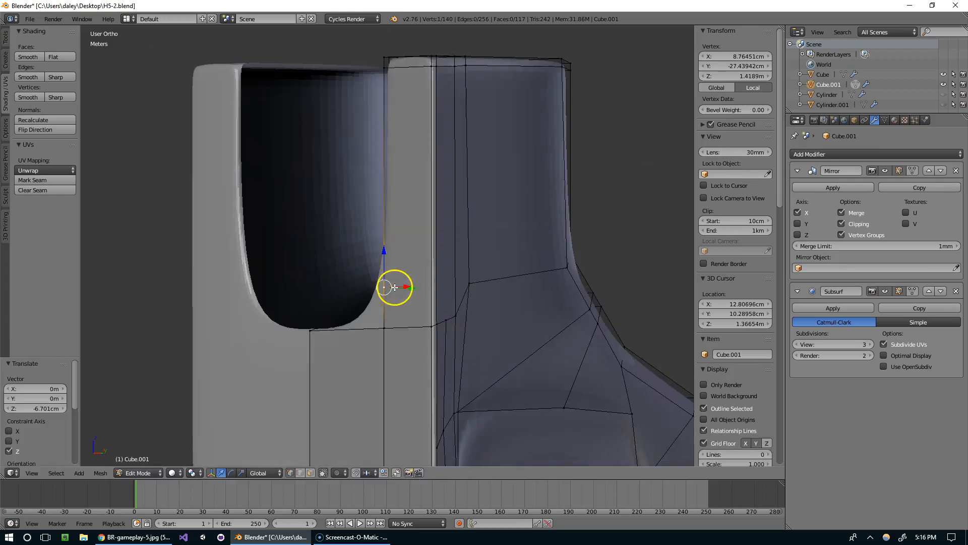
Subdivide the vertical edges of the narrow strip at the upright's outer corner with one cut
{"action": "key", "text": "ctrl+Tab"}
{"action": "left_click", "coordinate": [427, 283]}
{"action": "key", "text": "ctrl+Tab"}
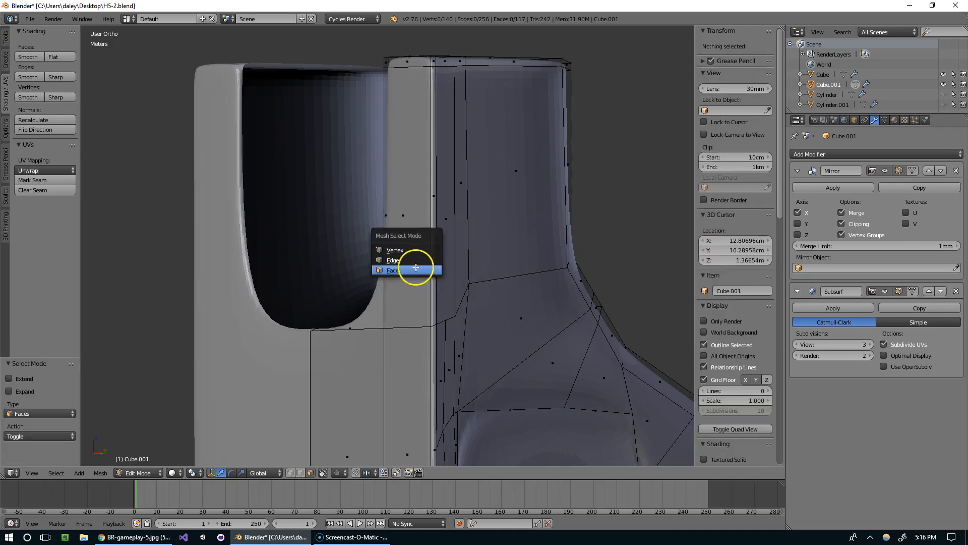
{"action": "left_click", "coordinate": [416, 260]}
{"action": "right_click", "coordinate": [423, 261]}
{"action": "middle_click_drag", "start_coordinate": [422, 261], "coordinate": [393, 264]}
{"action": "middle_click_drag", "start_coordinate": [457, 241], "coordinate": [535, 231]}
{"action": "key", "text": "w"}
{"action": "left_click", "coordinate": [534, 232]}
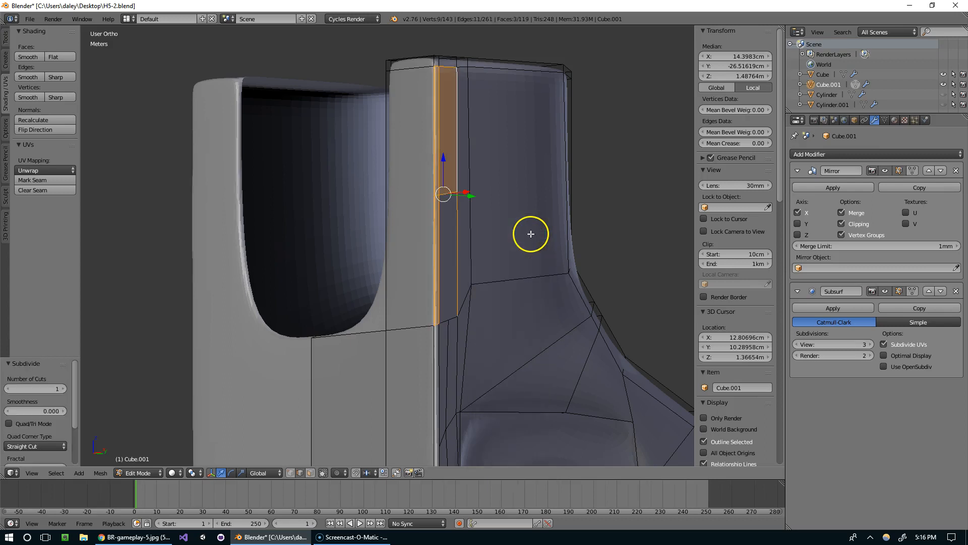
Lower the new cut edges on the corner strip about 7.25 cm along Z
{"action": "middle_click_drag", "start_coordinate": [469, 195], "coordinate": [442, 182]}
{"action": "right_click", "coordinate": [465, 192]}
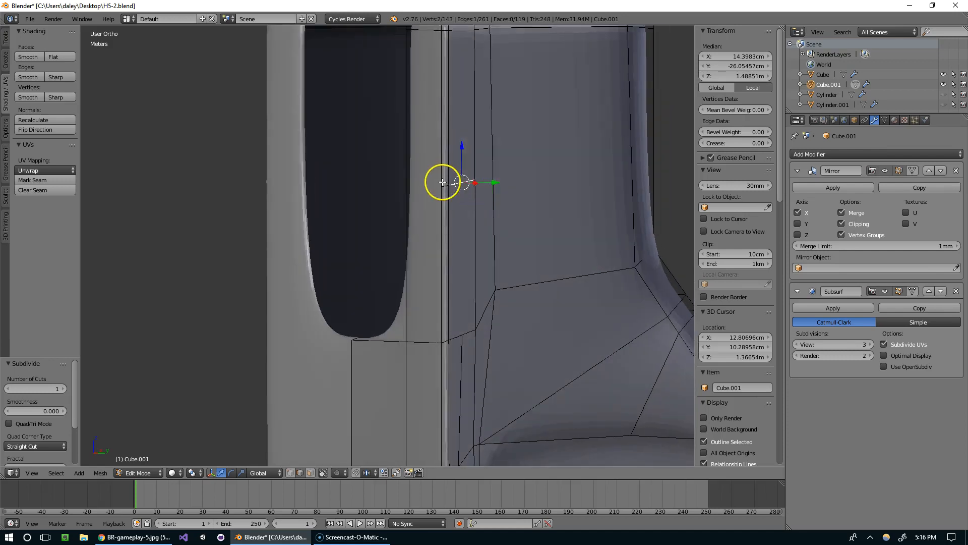
{"action": "left_click_drag", "start_coordinate": [458, 161], "coordinate": [463, 235]}
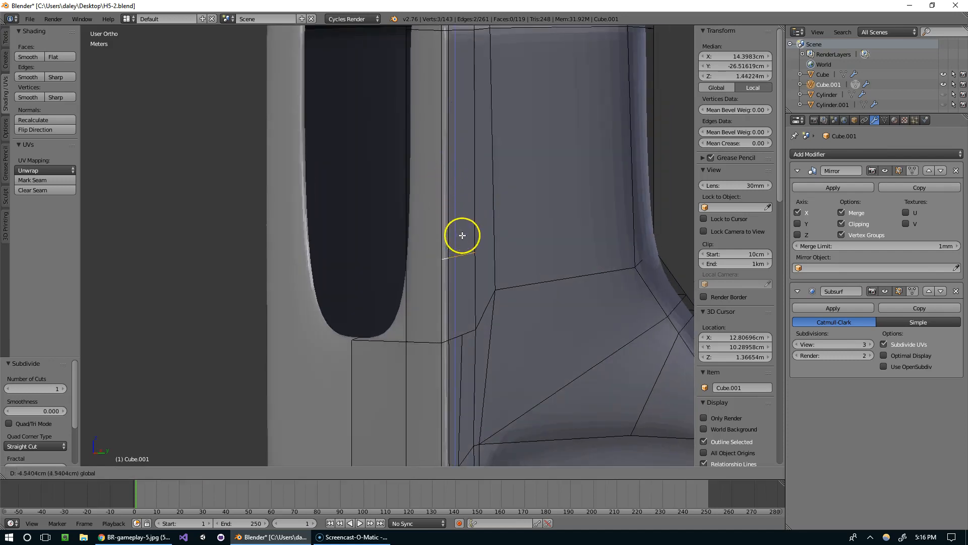
{"action": "left_click_drag", "start_coordinate": [465, 276], "coordinate": [465, 278]}
Connect the lowered vertices across the upright's end face and corner strip to form a continuous horizontal cut
{"action": "key", "text": "ctrl+Tab"}
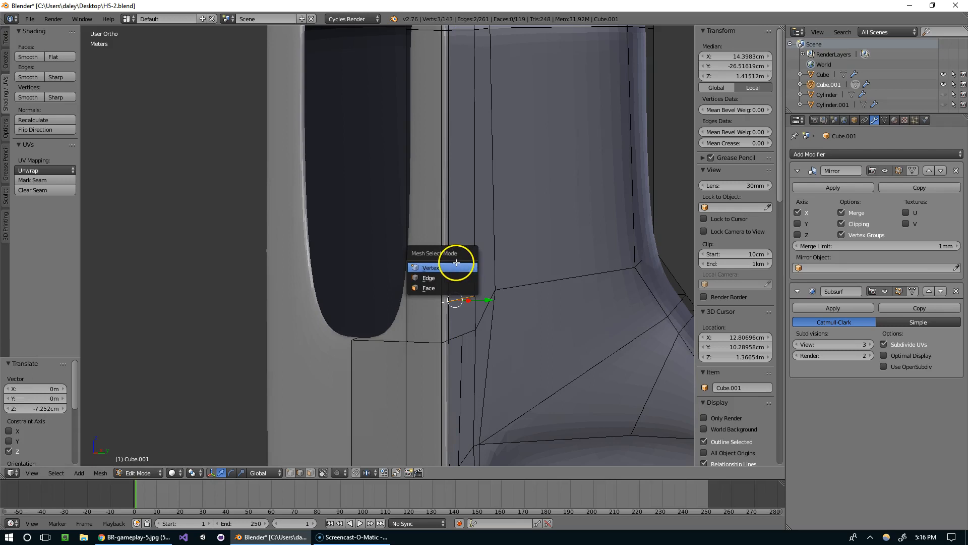
{"action": "left_click", "coordinate": [457, 263]}
{"action": "middle_click_drag", "start_coordinate": [456, 262], "coordinate": [421, 255]}
{"action": "right_click", "coordinate": [372, 298]}
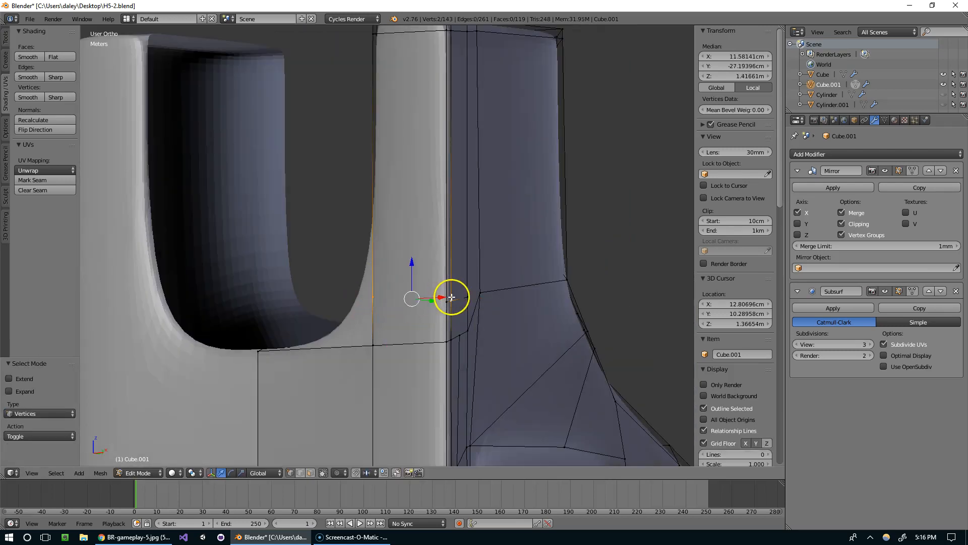
{"action": "middle_click_drag", "start_coordinate": [433, 302], "coordinate": [481, 254]}
{"action": "right_click", "coordinate": [441, 305], "text": "shift"}
{"action": "key", "text": "j"}
{"action": "right_click", "coordinate": [443, 302]}
{"action": "right_click", "coordinate": [464, 294], "text": "shift"}
{"action": "key", "text": "j"}
Select the horizontal edge path around the upright's base, flatten it with a Z scale of 0, and raise it about 6.8 mm
{"action": "right_click", "coordinate": [522, 281], "text": "shift"}
{"action": "right_click", "coordinate": [436, 302], "text": "ctrl"}
{"action": "key", "text": "s"}
{"action": "key", "text": "0"}
{"action": "key", "text": "Return"}
Add four horizontal loop cuts spaced up the height of the upright
{"action": "key", "text": "ctrl+r"}
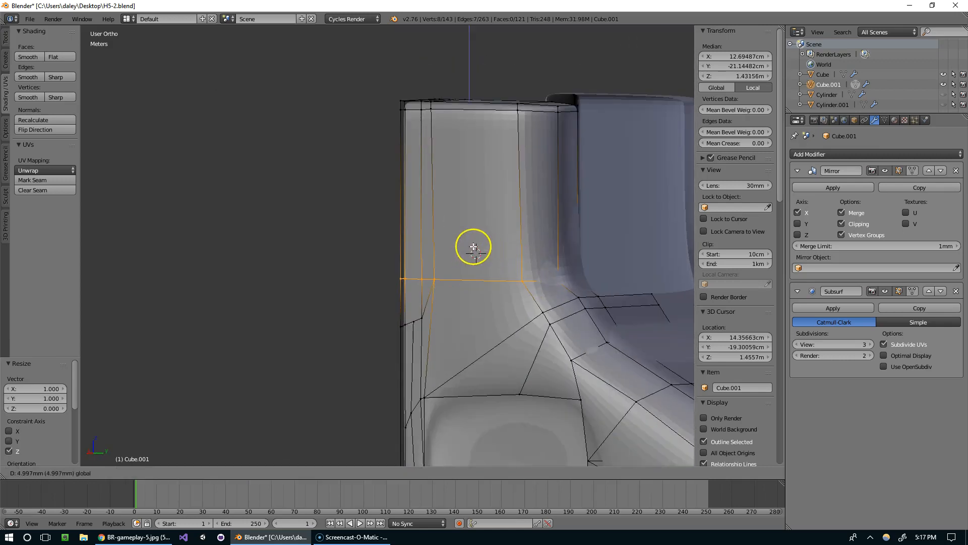
{"action": "left_click", "coordinate": [522, 209]}
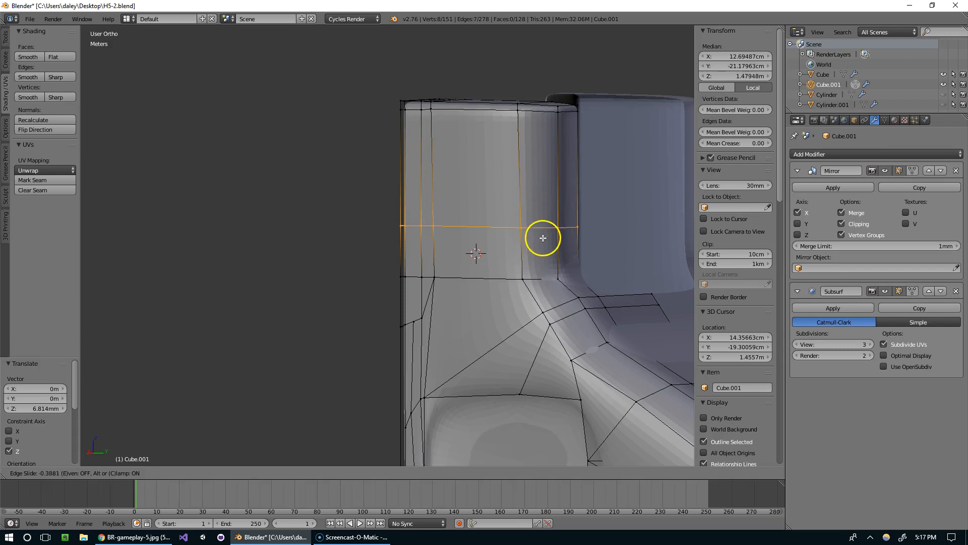
{"action": "left_click", "coordinate": [543, 237]}
{"action": "key", "text": "ctrl+r"}
{"action": "left_click", "coordinate": [548, 187]}
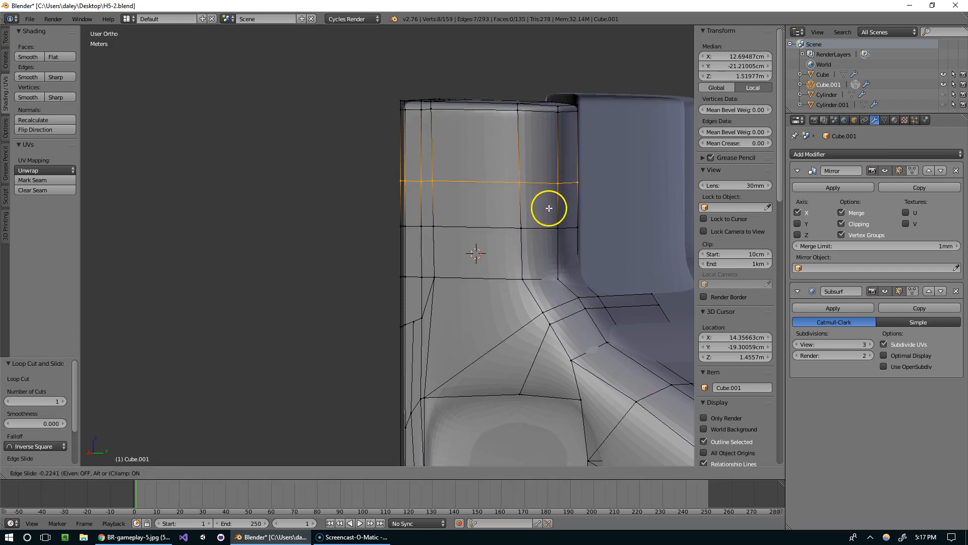
{"action": "left_click", "coordinate": [548, 207]}
{"action": "key", "text": "ctrl+r"}
{"action": "left_click", "coordinate": [551, 165]}
{"action": "left_click", "coordinate": [553, 154]}
{"action": "middle_click_drag", "start_coordinate": [553, 153], "coordinate": [469, 166]}
{"action": "key", "text": "ctrl+r"}
{"action": "left_click", "coordinate": [469, 167]}
{"action": "left_click", "coordinate": [466, 171]}
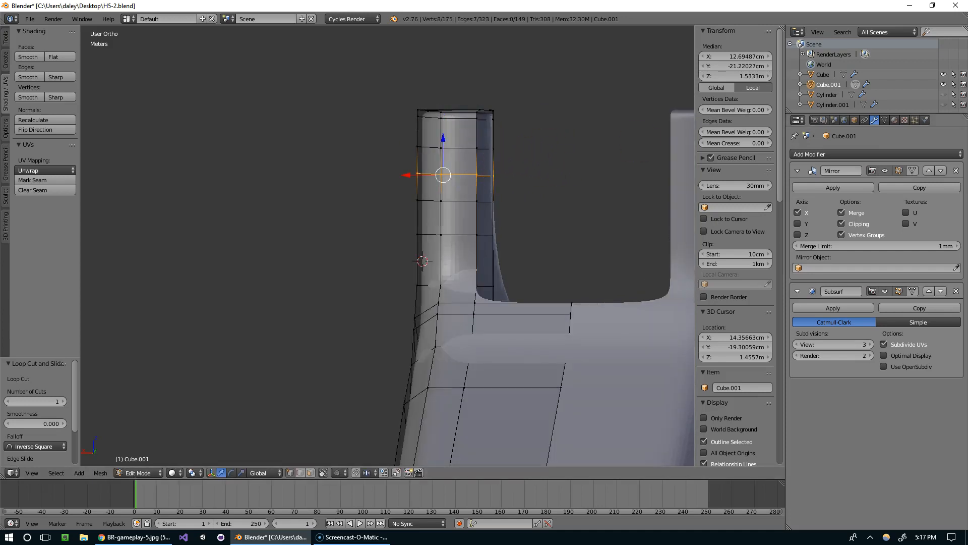
Switch to the browser to check the sight in the battle rifle gameplay image, then return to Blender
{"action": "key", "text": "alt+Tab"}
{"action": "left_click_drag", "start_coordinate": [897, 44], "coordinate": [439, 67]}
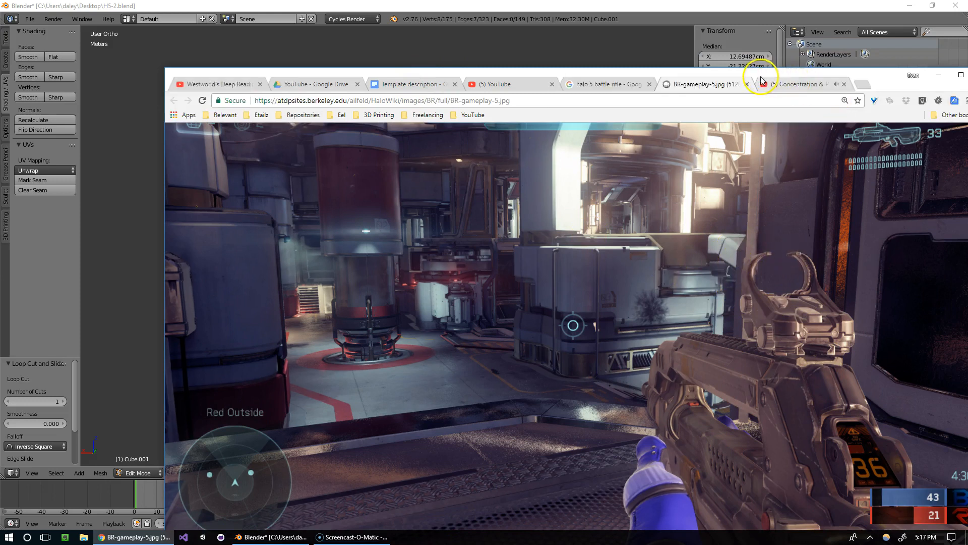
{"action": "left_click_drag", "start_coordinate": [761, 81], "coordinate": [932, 78]}
{"action": "key", "text": "alt+Tab"}
Try selecting the upright's inner edge path from one side over the top to the other
{"action": "middle_click_drag", "start_coordinate": [592, 174], "coordinate": [423, 193]}
{"action": "right_click", "coordinate": [413, 242]}
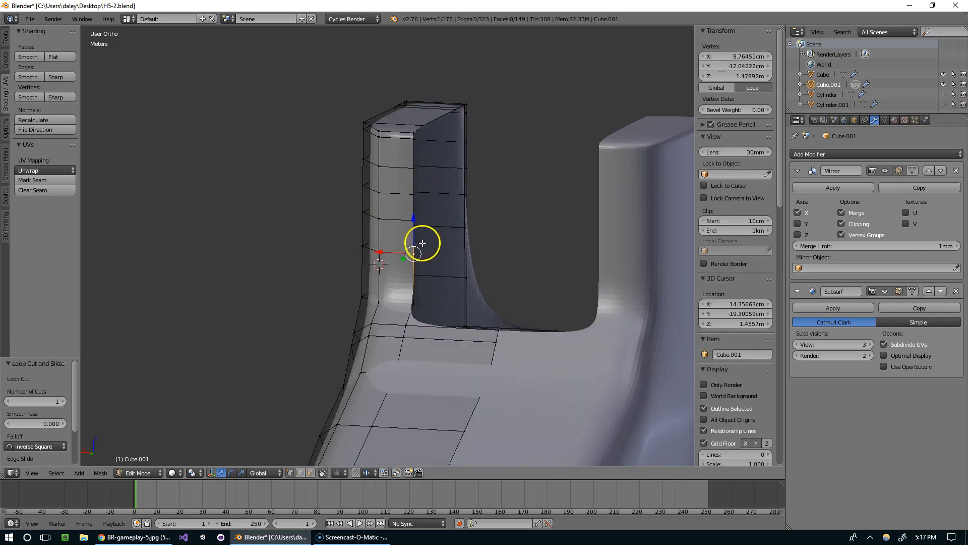
{"action": "middle_click_drag", "start_coordinate": [422, 242], "coordinate": [419, 132]}
{"action": "right_click", "coordinate": [496, 224], "text": "ctrl"}
{"action": "middle_click_drag", "start_coordinate": [496, 223], "coordinate": [490, 237]}
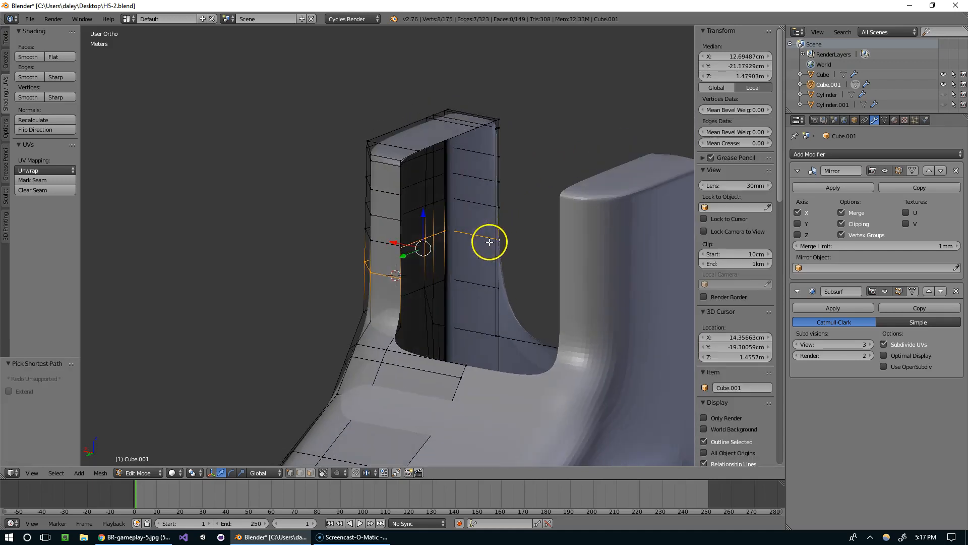
{"action": "right_click", "coordinate": [485, 129], "text": "ctrl"}
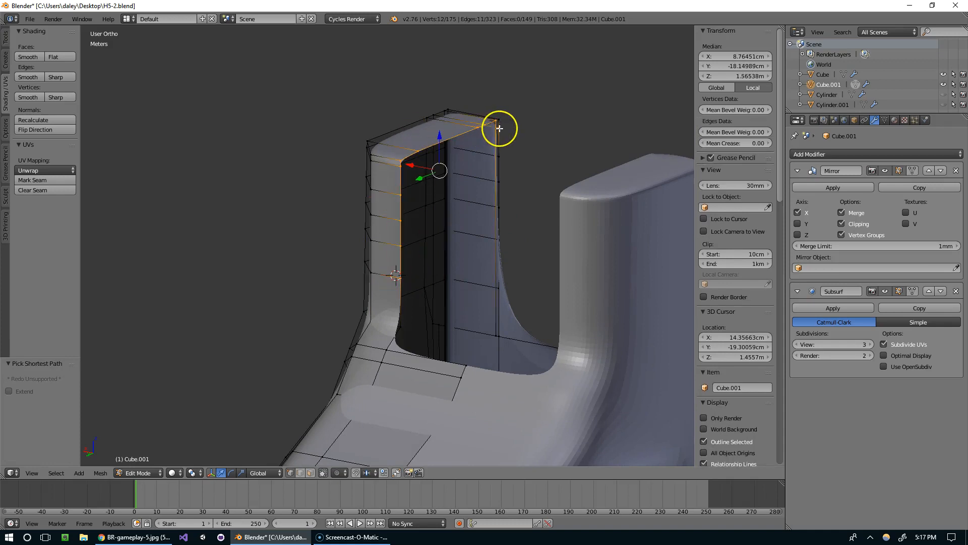
{"action": "middle_click_drag", "start_coordinate": [516, 162], "coordinate": [404, 188]}
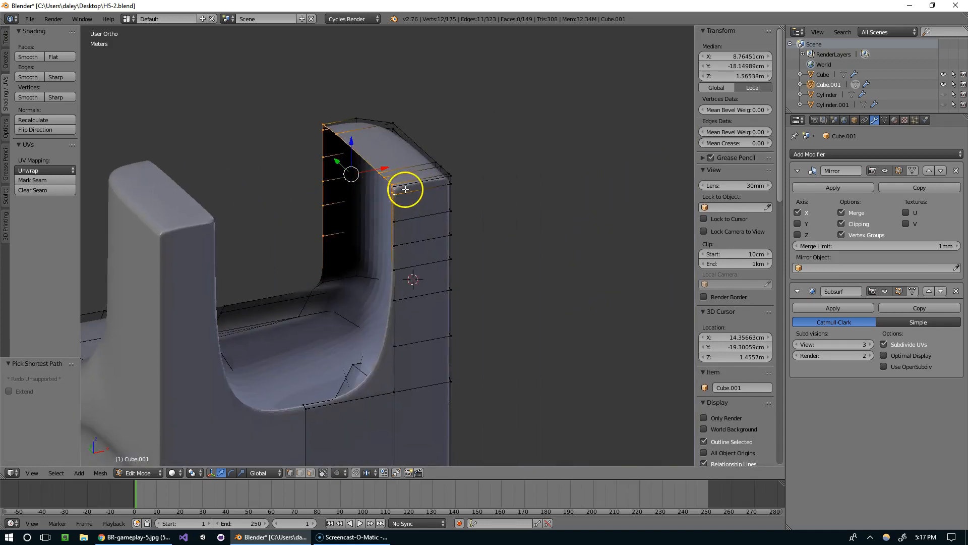
{"action": "scroll", "coordinate": [439, 193], "scroll_direction": "up", "scroll_amount": 4}
{"action": "scroll", "coordinate": [492, 131], "scroll_direction": "down", "scroll_amount": 6}
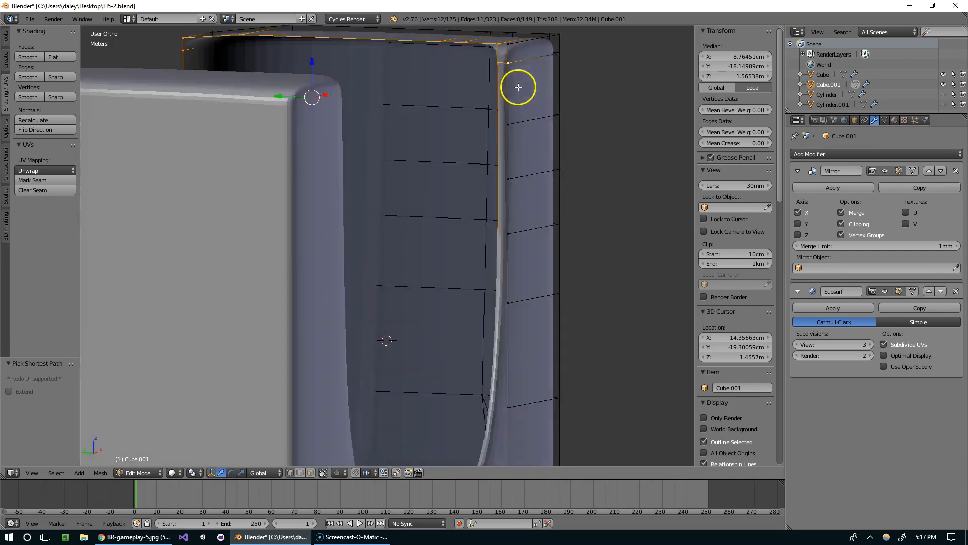
Delete the two surplus vertices near the top of the upright's inner edge
{"action": "key", "text": "z"}
{"action": "scroll", "coordinate": [489, 184], "scroll_direction": "up", "scroll_amount": 3}
{"action": "middle_click_drag", "start_coordinate": [478, 179], "coordinate": [512, 205]}
{"action": "right_click", "coordinate": [485, 111]}
{"action": "mouse_move", "coordinate": [485, 111]}
{"action": "middle_mouse_down"}
{"action": "mouse_move", "coordinate": [505, 165]}
{"action": "mouse_move", "coordinate": [495, 197]}
{"action": "mouse_move", "coordinate": [540, 222]}
{"action": "mouse_move", "coordinate": [593, 199]}
{"action": "mouse_move", "coordinate": [590, 222]}
{"action": "mouse_move", "coordinate": [468, 206]}
{"action": "mouse_move", "coordinate": [469, 308]}
{"action": "mouse_move", "coordinate": [466, 292]}
{"action": "mouse_move", "coordinate": [588, 259]}
{"action": "mouse_move", "coordinate": [619, 268]}
{"action": "mouse_move", "coordinate": [545, 257]}
{"action": "mouse_move", "coordinate": [492, 139]}
{"action": "mouse_move", "coordinate": [456, 260]}
{"action": "mouse_move", "coordinate": [412, 269]}
{"action": "mouse_move", "coordinate": [430, 220]}
{"action": "mouse_move", "coordinate": [478, 238]}
{"action": "mouse_move", "coordinate": [500, 221]}
{"action": "mouse_move", "coordinate": [474, 231]}
{"action": "mouse_move", "coordinate": [358, 222]}
{"action": "mouse_move", "coordinate": [396, 227]}
{"action": "middle_mouse_up"}
{"action": "key", "text": "z"}
{"action": "right_click", "coordinate": [469, 308]}
{"action": "right_click", "coordinate": [422, 217], "text": "shift"}
{"action": "left_click", "coordinate": [430, 225]}
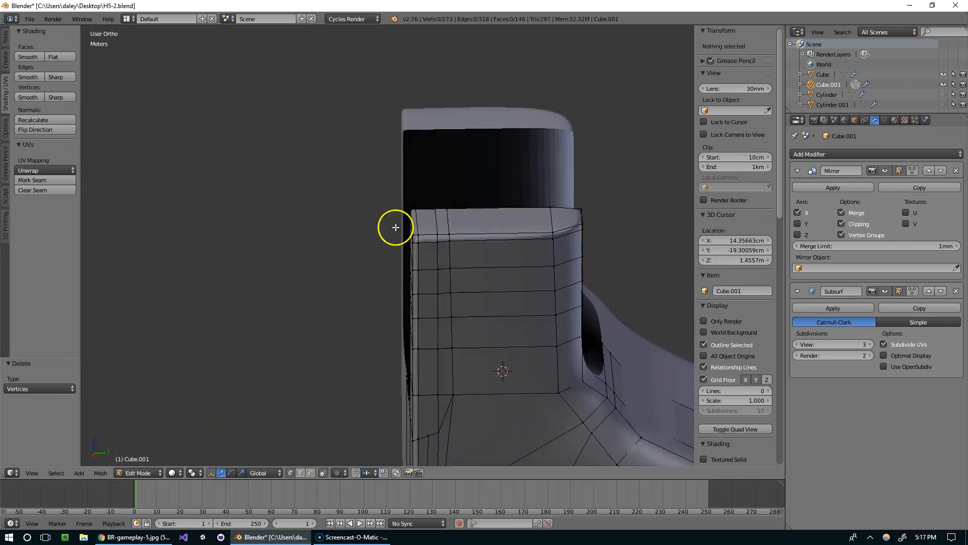
Select the upright's open inner edge path up one side, over the top and down the other
{"action": "middle_click_drag", "start_coordinate": [560, 239], "coordinate": [433, 230]}
{"action": "right_click", "coordinate": [392, 367]}
{"action": "middle_click_drag", "start_coordinate": [392, 367], "coordinate": [384, 347]}
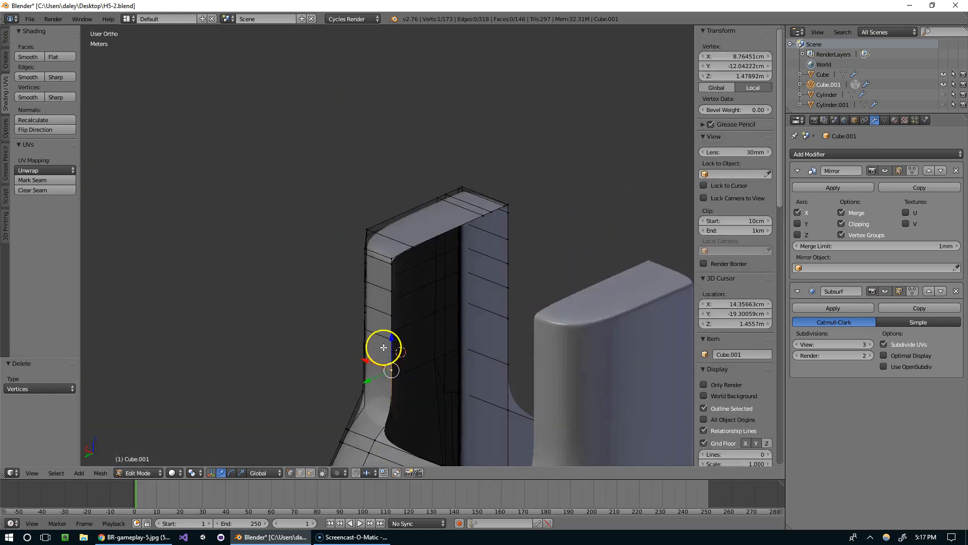
{"action": "right_click", "coordinate": [418, 247], "text": "ctrl"}
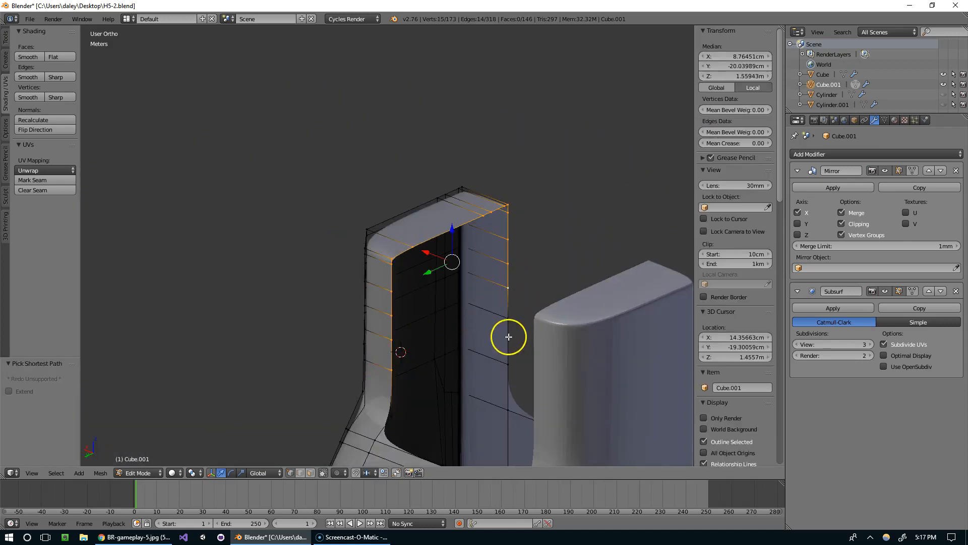
{"action": "middle_click_drag", "start_coordinate": [525, 314], "coordinate": [463, 264]}
Move the selected edge path along X away from the mirror plane to about 10.17 cm
{"action": "left_click_drag", "start_coordinate": [425, 265], "coordinate": [407, 279]}
{"action": "key", "text": "ctrl+z"}
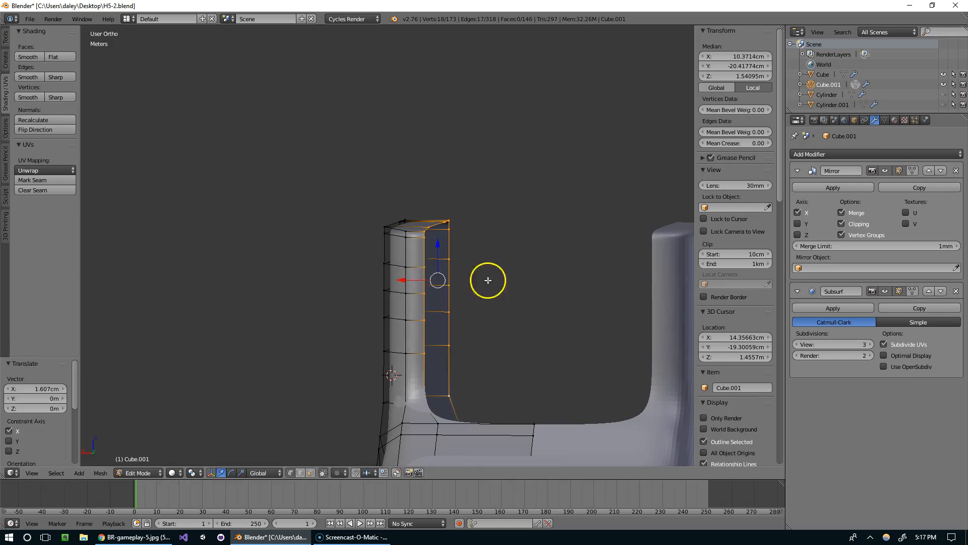
{"action": "middle_click_drag", "start_coordinate": [490, 279], "coordinate": [457, 257]}
{"action": "left_click_drag", "start_coordinate": [387, 268], "coordinate": [391, 267]}
{"action": "middle_click_drag", "start_coordinate": [462, 262], "coordinate": [501, 307]}
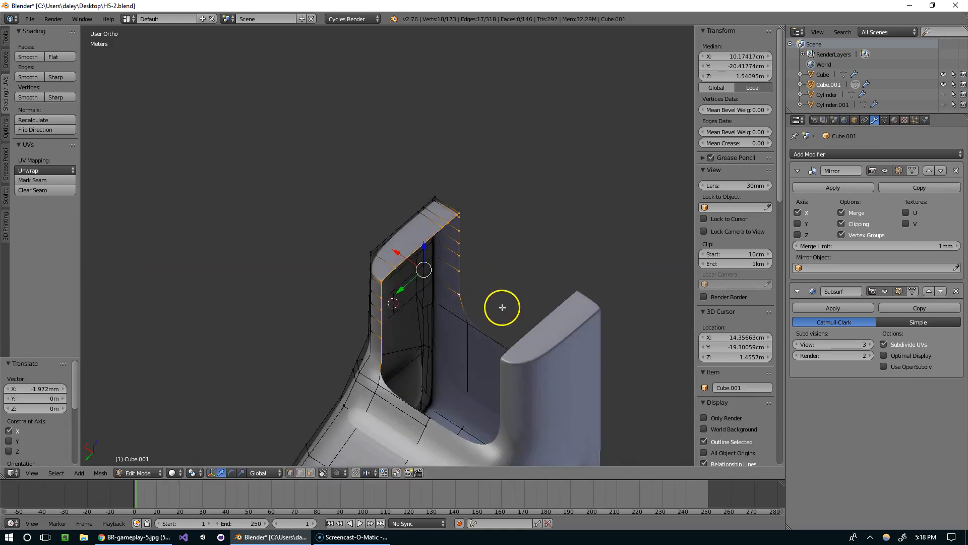
Scale the selected edge path to about 0.852 along Y
{"action": "key", "text": "s"}
{"action": "right_click", "coordinate": [567, 269]}
{"action": "key", "text": "s"}
{"action": "left_click", "coordinate": [566, 248]}
{"action": "middle_click_drag", "start_coordinate": [566, 249], "coordinate": [556, 216]}
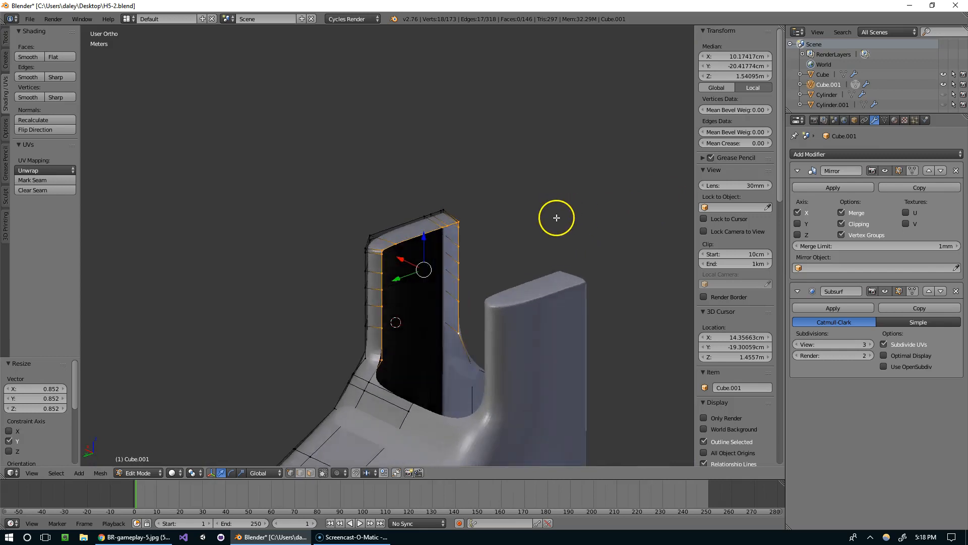
Reselect the upright's open inner boundary from one lower end over the top to the other
{"action": "scroll", "coordinate": [550, 217], "scroll_direction": "up", "scroll_amount": 5}
{"action": "right_click", "coordinate": [382, 264]}
{"action": "middle_click_drag", "start_coordinate": [381, 264], "coordinate": [449, 212]}
{"action": "middle_click_drag", "start_coordinate": [406, 263], "coordinate": [413, 339]}
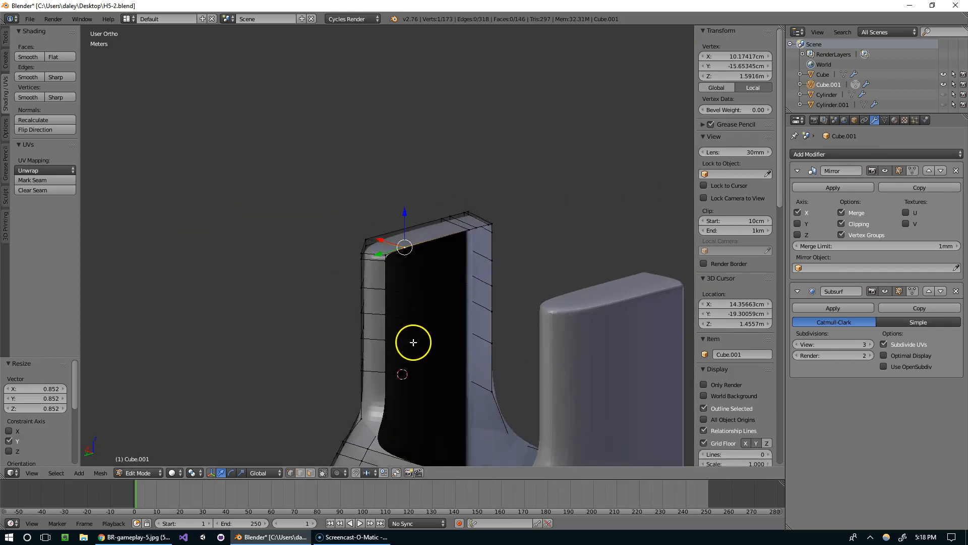
{"action": "right_click", "coordinate": [442, 233], "text": "ctrl"}
{"action": "right_click", "coordinate": [388, 379]}
{"action": "right_click", "coordinate": [416, 248], "text": "ctrl"}
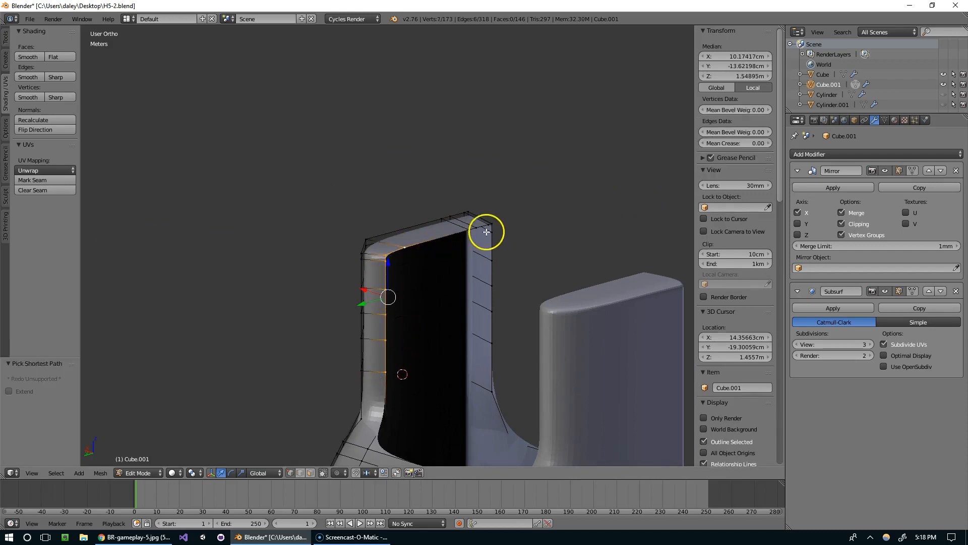
{"action": "right_click", "coordinate": [493, 323], "text": "ctrl"}
{"action": "middle_click_drag", "start_coordinate": [493, 323], "coordinate": [514, 324]}
{"action": "middle_click_drag", "start_coordinate": [492, 399], "coordinate": [456, 407]}
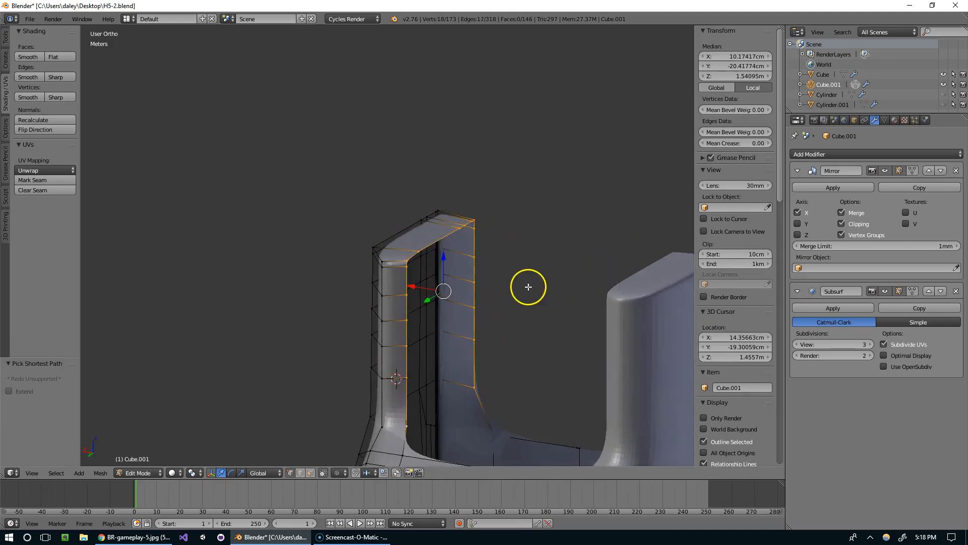
Try to close the upright's open inner side with Grid Fill
{"action": "middle_click_drag", "start_coordinate": [527, 286], "coordinate": [497, 287]}
{"action": "key", "text": "w"}
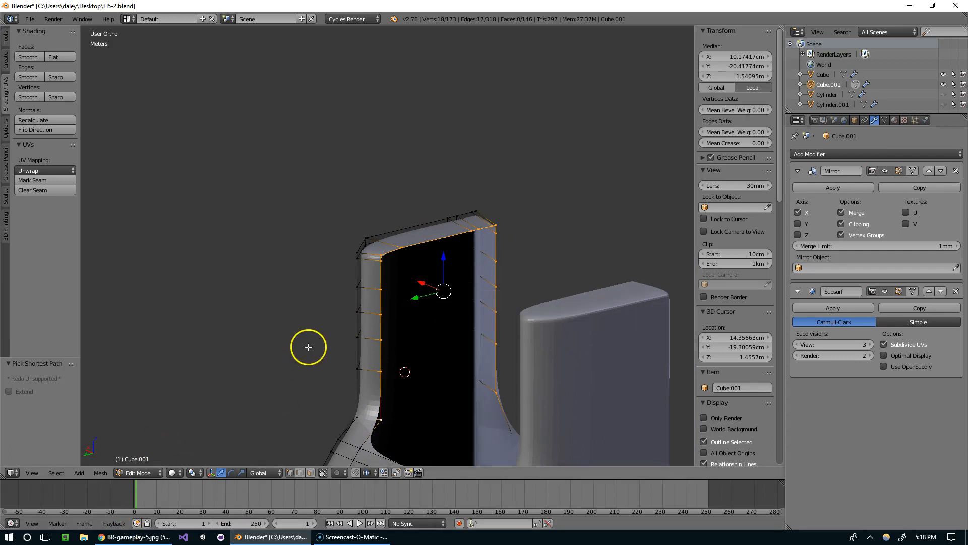
{"action": "key", "text": "ctrl+e"}
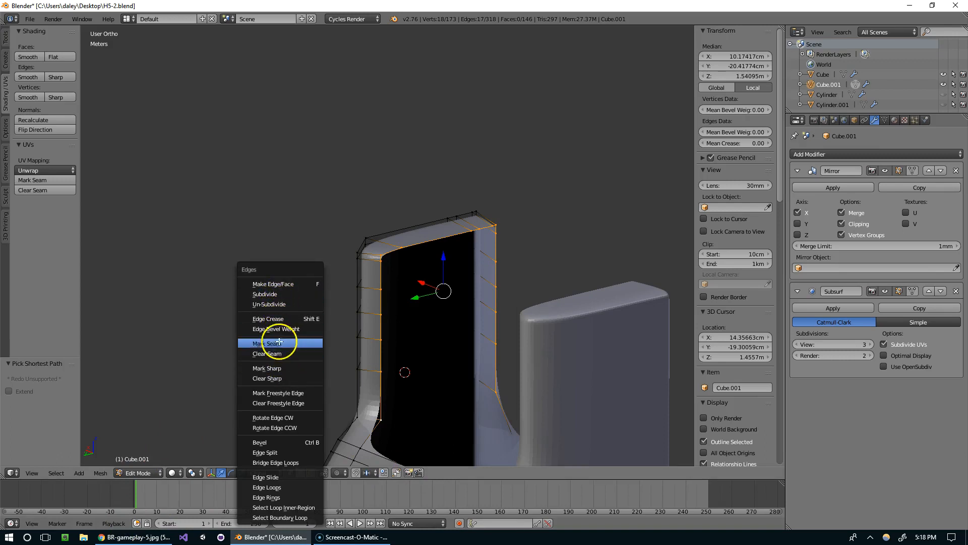
{"action": "key", "text": "space"}
{"action": "type", "text": "grid fil"}
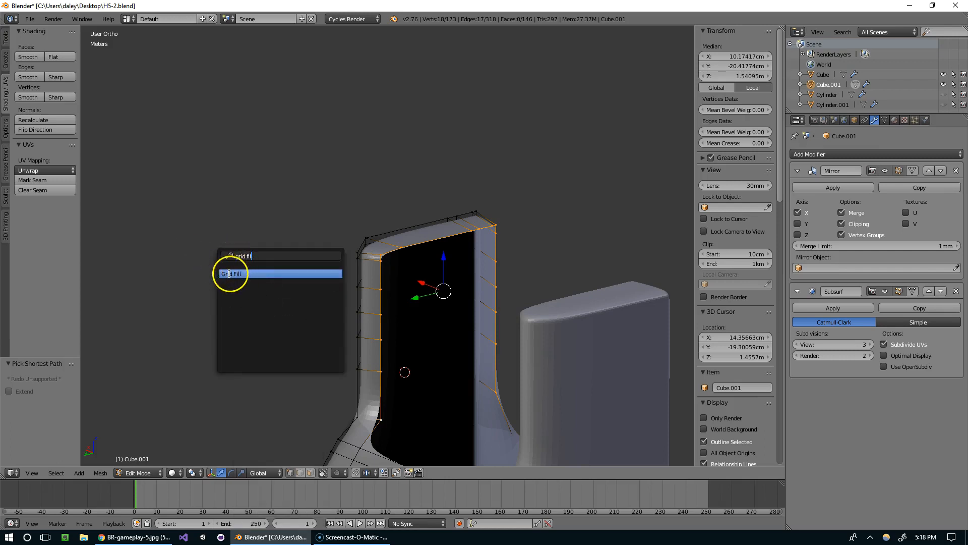
{"action": "left_click", "coordinate": [230, 273]}
{"action": "middle_click_drag", "start_coordinate": [335, 280], "coordinate": [471, 341]}
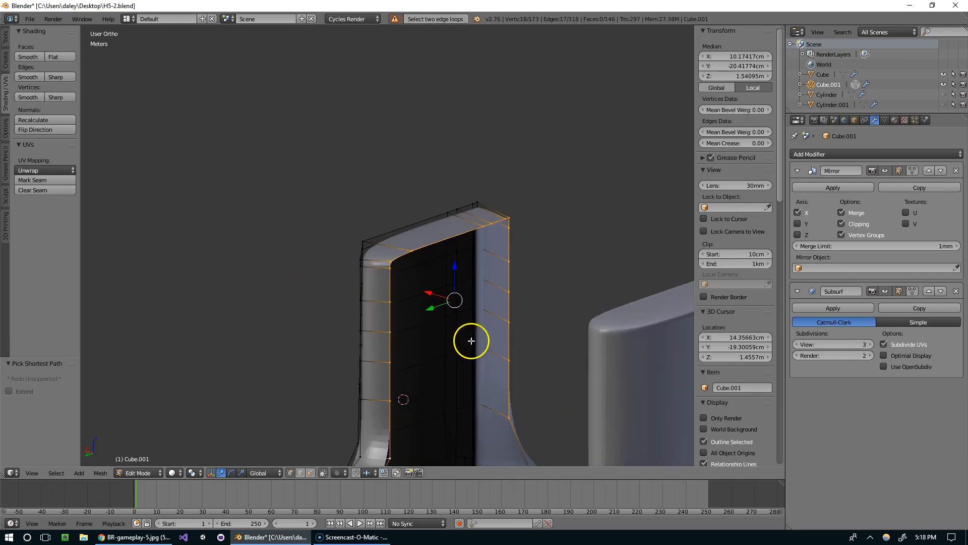
Join the two opposite vertices near the base of the upright's opening with a new edge
{"action": "right_click", "coordinate": [510, 411]}
{"action": "middle_click_drag", "start_coordinate": [536, 411], "coordinate": [532, 131]}
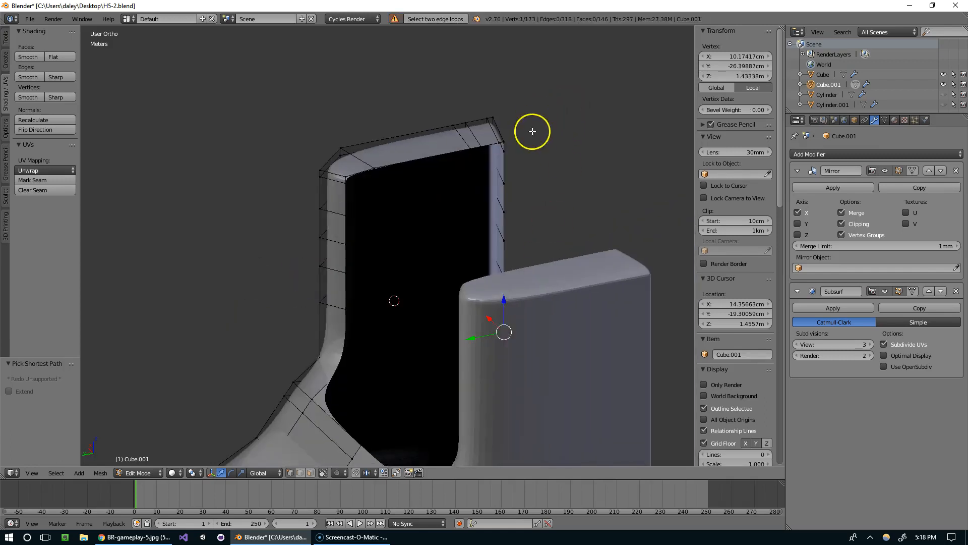
{"action": "middle_click_drag", "start_coordinate": [403, 363], "coordinate": [448, 346]}
{"action": "key", "text": "f"}
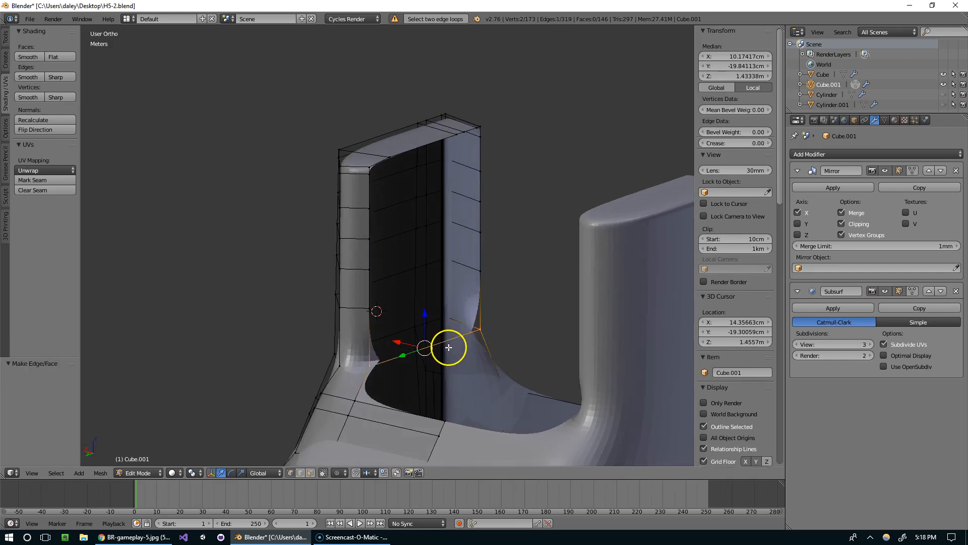
{"action": "scroll", "coordinate": [539, 308], "scroll_direction": "up", "scroll_amount": 2}
{"action": "middle_click_drag", "start_coordinate": [539, 308], "coordinate": [509, 326]}
{"action": "middle_click_drag", "start_coordinate": [448, 121], "coordinate": [345, 154]}
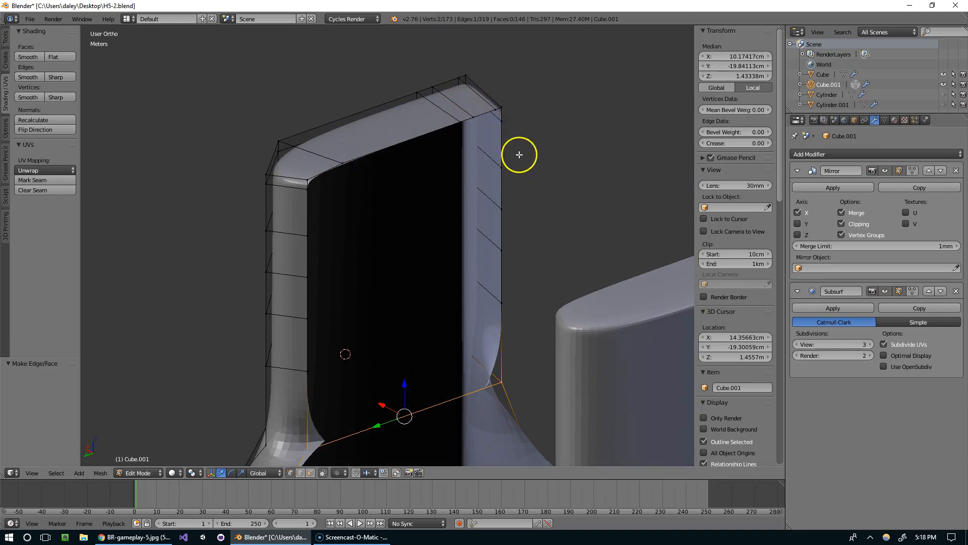
Subdivide the new edge across the base of the upright's opening with 4 cuts
{"action": "middle_click_drag", "start_coordinate": [519, 154], "coordinate": [579, 240]}
{"action": "key", "text": "w"}
{"action": "left_click", "coordinate": [569, 242]}
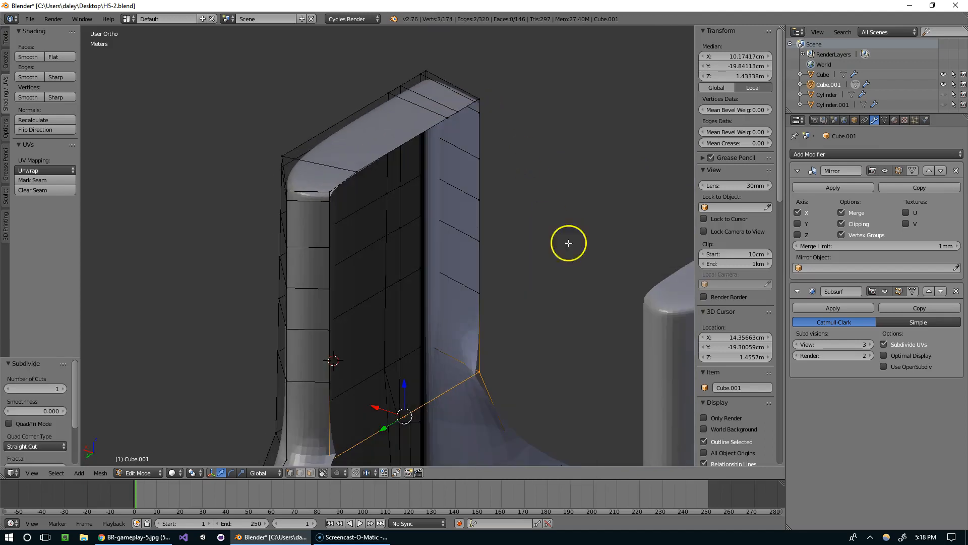
{"action": "middle_click_drag", "start_coordinate": [434, 320], "coordinate": [359, 396]}
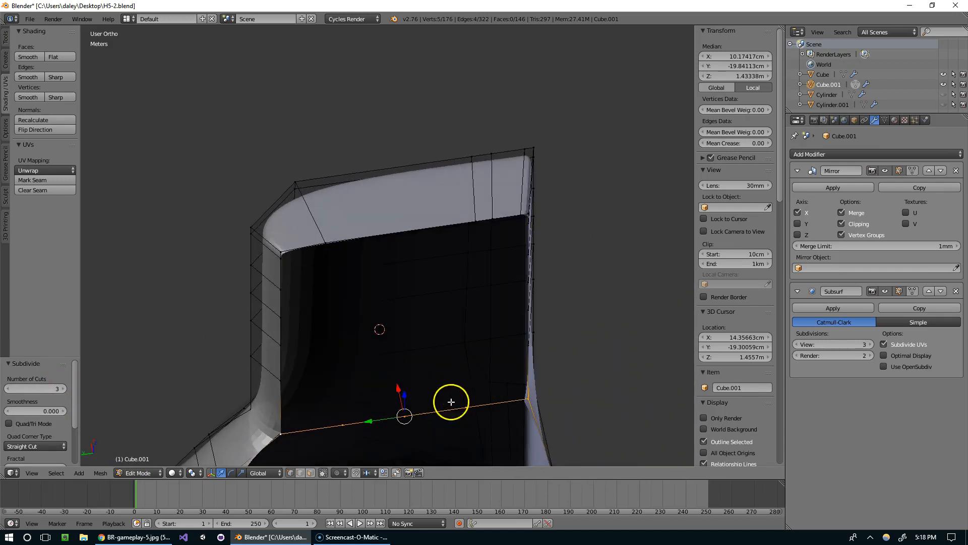
{"action": "mouse_move", "coordinate": [445, 363]}
{"action": "middle_mouse_down"}
{"action": "mouse_move", "coordinate": [447, 353]}
{"action": "mouse_move", "coordinate": [430, 369]}
{"action": "mouse_move", "coordinate": [479, 362]}
{"action": "mouse_move", "coordinate": [429, 372]}
{"action": "middle_mouse_up"}
Try to close the upright's inner side with Grid Fill, using its boundary and the subdivided base edge
{"action": "right_click", "coordinate": [282, 418], "text": "alt"}
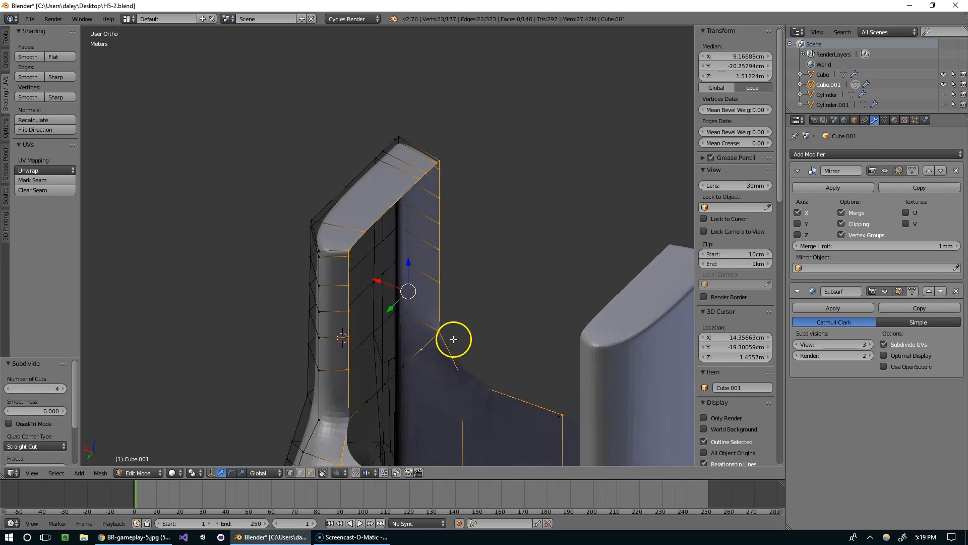
{"action": "right_click", "coordinate": [439, 331]}
{"action": "right_click", "coordinate": [348, 417], "text": "ctrl"}
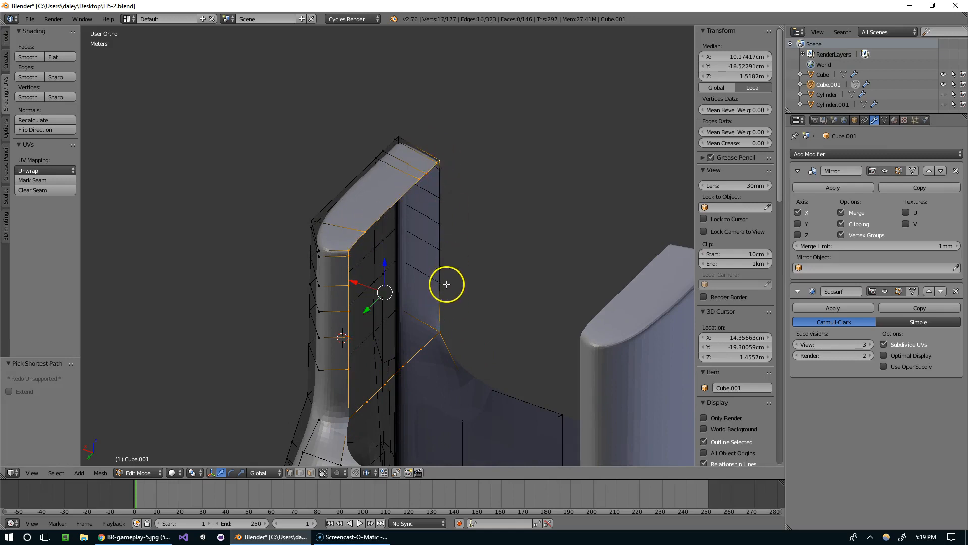
{"action": "middle_click_drag", "start_coordinate": [465, 280], "coordinate": [487, 286]}
{"action": "key", "text": "space"}
{"action": "key", "text": "Return"}
{"action": "key", "text": "Tab"}
{"action": "key", "text": "Tab"}
{"action": "key", "text": "ctrl+z"}
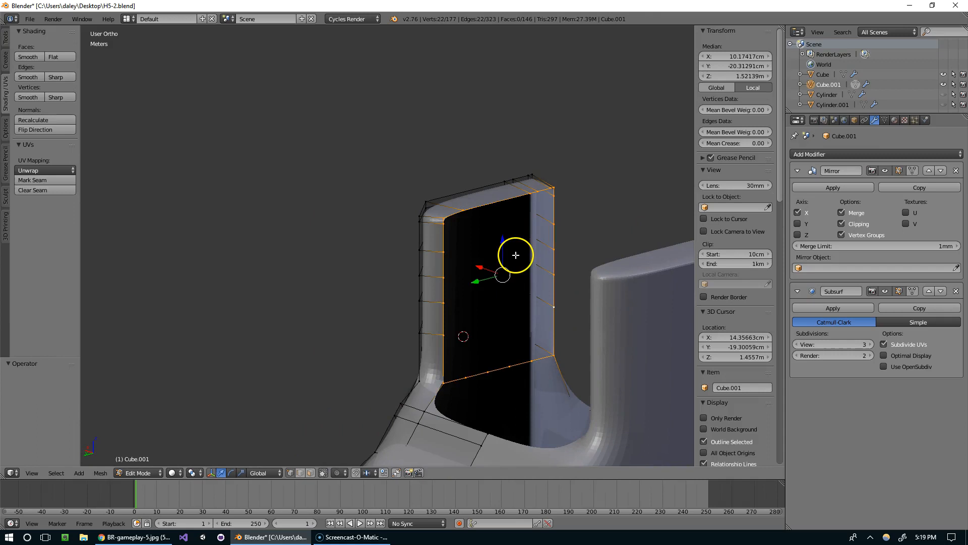
{"action": "scroll", "coordinate": [496, 244], "scroll_direction": "up", "scroll_amount": 3}
{"action": "right_click", "coordinate": [412, 218]}
{"action": "right_click", "coordinate": [596, 168], "text": "ctrl"}
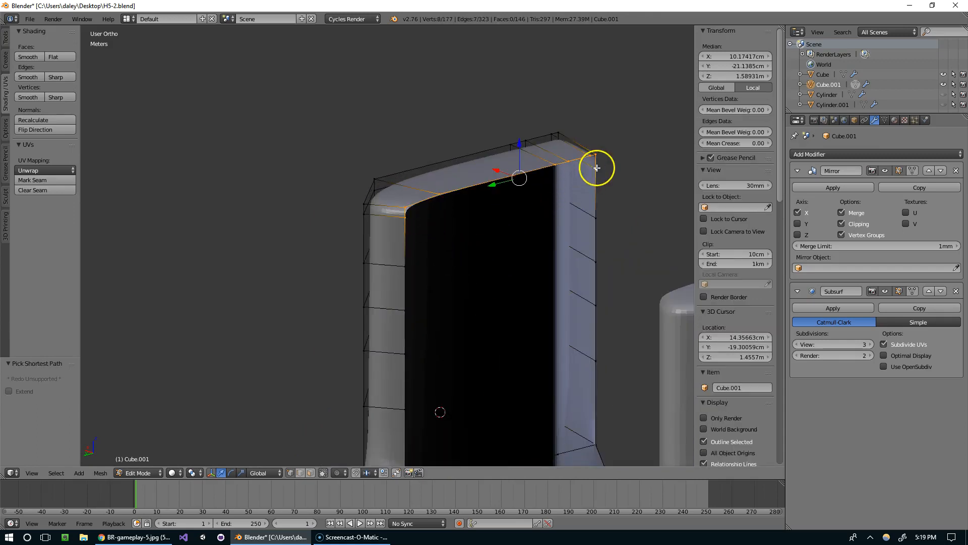
{"action": "key", "text": "w"}
{"action": "key", "text": "space"}
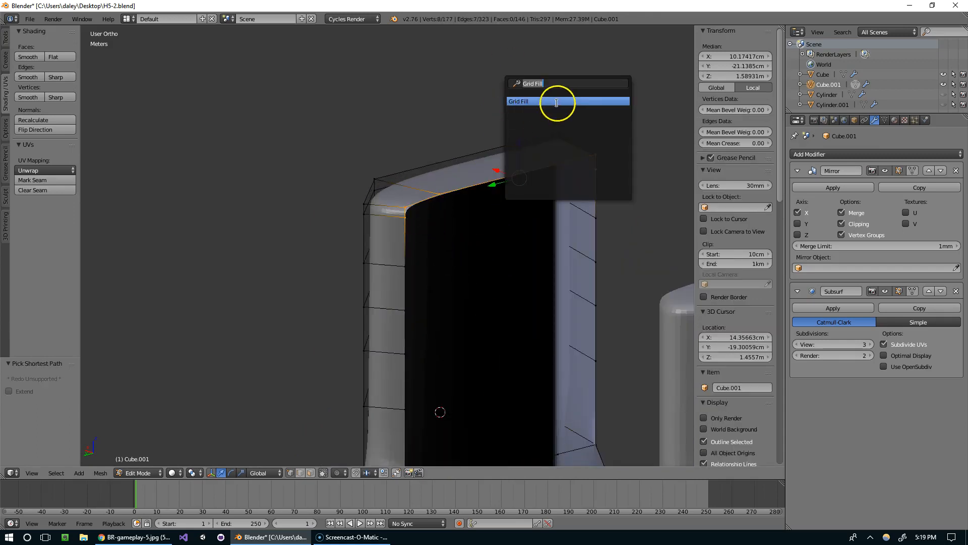
{"action": "key", "text": "Escape"}
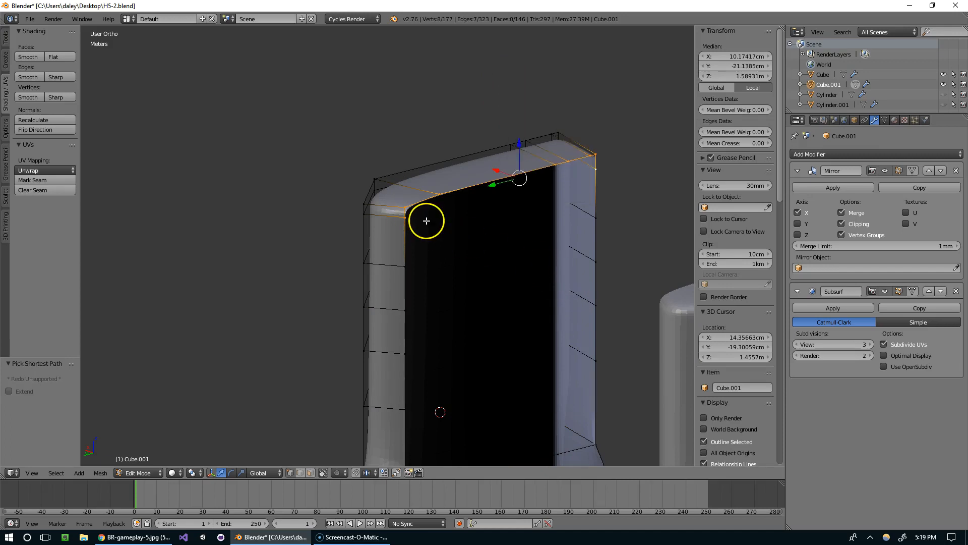
Delete the four subdivision vertices of the edge spanning the opening's base, keeping the end vertices
{"action": "middle_click_drag", "start_coordinate": [426, 221], "coordinate": [359, 157], "text": "shift"}
{"action": "scroll", "coordinate": [407, 285], "scroll_direction": "down", "scroll_amount": 1}
{"action": "middle_click_drag", "start_coordinate": [398, 378], "coordinate": [410, 414]}
{"action": "right_click", "coordinate": [408, 321]}
{"action": "middle_click_drag", "start_coordinate": [416, 328], "coordinate": [436, 327]}
{"action": "right_click", "coordinate": [465, 302]}
{"action": "right_click", "coordinate": [308, 340], "text": "ctrl"}
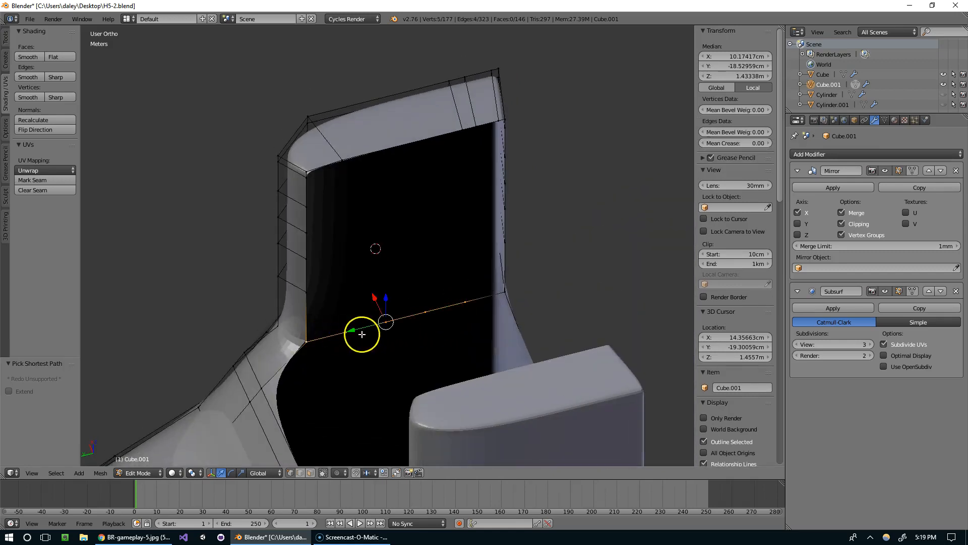
{"action": "middle_click_drag", "start_coordinate": [362, 333], "coordinate": [402, 307]}
{"action": "key", "text": "x"}
{"action": "left_click", "coordinate": [399, 307]}
{"action": "key", "text": "ctrl+z"}
{"action": "right_click", "coordinate": [320, 350], "text": "shift"}
{"action": "key", "text": "x"}
{"action": "left_click", "coordinate": [368, 341]}
{"action": "middle_click_drag", "start_coordinate": [387, 336], "coordinate": [442, 263]}
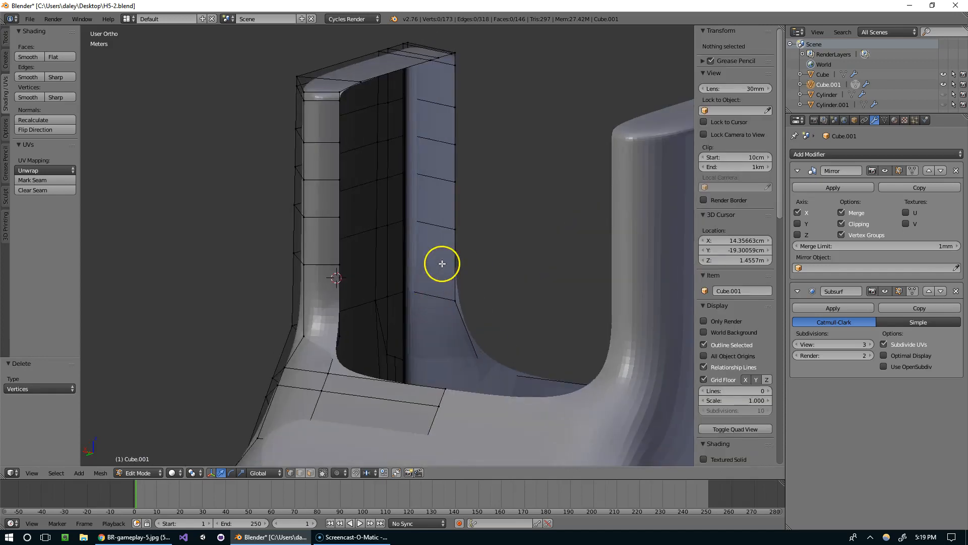
Delete the vertices along the inner edge of the upright's top to remove its cap faces
{"action": "right_click", "coordinate": [341, 95]}
{"action": "right_click", "coordinate": [354, 85]}
{"action": "middle_click_drag", "start_coordinate": [356, 83], "coordinate": [406, 142]}
{"action": "right_click", "coordinate": [425, 122], "text": "shift"}
{"action": "right_click", "coordinate": [428, 104], "text": "shift"}
{"action": "middle_click_drag", "start_coordinate": [490, 147], "coordinate": [471, 142]}
{"action": "key", "text": "x"}
{"action": "left_click", "coordinate": [471, 143]}
Extrude the inner vertical edge column at the positive-Y end along negative Y, pulling it back about 2.2 cm
{"action": "middle_click_drag", "start_coordinate": [457, 190], "coordinate": [326, 374]}
{"action": "right_click", "coordinate": [313, 372]}
{"action": "right_click", "coordinate": [304, 218], "text": "ctrl"}
{"action": "middle_click_drag", "start_coordinate": [305, 219], "coordinate": [360, 271]}
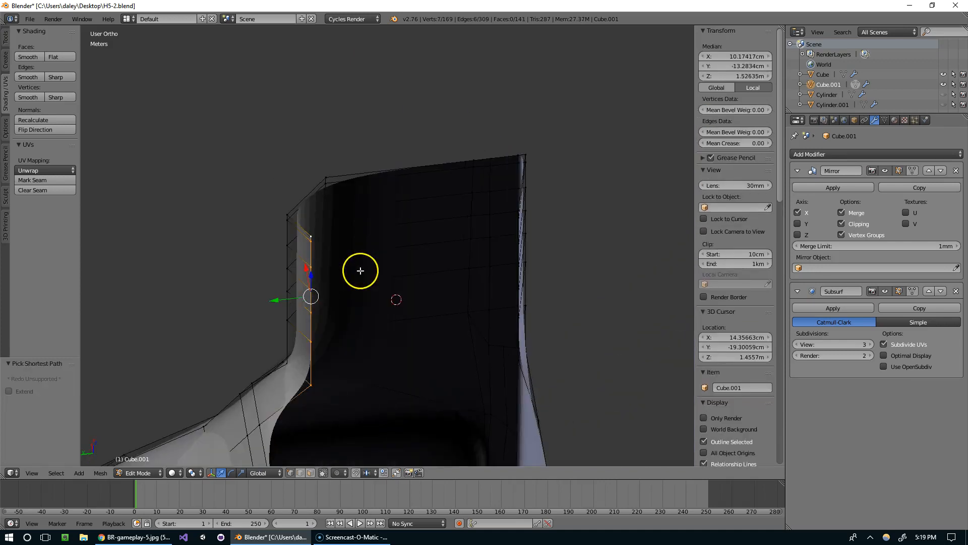
{"action": "key", "text": "e"}
{"action": "key", "text": "y"}
{"action": "left_click", "coordinate": [449, 257]}
{"action": "middle_click_drag", "start_coordinate": [454, 258], "coordinate": [549, 246]}
{"action": "key", "text": "g"}
{"action": "key", "text": "y"}
{"action": "left_click", "coordinate": [519, 285]}
Extrude the vertical edge column 6.625 cm further along negative Y across the open inner side
{"action": "middle_click_drag", "start_coordinate": [518, 286], "coordinate": [361, 278]}
{"action": "middle_click_drag", "start_coordinate": [393, 305], "coordinate": [262, 330]}
{"action": "key", "text": "e"}
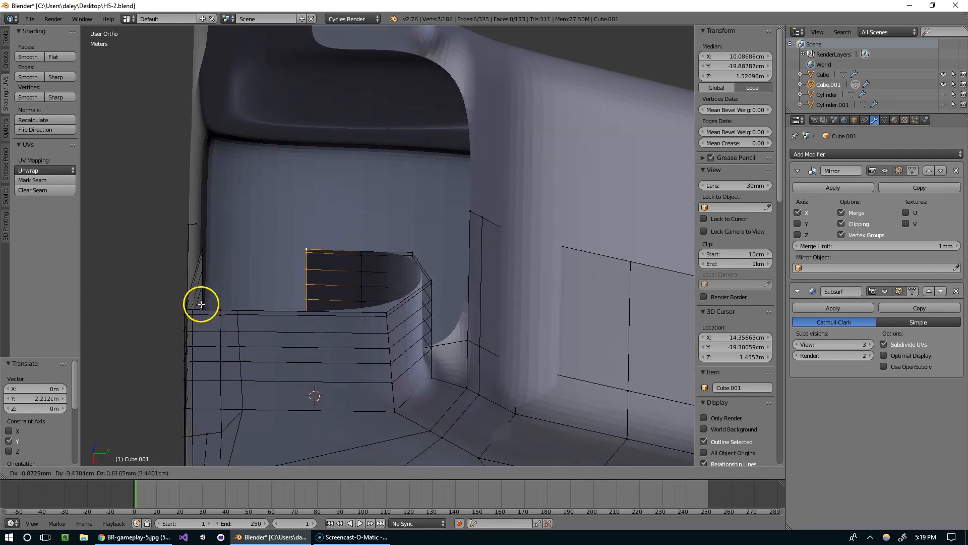
{"action": "left_click", "coordinate": [172, 302]}
{"action": "middle_click_drag", "start_coordinate": [260, 281], "coordinate": [335, 295], "text": "shift"}
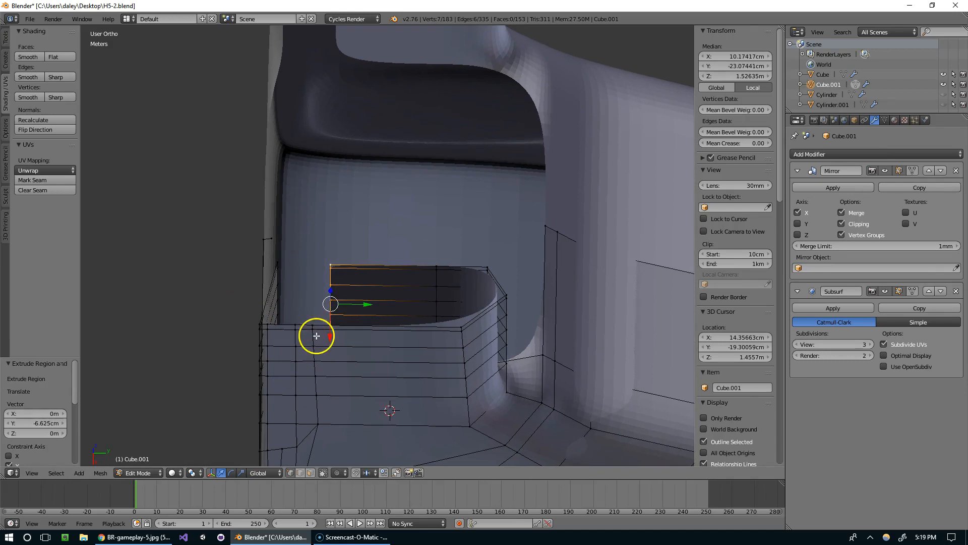
Extrude the column 1.874 cm along negative Y and once more about 1.26 cm to the opening's far inner edge
{"action": "middle_click_drag", "start_coordinate": [316, 335], "coordinate": [335, 313]}
{"action": "key", "text": "e"}
{"action": "key", "text": "y"}
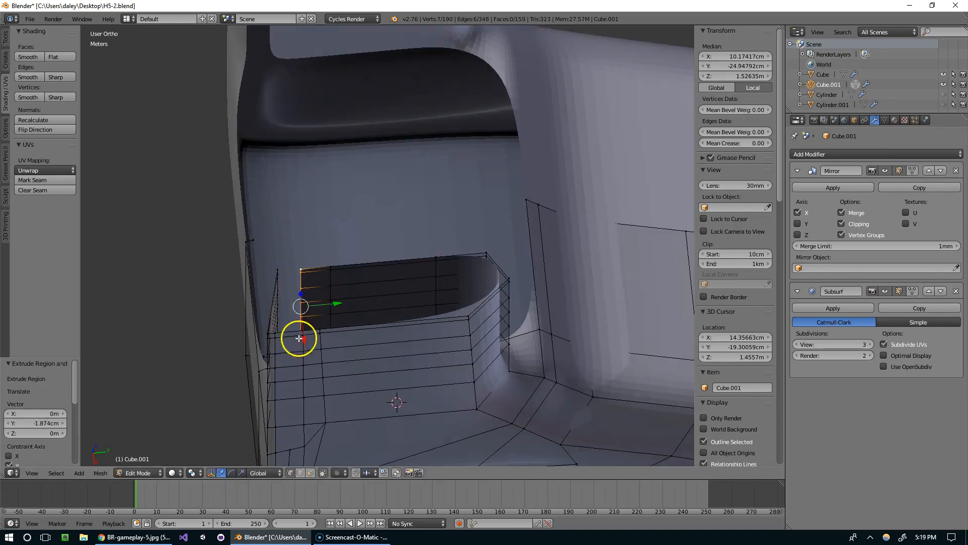
{"action": "middle_click_drag", "start_coordinate": [316, 369], "coordinate": [355, 192]}
{"action": "key", "text": "e"}
{"action": "left_click", "coordinate": [553, 326]}
Merge the top two vertex pairs where the new wall meets the upright's far inner edge, using At Last
{"action": "right_click", "coordinate": [292, 199]}
{"action": "right_click", "coordinate": [304, 182], "text": "shift"}
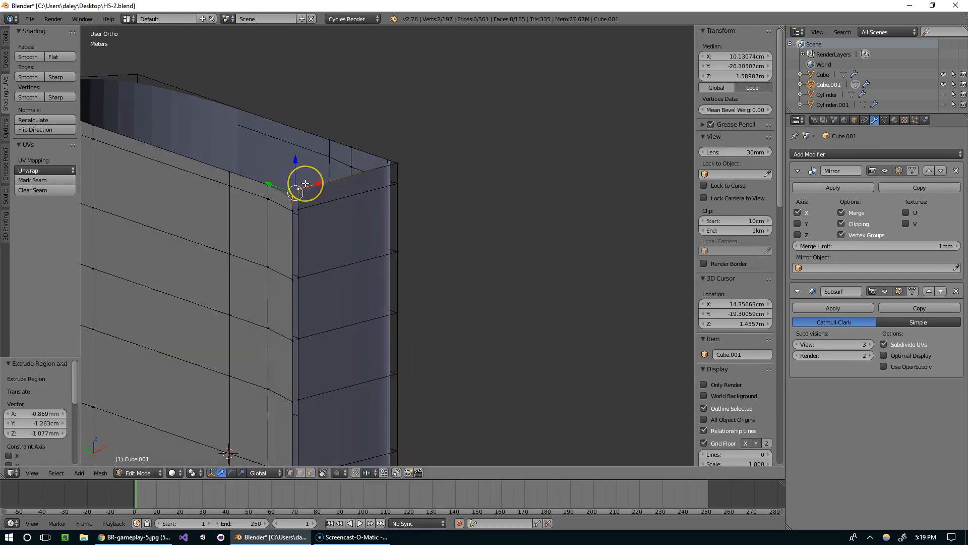
{"action": "key", "text": "w"}
{"action": "left_click", "coordinate": [282, 208]}
{"action": "left_click", "coordinate": [288, 210]}
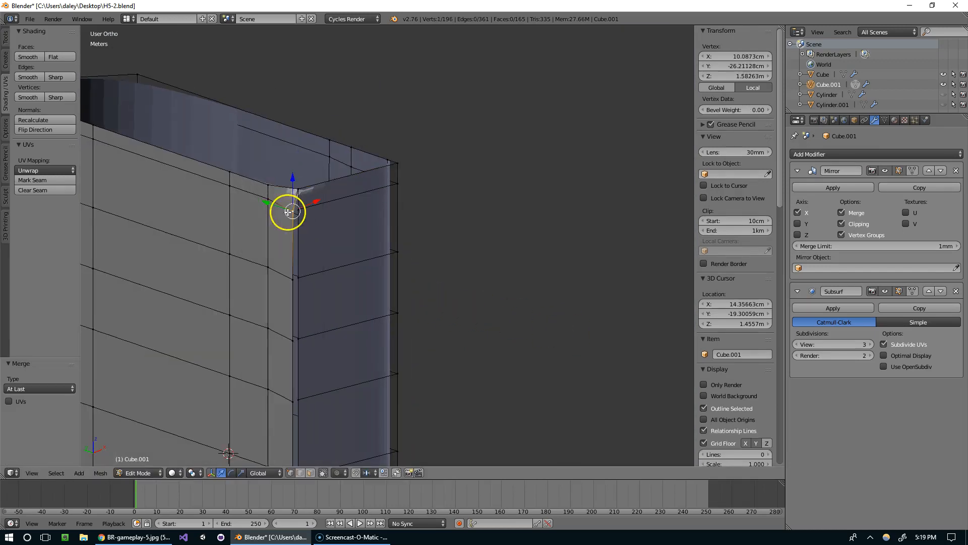
{"action": "key", "text": "w"}
{"action": "left_click", "coordinate": [303, 207]}
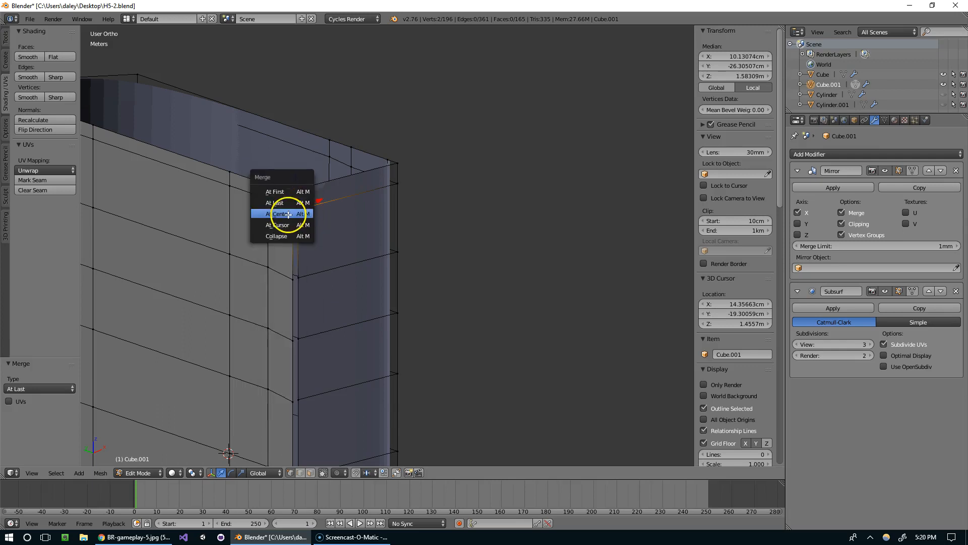
{"action": "left_click", "coordinate": [288, 225]}
Merge the third and fourth vertex pairs down the seam between the new wall and the inner edge
{"action": "right_click", "coordinate": [305, 274], "text": "shift"}
{"action": "key", "text": "w"}
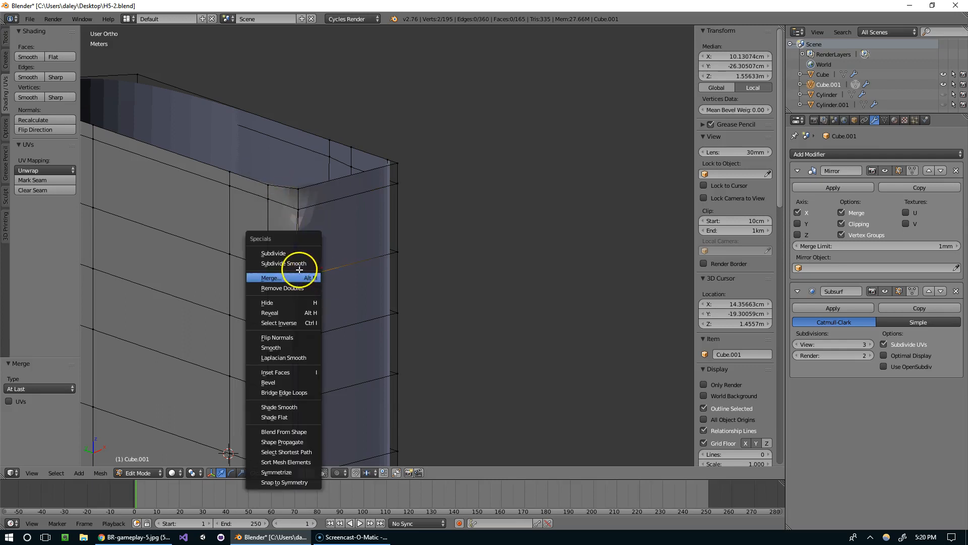
{"action": "left_click", "coordinate": [298, 275]}
{"action": "left_click", "coordinate": [296, 269]}
{"action": "middle_click_drag", "start_coordinate": [367, 324], "coordinate": [397, 259], "text": "shift"}
{"action": "right_click", "coordinate": [320, 278]}
{"action": "key", "text": "alt+m"}
{"action": "left_click", "coordinate": [330, 277]}
{"action": "key", "text": "a"}
Merge the fifth vertex pair down the seam at the last selected vertex
{"action": "right_click", "coordinate": [322, 337]}
{"action": "right_click", "coordinate": [331, 335], "text": "shift"}
{"action": "key", "text": "w"}
{"action": "left_click", "coordinate": [333, 334]}
{"action": "key", "text": "alt+h"}
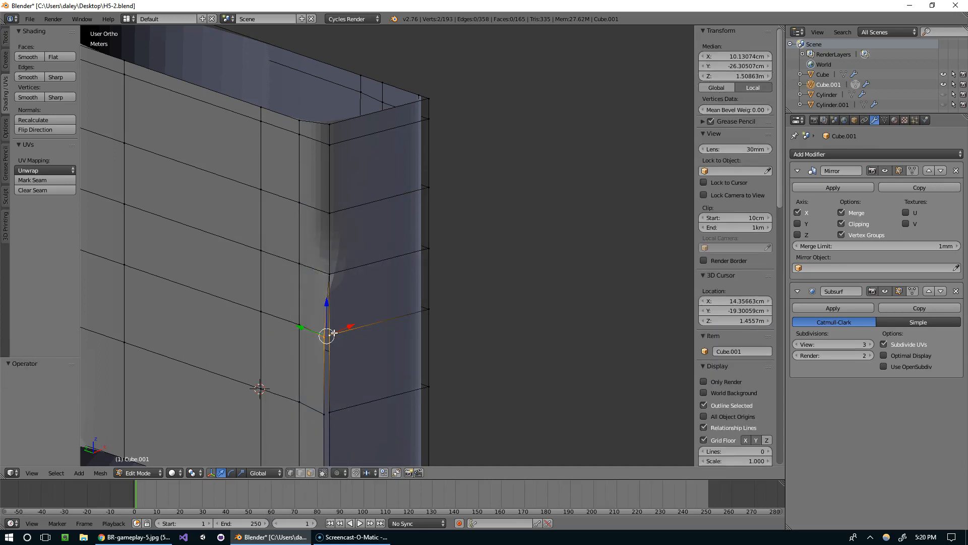
{"action": "key", "text": "w"}
{"action": "left_click", "coordinate": [320, 311]}
{"action": "left_click", "coordinate": [320, 311]}
Merge the sixth vertex pair down the seam using At Last
{"action": "middle_click_drag", "start_coordinate": [362, 358], "coordinate": [387, 271], "text": "shift"}
{"action": "right_click", "coordinate": [349, 324]}
{"action": "right_click", "coordinate": [358, 319], "text": "shift"}
{"action": "key", "text": "w"}
{"action": "left_click", "coordinate": [356, 313]}
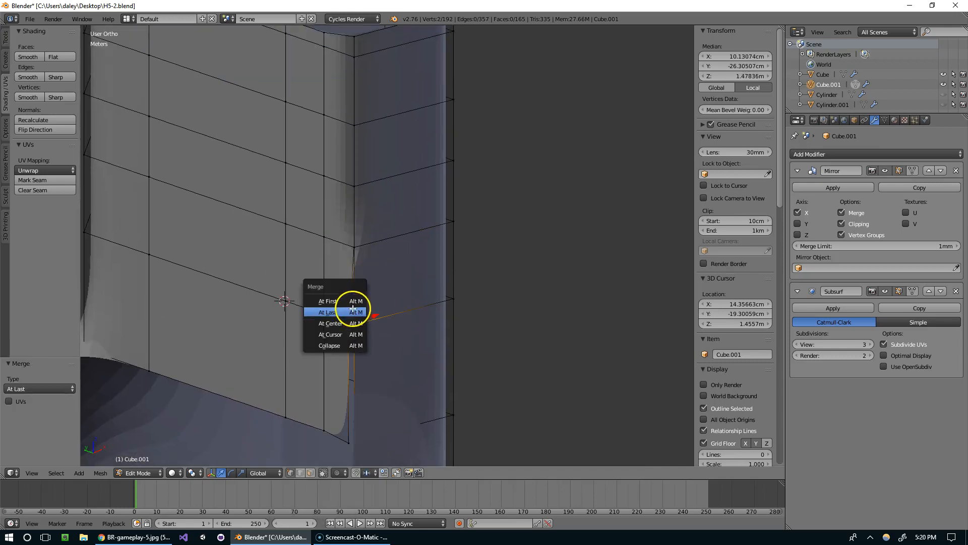
{"action": "left_click", "coordinate": [353, 308]}
Merge the bottom vertex pair of the seam onto the upright's existing inner edge vertex, using At Last
{"action": "right_click", "coordinate": [356, 436], "text": "shift"}
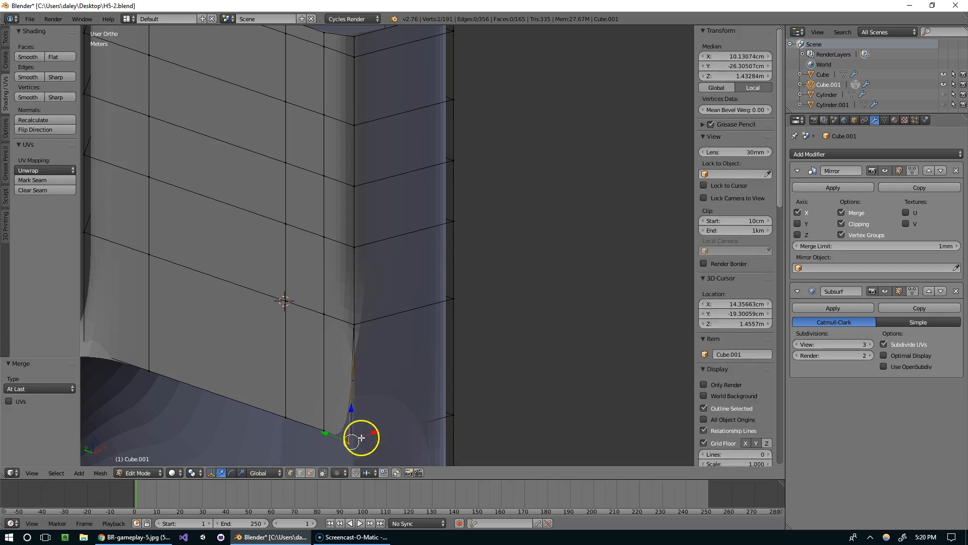
{"action": "middle_click_drag", "start_coordinate": [361, 437], "coordinate": [410, 406]}
{"action": "key", "text": "w"}
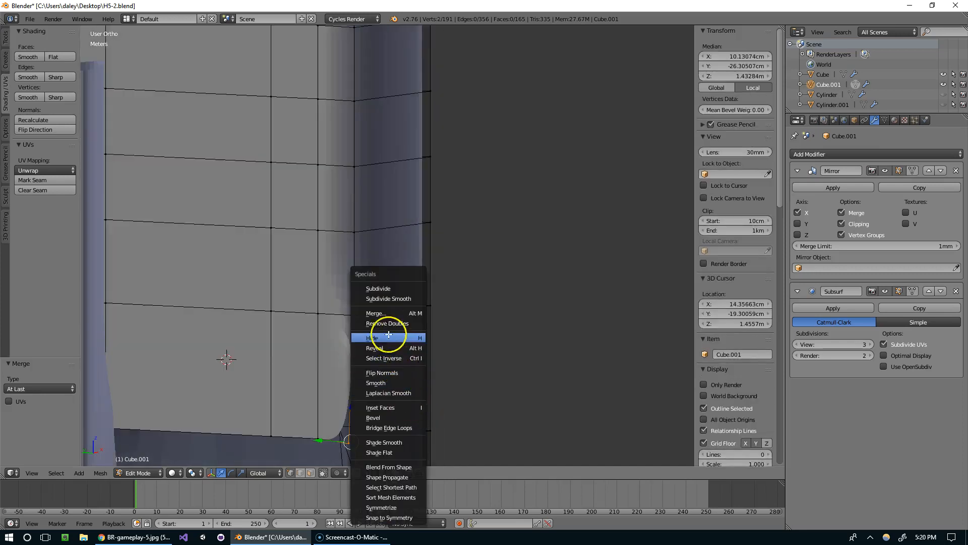
{"action": "left_click", "coordinate": [381, 313]}
{"action": "left_click", "coordinate": [382, 304]}
{"action": "key", "text": "ctrl+z"}
{"action": "key", "text": "w"}
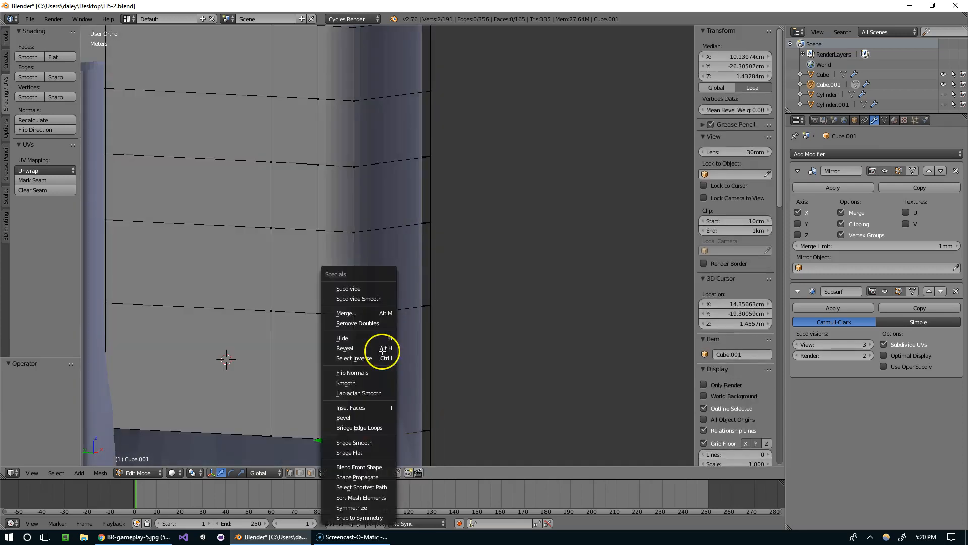
{"action": "left_click", "coordinate": [365, 313]}
{"action": "left_click", "coordinate": [364, 323]}
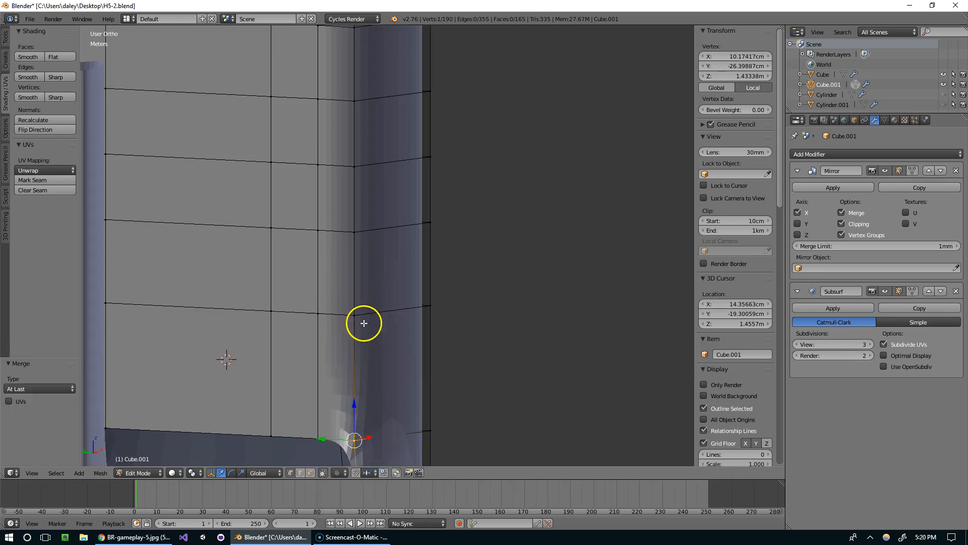
Try to close the upright's open top boundary with Grid Fill
{"action": "key", "text": "Tab"}
{"action": "scroll", "coordinate": [364, 323], "scroll_direction": "down", "scroll_amount": 12}
{"action": "middle_click_drag", "start_coordinate": [292, 297], "coordinate": [416, 307]}
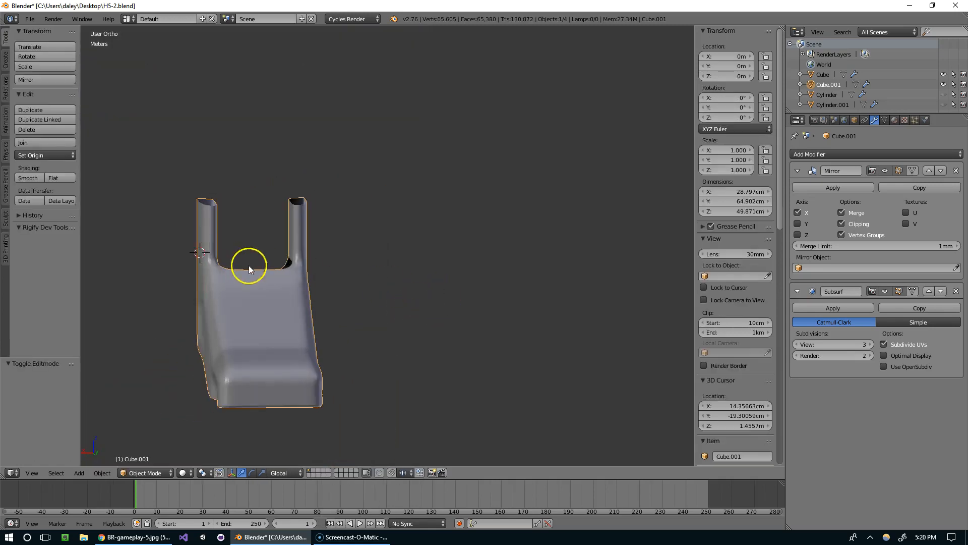
{"action": "scroll", "coordinate": [350, 298], "scroll_direction": "up", "scroll_amount": 8}
{"action": "mouse_move", "coordinate": [471, 269]}
{"action": "middle_mouse_down"}
{"action": "mouse_move", "coordinate": [356, 279]}
{"action": "mouse_move", "coordinate": [538, 286]}
{"action": "mouse_move", "coordinate": [469, 277]}
{"action": "middle_mouse_up"}
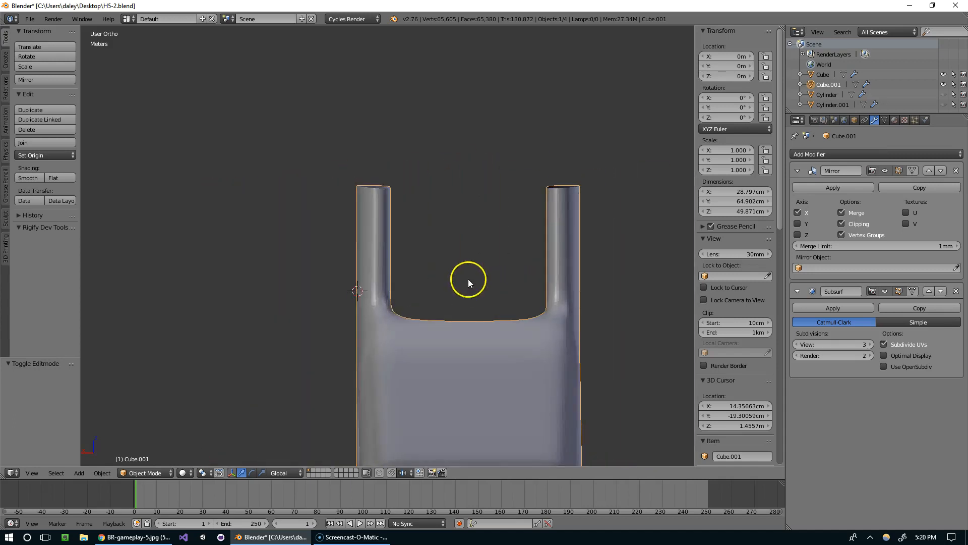
{"action": "key", "text": "Tab"}
{"action": "middle_click_drag", "start_coordinate": [355, 246], "coordinate": [501, 264]}
{"action": "left_click", "coordinate": [370, 366], "text": "alt"}
{"action": "key", "text": "space"}
{"action": "left_click", "coordinate": [460, 343]}
{"action": "key", "text": "w"}
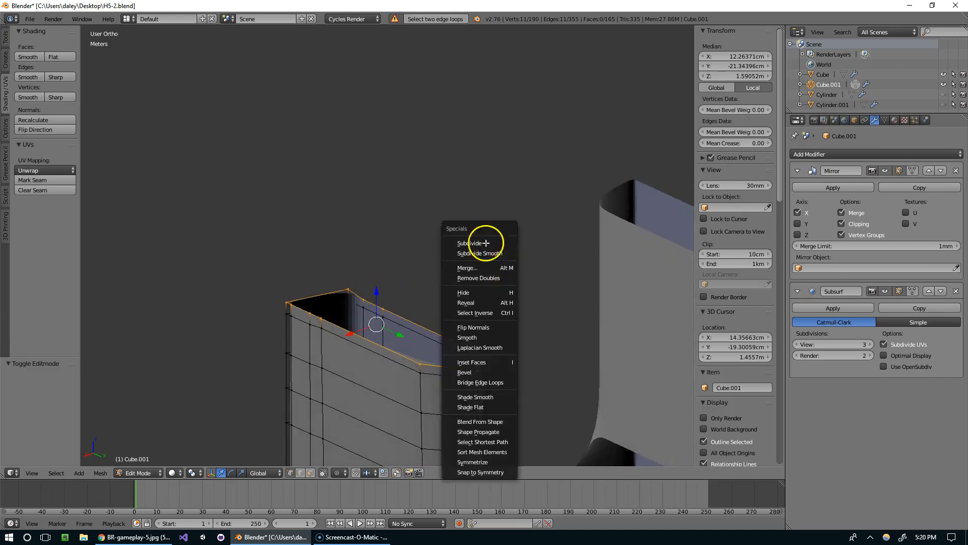
Fill the positive-Y end of the upright's top opening with a face
{"action": "middle_click_drag", "start_coordinate": [432, 354], "coordinate": [455, 367]}
{"action": "right_click", "coordinate": [455, 369]}
{"action": "right_click", "coordinate": [465, 326], "text": "ctrl"}
{"action": "key", "text": "f"}
{"action": "right_click", "coordinate": [340, 329]}
{"action": "right_click", "coordinate": [369, 298], "text": "ctrl"}
{"action": "right_click", "coordinate": [337, 332]}
{"action": "scroll", "coordinate": [336, 333], "scroll_direction": "up", "scroll_amount": 3}
{"action": "middle_click_drag", "start_coordinate": [374, 342], "coordinate": [360, 375]}
{"action": "right_click", "coordinate": [372, 305], "text": "ctrl"}
{"action": "middle_click_drag", "start_coordinate": [373, 305], "coordinate": [344, 288]}
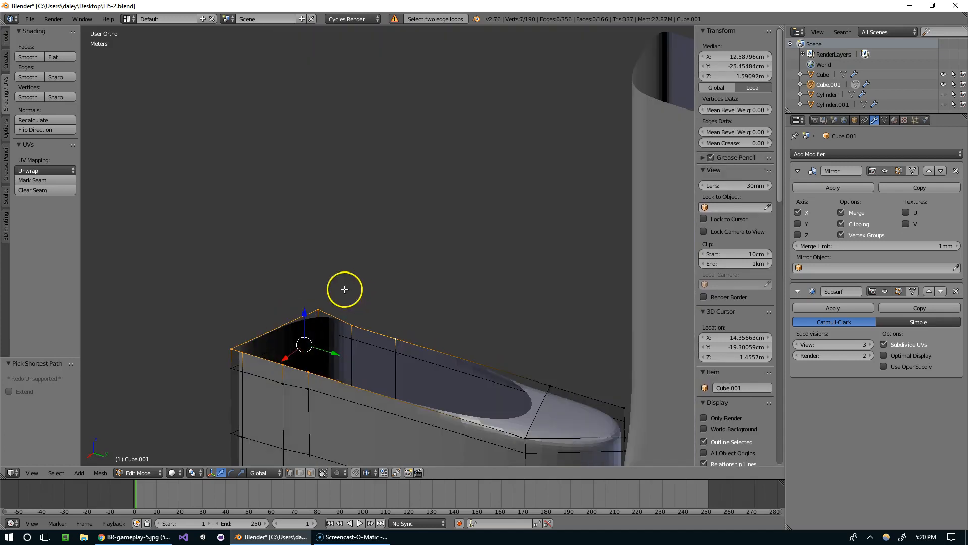
Fill the long middle section of the top opening and the narrow strip beside it with faces
{"action": "right_click", "coordinate": [323, 375]}
{"action": "right_click", "coordinate": [541, 392], "text": "ctrl"}
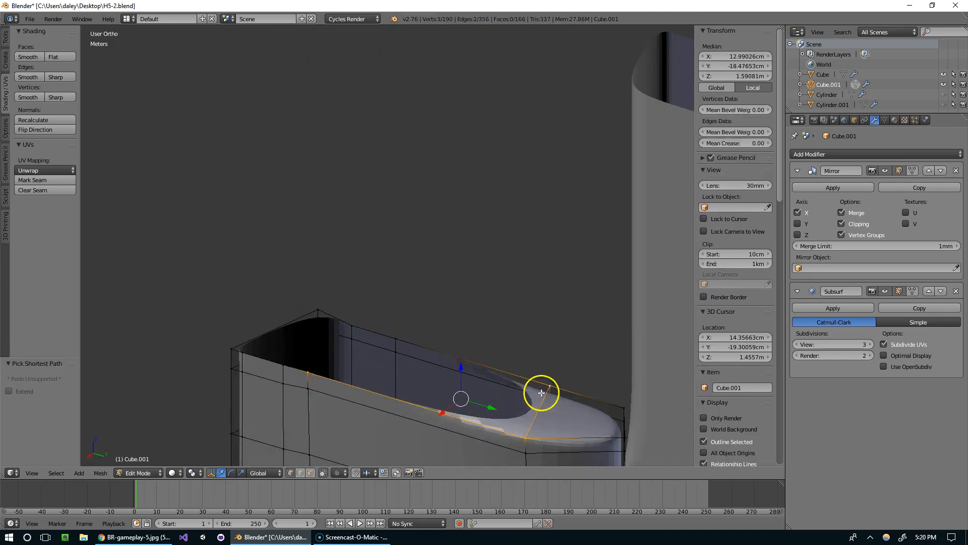
{"action": "right_click", "coordinate": [391, 333], "text": "ctrl"}
{"action": "key", "text": "f"}
{"action": "right_click", "coordinate": [283, 362]}
{"action": "right_click", "coordinate": [352, 326], "text": "ctrl"}
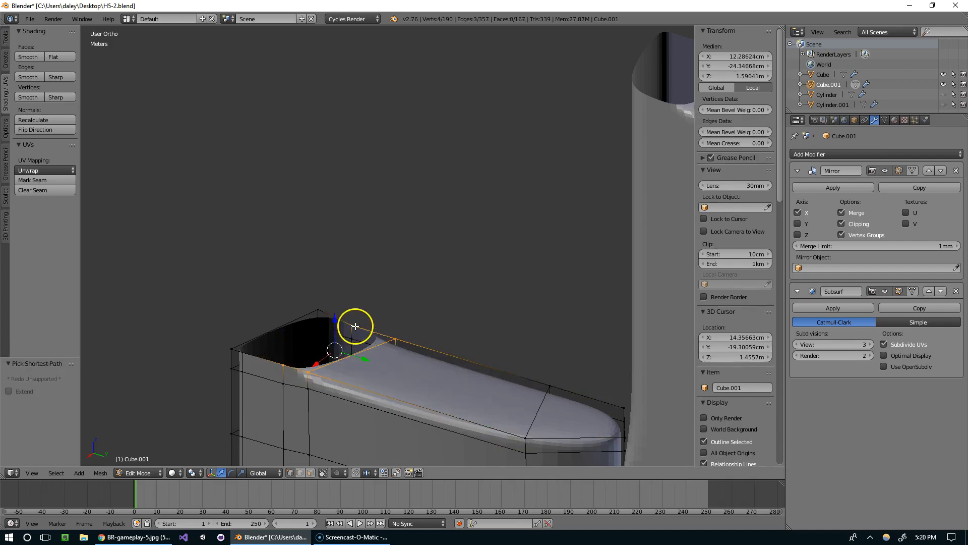
{"action": "key", "text": "f"}
Close the remaining negative-Y end of the upright's top opening with a single five-vertex face
{"action": "right_click", "coordinate": [243, 348]}
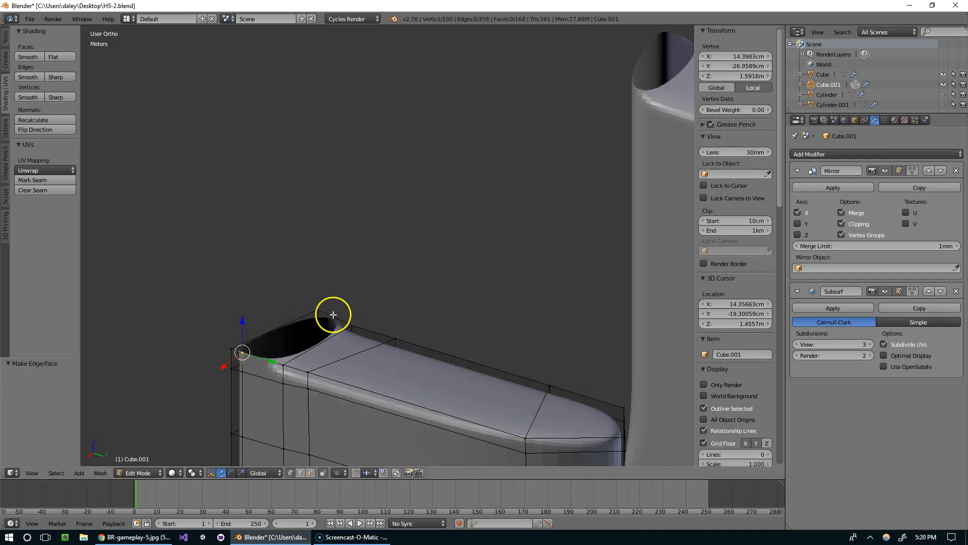
{"action": "middle_click_drag", "start_coordinate": [333, 314], "coordinate": [254, 354]}
{"action": "right_click", "coordinate": [295, 340], "text": "ctrl"}
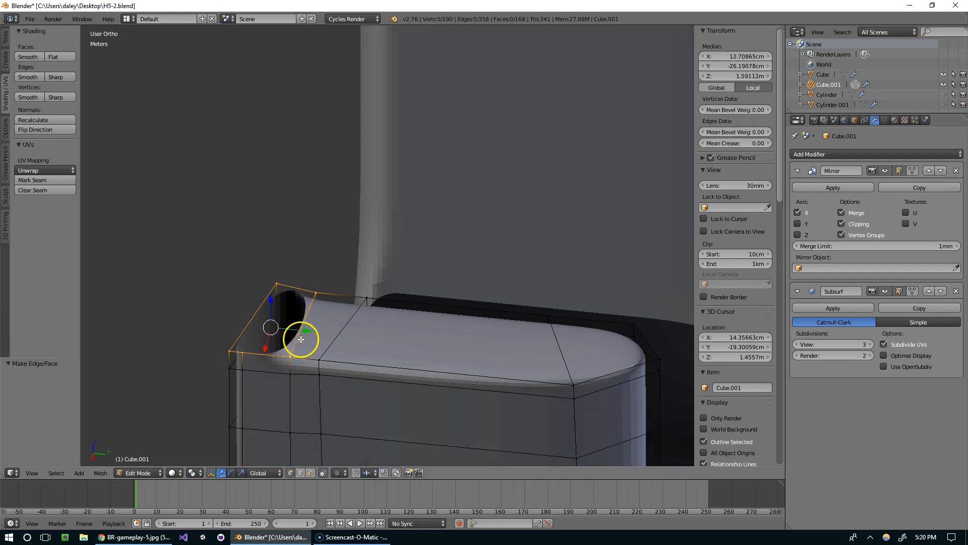
{"action": "key", "text": "f"}
{"action": "scroll", "coordinate": [348, 342], "scroll_direction": "down", "scroll_amount": 1}
{"action": "scroll", "coordinate": [289, 331], "scroll_direction": "up", "scroll_amount": 1}
{"action": "key", "text": "Tab"}
{"action": "scroll", "coordinate": [476, 359], "scroll_direction": "down", "scroll_amount": 4}
{"action": "middle_click_drag", "start_coordinate": [474, 370], "coordinate": [503, 273]}
Try to dissolve the vertical line of vertices near the upright's negative-Y outer corner, and undo the edit
{"action": "key", "text": "Tab"}
{"action": "scroll", "coordinate": [404, 191], "scroll_direction": "up", "scroll_amount": 5}
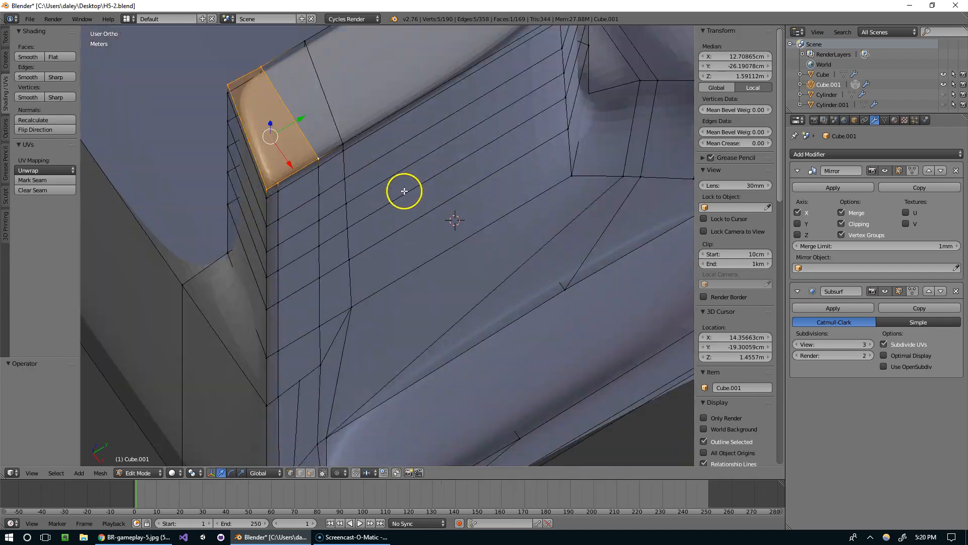
{"action": "right_click", "coordinate": [279, 186]}
{"action": "middle_click_drag", "start_coordinate": [274, 183], "coordinate": [320, 309]}
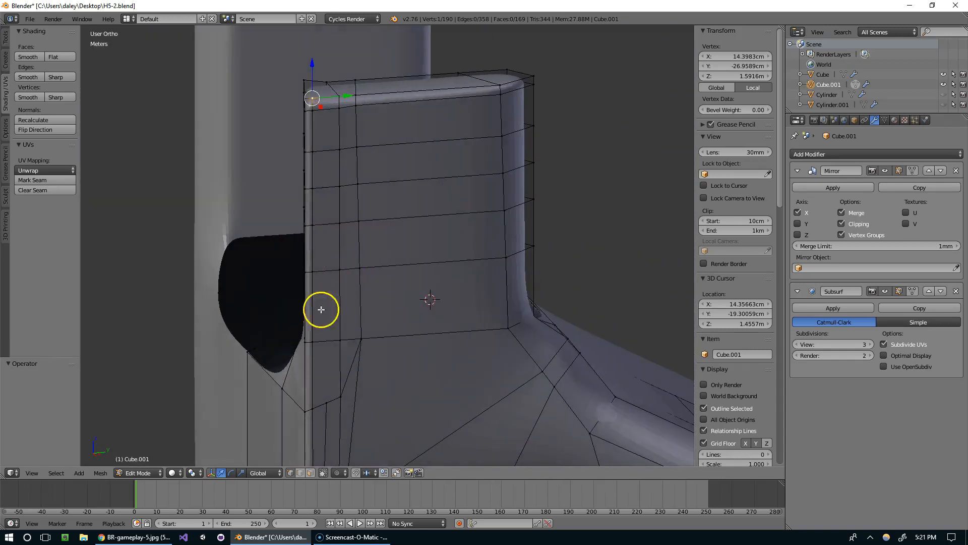
{"action": "right_click", "coordinate": [323, 332], "text": "ctrl"}
{"action": "key", "text": "x"}
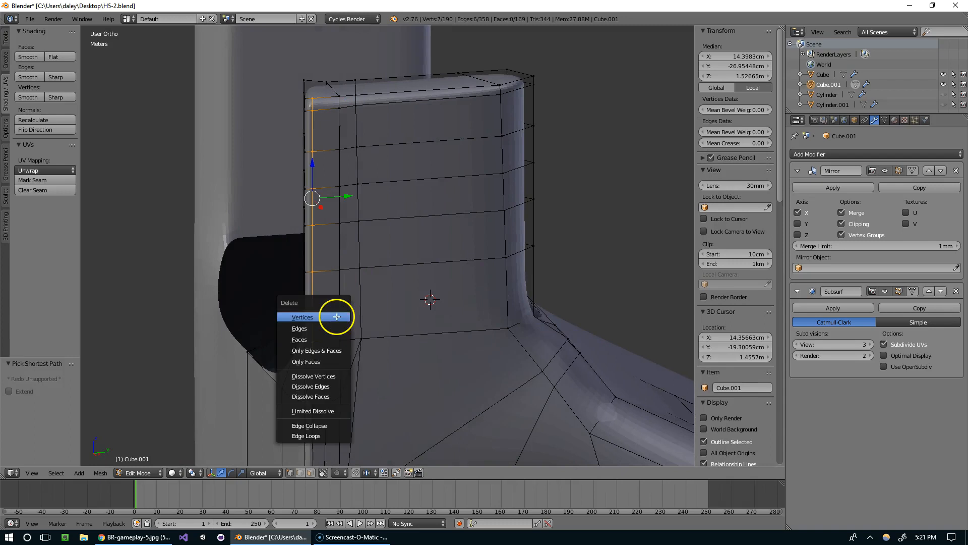
{"action": "left_click", "coordinate": [333, 379]}
{"action": "middle_click_drag", "start_coordinate": [376, 274], "coordinate": [352, 252]}
{"action": "middle_click_drag", "start_coordinate": [322, 146], "coordinate": [324, 114]}
{"action": "right_click", "coordinate": [320, 102]}
{"action": "key", "text": "x"}
{"action": "left_click", "coordinate": [323, 112]}
{"action": "key", "text": "ctrl+z"}
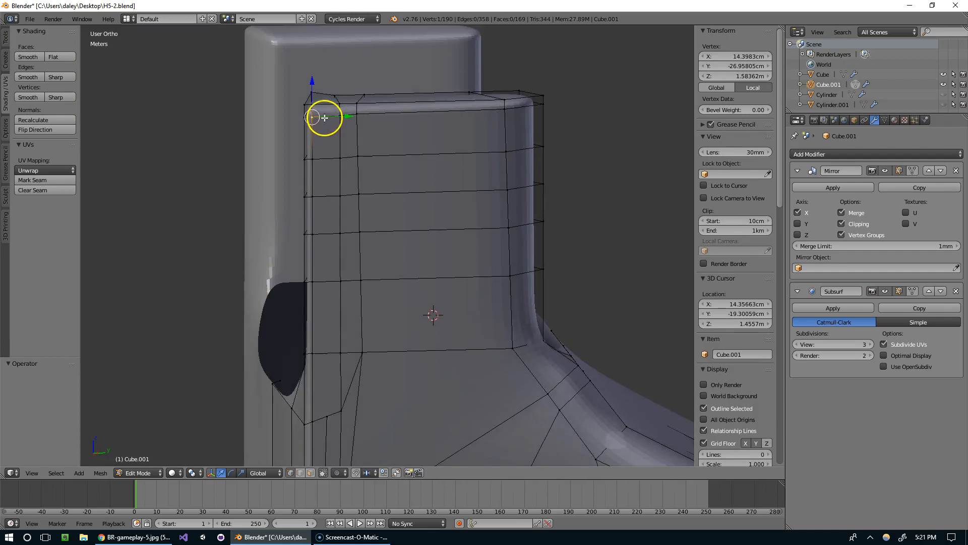
Dissolve the vertical edge line running down the upright's negative-Y outer corner and check the smoothed shape
{"action": "scroll", "coordinate": [324, 114], "scroll_direction": "up", "scroll_amount": 4}
{"action": "key", "text": "ctrl+Tab"}
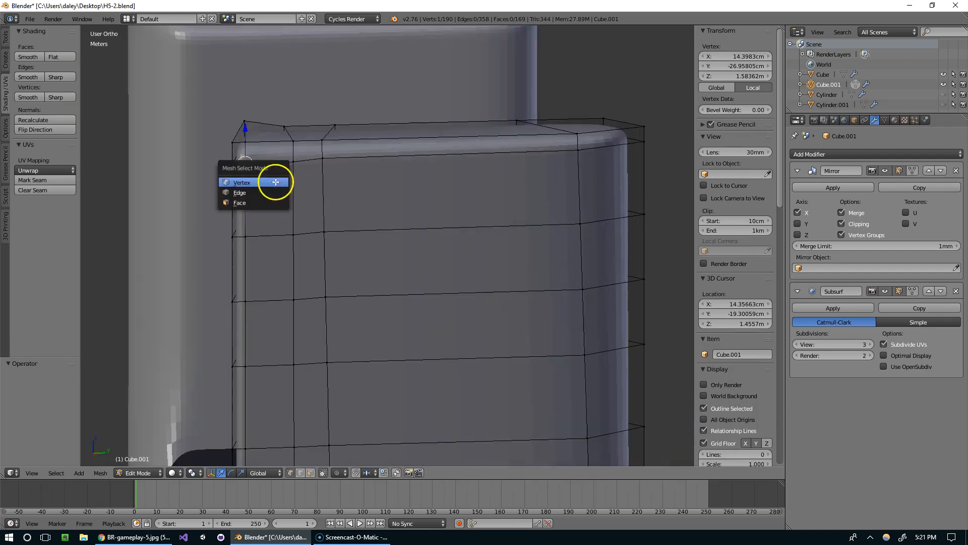
{"action": "left_click", "coordinate": [242, 193]}
{"action": "right_click", "coordinate": [247, 170]}
{"action": "right_click", "coordinate": [245, 152]}
{"action": "middle_click_drag", "start_coordinate": [344, 352], "coordinate": [392, 214], "text": "shift"}
{"action": "scroll", "coordinate": [323, 394], "scroll_direction": "down", "scroll_amount": 2}
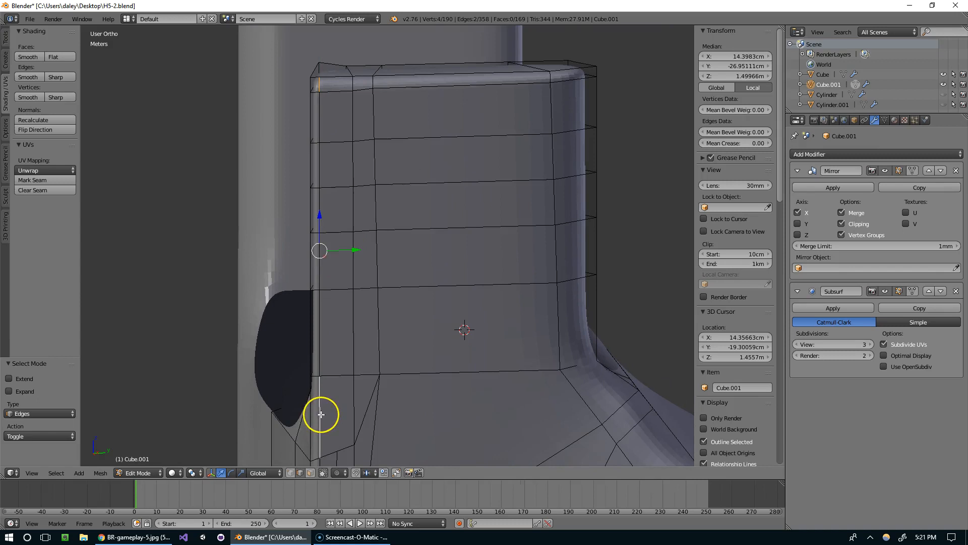
{"action": "middle_click_drag", "start_coordinate": [358, 287], "coordinate": [330, 185]}
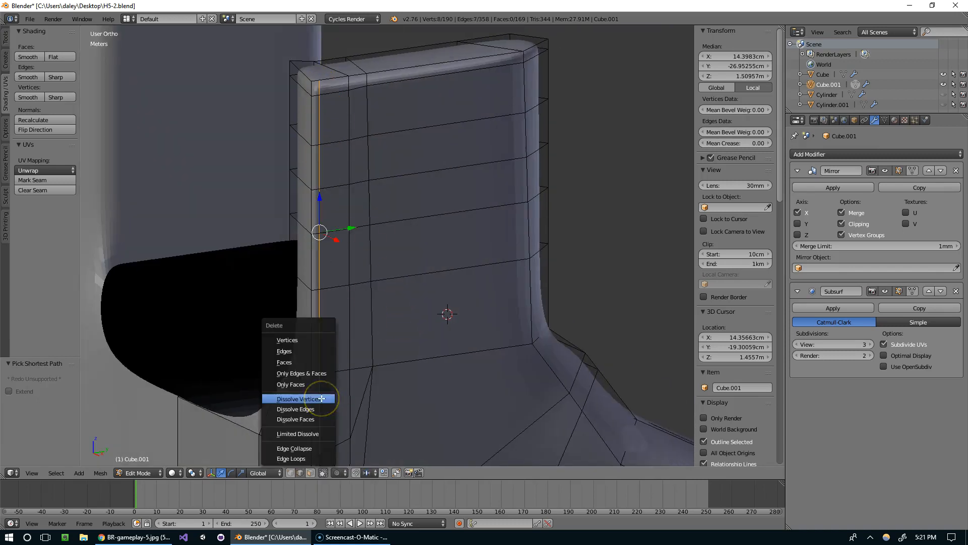
{"action": "left_click", "coordinate": [319, 410]}
{"action": "scroll", "coordinate": [391, 263], "scroll_direction": "down", "scroll_amount": 2}
{"action": "key", "text": "Tab"}
{"action": "middle_click_drag", "start_coordinate": [361, 255], "coordinate": [330, 256]}
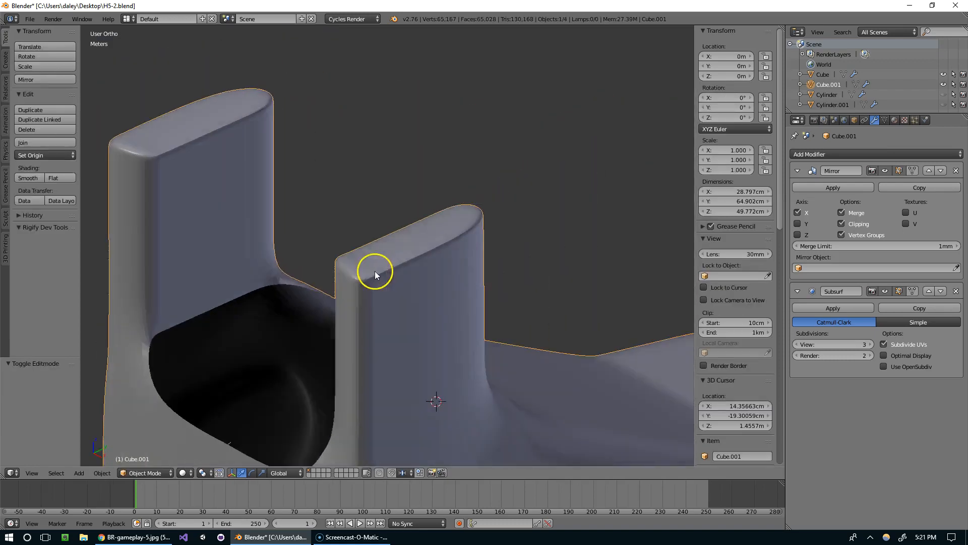
Dissolve the vertical edge line continuing below the upright, between the bracket's corner and the recessed panel
{"action": "key", "text": "Tab"}
{"action": "scroll", "coordinate": [329, 256], "scroll_direction": "up", "scroll_amount": 5}
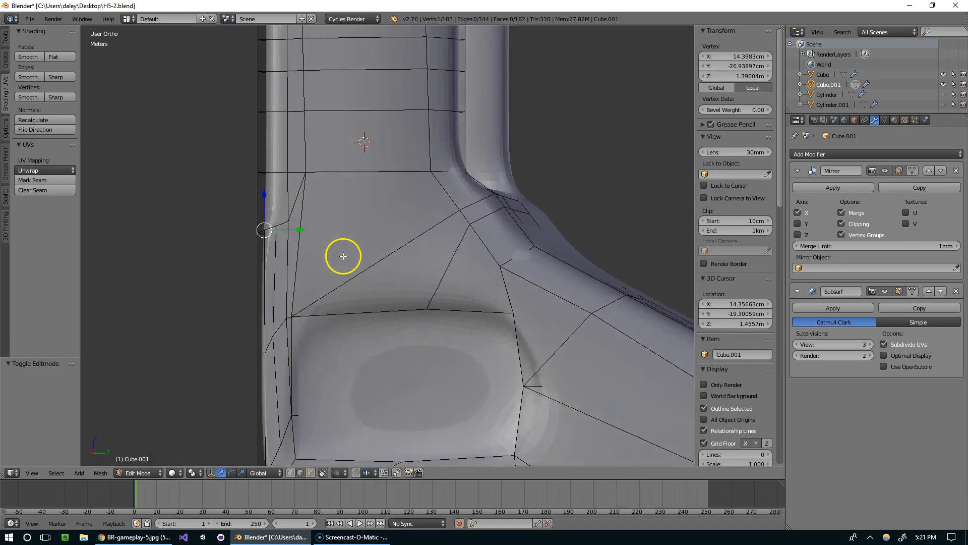
{"action": "scroll", "coordinate": [360, 248], "scroll_direction": "up", "scroll_amount": 2}
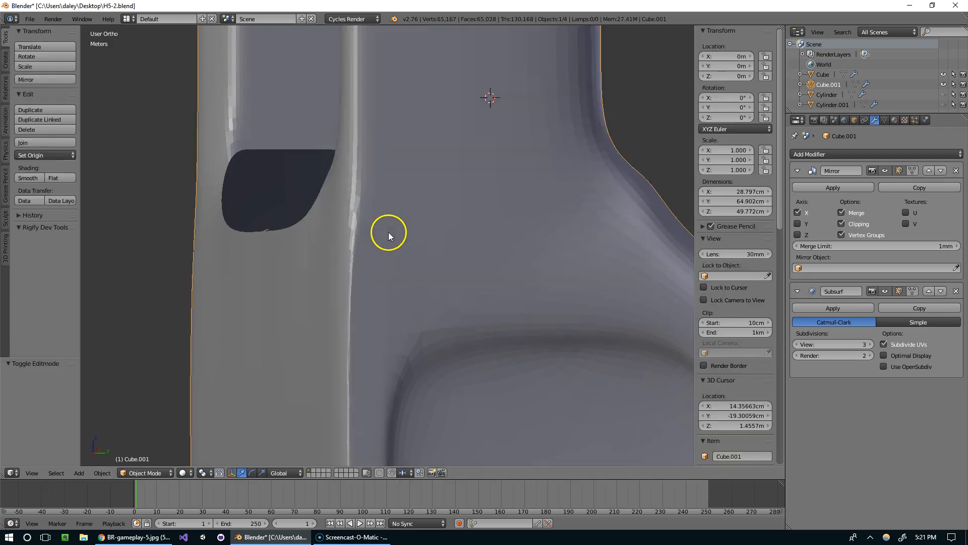
{"action": "key", "text": "ctrl+Tab"}
{"action": "scroll", "coordinate": [379, 231], "scroll_direction": "down", "scroll_amount": 5}
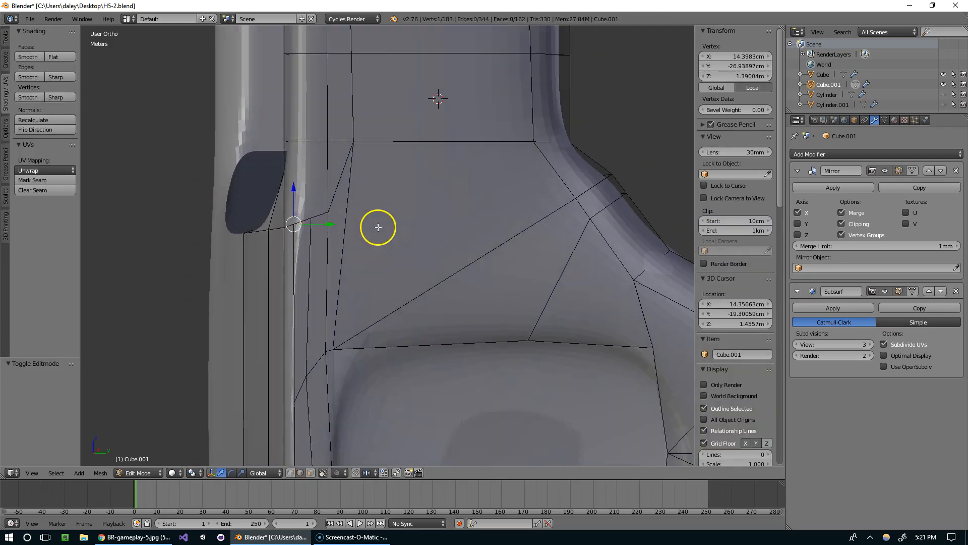
{"action": "scroll", "coordinate": [376, 292], "scroll_direction": "up", "scroll_amount": 2}
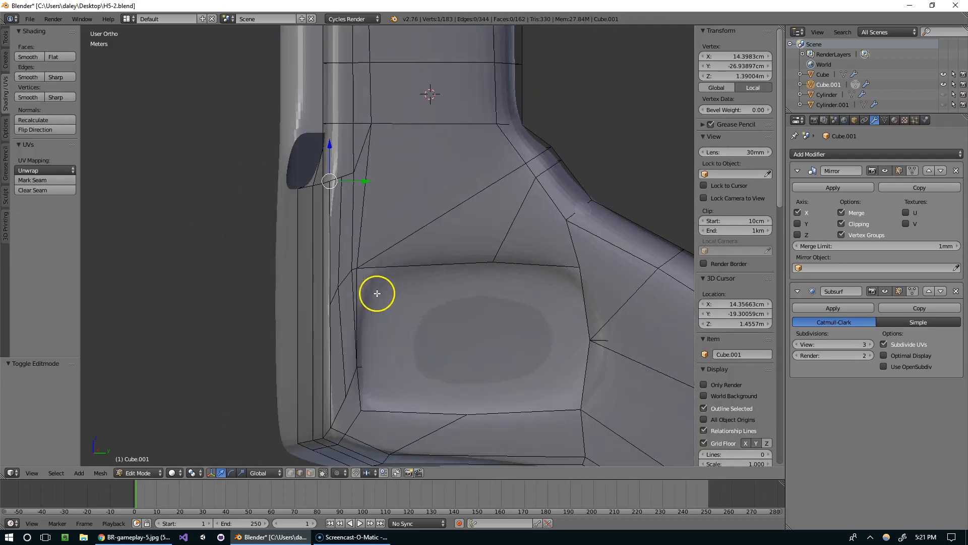
{"action": "right_click", "coordinate": [344, 287]}
{"action": "middle_click_drag", "start_coordinate": [370, 310], "coordinate": [344, 310]}
{"action": "right_click", "coordinate": [343, 310]}
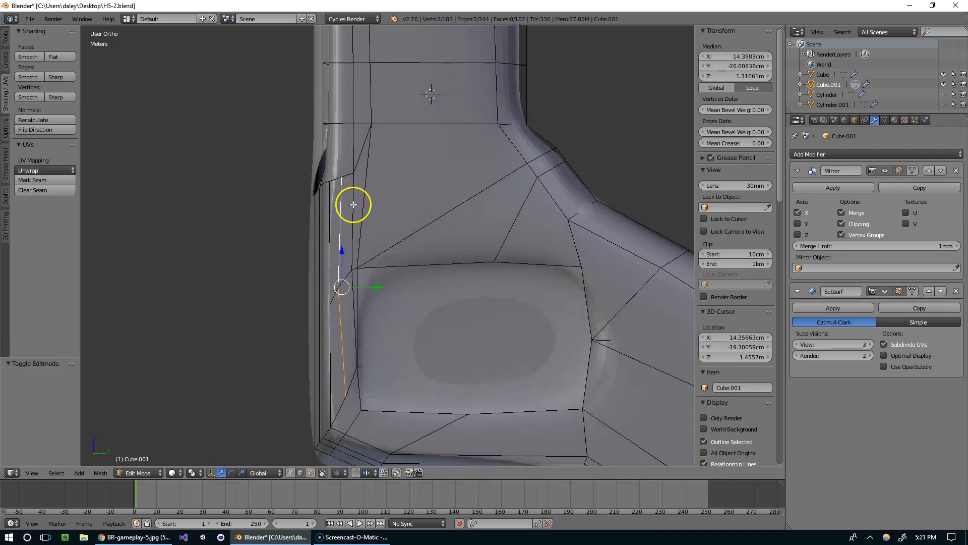
{"action": "left_click", "coordinate": [364, 230]}
Dissolve the leftover short edges between the bracket's negative-Y corner and the recessed panel
{"action": "middle_click_drag", "start_coordinate": [377, 258], "coordinate": [445, 242]}
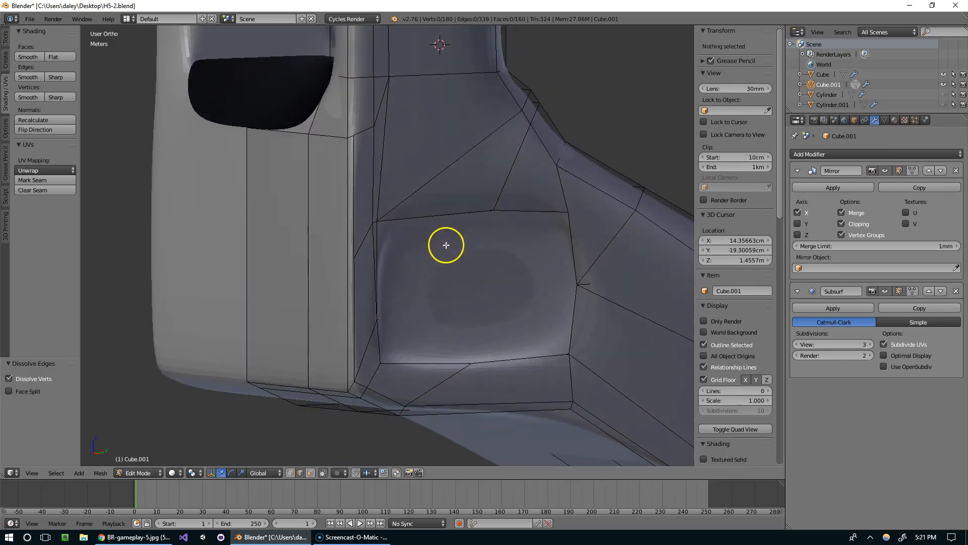
{"action": "right_click", "coordinate": [361, 272]}
{"action": "right_click", "coordinate": [349, 224], "text": "shift"}
{"action": "middle_click_drag", "start_coordinate": [356, 229], "coordinate": [431, 211]}
{"action": "left_click", "coordinate": [376, 241]}
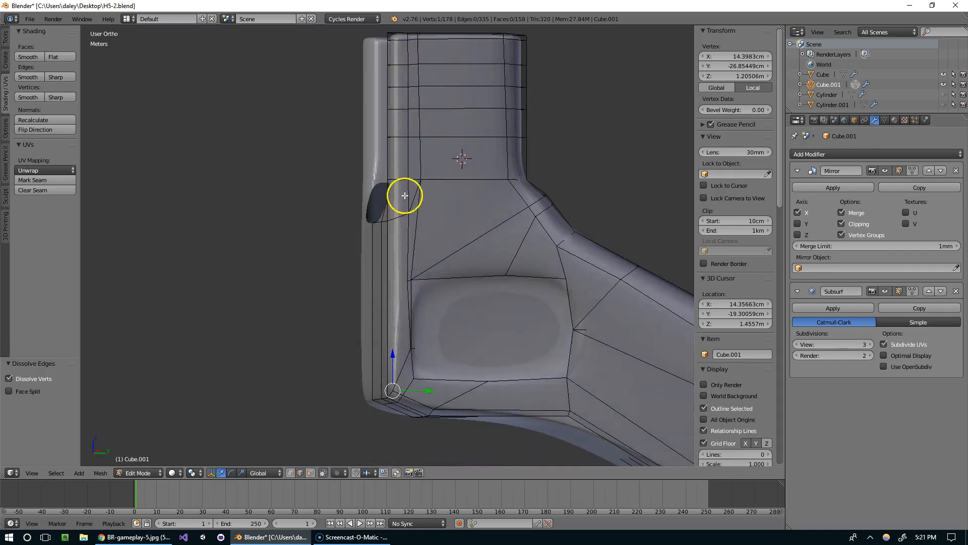
{"action": "right_click", "coordinate": [405, 199], "text": "shift"}
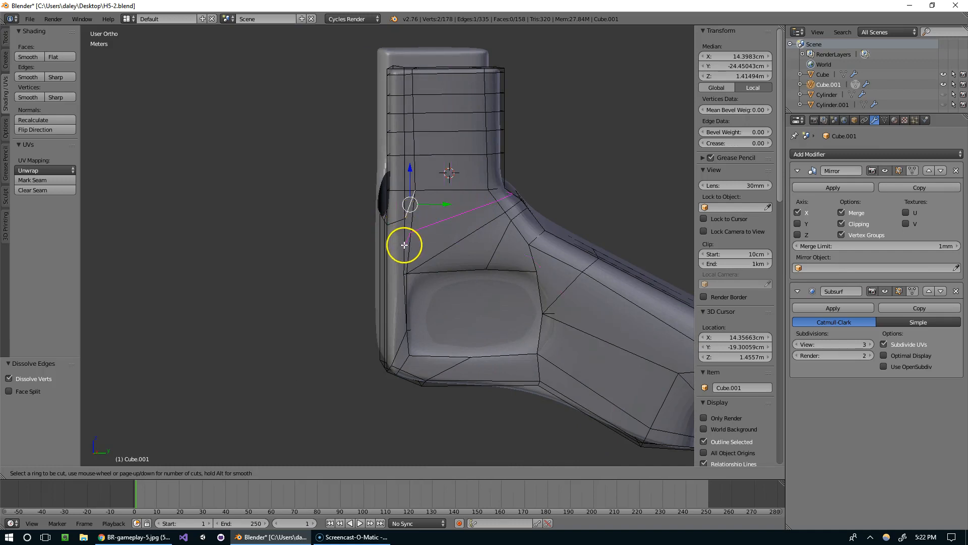
{"action": "scroll", "coordinate": [415, 255], "scroll_direction": "up", "scroll_amount": 3}
{"action": "middle_click_drag", "start_coordinate": [461, 293], "coordinate": [479, 268], "text": "shift"}
{"action": "mouse_move", "coordinate": [479, 268]}
{"action": "middle_mouse_down"}
{"action": "mouse_move", "coordinate": [530, 249]}
{"action": "mouse_move", "coordinate": [463, 261]}
{"action": "middle_mouse_up"}
{"action": "scroll", "coordinate": [460, 217], "scroll_direction": "down", "scroll_amount": 5}
{"action": "key", "text": "Tab"}
{"action": "scroll", "coordinate": [550, 275], "scroll_direction": "down", "scroll_amount": 3}
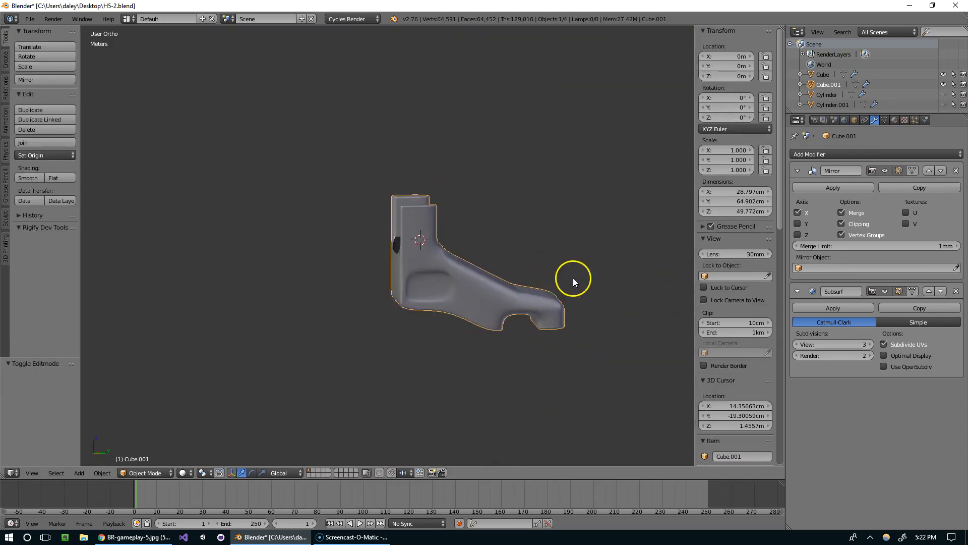
Select all vertices at the very top of the upright, using wireframe display to include the hidden ones
{"action": "middle_click_drag", "start_coordinate": [613, 275], "coordinate": [487, 281]}
{"action": "key", "text": "Tab"}
{"action": "scroll", "coordinate": [479, 184], "scroll_direction": "up", "scroll_amount": 5}
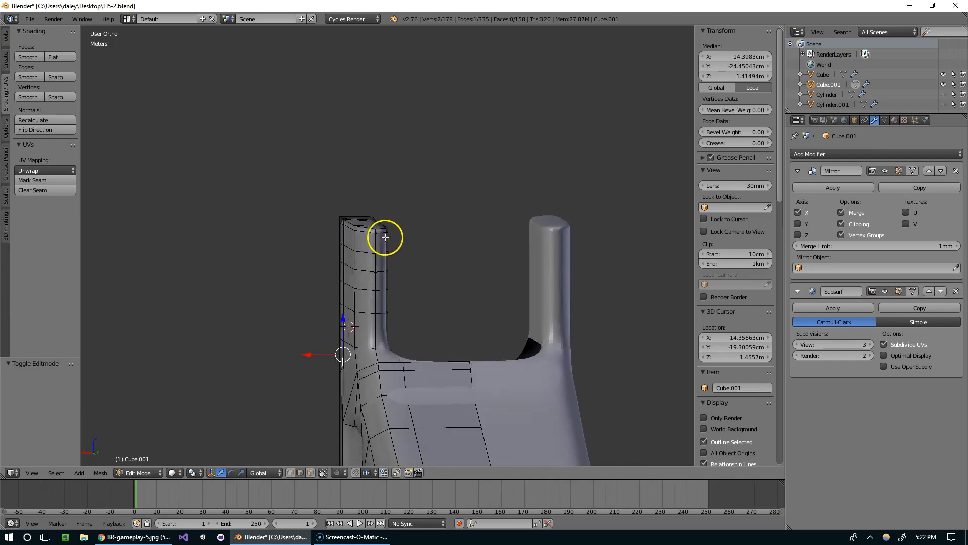
{"action": "left_click", "coordinate": [363, 219]}
{"action": "key", "text": "z"}
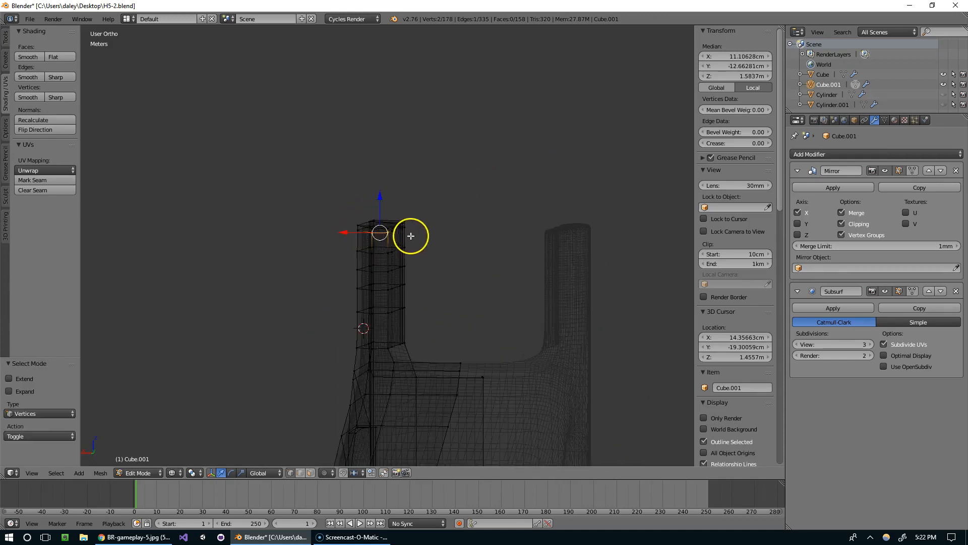
{"action": "right_click", "coordinate": [387, 228]}
{"action": "left_click_drag", "start_coordinate": [436, 240], "coordinate": [437, 240]}
{"action": "middle_click_drag", "start_coordinate": [436, 240], "coordinate": [474, 218]}
Enable proportional editing for the upright's selected top in the front orthographic view
{"action": "key", "text": "KP_3"}
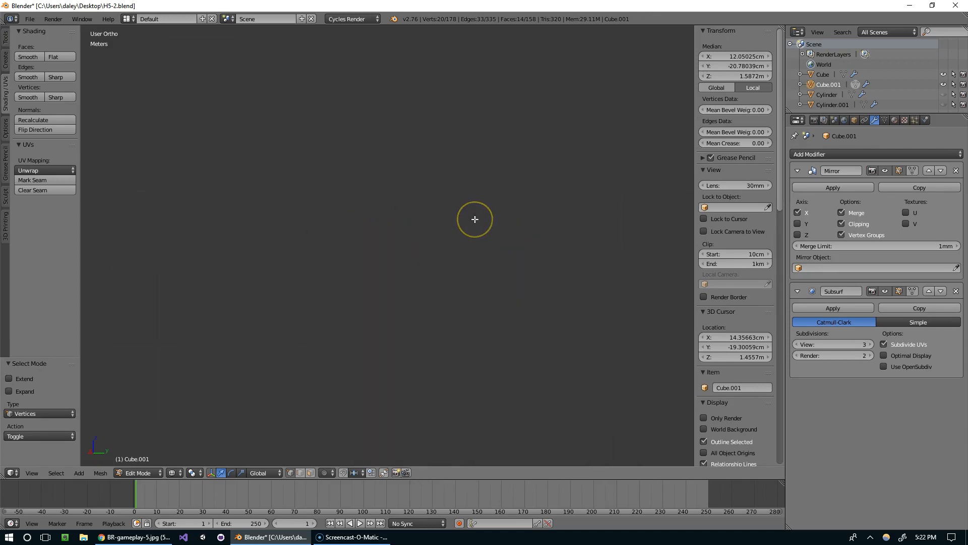
{"action": "key", "text": "KP_1"}
{"action": "middle_click_drag", "start_coordinate": [453, 307], "coordinate": [518, 224], "text": "shift"}
{"action": "scroll", "coordinate": [510, 248], "scroll_direction": "down", "scroll_amount": 5}
{"action": "scroll", "coordinate": [509, 257], "scroll_direction": "up", "scroll_amount": 6}
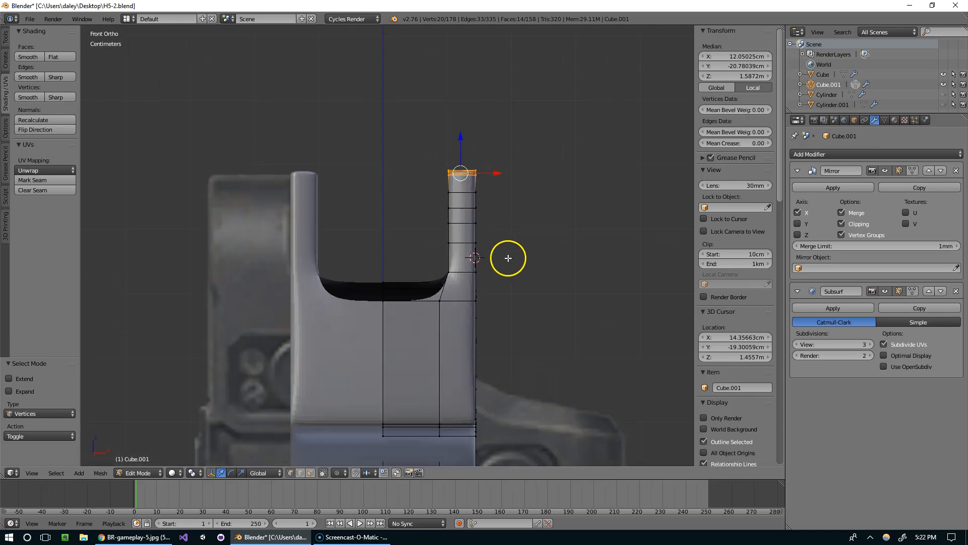
{"action": "scroll", "coordinate": [509, 258], "scroll_direction": "up", "scroll_amount": 3}
{"action": "middle_click_drag", "start_coordinate": [545, 178], "coordinate": [519, 199], "text": "shift"}
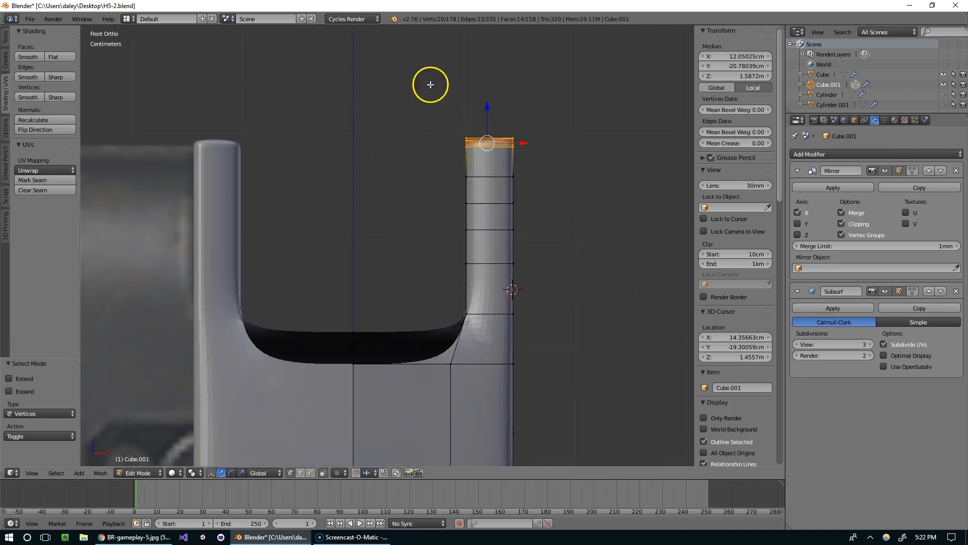
{"action": "left_click", "coordinate": [343, 472]}
{"action": "left_click", "coordinate": [353, 452]}
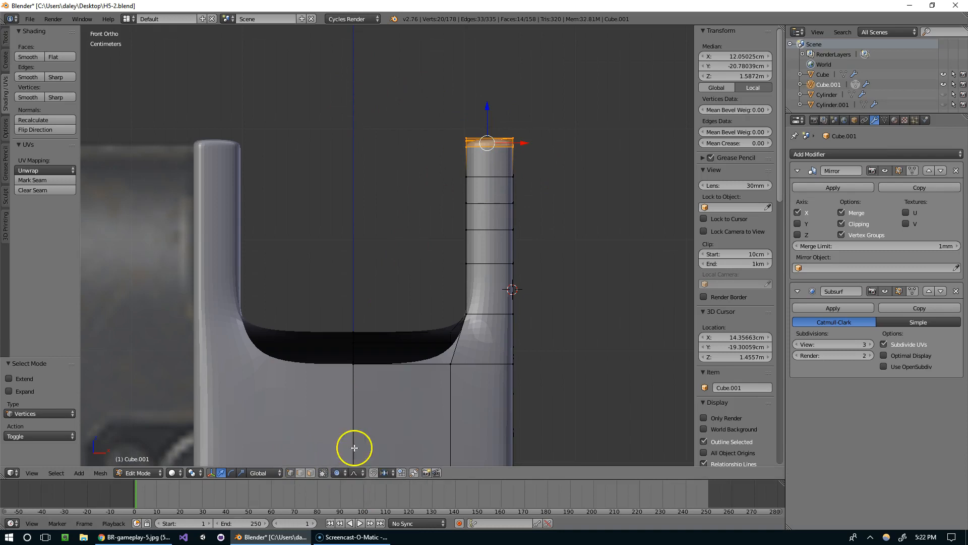
{"action": "left_click", "coordinate": [360, 475]}
{"action": "middle_click_drag", "start_coordinate": [484, 198], "coordinate": [473, 254], "text": "shift"}
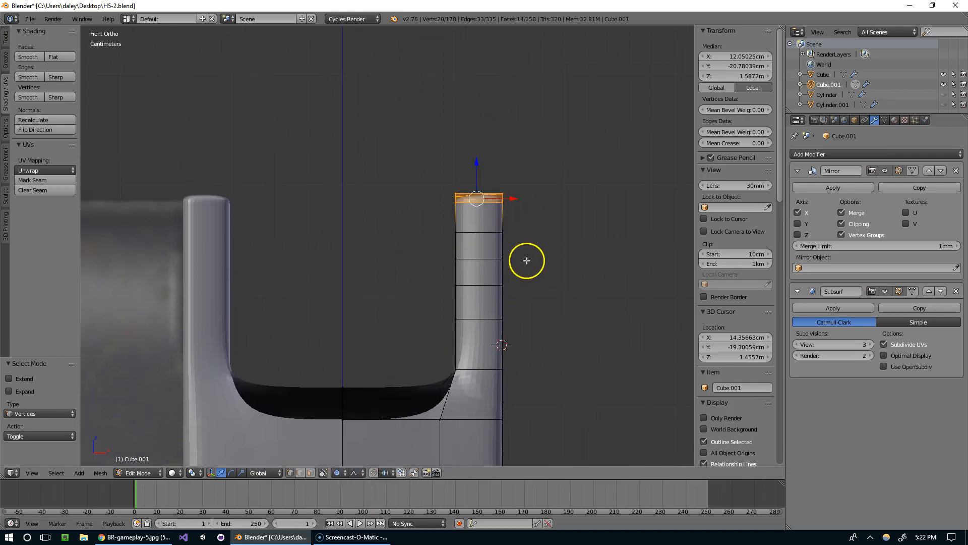
Set the proportional size to 0.08 and try moving the upright's top inwards
{"action": "key", "text": "g"}
{"action": "left_click", "coordinate": [511, 254]}
{"action": "scroll", "coordinate": [511, 254], "scroll_direction": "down", "scroll_amount": 3}
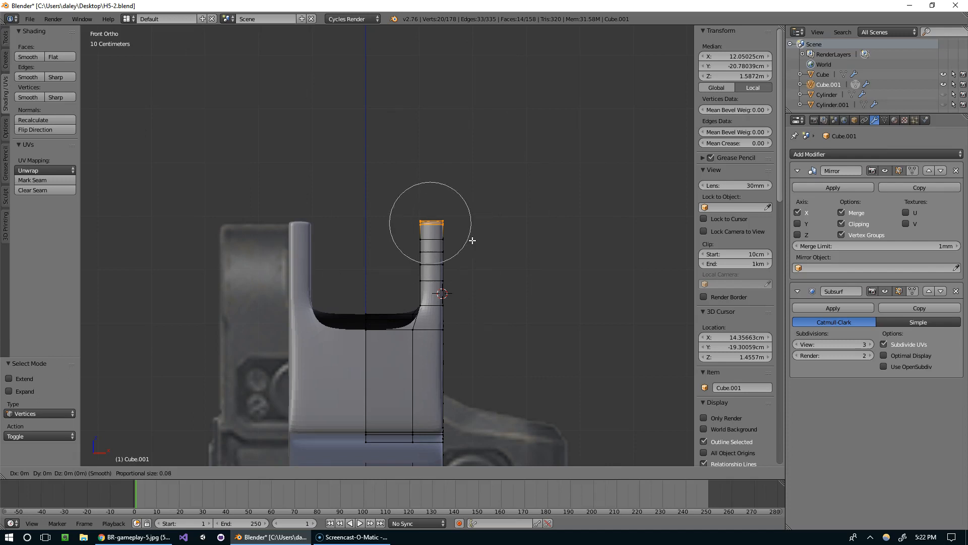
{"action": "left_click", "coordinate": [471, 240]}
{"action": "key", "text": "g"}
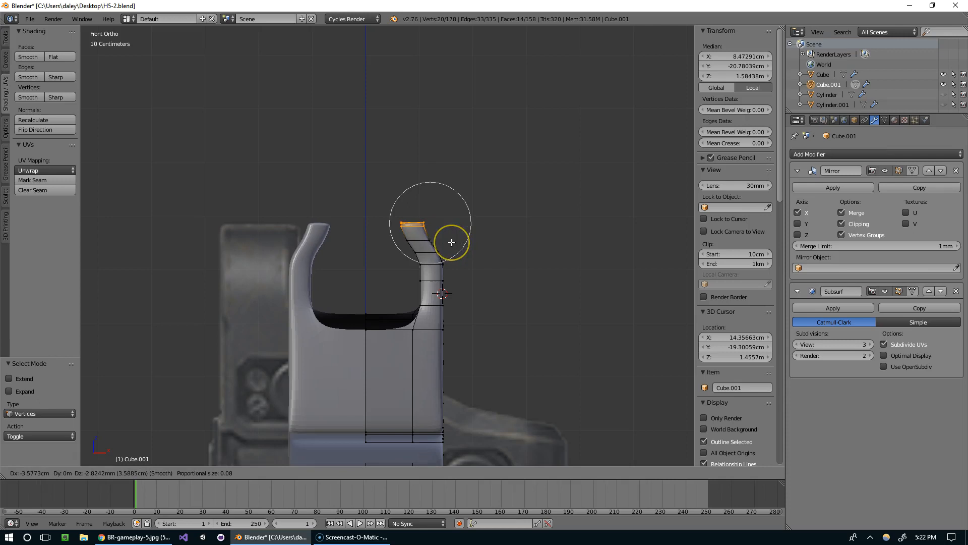
{"action": "right_click", "coordinate": [481, 240]}
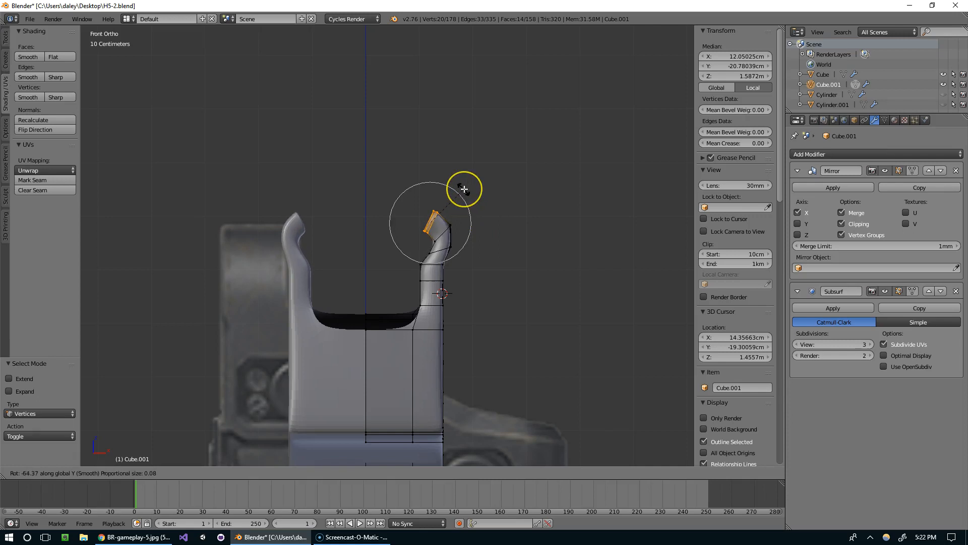
Rotate the upright's top about -64.4° around Y and move it about 6.7 cm inwards and 6.6 mm down
{"action": "left_click", "coordinate": [464, 189]}
{"action": "key", "text": "g"}
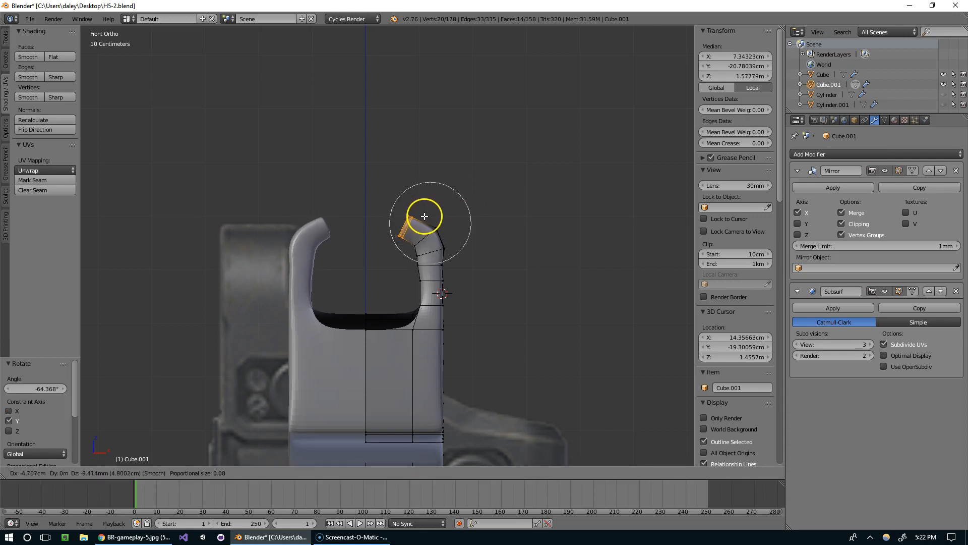
{"action": "left_click", "coordinate": [413, 214]}
Scale the bent tip of the upright along Z by a factor of about 0.525
{"action": "middle_click_drag", "start_coordinate": [413, 215], "coordinate": [646, 225]}
{"action": "key", "text": "s"}
{"action": "key", "text": "z"}
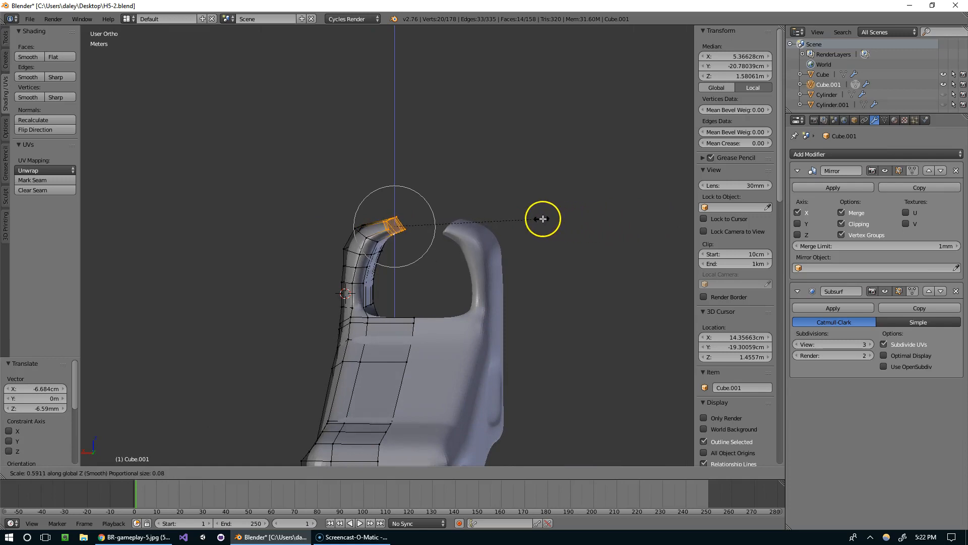
{"action": "left_click", "coordinate": [525, 218]}
Rotate and scale the bent tip slightly, shifting it about 1.4 cm further inwards
{"action": "middle_click_drag", "start_coordinate": [525, 218], "coordinate": [512, 178]}
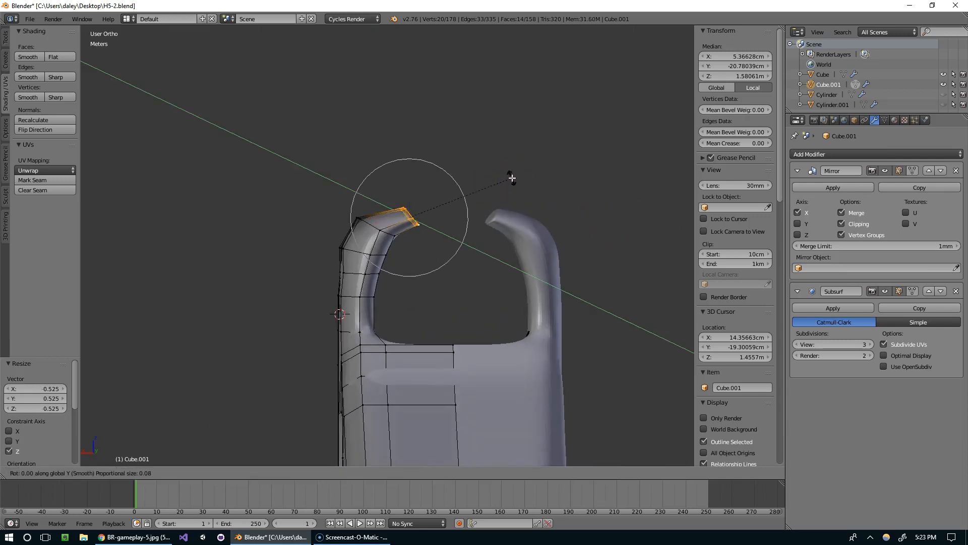
{"action": "left_click", "coordinate": [534, 227]}
{"action": "key", "text": "g"}
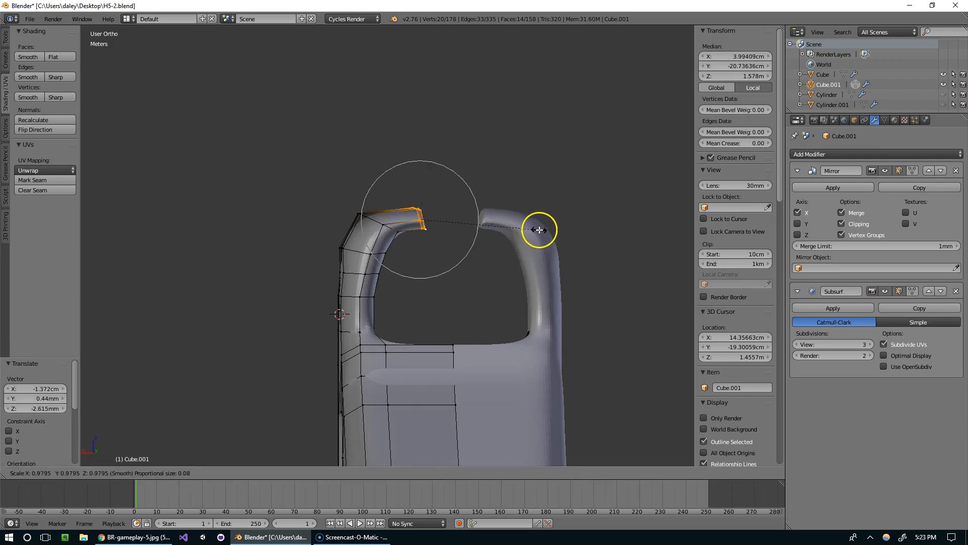
{"action": "middle_click_drag", "start_coordinate": [521, 230], "coordinate": [455, 228]}
{"action": "left_click", "coordinate": [485, 243]}
Without proportional editing, move the row of vertices along the bend's outer corner down about 9.2 mm and inwards about 1.2 cm
{"action": "right_click", "coordinate": [366, 233]}
{"action": "middle_click_drag", "start_coordinate": [368, 234], "coordinate": [540, 238]}
{"action": "right_click", "coordinate": [341, 255], "text": "ctrl"}
{"action": "middle_click_drag", "start_coordinate": [342, 255], "coordinate": [405, 229]}
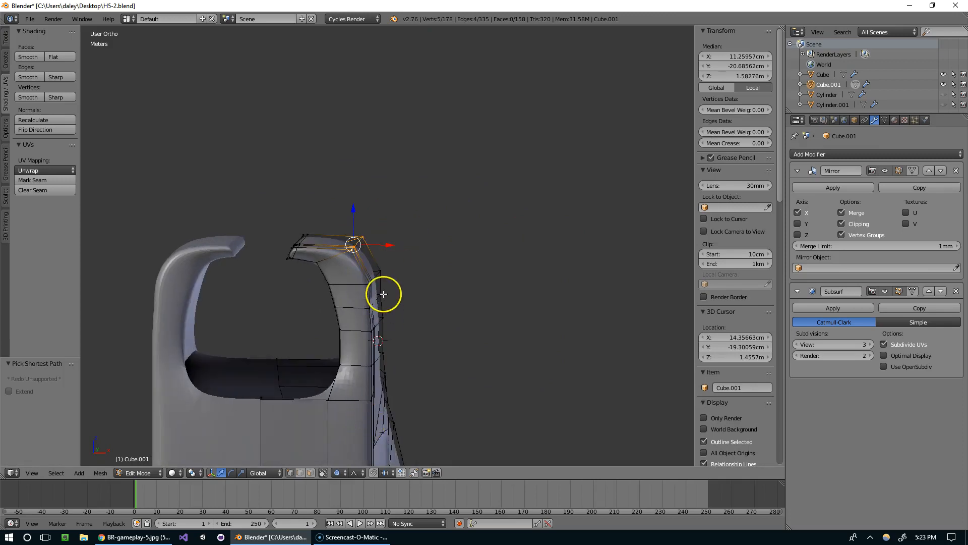
{"action": "left_click", "coordinate": [356, 215]}
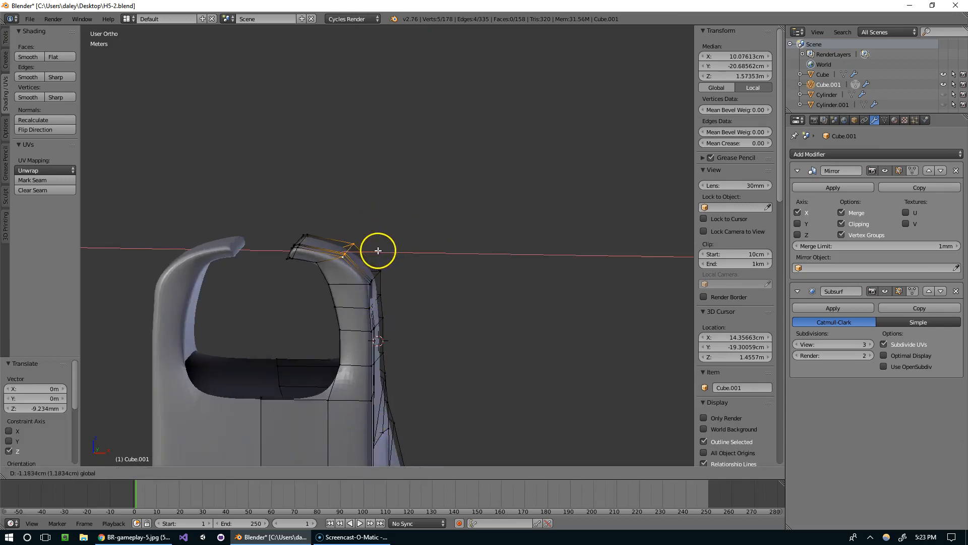
{"action": "left_click", "coordinate": [376, 249]}
Lower the six-vertex row on the hook's inner side and shift it about 7.4 mm outwards along X
{"action": "middle_click_drag", "start_coordinate": [376, 249], "coordinate": [385, 248]}
{"action": "right_click", "coordinate": [329, 262]}
{"action": "mouse_move", "coordinate": [329, 262]}
{"action": "middle_mouse_down"}
{"action": "mouse_move", "coordinate": [386, 227]}
{"action": "mouse_move", "coordinate": [316, 263]}
{"action": "middle_mouse_up"}
{"action": "right_click", "coordinate": [265, 294], "text": "ctrl"}
{"action": "middle_click_drag", "start_coordinate": [265, 295], "coordinate": [340, 293]}
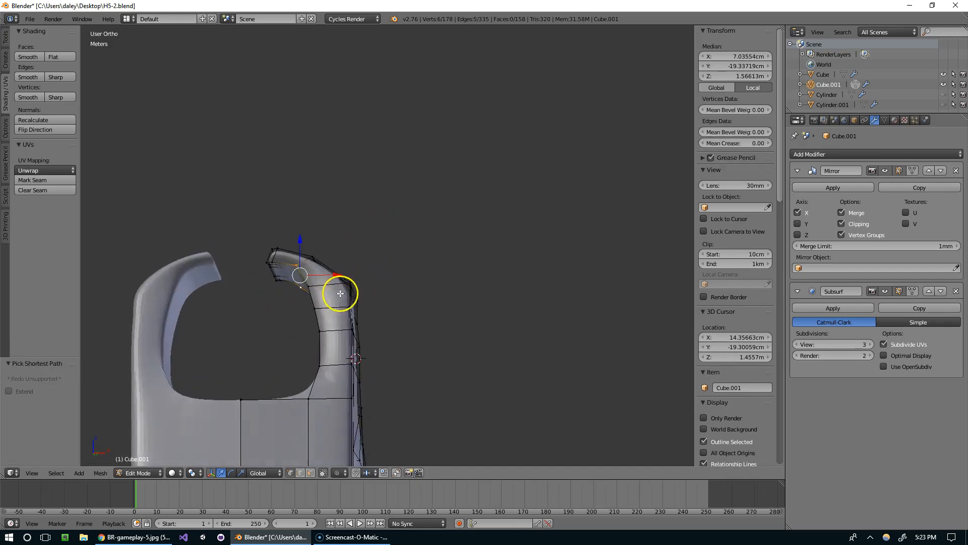
{"action": "left_click_drag", "start_coordinate": [300, 237], "coordinate": [312, 253]}
{"action": "left_click", "coordinate": [329, 281]}
Shift the upper two five-vertex rows on the upright's inner side outwards along X, by about 1.5 cm and 1.26 cm
{"action": "middle_click_drag", "start_coordinate": [330, 281], "coordinate": [349, 268]}
{"action": "right_click", "coordinate": [343, 284], "text": "ctrl"}
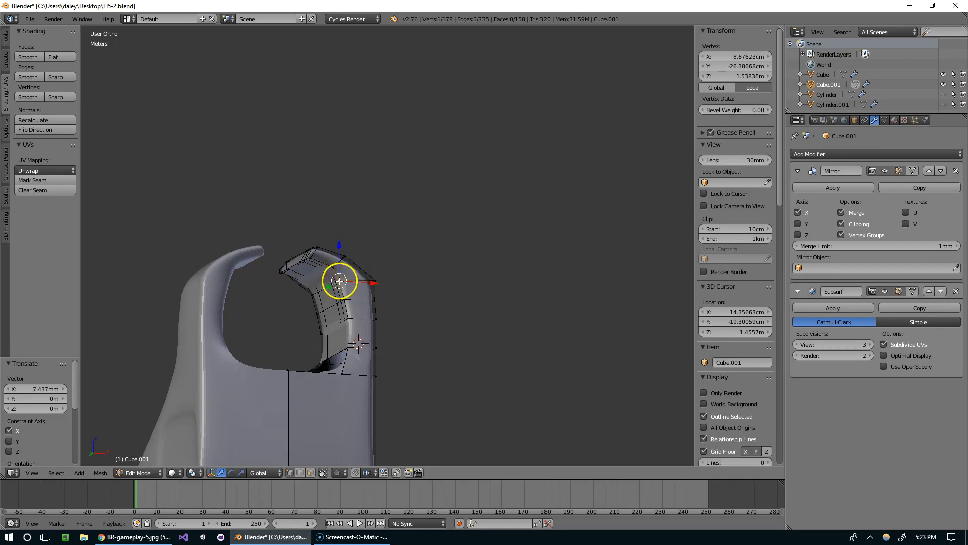
{"action": "middle_click_drag", "start_coordinate": [313, 294], "coordinate": [340, 311]}
{"action": "left_click_drag", "start_coordinate": [359, 287], "coordinate": [362, 270]}
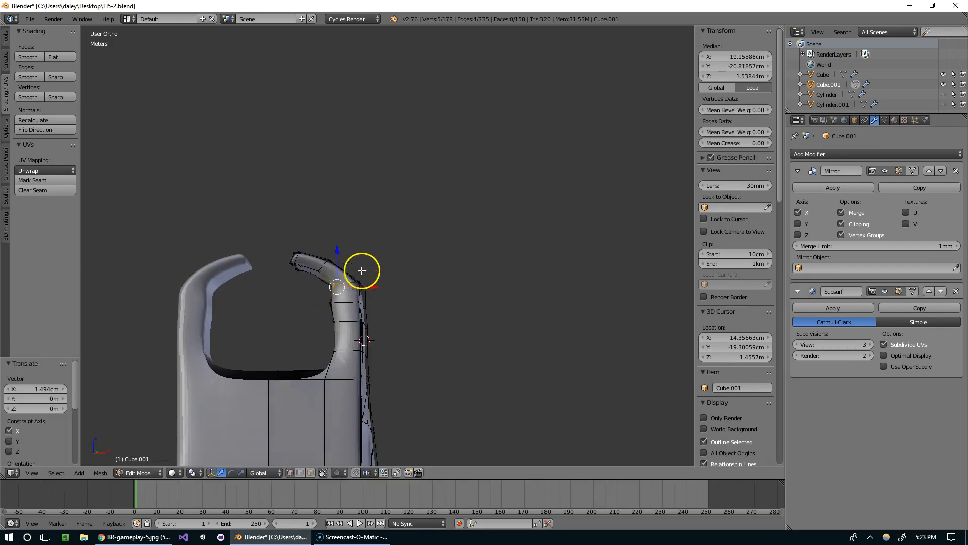
{"action": "mouse_move", "coordinate": [340, 296]}
{"action": "middle_mouse_down"}
{"action": "mouse_move", "coordinate": [324, 298]}
{"action": "mouse_move", "coordinate": [340, 308]}
{"action": "middle_mouse_up"}
{"action": "right_click", "coordinate": [309, 305], "text": "ctrl"}
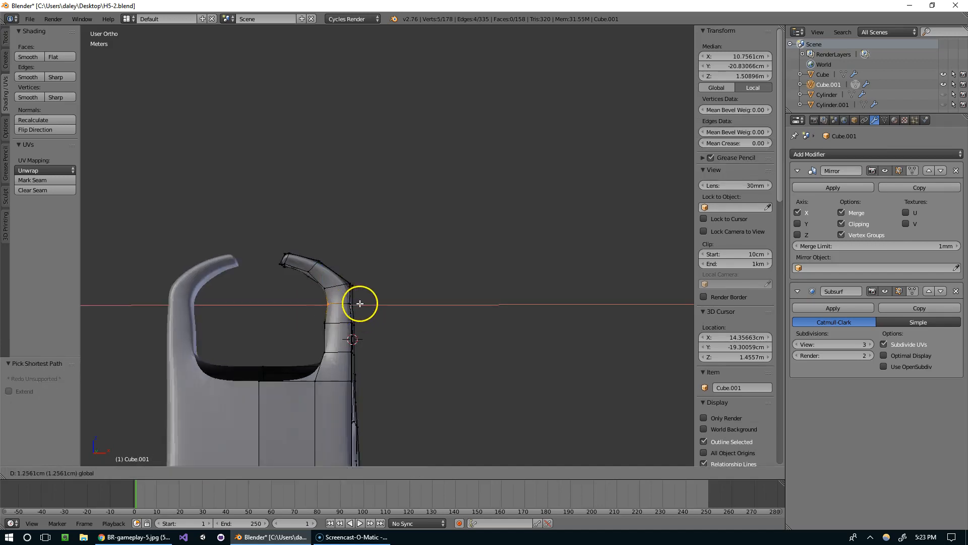
{"action": "left_click_drag", "start_coordinate": [362, 303], "coordinate": [362, 303]}
Select the next lower five-vertex row on the upright's inner side, shift it outwards along X and check the smoothed shape
{"action": "right_click", "coordinate": [335, 322]}
{"action": "middle_click_drag", "start_coordinate": [346, 322], "coordinate": [381, 302]}
{"action": "right_click", "coordinate": [299, 319], "text": "ctrl"}
{"action": "right_click", "coordinate": [291, 321], "text": "ctrl"}
{"action": "key", "text": "Tab"}
{"action": "middle_click_drag", "start_coordinate": [320, 312], "coordinate": [547, 313]}
{"action": "scroll", "coordinate": [549, 311], "scroll_direction": "up", "scroll_amount": 3}
{"action": "key", "text": "Tab"}
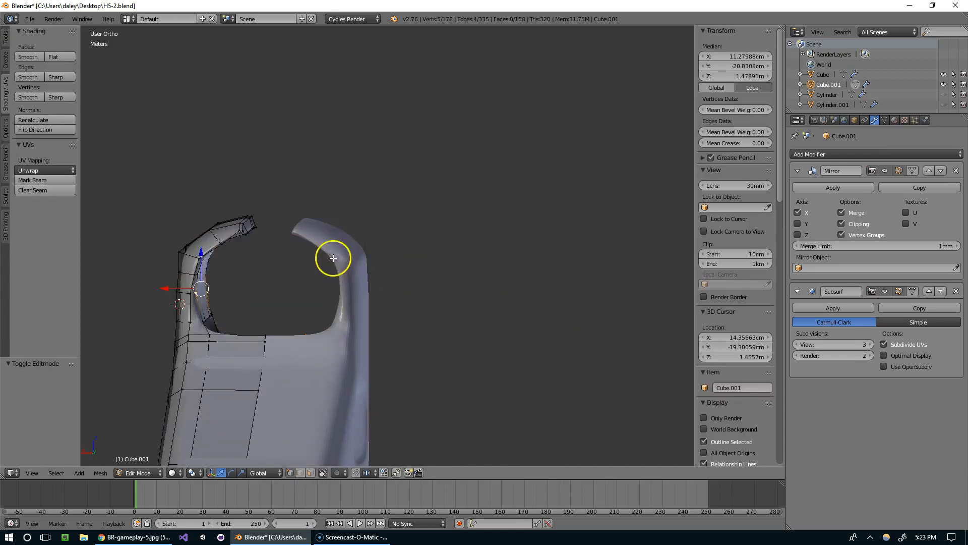
Select the six-vertex row on the hook's inner side and examine the bend's structure in wireframe
{"action": "middle_click_drag", "start_coordinate": [326, 256], "coordinate": [401, 261], "text": "shift"}
{"action": "scroll", "coordinate": [398, 262], "scroll_direction": "up", "scroll_amount": 3}
{"action": "middle_click_drag", "start_coordinate": [297, 249], "coordinate": [260, 235]}
{"action": "right_click", "coordinate": [201, 231]}
{"action": "right_click", "coordinate": [248, 240], "text": "ctrl"}
{"action": "right_click", "coordinate": [262, 244], "text": "ctrl"}
{"action": "key", "text": "z"}
{"action": "middle_click_drag", "start_coordinate": [202, 244], "coordinate": [327, 244], "text": "shift"}
{"action": "scroll", "coordinate": [382, 244], "scroll_direction": "up", "scroll_amount": 2}
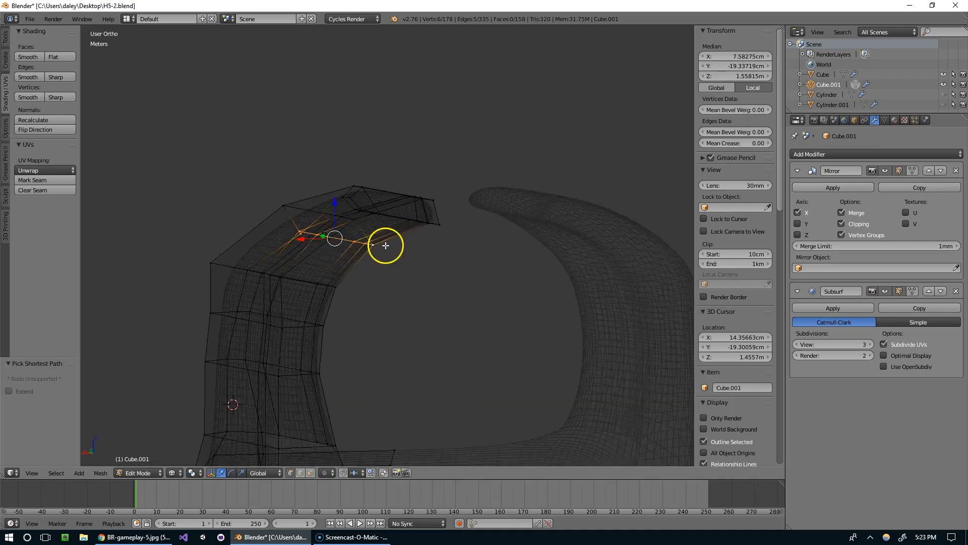
{"action": "scroll", "coordinate": [391, 247], "scroll_direction": "down", "scroll_amount": 2}
{"action": "key", "text": "z"}
Select the edge loop along the rim of the hook and adjust its position along Y
{"action": "mouse_move", "coordinate": [398, 251]}
{"action": "middle_mouse_down"}
{"action": "mouse_move", "coordinate": [430, 258]}
{"action": "mouse_move", "coordinate": [396, 253]}
{"action": "mouse_move", "coordinate": [391, 274]}
{"action": "mouse_move", "coordinate": [536, 271]}
{"action": "middle_mouse_up"}
{"action": "right_click", "coordinate": [403, 210], "text": "alt"}
{"action": "middle_click_drag", "start_coordinate": [403, 209], "coordinate": [404, 291]}
{"action": "key", "text": "g"}
{"action": "key", "text": "y"}
{"action": "left_click", "coordinate": [453, 295]}
{"action": "key", "text": "g"}
{"action": "key", "text": "y"}
Add a single loop cut running along the upright's front edge and down the body, slid close to the rim
{"action": "key", "text": "Tab"}
{"action": "key", "text": "Tab"}
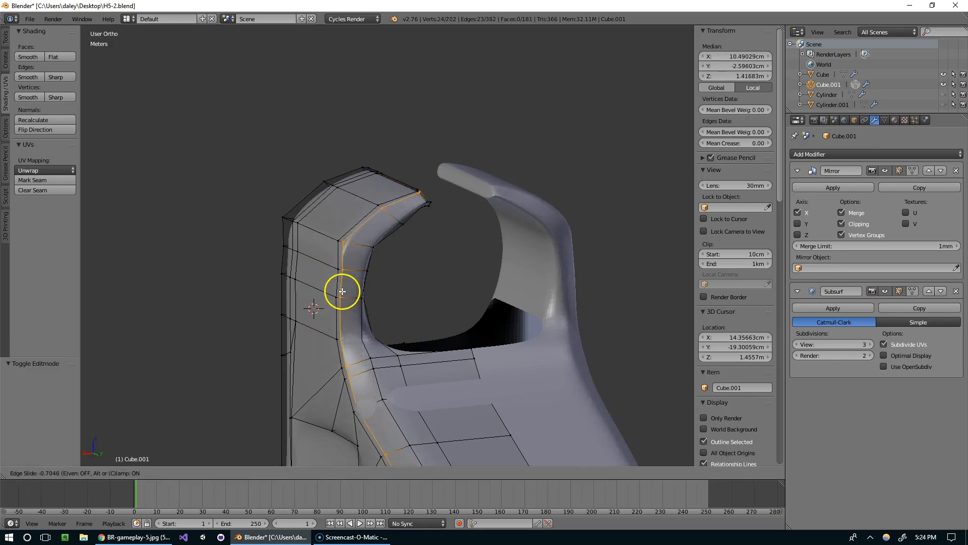
{"action": "left_click", "coordinate": [358, 296]}
{"action": "middle_click_drag", "start_coordinate": [358, 296], "coordinate": [380, 301]}
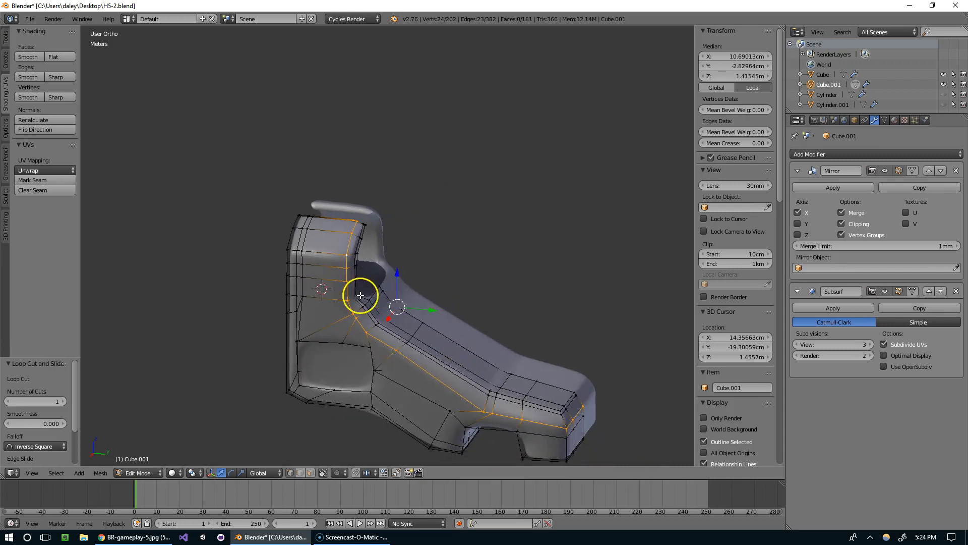
Move the new cut's six-vertex row on the upright about 8 mm forwards along Y and 3.4 mm inwards along X
{"action": "right_click", "coordinate": [357, 300]}
{"action": "right_click", "coordinate": [353, 292]}
{"action": "scroll", "coordinate": [345, 288], "scroll_direction": "up", "scroll_amount": 4}
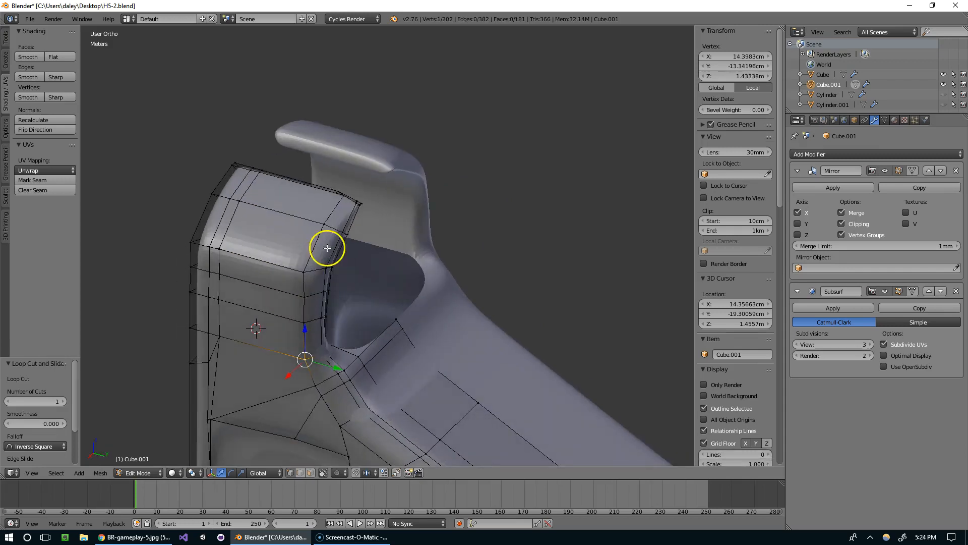
{"action": "middle_click_drag", "start_coordinate": [327, 248], "coordinate": [346, 194]}
{"action": "right_click", "coordinate": [372, 234], "text": "ctrl"}
{"action": "middle_click_drag", "start_coordinate": [371, 233], "coordinate": [345, 291]}
{"action": "left_click_drag", "start_coordinate": [351, 287], "coordinate": [356, 282]}
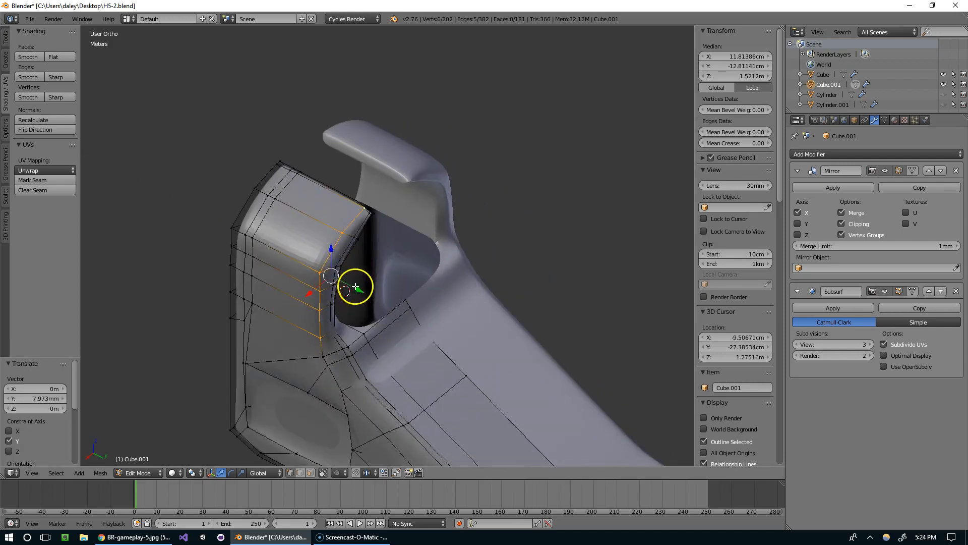
{"action": "middle_click_drag", "start_coordinate": [356, 282], "coordinate": [306, 275]}
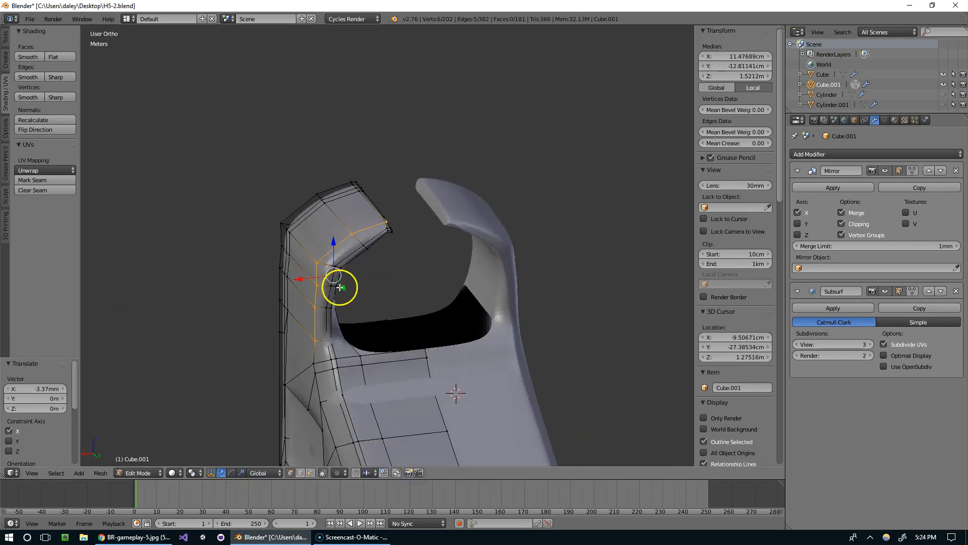
{"action": "key", "text": "Tab"}
{"action": "middle_click_drag", "start_coordinate": [368, 284], "coordinate": [413, 226]}
Remove the added loop cut from the upright
{"action": "key", "text": "Tab"}
{"action": "right_click", "coordinate": [388, 272], "text": "alt"}
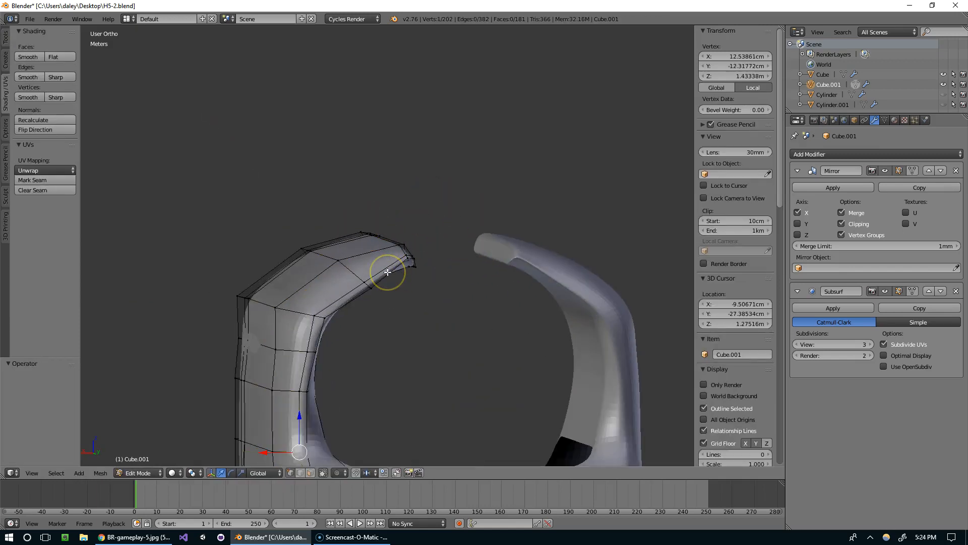
{"action": "middle_click_drag", "start_coordinate": [387, 273], "coordinate": [311, 312]}
Shift a vertex row across the hook's bend slightly outwards along X and adjust a vertex near the hook's top
{"action": "right_click", "coordinate": [340, 282]}
{"action": "right_click", "coordinate": [305, 277], "text": "ctrl"}
{"action": "middle_click_drag", "start_coordinate": [305, 277], "coordinate": [402, 309]}
{"action": "left_click_drag", "start_coordinate": [301, 232], "coordinate": [289, 232]}
{"action": "middle_click_drag", "start_coordinate": [357, 246], "coordinate": [394, 200]}
{"action": "right_click", "coordinate": [362, 184]}
{"action": "left_click", "coordinate": [354, 168]}
{"action": "key", "text": "Tab"}
Move the four-vertex row at the bend's outer corner about 1.1 cm inwards along X
{"action": "scroll", "coordinate": [462, 228], "scroll_direction": "down", "scroll_amount": 8}
{"action": "middle_click_drag", "start_coordinate": [462, 229], "coordinate": [427, 297]}
{"action": "scroll", "coordinate": [428, 297], "scroll_direction": "up", "scroll_amount": 5}
{"action": "middle_click_drag", "start_coordinate": [421, 255], "coordinate": [375, 267]}
{"action": "middle_click_drag", "start_coordinate": [390, 235], "coordinate": [282, 250]}
{"action": "scroll", "coordinate": [373, 256], "scroll_direction": "up", "scroll_amount": 2}
{"action": "scroll", "coordinate": [435, 252], "scroll_direction": "up", "scroll_amount": 2}
{"action": "key", "text": "Tab"}
{"action": "right_click", "coordinate": [281, 247], "text": "ctrl"}
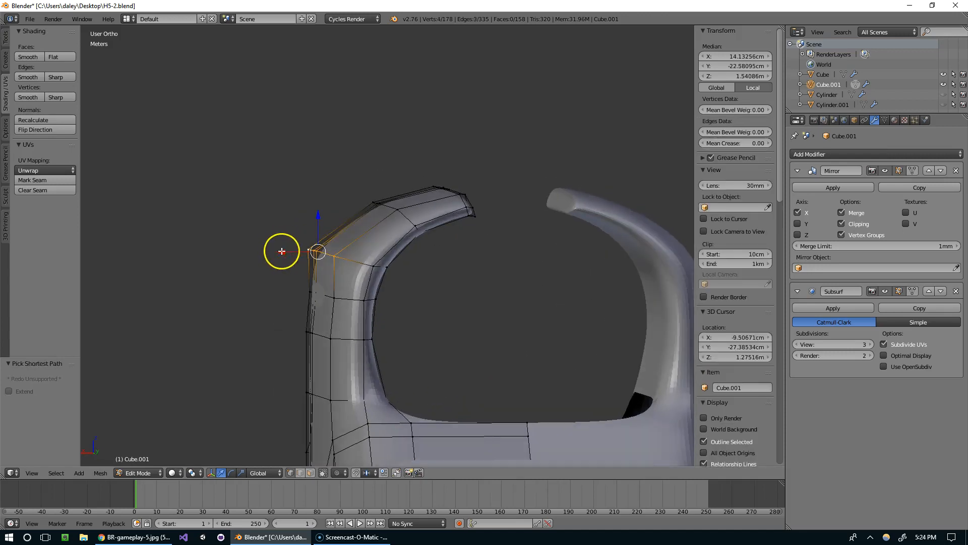
{"action": "left_click", "coordinate": [302, 253]}
Examine the whole bracket and its hooked uprights from several angles, with and without the editing mesh
{"action": "key", "text": "Tab"}
{"action": "scroll", "coordinate": [468, 268], "scroll_direction": "down", "scroll_amount": 3}
{"action": "mouse_move", "coordinate": [468, 267]}
{"action": "middle_mouse_down"}
{"action": "mouse_move", "coordinate": [454, 258]}
{"action": "mouse_move", "coordinate": [482, 272]}
{"action": "middle_mouse_up"}
{"action": "scroll", "coordinate": [477, 290], "scroll_direction": "down", "scroll_amount": 6}
{"action": "middle_click_drag", "start_coordinate": [453, 351], "coordinate": [655, 372]}
{"action": "scroll", "coordinate": [444, 344], "scroll_direction": "up", "scroll_amount": 4}
{"action": "key", "text": "Tab"}
{"action": "scroll", "coordinate": [452, 237], "scroll_direction": "up", "scroll_amount": 4}
{"action": "key", "text": "Tab"}
{"action": "scroll", "coordinate": [514, 326], "scroll_direction": "down", "scroll_amount": 8}
{"action": "middle_click_drag", "start_coordinate": [599, 392], "coordinate": [432, 385]}
{"action": "scroll", "coordinate": [413, 270], "scroll_direction": "up", "scroll_amount": 5}
{"action": "key", "text": "Tab"}
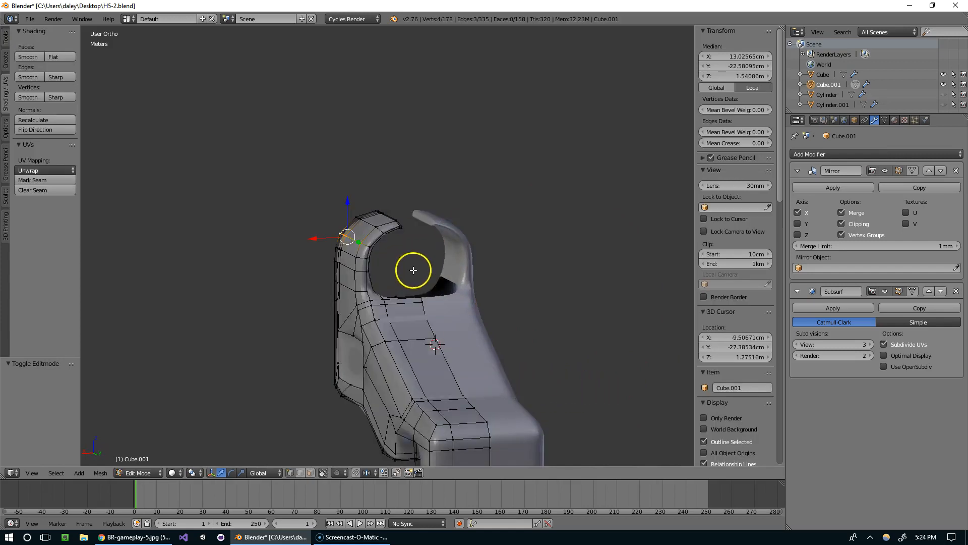
Try to fill between selected vertices across the opening at the base of the upright
{"action": "scroll", "coordinate": [414, 270], "scroll_direction": "up", "scroll_amount": 2}
{"action": "middle_click_drag", "start_coordinate": [410, 309], "coordinate": [503, 275]}
{"action": "right_click", "coordinate": [285, 325]}
{"action": "key", "text": "z"}
{"action": "key", "text": "z"}
{"action": "scroll", "coordinate": [428, 242], "scroll_direction": "up", "scroll_amount": 2}
{"action": "right_click", "coordinate": [472, 266], "text": "ctrl"}
{"action": "key", "text": "f"}
{"action": "key", "text": "ctrl+z"}
Bridge the side of the opening at the upright's base with an edge and subdivide it twice
{"action": "middle_click_drag", "start_coordinate": [434, 260], "coordinate": [414, 282]}
{"action": "right_click", "coordinate": [440, 255]}
{"action": "key", "text": "f"}
{"action": "middle_click_drag", "start_coordinate": [326, 296], "coordinate": [365, 277]}
{"action": "key", "text": "w"}
{"action": "left_click", "coordinate": [442, 246]}
{"action": "key", "text": "w"}
{"action": "left_click", "coordinate": [465, 259]}
Fill the front corner beside the new edge with a triangular face and the adjacent segment with a four-sided face
{"action": "right_click", "coordinate": [337, 300]}
{"action": "right_click", "coordinate": [312, 262], "text": "shift"}
{"action": "key", "text": "f"}
{"action": "key", "text": "f"}
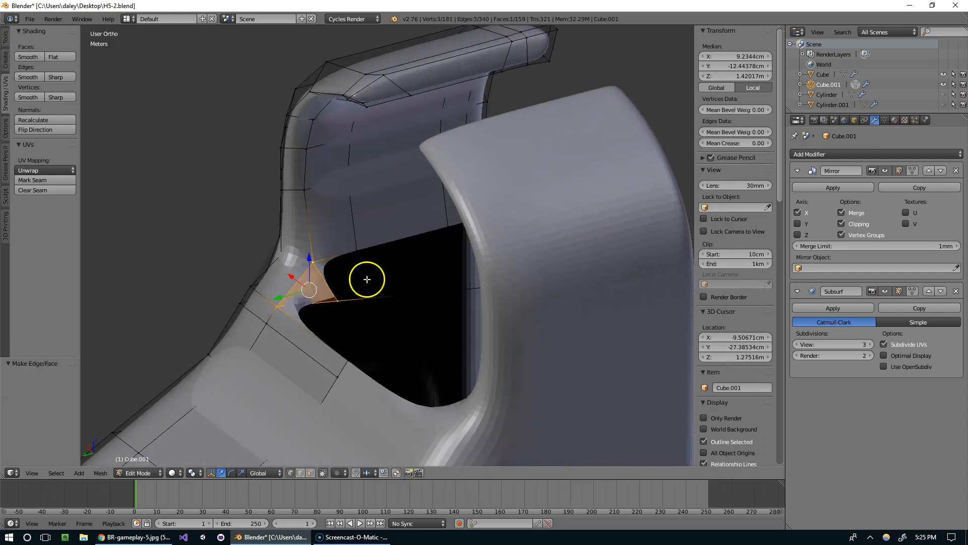
{"action": "right_click", "coordinate": [390, 299]}
{"action": "right_click", "coordinate": [361, 255], "text": "ctrl"}
{"action": "key", "text": "f"}
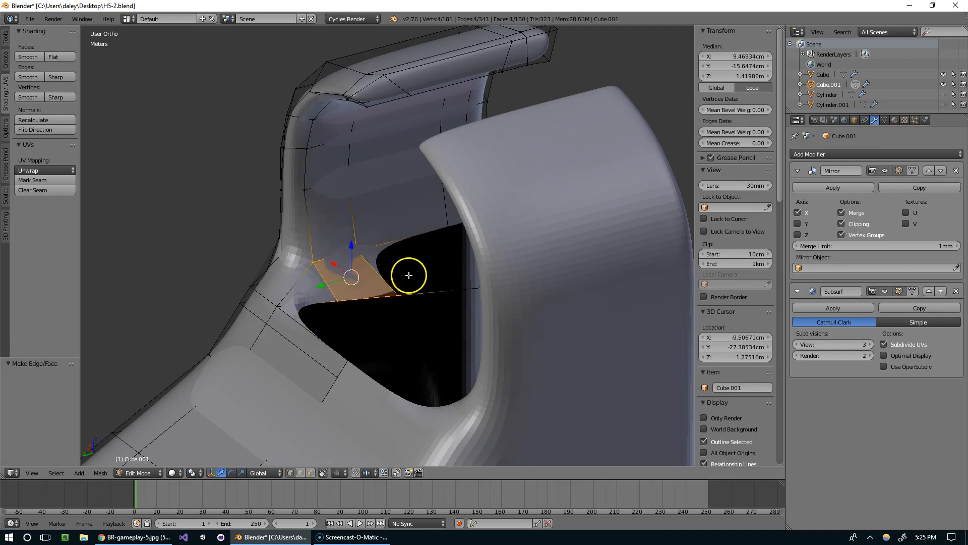
Fill the next segment between the subdivided edge and the upright's base with a four-sided face
{"action": "middle_click_drag", "start_coordinate": [409, 275], "coordinate": [447, 277]}
{"action": "right_click", "coordinate": [448, 277]}
{"action": "right_click", "coordinate": [435, 231], "text": "ctrl"}
{"action": "right_click", "coordinate": [444, 276]}
{"action": "right_click", "coordinate": [438, 214], "text": "ctrl"}
{"action": "right_click", "coordinate": [444, 278]}
{"action": "right_click", "coordinate": [432, 207], "text": "ctrl"}
{"action": "right_click", "coordinate": [444, 284]}
{"action": "right_click", "coordinate": [361, 249], "text": "ctrl"}
{"action": "right_click", "coordinate": [428, 220], "text": "ctrl"}
Subdivide the remaining edge segment at the rear end of the opening's side
{"action": "right_click", "coordinate": [455, 278]}
{"action": "right_click", "coordinate": [506, 262], "text": "shift"}
{"action": "key", "text": "w"}
{"action": "left_click", "coordinate": [472, 262]}
Fill the last two gaps between the side edge and the upright's base with faces, and check the smoothed result
{"action": "right_click", "coordinate": [458, 279]}
{"action": "right_click", "coordinate": [471, 240], "text": "ctrl"}
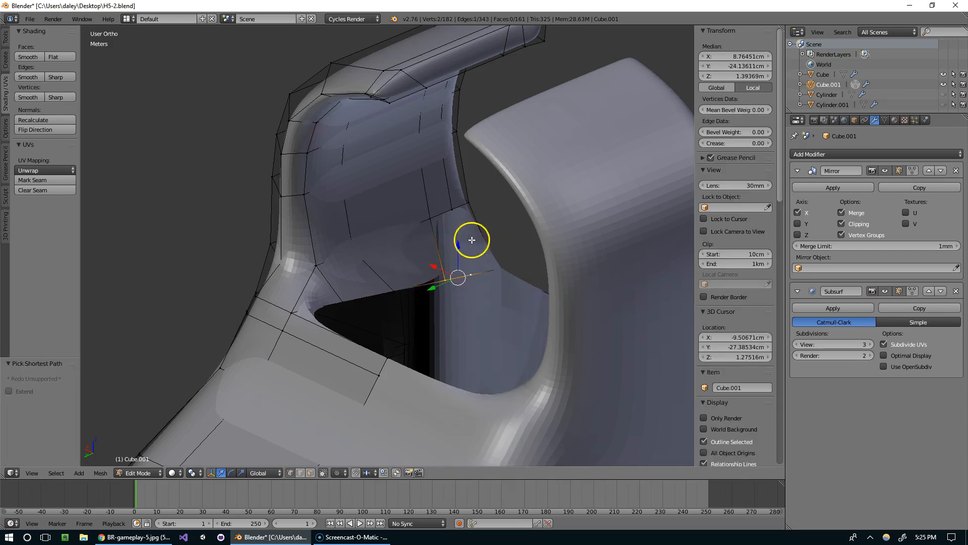
{"action": "right_click", "coordinate": [476, 268]}
{"action": "right_click", "coordinate": [462, 209], "text": "ctrl"}
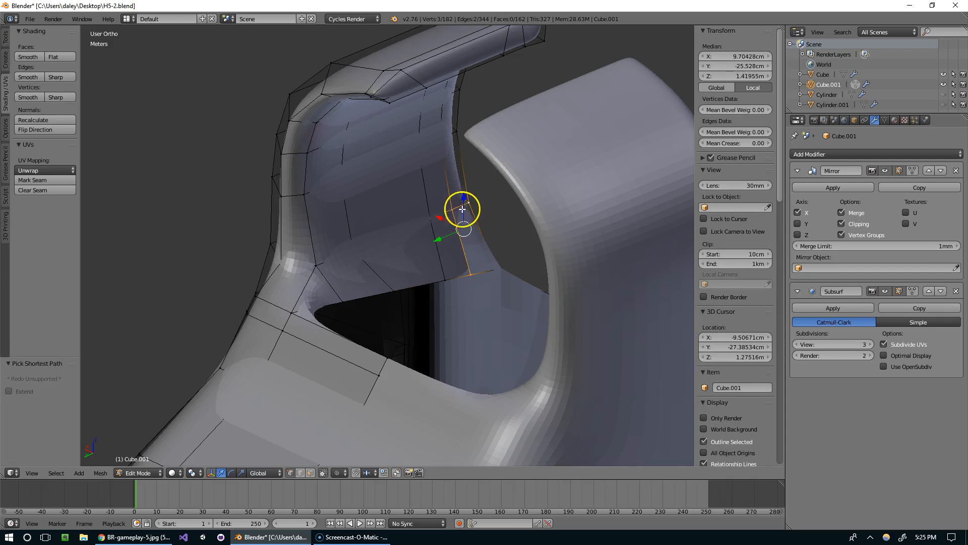
{"action": "key", "text": "f"}
{"action": "scroll", "coordinate": [504, 249], "scroll_direction": "down", "scroll_amount": 2}
{"action": "middle_click_drag", "start_coordinate": [515, 259], "coordinate": [507, 298]}
{"action": "key", "text": "Tab"}
{"action": "scroll", "coordinate": [544, 274], "scroll_direction": "down", "scroll_amount": 2}
{"action": "key", "text": "Tab"}
Connect the opening's front and rear centre-line vertices with an edge and subdivide it twice
{"action": "right_click", "coordinate": [466, 304]}
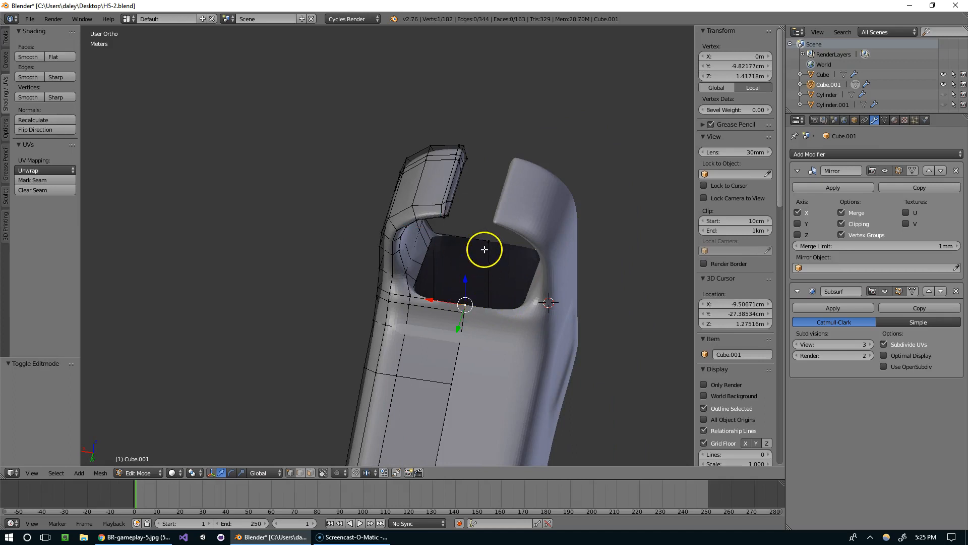
{"action": "middle_click_drag", "start_coordinate": [484, 249], "coordinate": [465, 225], "text": "shift"}
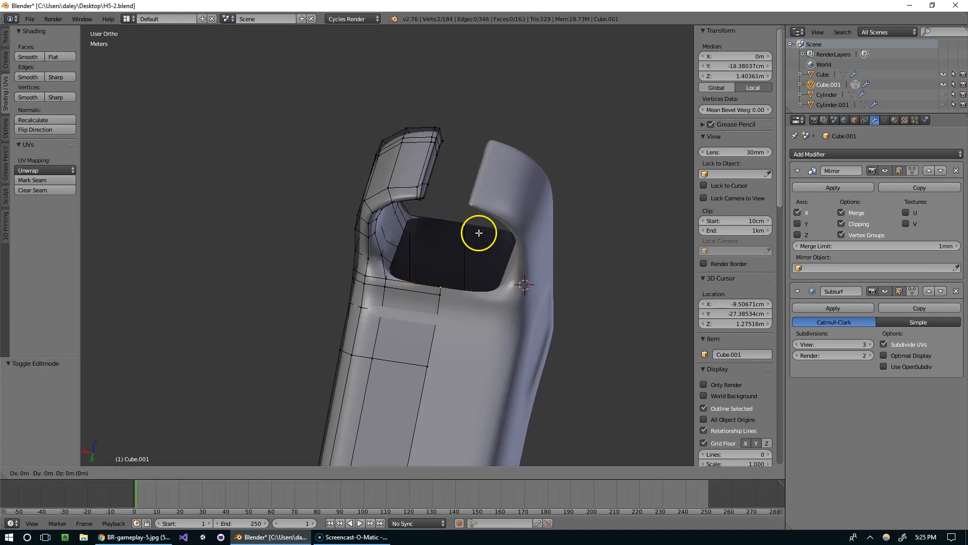
{"action": "key", "text": "f"}
{"action": "key", "text": "ctrl+z"}
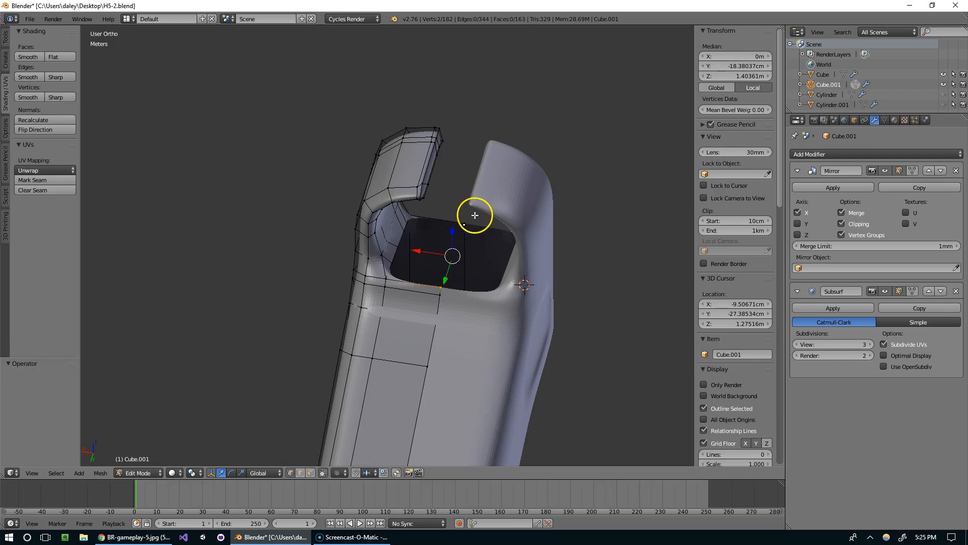
{"action": "key", "text": "f"}
{"action": "scroll", "coordinate": [474, 216], "scroll_direction": "up", "scroll_amount": 2}
{"action": "middle_click_drag", "start_coordinate": [473, 216], "coordinate": [447, 212]}
{"action": "key", "text": "w"}
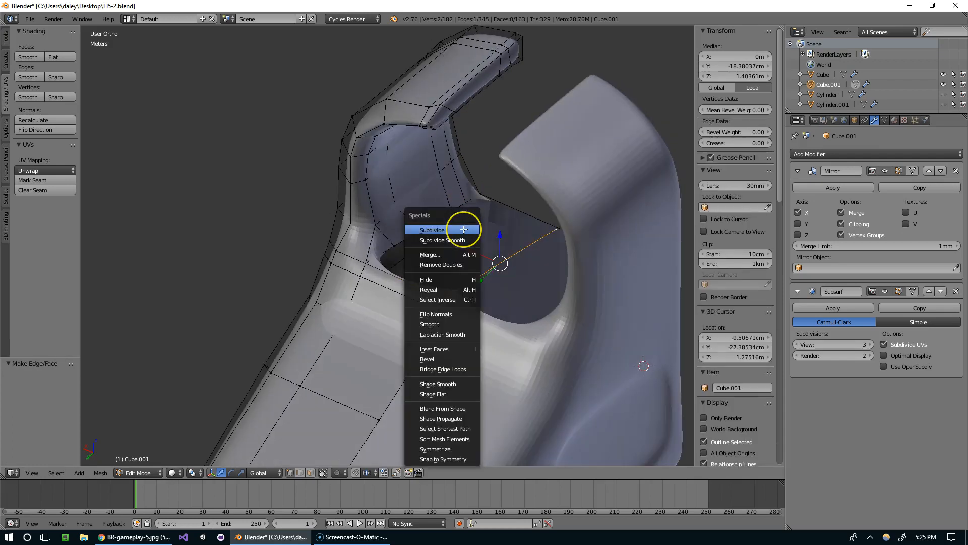
{"action": "left_click", "coordinate": [464, 229]}
{"action": "scroll", "coordinate": [472, 238], "scroll_direction": "up", "scroll_amount": 2}
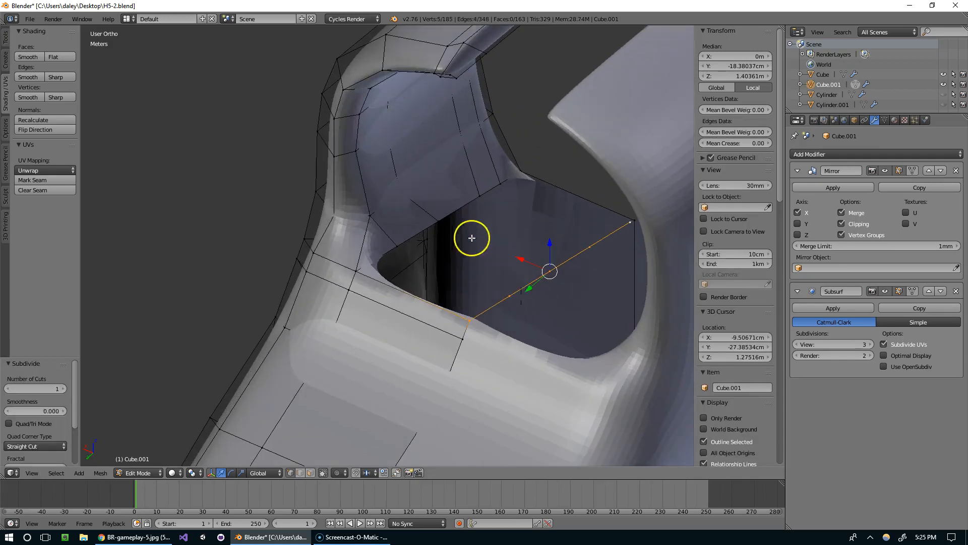
Fill the front segment of the opening's floor between the centre-line edge and the side edge with a face
{"action": "right_click", "coordinate": [510, 293]}
{"action": "right_click", "coordinate": [400, 245], "text": "ctrl"}
{"action": "right_click", "coordinate": [511, 298]}
{"action": "middle_click_drag", "start_coordinate": [438, 261], "coordinate": [394, 254]}
{"action": "right_click", "coordinate": [449, 200], "text": "ctrl"}
{"action": "middle_click_drag", "start_coordinate": [505, 235], "coordinate": [561, 260]}
{"action": "key", "text": "f"}
Fill the next two segments of the opening's floor with four-sided faces, working towards the rear
{"action": "right_click", "coordinate": [556, 224]}
{"action": "right_click", "coordinate": [428, 174], "text": "ctrl"}
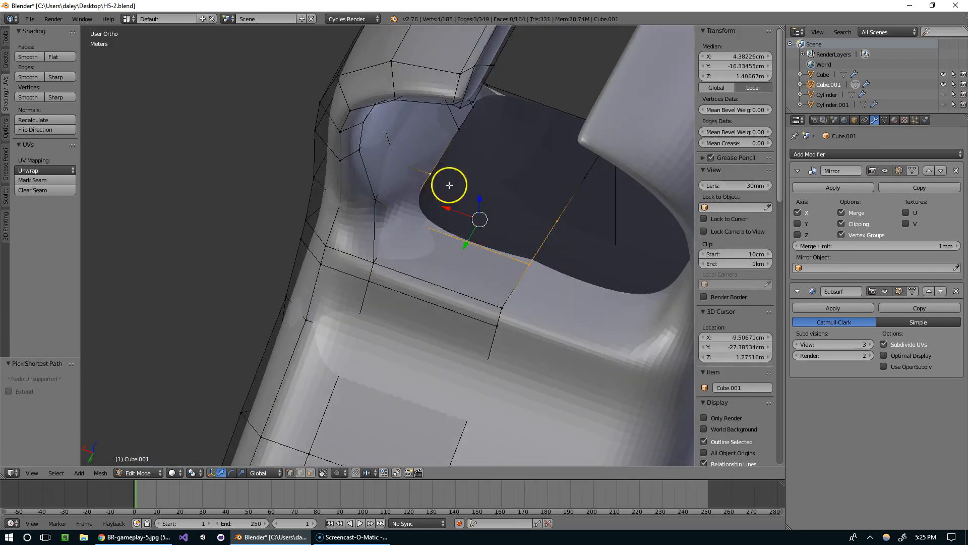
{"action": "key", "text": "f"}
{"action": "middle_click_drag", "start_coordinate": [457, 184], "coordinate": [474, 171]}
{"action": "right_click", "coordinate": [573, 177]}
{"action": "right_click", "coordinate": [437, 145], "text": "ctrl"}
{"action": "key", "text": "f"}
Subdivide the last centre-line edge segment at the rear of the opening
{"action": "right_click", "coordinate": [591, 126]}
{"action": "right_click", "coordinate": [564, 178], "text": "shift"}
{"action": "key", "text": "w"}
{"action": "left_click", "coordinate": [567, 172]}
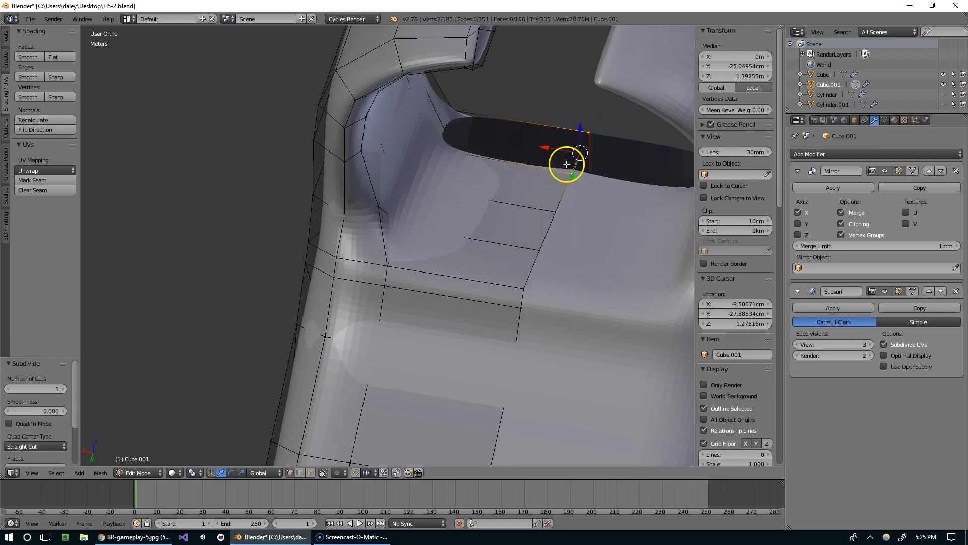
Fill the last two open segments at the rear of the opening's floor with four-sided faces
{"action": "right_click", "coordinate": [447, 128], "text": "ctrl"}
{"action": "mouse_move", "coordinate": [577, 165]}
{"action": "middle_mouse_down"}
{"action": "mouse_move", "coordinate": [556, 166]}
{"action": "mouse_move", "coordinate": [595, 170]}
{"action": "middle_mouse_up"}
{"action": "right_click", "coordinate": [540, 184], "text": "alt"}
{"action": "key", "text": "f"}
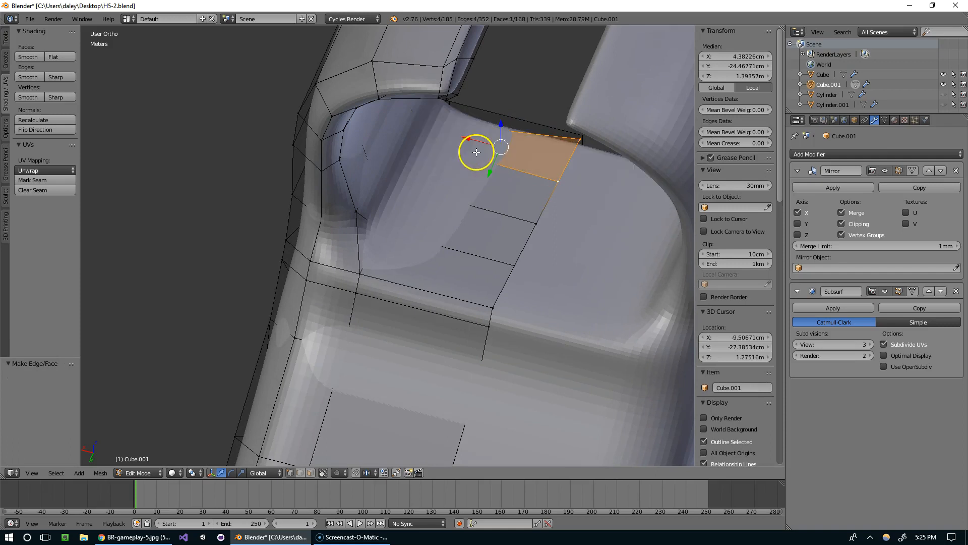
Return to Object Mode and start the Screencast Keys display
{"action": "key", "text": "Tab"}
{"action": "scroll", "coordinate": [534, 242], "scroll_direction": "down", "scroll_amount": 5}
{"action": "middle_click_drag", "start_coordinate": [510, 281], "coordinate": [627, 254]}
{"action": "scroll", "coordinate": [494, 327], "scroll_direction": "down", "scroll_amount": 4}
{"action": "mouse_move", "coordinate": [480, 334]}
{"action": "middle_mouse_down"}
{"action": "mouse_move", "coordinate": [615, 353]}
{"action": "mouse_move", "coordinate": [594, 382]}
{"action": "mouse_move", "coordinate": [520, 340]}
{"action": "middle_mouse_up"}
{"action": "scroll", "coordinate": [722, 369], "scroll_direction": "down", "scroll_amount": 15}
{"action": "scroll", "coordinate": [714, 379], "scroll_direction": "down", "scroll_amount": 4}
{"action": "left_click", "coordinate": [732, 459]}
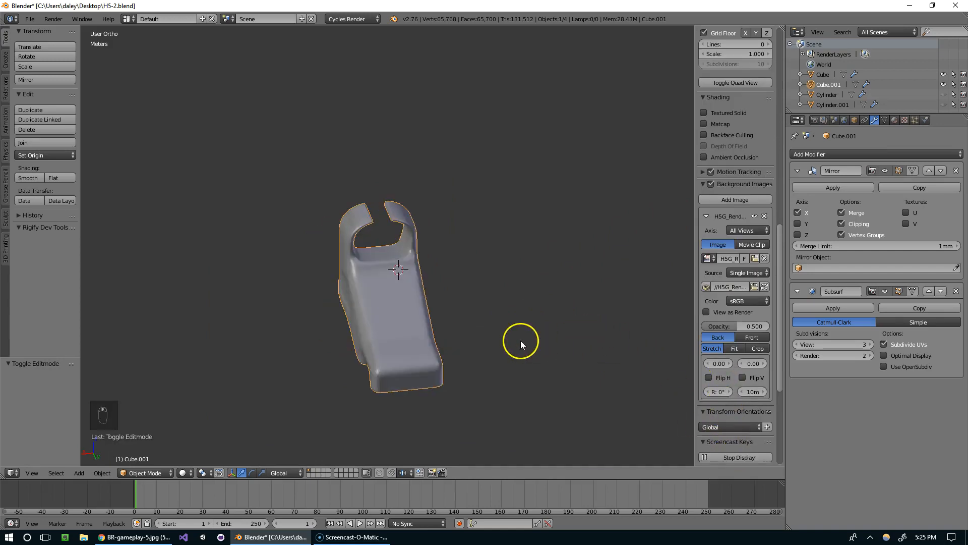
Examine the filled bracket in shaded view and in wireframe side view against the rifle reference
{"action": "scroll", "coordinate": [505, 337], "scroll_direction": "up", "scroll_amount": 4}
{"action": "key", "text": "Tab"}
{"action": "middle_click_drag", "start_coordinate": [389, 333], "coordinate": [469, 259]}
{"action": "key", "text": "Tab"}
{"action": "scroll", "coordinate": [454, 292], "scroll_direction": "down", "scroll_amount": 4}
{"action": "mouse_move", "coordinate": [438, 323]}
{"action": "middle_mouse_down"}
{"action": "mouse_move", "coordinate": [628, 308]}
{"action": "mouse_move", "coordinate": [443, 322]}
{"action": "mouse_move", "coordinate": [227, 311]}
{"action": "middle_mouse_up"}
{"action": "key", "text": "KP_3"}
{"action": "key", "text": "z"}
{"action": "key", "text": "Tab"}
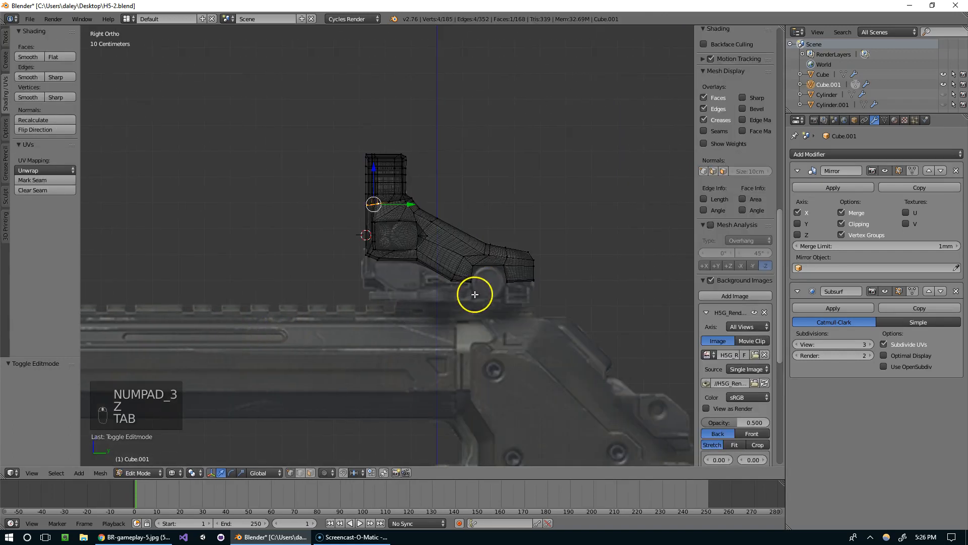
Switch back to solid shading and unhide the hidden mesh parts and the side cylinders
{"action": "key", "text": "Tab"}
{"action": "key", "text": "z"}
{"action": "mouse_move", "coordinate": [533, 220]}
{"action": "middle_mouse_down"}
{"action": "mouse_move", "coordinate": [451, 243]}
{"action": "mouse_move", "coordinate": [514, 234]}
{"action": "middle_mouse_up"}
{"action": "key", "text": "alt+h"}
{"action": "key", "text": "Tab"}
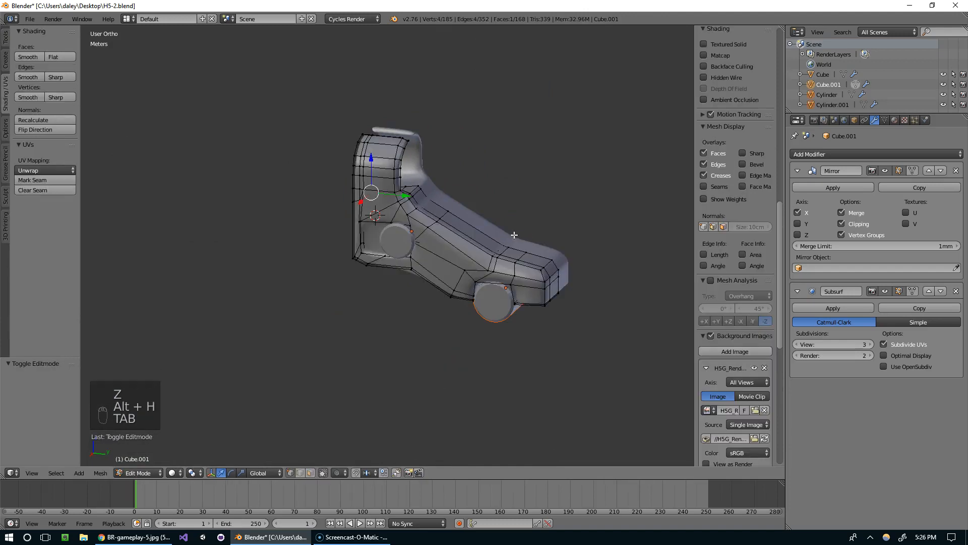
Select the whole mesh of the cylinder on the uprights' base and move it slightly outwards from the bracket
{"action": "key", "text": "Tab"}
{"action": "scroll", "coordinate": [471, 249], "scroll_direction": "up", "scroll_amount": 2}
{"action": "key", "text": "Tab"}
{"action": "right_click", "coordinate": [389, 227]}
{"action": "middle_click_drag", "start_coordinate": [380, 233], "coordinate": [413, 255]}
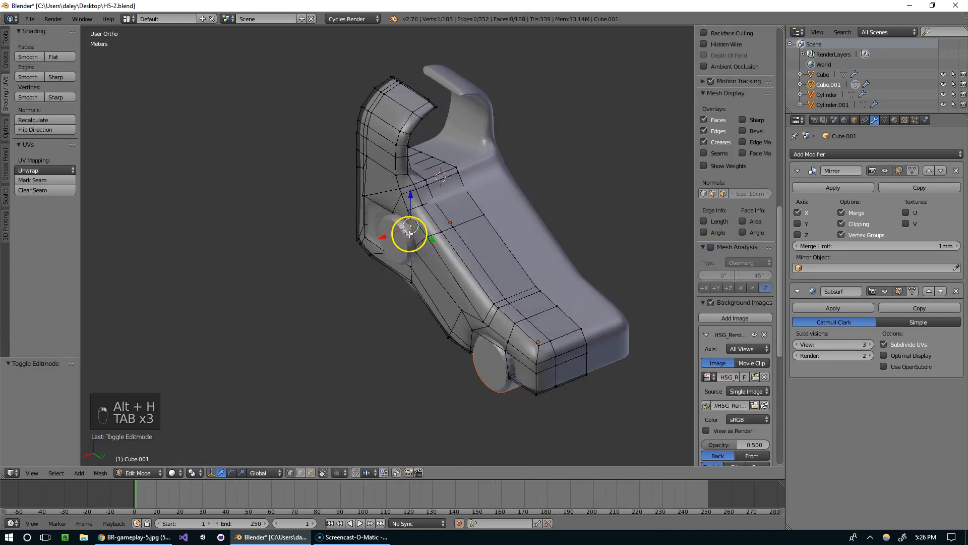
{"action": "key", "text": "Tab"}
{"action": "right_click", "coordinate": [394, 233]}
{"action": "key", "text": "Tab"}
{"action": "key", "text": "a"}
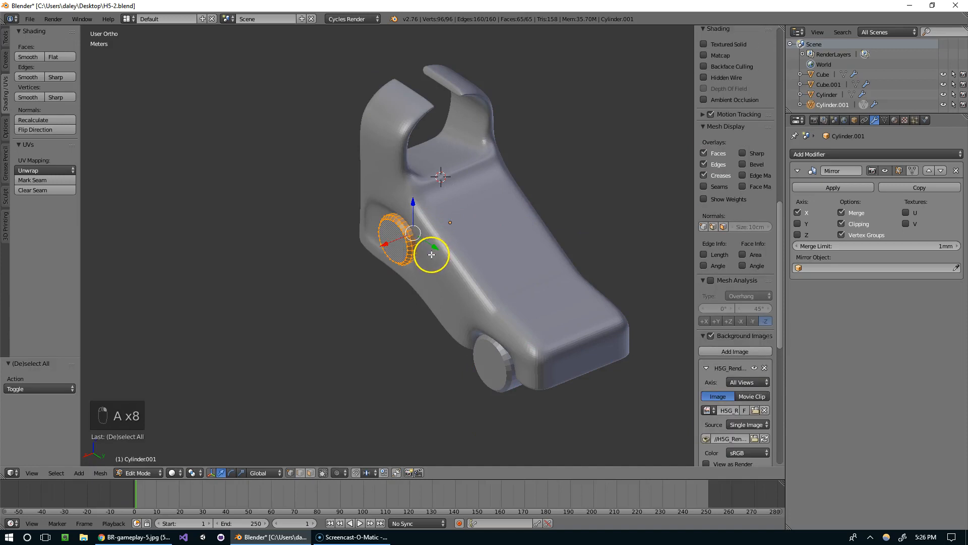
Nudge the mesh of the lower cylinder at the bracket's far end slightly along the X axis
{"action": "key", "text": "Tab"}
{"action": "right_click", "coordinate": [484, 358]}
{"action": "key", "text": "Tab"}
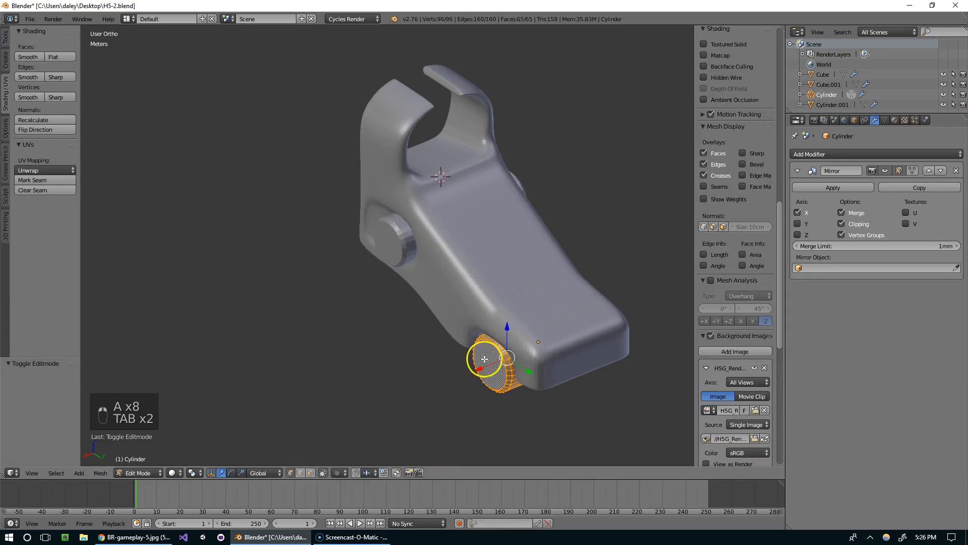
{"action": "left_click_drag", "start_coordinate": [478, 369], "coordinate": [480, 367]}
{"action": "key", "text": "Tab"}
{"action": "scroll", "coordinate": [473, 317], "scroll_direction": "down", "scroll_amount": 3}
{"action": "middle_click_drag", "start_coordinate": [471, 301], "coordinate": [508, 271]}
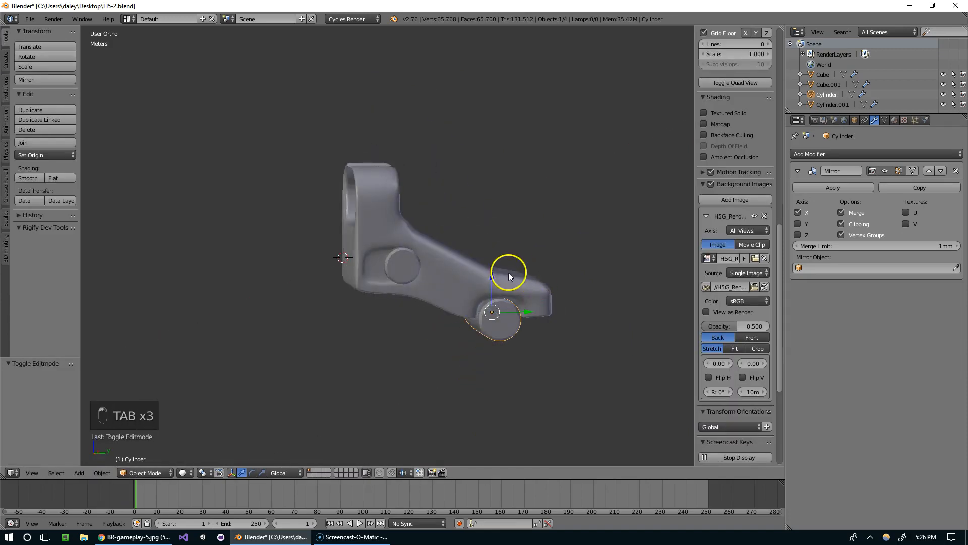
Duplicate the cylinder on the uprights' base and place the copy beside it, towards the upright's outer edge
{"action": "scroll", "coordinate": [506, 271], "scroll_direction": "up", "scroll_amount": 5}
{"action": "right_click", "coordinate": [427, 277]}
{"action": "scroll", "coordinate": [427, 276], "scroll_direction": "down", "scroll_amount": 5}
{"action": "middle_click_drag", "start_coordinate": [452, 285], "coordinate": [488, 285]}
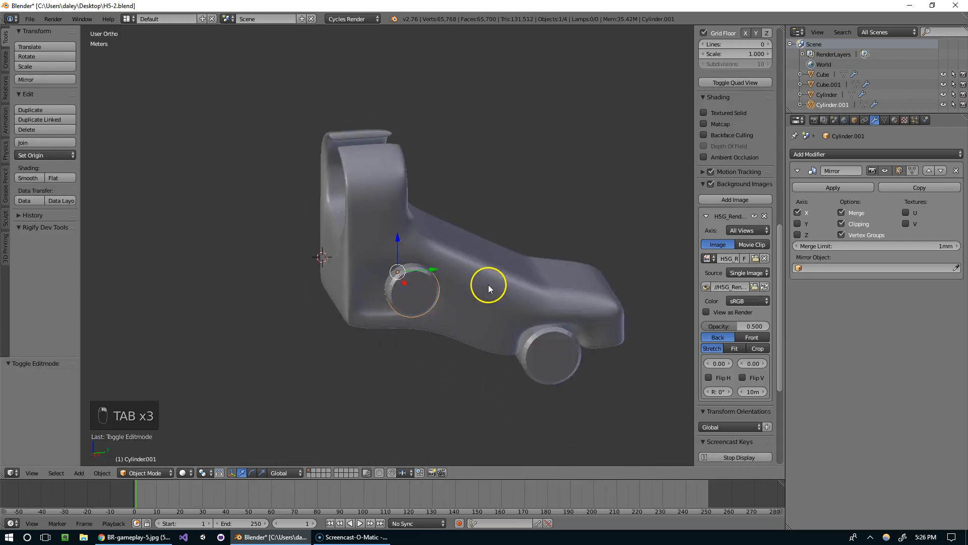
{"action": "scroll", "coordinate": [489, 284], "scroll_direction": "up", "scroll_amount": 5}
{"action": "key", "text": "shift+d"}
{"action": "left_click", "coordinate": [432, 287]}
{"action": "key", "text": "Tab"}
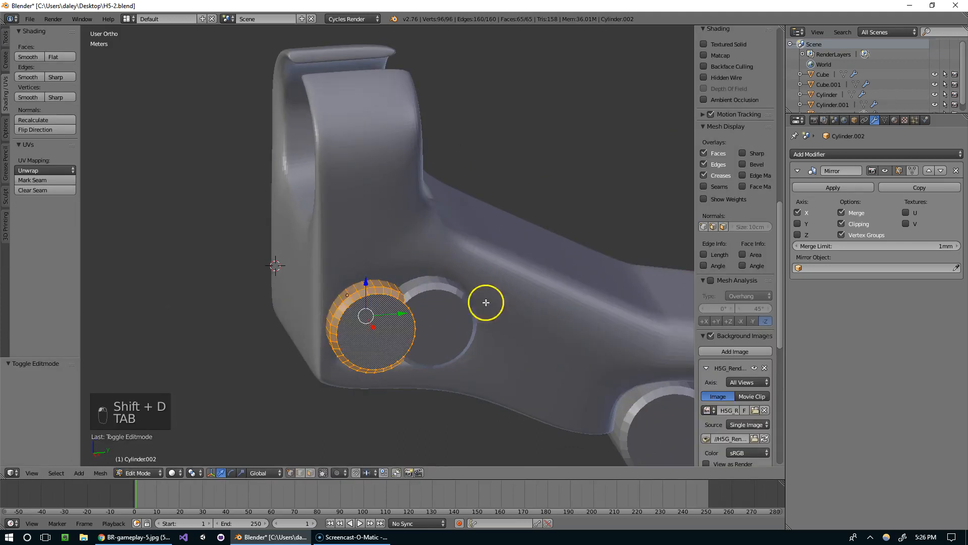
Scale the copied cylinder down to about 0.624 and again to about 0.678, shifting it along the X axis in between
{"action": "key", "text": "s"}
{"action": "left_click", "coordinate": [490, 307]}
{"action": "middle_click_drag", "start_coordinate": [491, 307], "coordinate": [404, 318]}
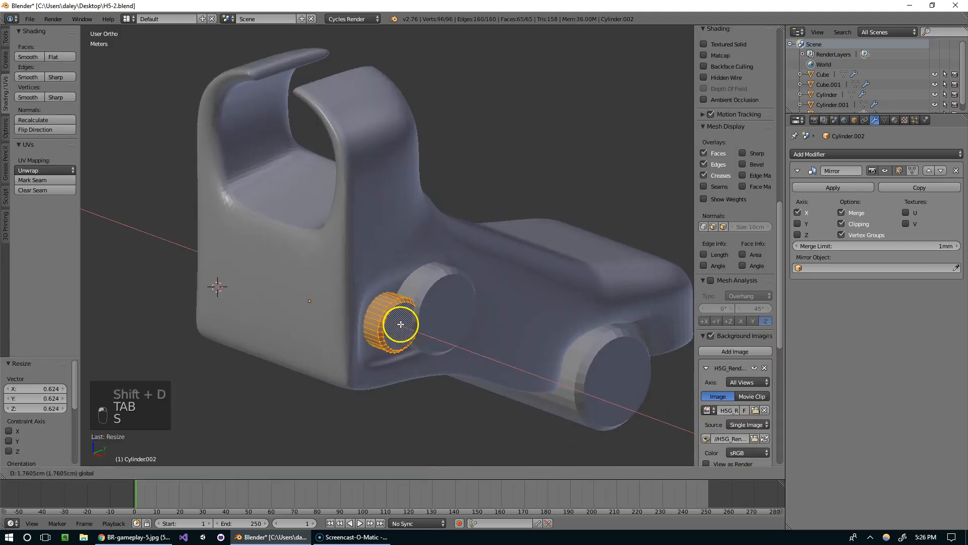
{"action": "key", "text": "s"}
{"action": "left_click", "coordinate": [463, 332]}
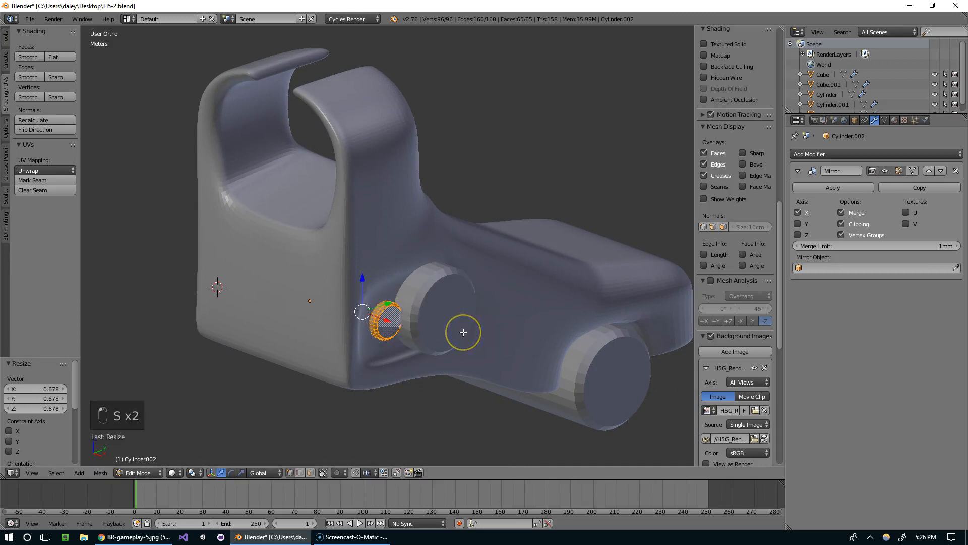
In wireframe side view, move the small cylinder about -7.8 mm in Y and 2.29 cm in Z beside the large one
{"action": "key", "text": "KP_3"}
{"action": "key", "text": "z"}
{"action": "middle_click_drag", "start_coordinate": [419, 220], "coordinate": [497, 225], "text": "shift"}
{"action": "key", "text": "g"}
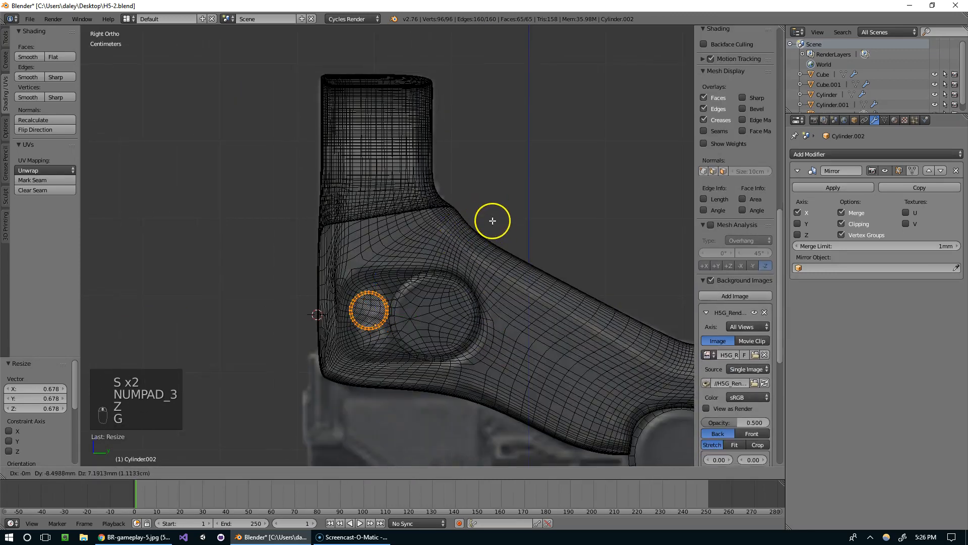
{"action": "left_click", "coordinate": [493, 209]}
Duplicate the small cylinder about 5.03 cm straight down and scale the copy slightly smaller
{"action": "key", "text": "shift+d"}
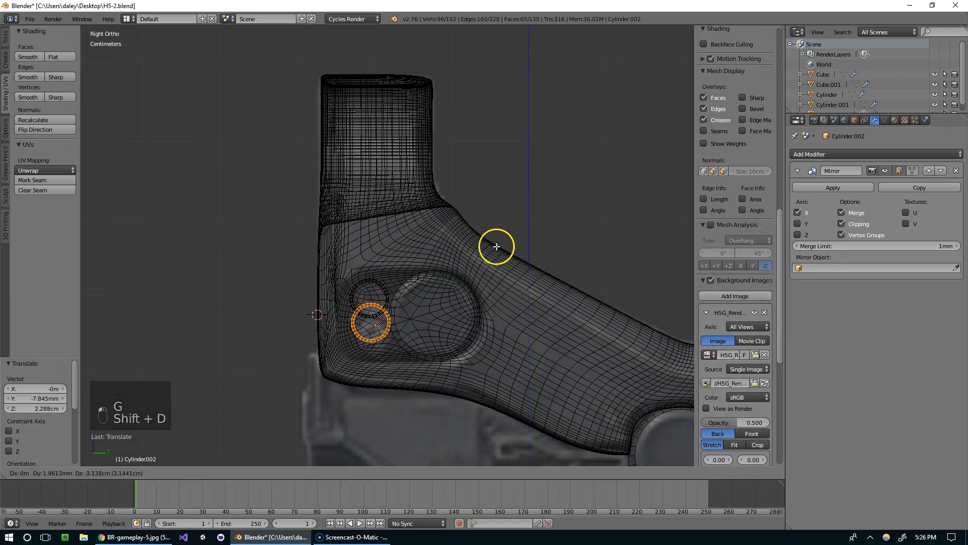
{"action": "left_click", "coordinate": [501, 262]}
{"action": "key", "text": "s"}
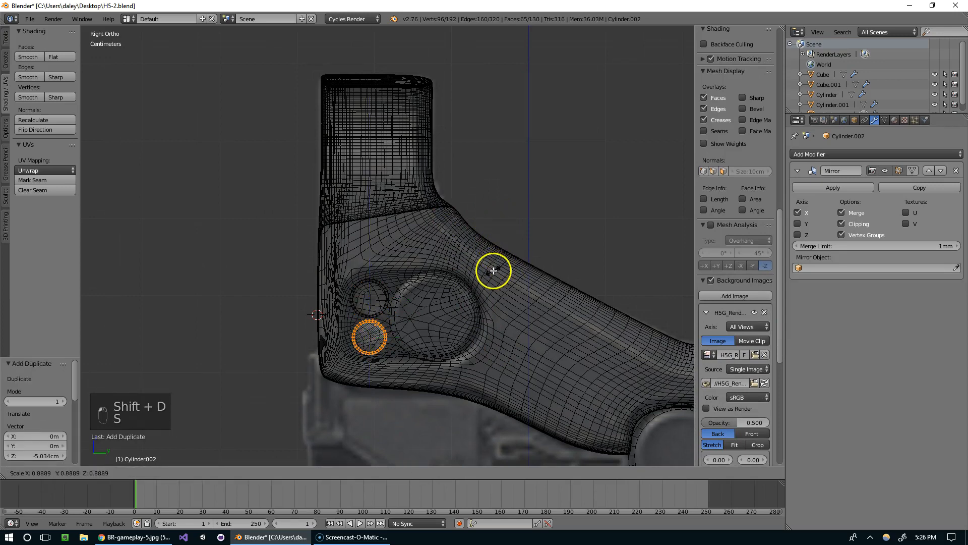
{"action": "left_click", "coordinate": [502, 274]}
Return to solid shading and nudge the lower small cylinder slightly along the X axis
{"action": "key", "text": "Tab"}
{"action": "scroll", "coordinate": [474, 323], "scroll_direction": "down", "scroll_amount": 5}
{"action": "key", "text": "z"}
{"action": "mouse_move", "coordinate": [489, 325]}
{"action": "middle_mouse_down"}
{"action": "mouse_move", "coordinate": [596, 344]}
{"action": "mouse_move", "coordinate": [527, 320]}
{"action": "middle_mouse_up"}
{"action": "key", "text": "Tab"}
{"action": "scroll", "coordinate": [528, 320], "scroll_direction": "up", "scroll_amount": 4}
{"action": "key", "text": "Tab"}
{"action": "scroll", "coordinate": [444, 323], "scroll_direction": "up", "scroll_amount": 3}
{"action": "key", "text": "Tab"}
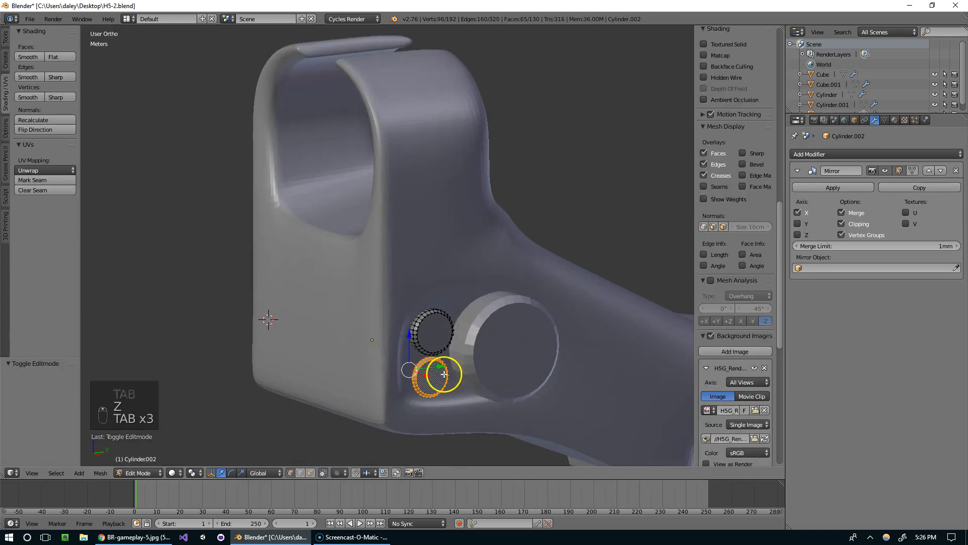
{"action": "scroll", "coordinate": [447, 370], "scroll_direction": "up", "scroll_amount": 2}
{"action": "left_click_drag", "start_coordinate": [435, 374], "coordinate": [434, 378]}
{"action": "key", "text": "Tab"}
{"action": "scroll", "coordinate": [607, 352], "scroll_direction": "down", "scroll_amount": 5}
Examine the bracket and its lower cylinder from different angles in object and mesh view
{"action": "right_click", "coordinate": [497, 346]}
{"action": "key", "text": "Tab"}
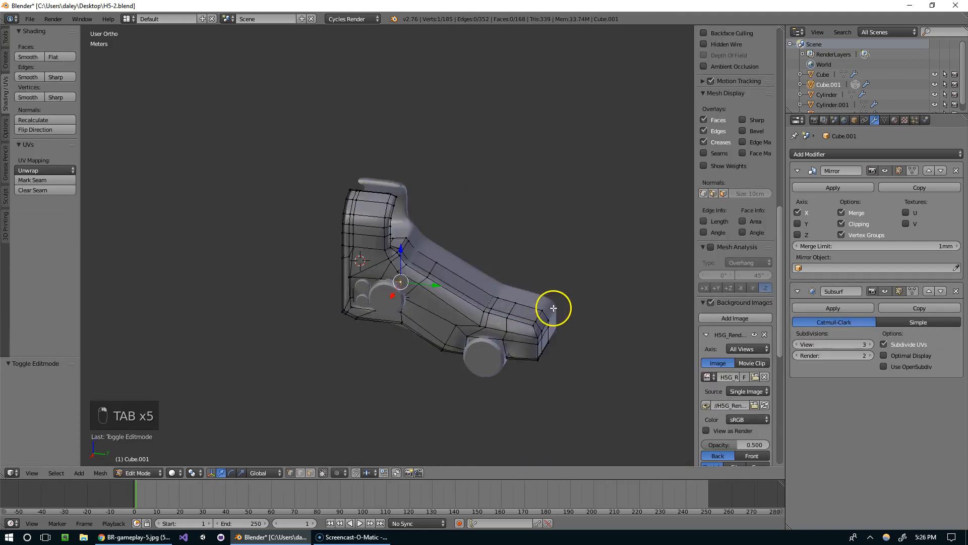
{"action": "key", "text": "Tab"}
{"action": "middle_click_drag", "start_coordinate": [521, 274], "coordinate": [578, 295]}
{"action": "right_click", "coordinate": [482, 322]}
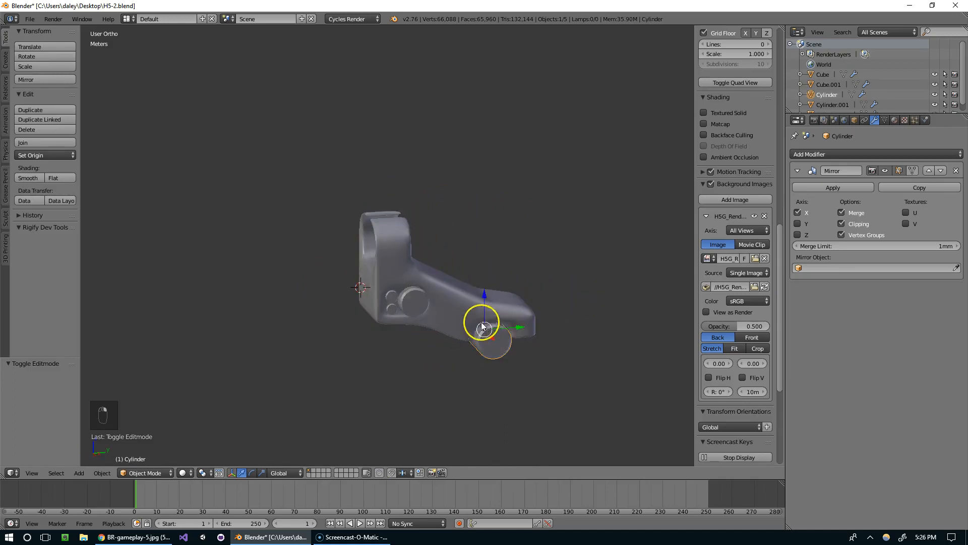
{"action": "key", "text": "Tab"}
{"action": "key", "text": "Tab"}
{"action": "right_click", "coordinate": [476, 302]}
{"action": "key", "text": "Tab"}
{"action": "mouse_move", "coordinate": [480, 301]}
{"action": "middle_mouse_down"}
{"action": "mouse_move", "coordinate": [461, 309]}
{"action": "mouse_move", "coordinate": [452, 296]}
{"action": "mouse_move", "coordinate": [404, 366]}
{"action": "mouse_move", "coordinate": [501, 328]}
{"action": "mouse_move", "coordinate": [471, 317]}
{"action": "middle_mouse_up"}
{"action": "key", "text": "Tab"}
In solid side view, duplicate the vertex on the bracket's lower edge and place the copy about 10.39 cm below it
{"action": "key", "text": "KP_3"}
{"action": "key", "text": "z"}
{"action": "key", "text": "z"}
{"action": "key", "text": "z"}
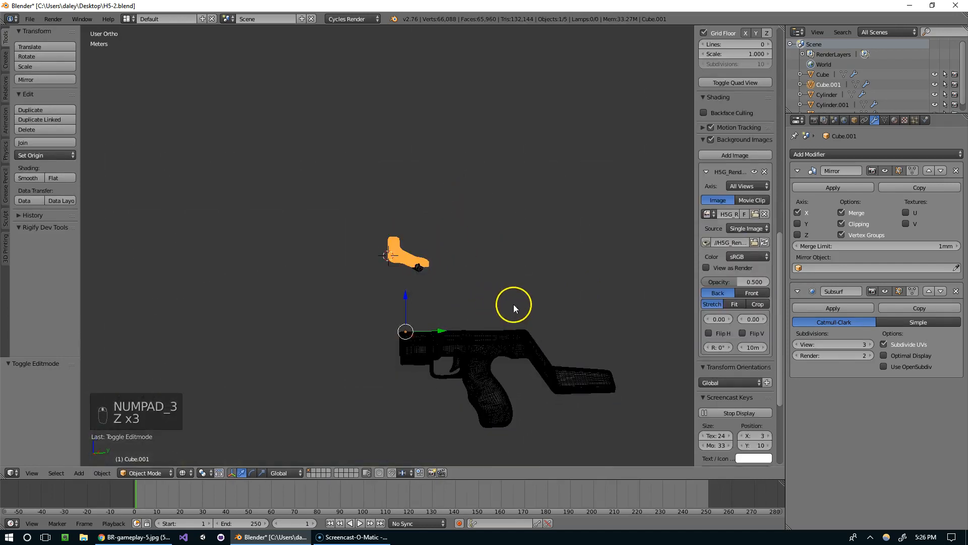
{"action": "key", "text": "KP_3"}
{"action": "key", "text": "z"}
{"action": "key", "text": "z"}
{"action": "scroll", "coordinate": [476, 286], "scroll_direction": "up", "scroll_amount": 7}
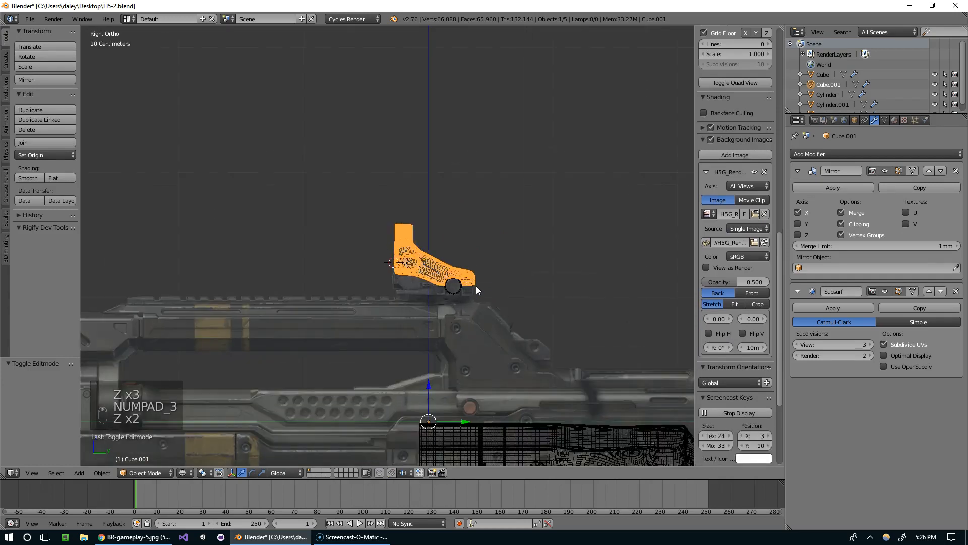
{"action": "key", "text": "z"}
{"action": "scroll", "coordinate": [494, 290], "scroll_direction": "up", "scroll_amount": 4}
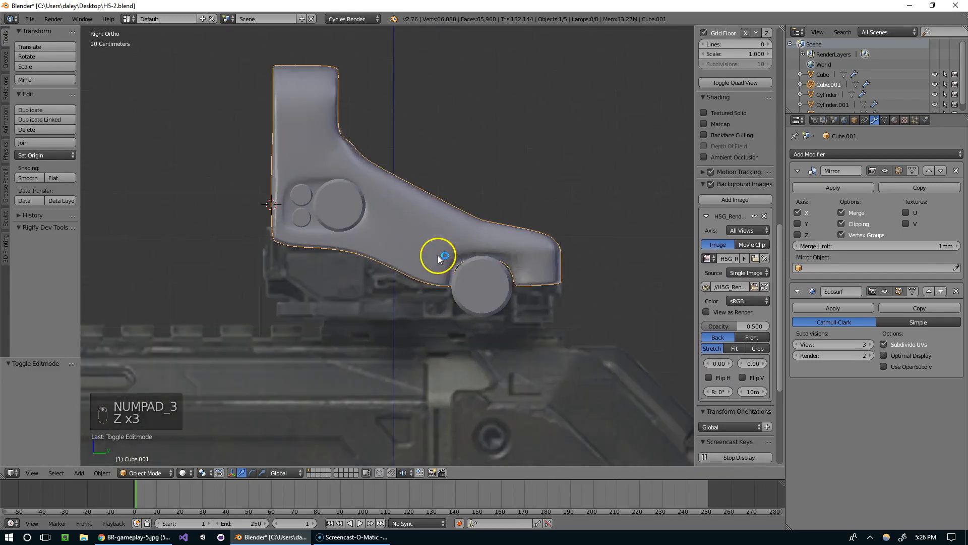
{"action": "key", "text": "Tab"}
{"action": "key", "text": "shift+d"}
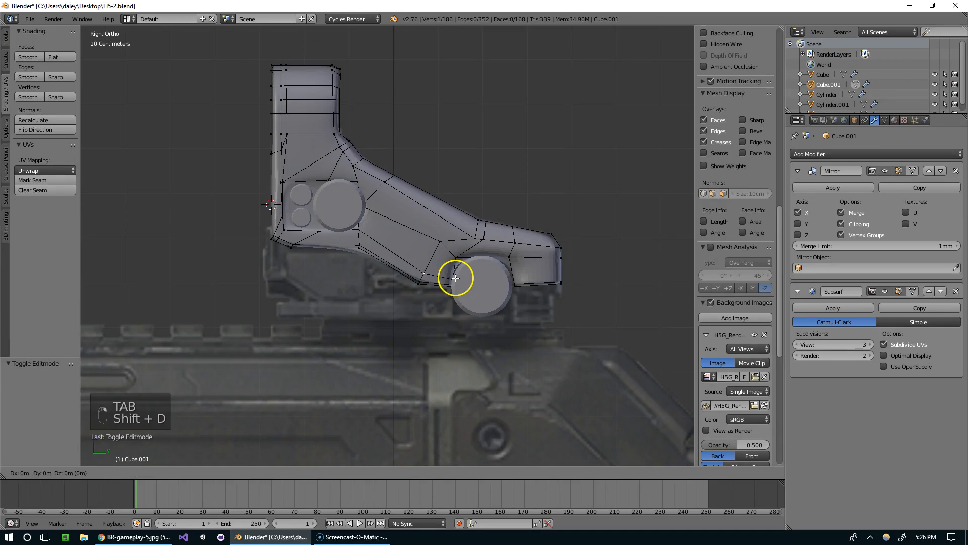
{"action": "left_click", "coordinate": [455, 324]}
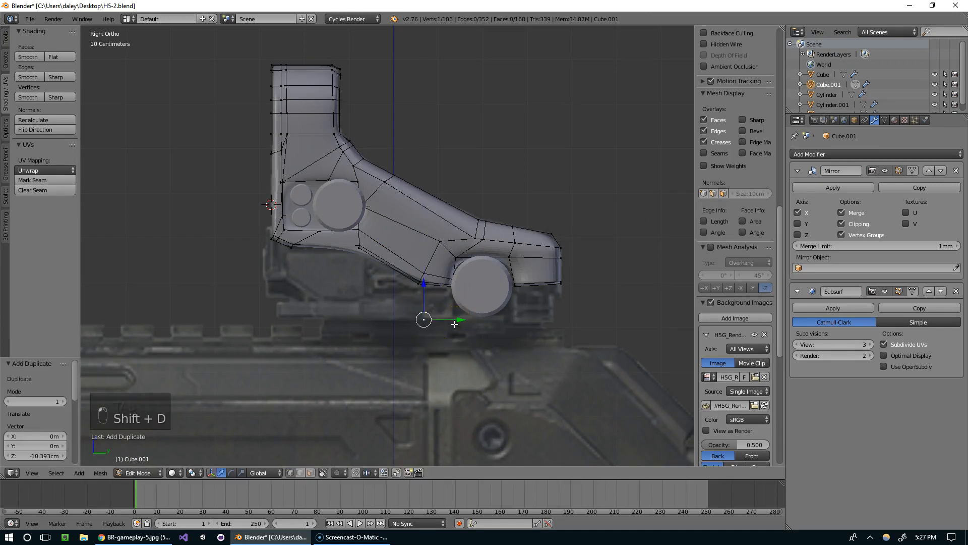
Separate the copied vertex into its own object and move that object about 28.69 cm along the Y axis
{"action": "key", "text": "p"}
{"action": "left_click", "coordinate": [454, 323]}
{"action": "key", "text": "Tab"}
{"action": "key", "text": "g"}
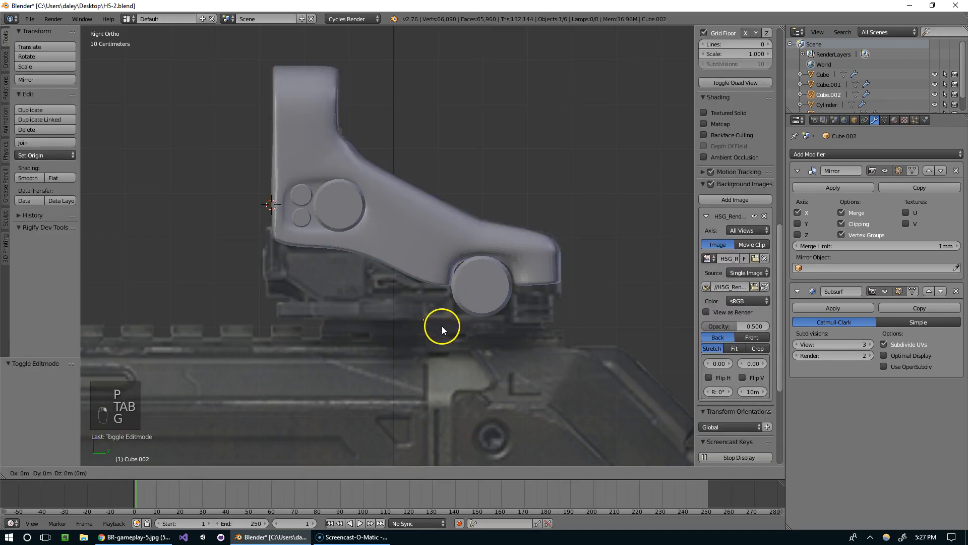
{"action": "left_click", "coordinate": [569, 324]}
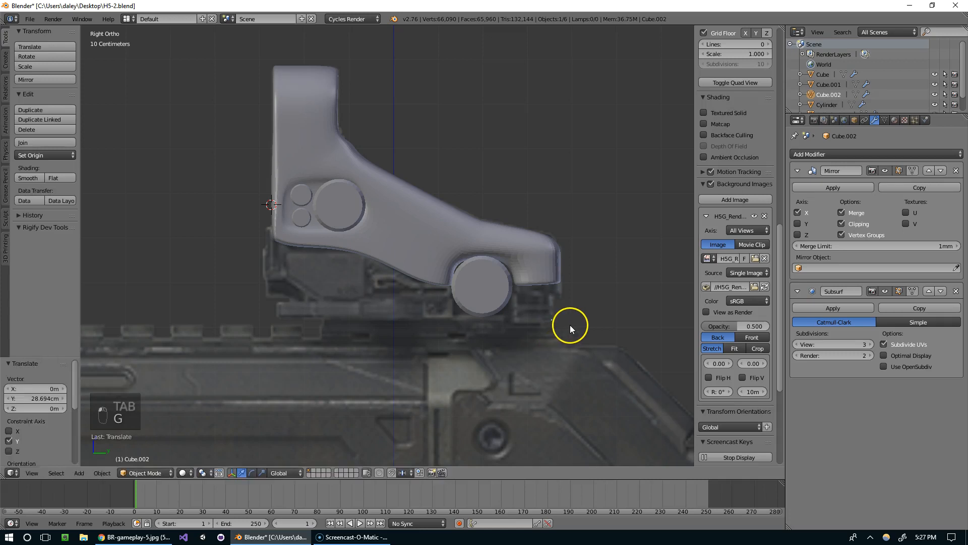
Extrude the separated vertex straight up to the bracket's lower edge to form a vertical edge
{"action": "key", "text": "Tab"}
{"action": "scroll", "coordinate": [595, 313], "scroll_direction": "up", "scroll_amount": 3}
{"action": "middle_click_drag", "start_coordinate": [627, 302], "coordinate": [536, 303], "text": "shift"}
{"action": "key", "text": "a"}
{"action": "key", "text": "a"}
{"action": "key", "text": "e"}
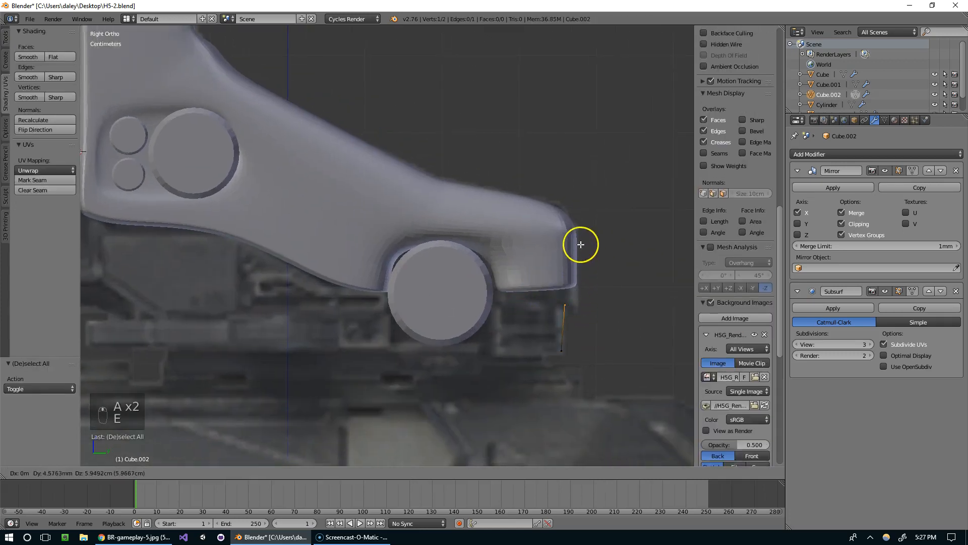
{"action": "left_click", "coordinate": [582, 228]}
{"action": "key", "text": "a"}
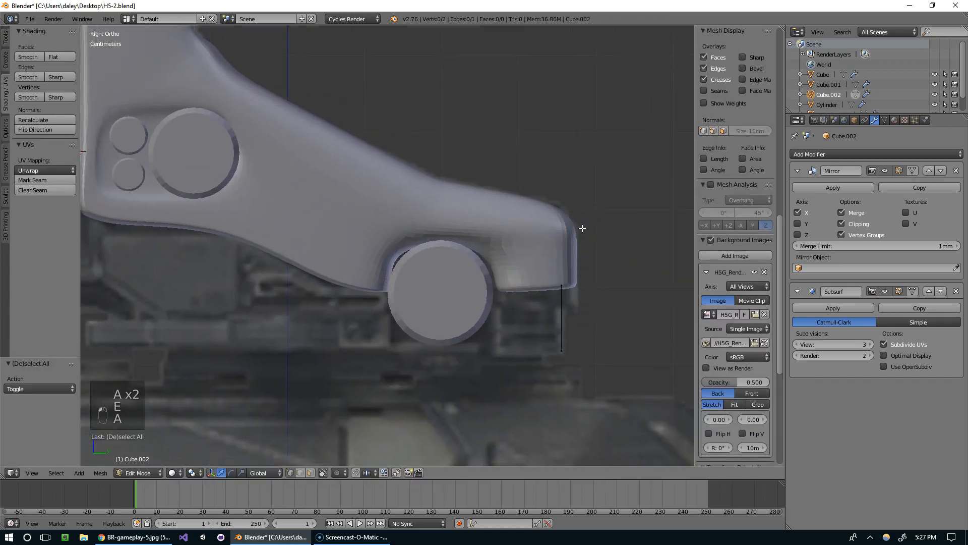
Extrude the vertical edge about -59.43 cm along Y into a side plate, then shift its end another -2.03 cm
{"action": "key", "text": "e"}
{"action": "left_click", "coordinate": [123, 209]}
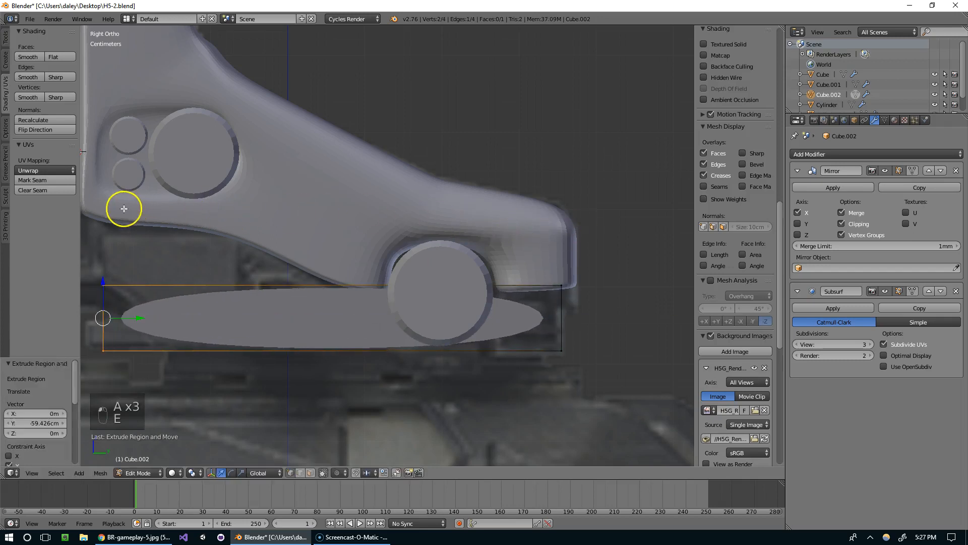
{"action": "middle_click_drag", "start_coordinate": [269, 218], "coordinate": [471, 218], "text": "shift"}
{"action": "key", "text": "g"}
{"action": "right_click", "coordinate": [444, 216]}
{"action": "key", "text": "g"}
{"action": "left_click", "coordinate": [412, 220]}
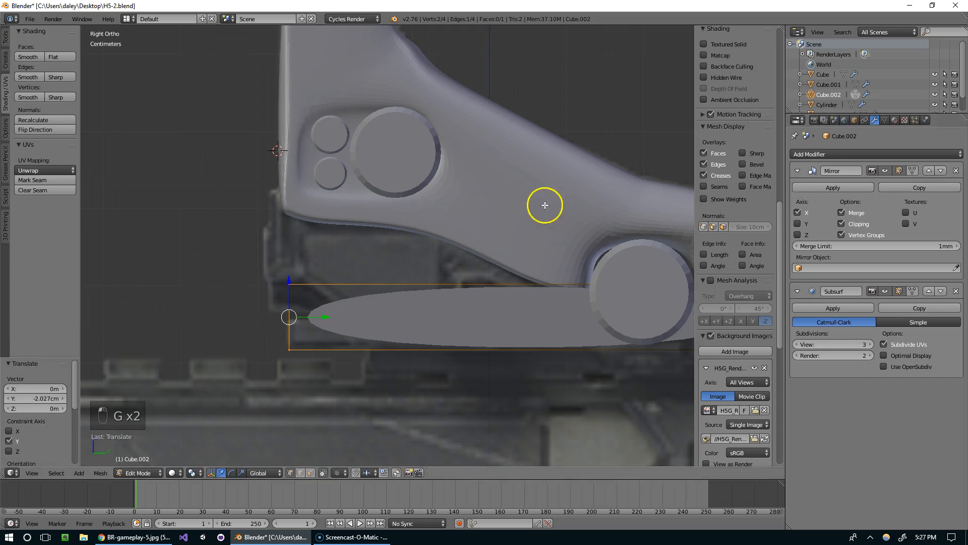
Hide the side plate's Subsurf modifier in the viewport, then remove the modifier
{"action": "key", "text": "Tab"}
{"action": "scroll", "coordinate": [545, 217], "scroll_direction": "down", "scroll_amount": 4}
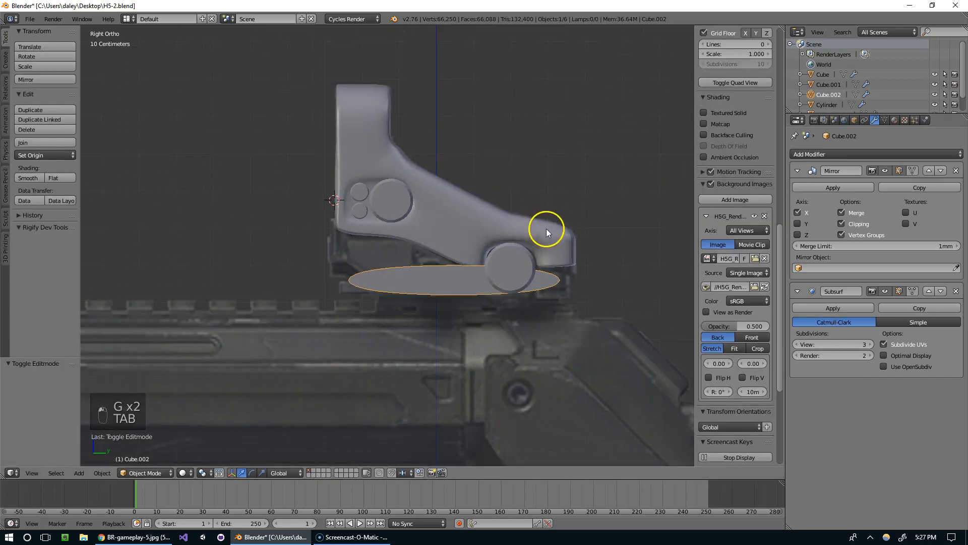
{"action": "left_click", "coordinate": [885, 291]}
{"action": "scroll", "coordinate": [567, 230], "scroll_direction": "up", "scroll_amount": 2}
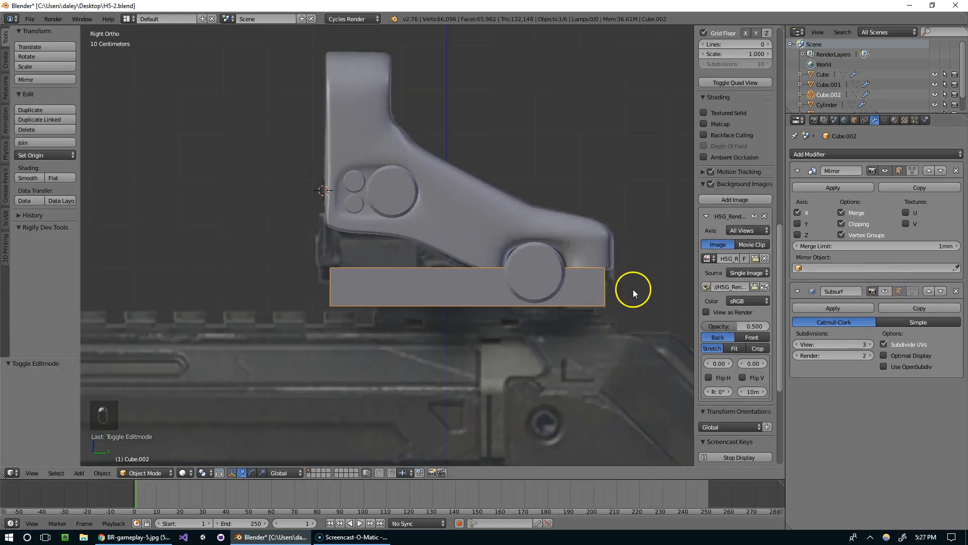
{"action": "left_click", "coordinate": [956, 291]}
{"action": "middle_click_drag", "start_coordinate": [580, 298], "coordinate": [519, 305]}
{"action": "right_click", "coordinate": [519, 304]}
{"action": "key", "text": "Tab"}
{"action": "key", "text": "Tab"}
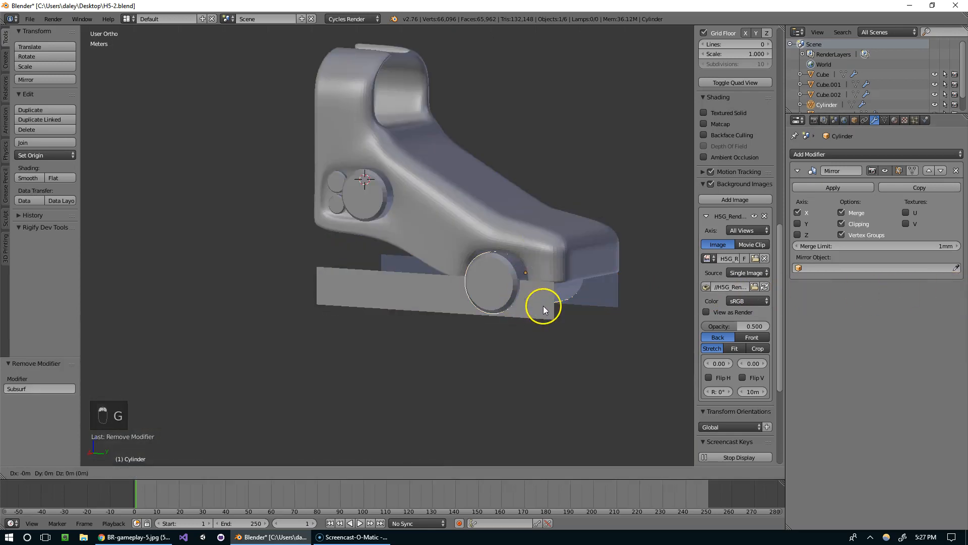
{"action": "key", "text": "g"}
{"action": "right_click", "coordinate": [637, 310]}
Select the side plate's whole mesh and move it inwards along the X axis under the bracket
{"action": "middle_click_drag", "start_coordinate": [637, 310], "coordinate": [515, 304]}
{"action": "right_click", "coordinate": [514, 304]}
{"action": "key", "text": "Tab"}
{"action": "key", "text": "a"}
{"action": "key", "text": "a"}
{"action": "key", "text": "a"}
{"action": "key", "text": "a"}
{"action": "key", "text": "a"}
{"action": "key", "text": "a"}
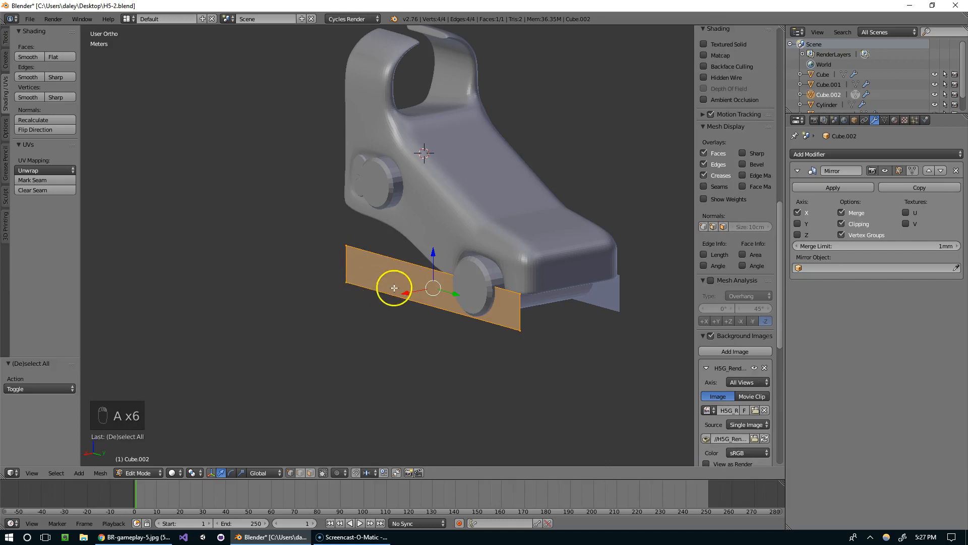
{"action": "key", "text": "g"}
{"action": "key", "text": "x"}
{"action": "left_click", "coordinate": [455, 294]}
Shift the side plate back outwards about 3.35 cm along the X axis
{"action": "key", "text": "Tab"}
{"action": "key", "text": "Tab"}
{"action": "middle_click_drag", "start_coordinate": [492, 301], "coordinate": [511, 276]}
{"action": "key", "text": "g"}
{"action": "key", "text": "x"}
{"action": "left_click", "coordinate": [413, 295]}
Add two loop cuts across the side plate near its rear end, matching the reference image in the right wireframe view
{"action": "key", "text": "KP_3"}
{"action": "key", "text": "z"}
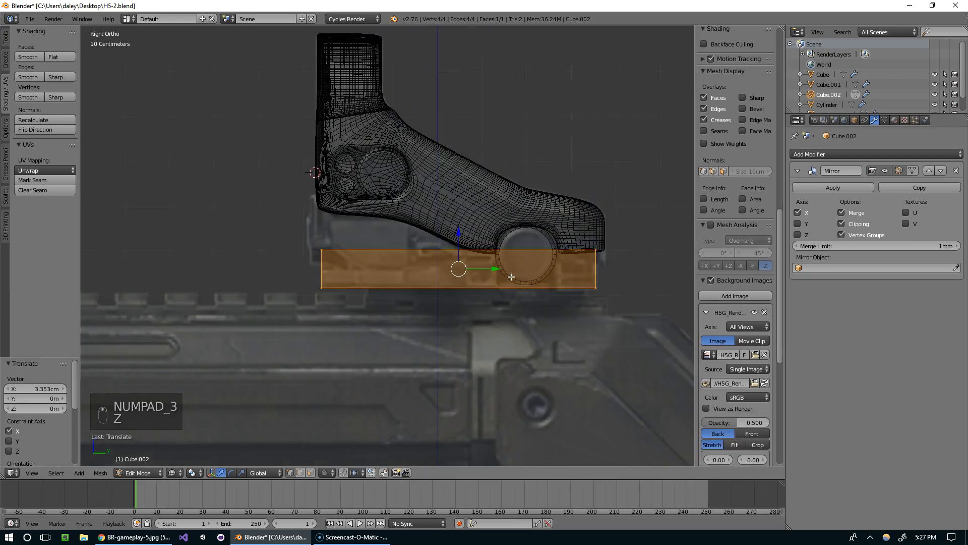
{"action": "scroll", "coordinate": [497, 281], "scroll_direction": "up", "scroll_amount": 2}
{"action": "scroll", "coordinate": [342, 298], "scroll_direction": "up", "scroll_amount": 3}
{"action": "right_click", "coordinate": [207, 275]}
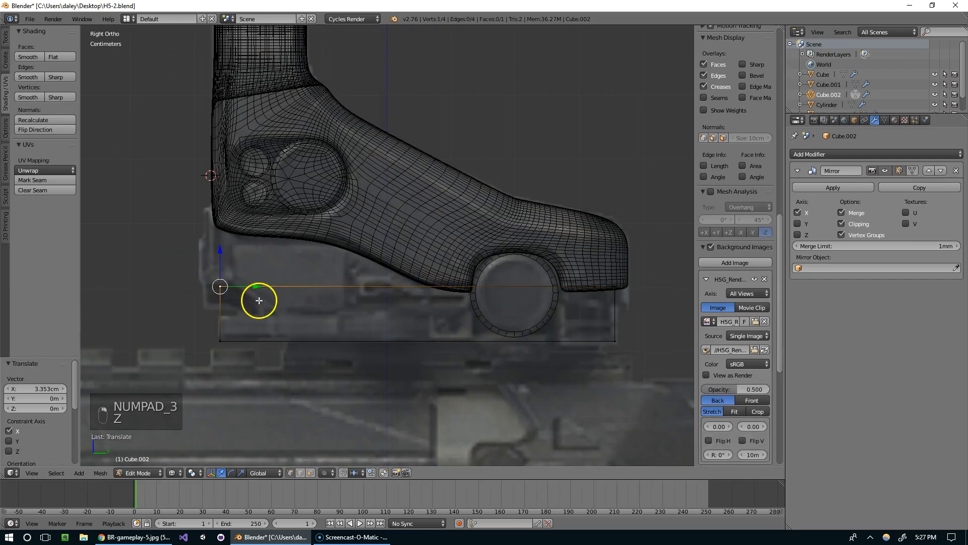
{"action": "key", "text": "ctrl+r"}
{"action": "left_click", "coordinate": [296, 284]}
{"action": "left_click", "coordinate": [167, 283]}
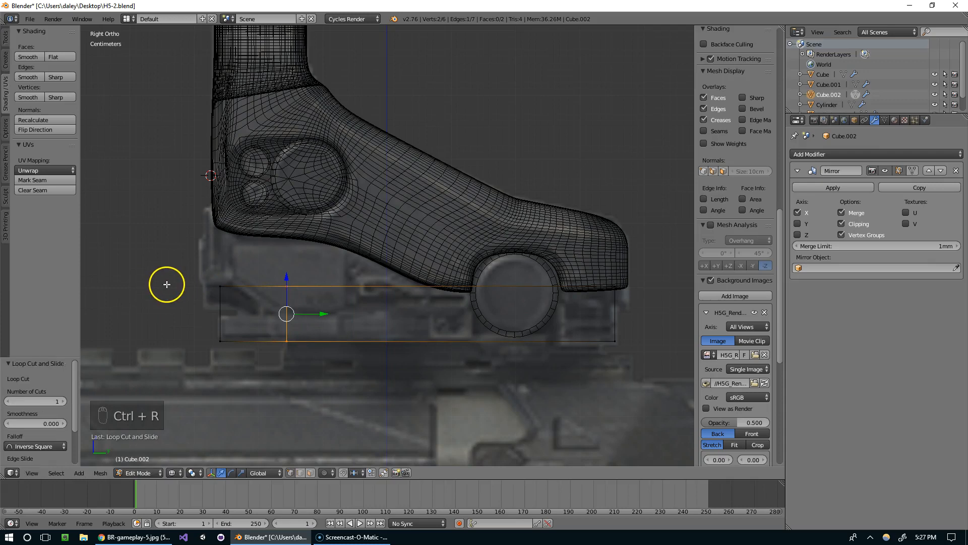
{"action": "key", "text": "ctrl+r"}
{"action": "left_click", "coordinate": [273, 289]}
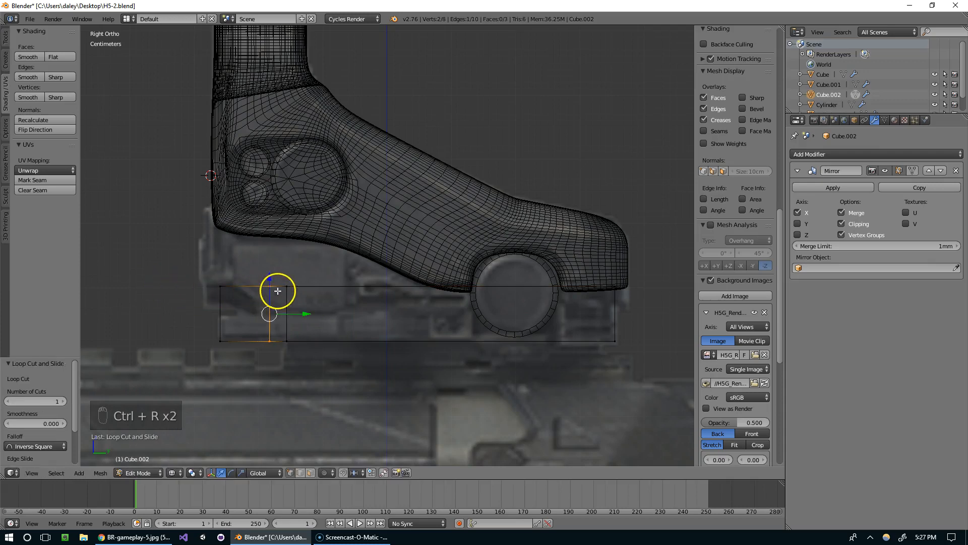
Lower the rear section's top edge about 4.71 cm along the Z axis
{"action": "right_click", "coordinate": [269, 287], "text": "shift"}
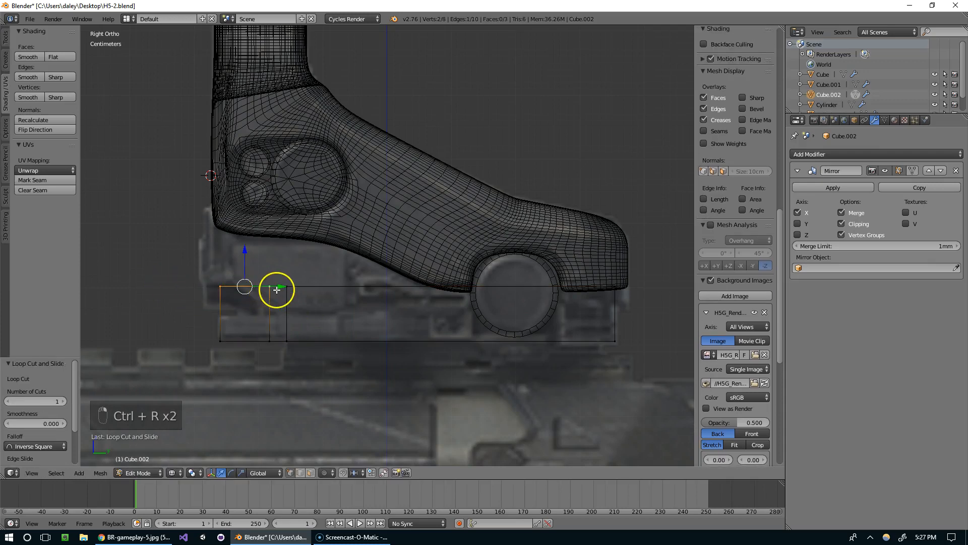
{"action": "key", "text": "g"}
{"action": "left_click", "coordinate": [278, 320]}
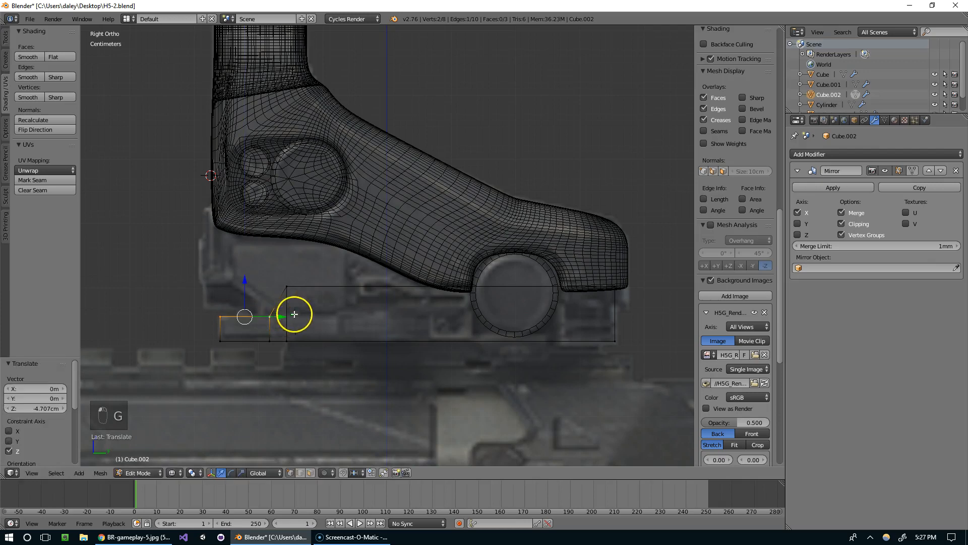
Lower the remaining long top edge about 4.63 cm, then extrude it upwards about 1.18 cm and another 11.45 cm
{"action": "key", "text": "ctrl+r"}
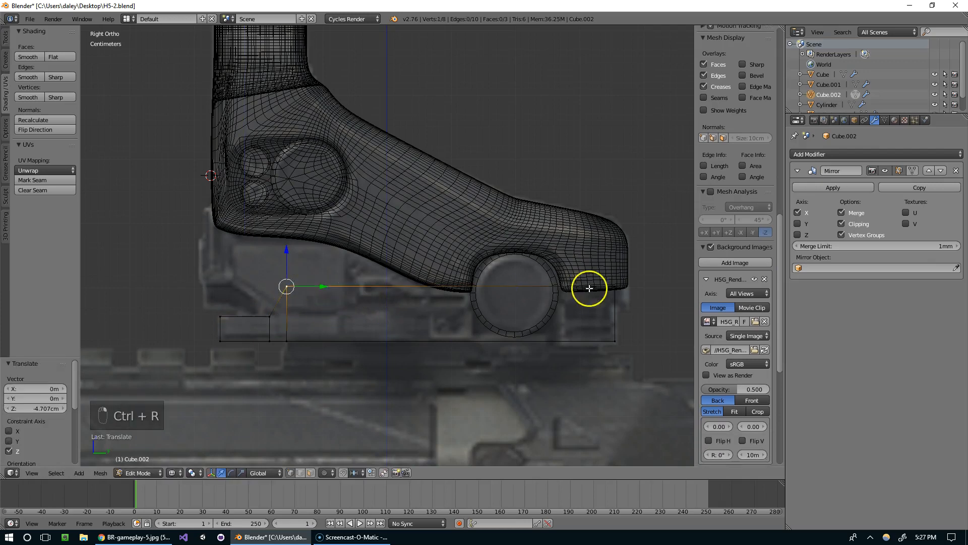
{"action": "left_click", "coordinate": [449, 255]}
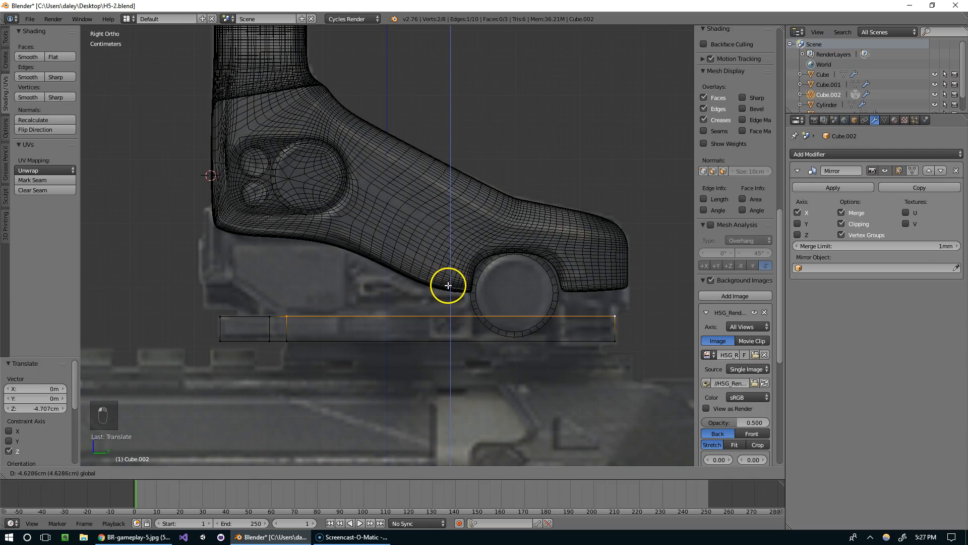
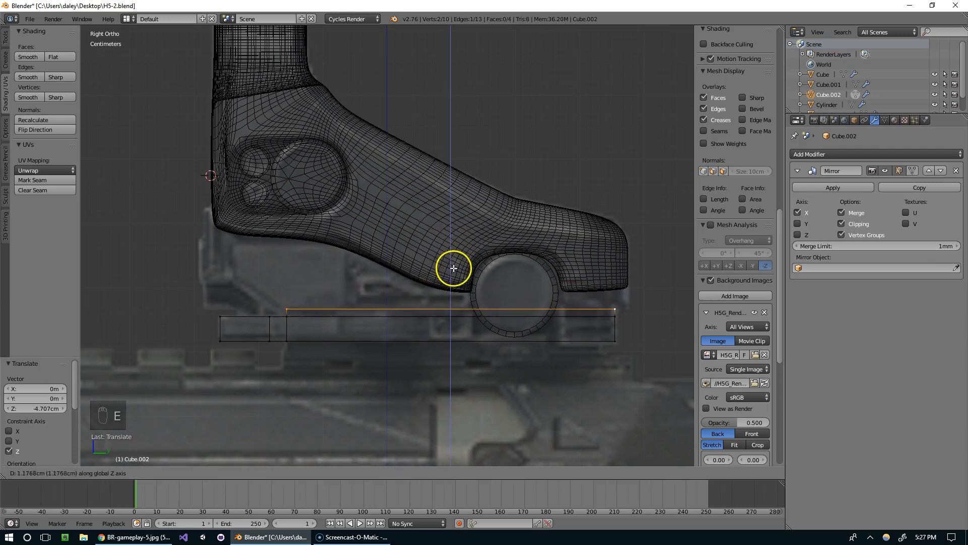
{"action": "left_click", "coordinate": [453, 268]}
{"action": "key", "text": "e"}
{"action": "left_click", "coordinate": [452, 195]}
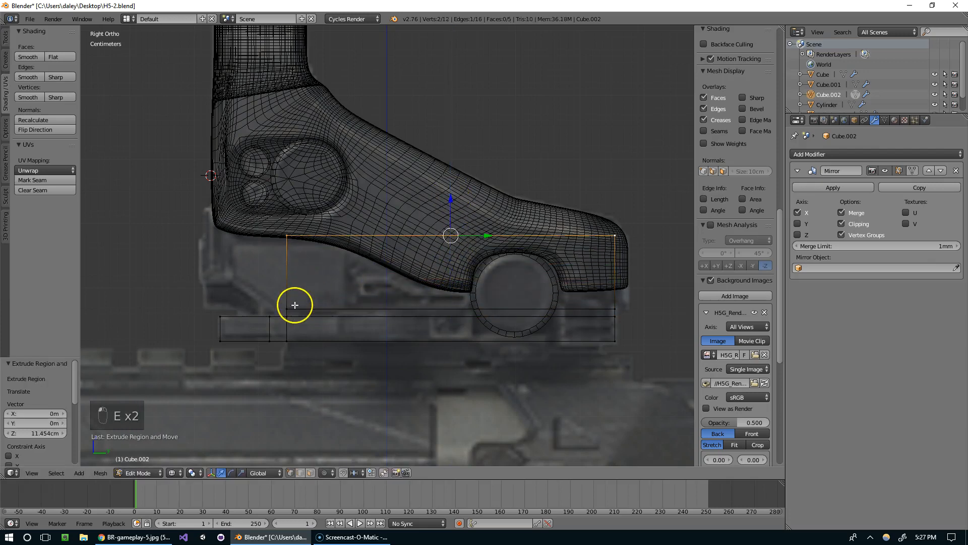
Select the column of vertices at the upper section's rear down to the base and shift it about -1.65 cm along Y
{"action": "right_click", "coordinate": [287, 235]}
{"action": "right_click", "coordinate": [288, 342], "text": "ctrl"}
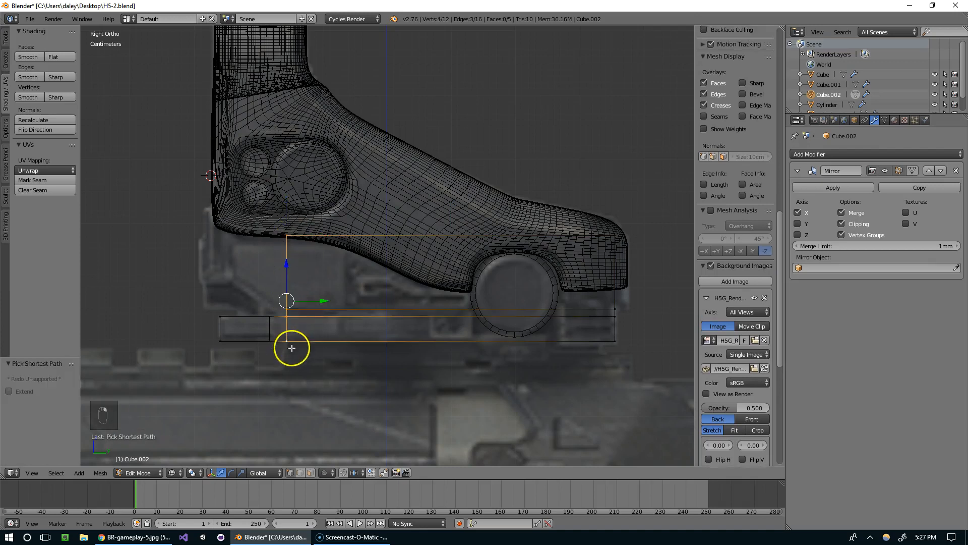
{"action": "key", "text": "g"}
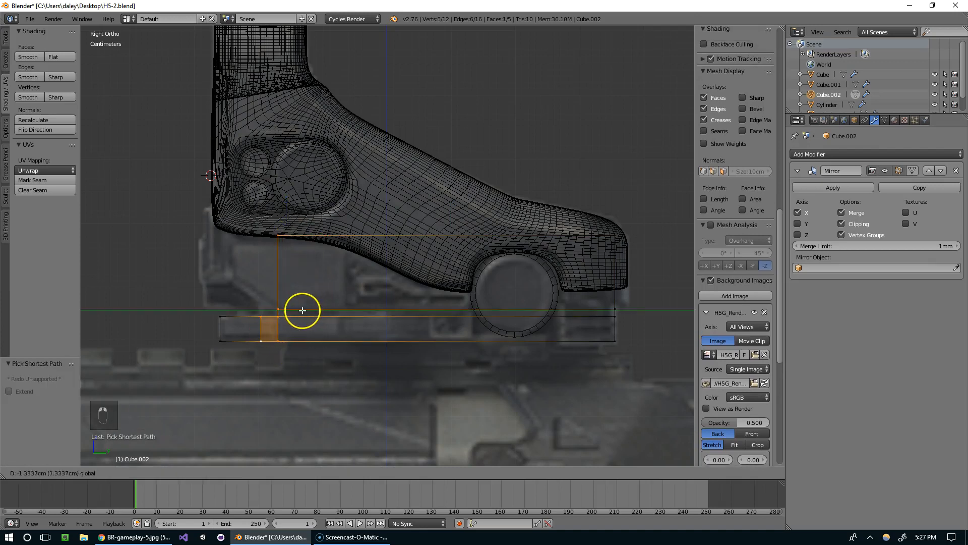
{"action": "left_click", "coordinate": [300, 311]}
Dissolve the extra vertical edge in the rear part of the lower strip
{"action": "right_click", "coordinate": [259, 324]}
{"action": "key", "text": "x"}
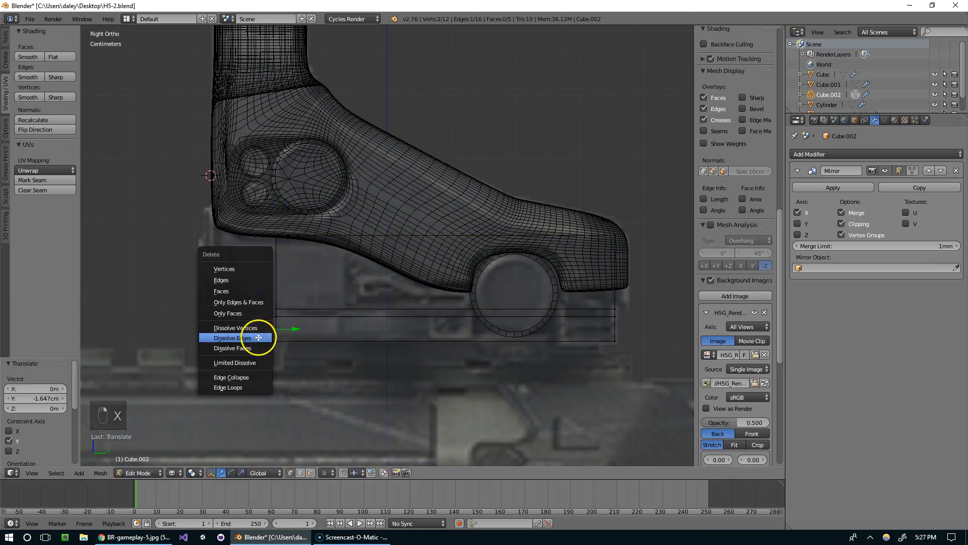
{"action": "left_click", "coordinate": [252, 347]}
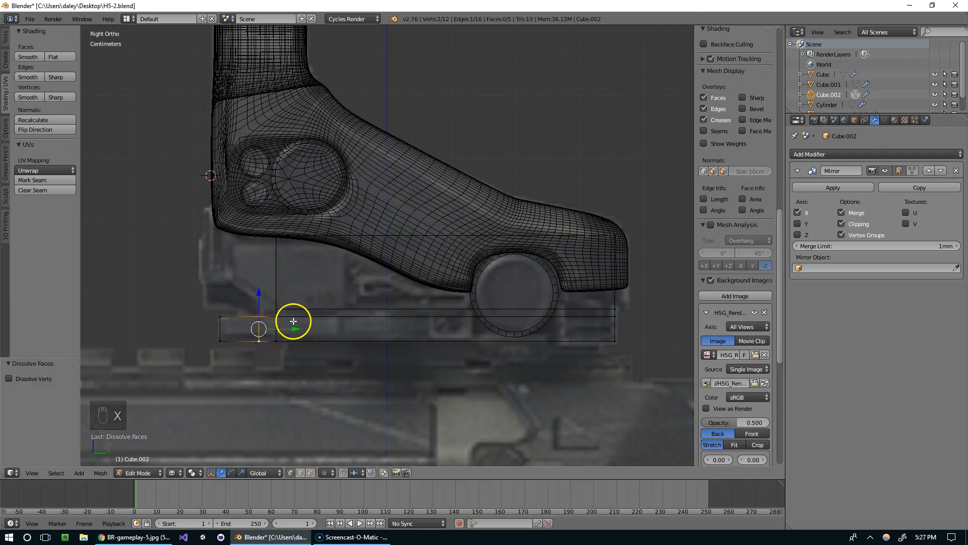
{"action": "key", "text": "x"}
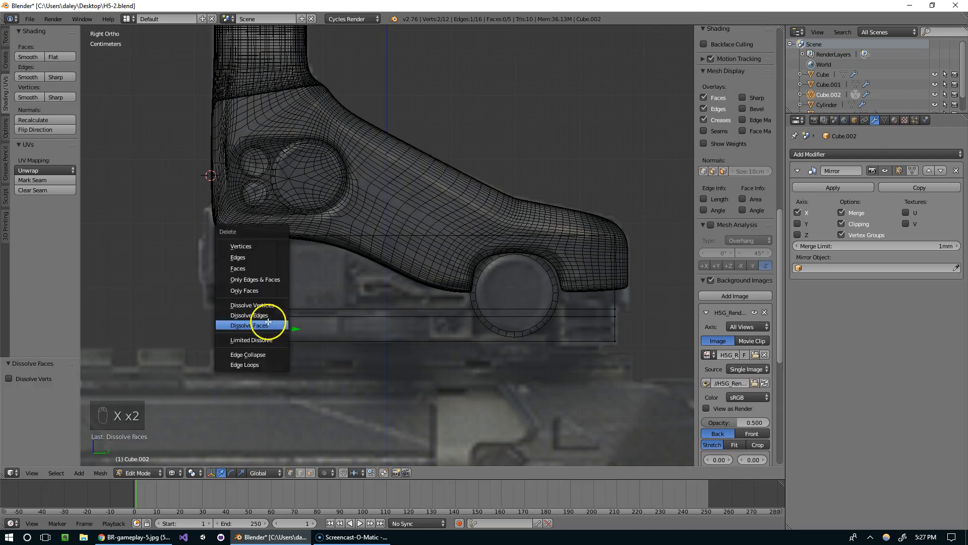
{"action": "left_click", "coordinate": [267, 316]}
Extrude the upper section's rear edge backwards and upwards into a slope, then extrude it about -4.08 cm along Y
{"action": "right_click", "coordinate": [281, 286]}
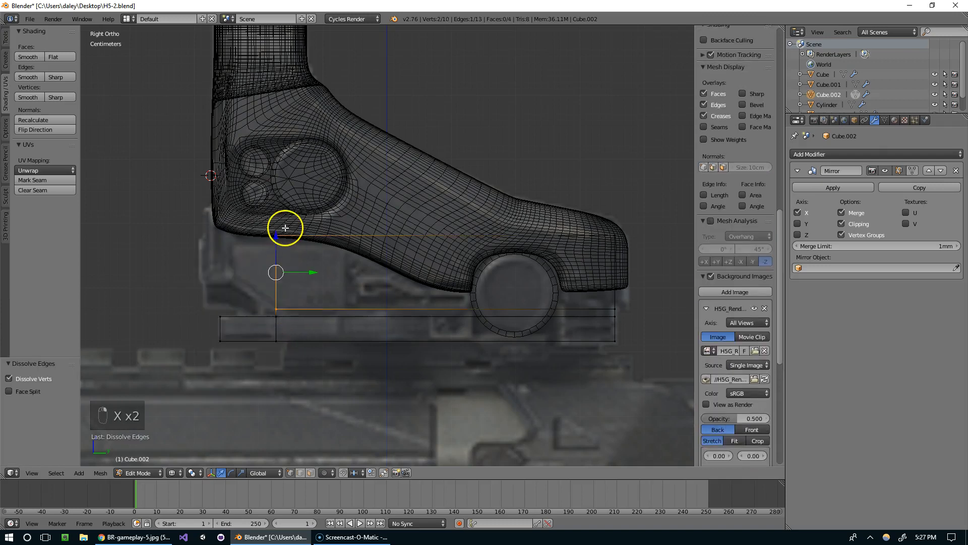
{"action": "key", "text": "e"}
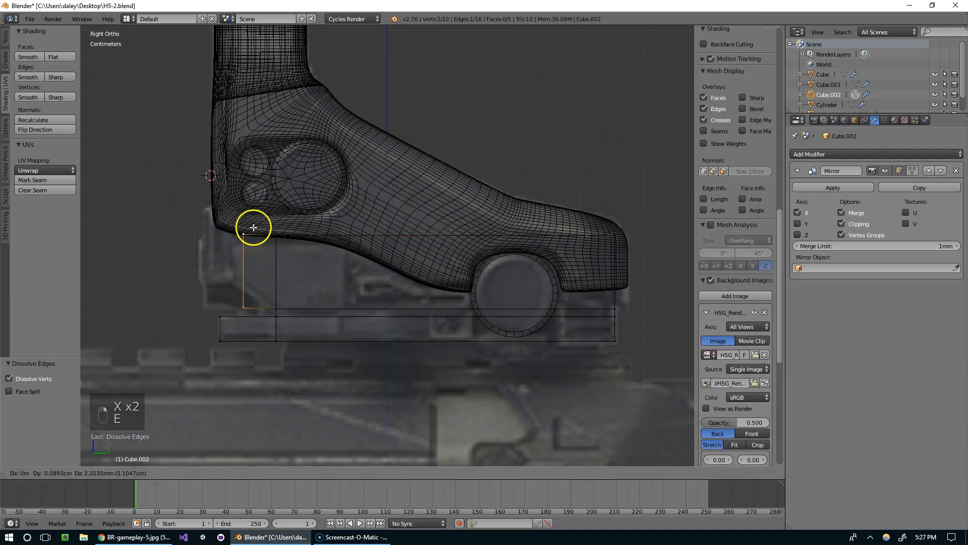
{"action": "left_click", "coordinate": [216, 232]}
{"action": "left_click_drag", "start_coordinate": [206, 235], "coordinate": [212, 203]}
{"action": "left_click_drag", "start_coordinate": [237, 237], "coordinate": [261, 238]}
{"action": "key", "text": "g"}
{"action": "left_click", "coordinate": [252, 237]}
{"action": "key", "text": "e"}
{"action": "left_click", "coordinate": [223, 232]}
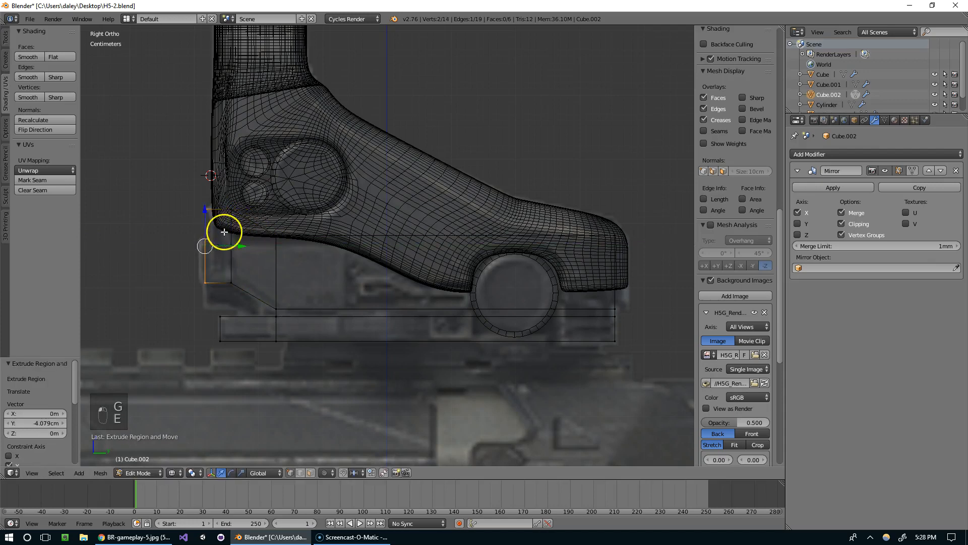
Extrude the upper section's front vertical edge about 1.51 cm along the Y axis
{"action": "scroll", "coordinate": [407, 290], "scroll_direction": "down", "scroll_amount": 1}
{"action": "right_click", "coordinate": [586, 290]}
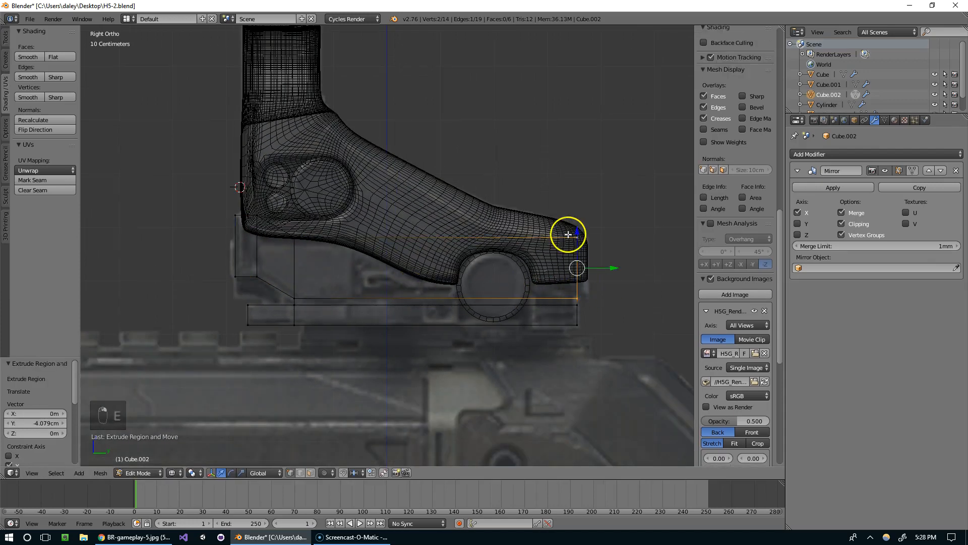
{"action": "key", "text": "e"}
{"action": "left_click", "coordinate": [604, 242]}
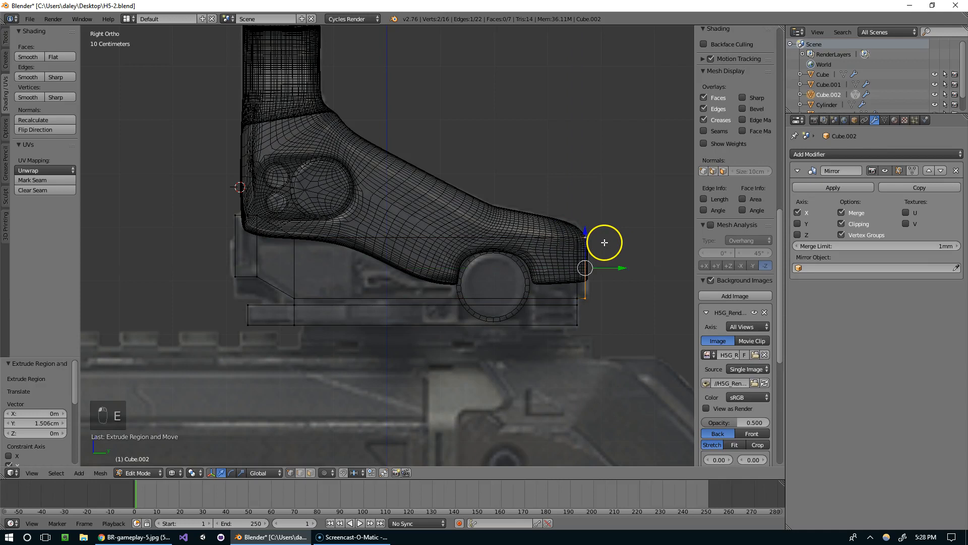
Select the whole side plate and extrude it inwards to the mirror centre, making a solid base
{"action": "key", "text": "a"}
{"action": "key", "text": "a"}
{"action": "key", "text": "a"}
{"action": "middle_click_drag", "start_coordinate": [618, 250], "coordinate": [522, 261]}
{"action": "key", "text": "e"}
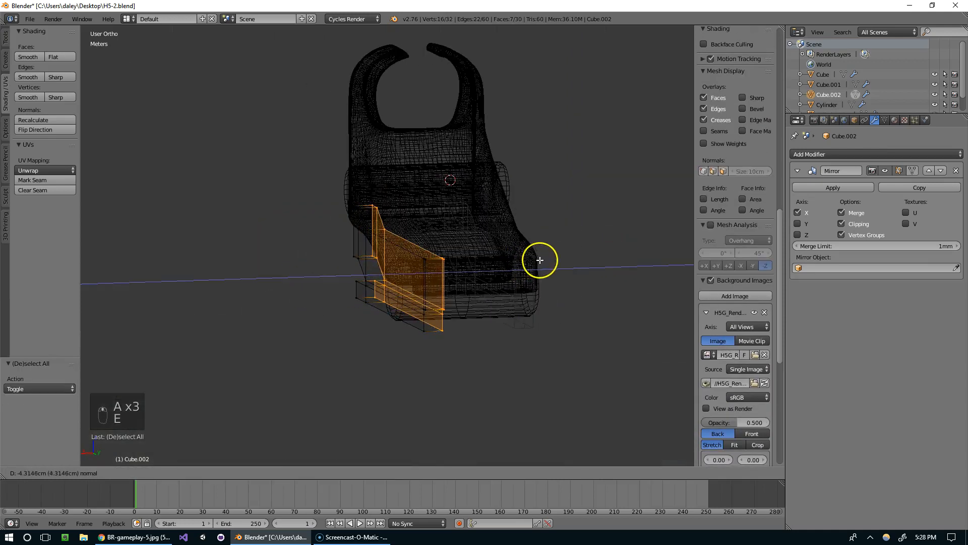
{"action": "left_click", "coordinate": [595, 254]}
{"action": "key", "text": "Tab"}
{"action": "key", "text": "Tab"}
{"action": "key", "text": "z"}
{"action": "middle_click_drag", "start_coordinate": [482, 273], "coordinate": [469, 264]}
{"action": "scroll", "coordinate": [523, 262], "scroll_direction": "up", "scroll_amount": 4}
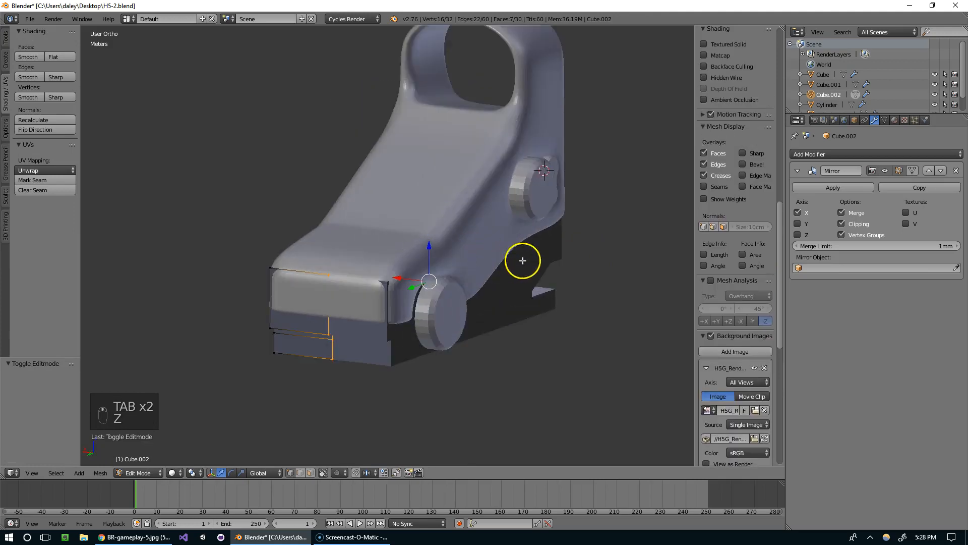
{"action": "middle_click_drag", "start_coordinate": [600, 193], "coordinate": [579, 229]}
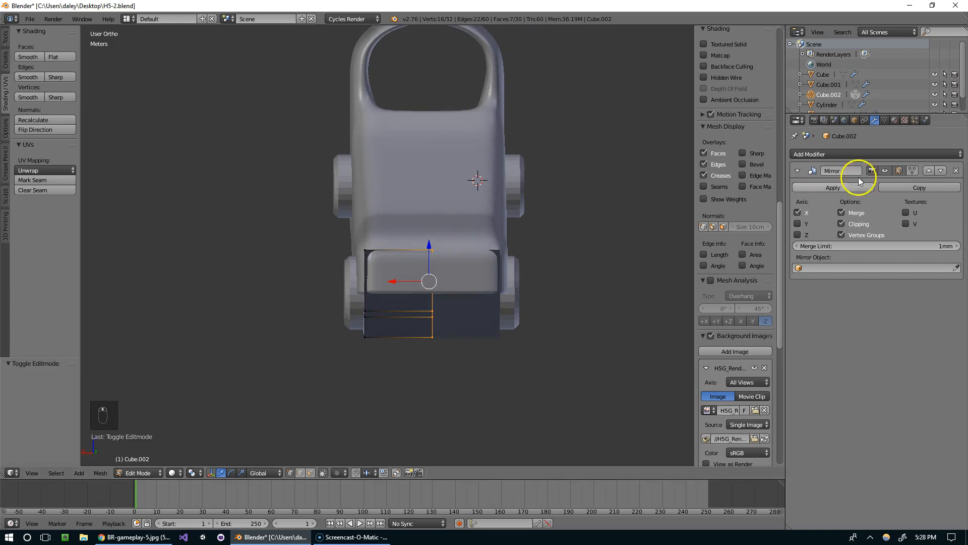
Toggle the Mirror modifier's display and examine the base's inside and side, then show the mirrored half again
{"action": "left_click", "coordinate": [896, 170]}
{"action": "middle_click_drag", "start_coordinate": [580, 192], "coordinate": [458, 199]}
{"action": "key", "text": "Tab"}
{"action": "key", "text": "Tab"}
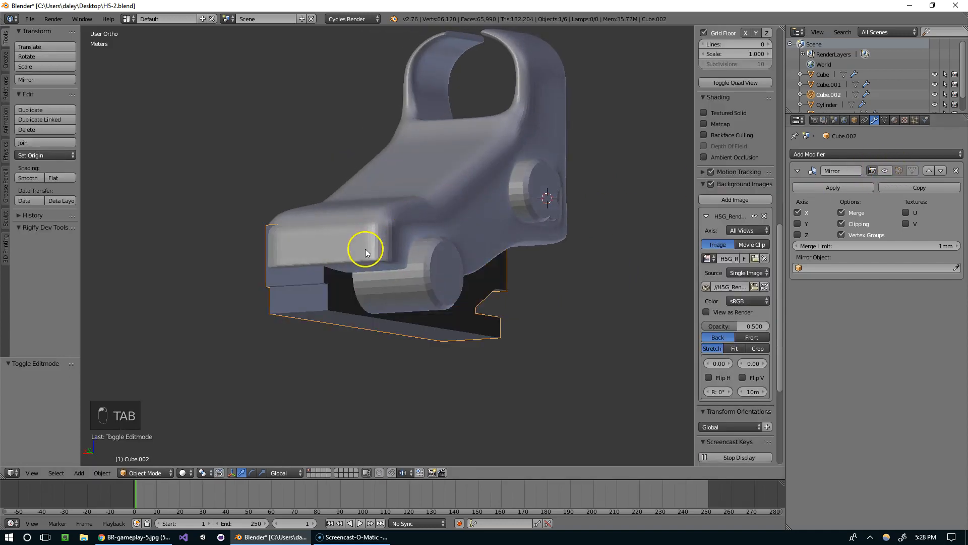
{"action": "middle_click_drag", "start_coordinate": [334, 259], "coordinate": [399, 246]}
{"action": "middle_click_drag", "start_coordinate": [294, 288], "coordinate": [630, 272]}
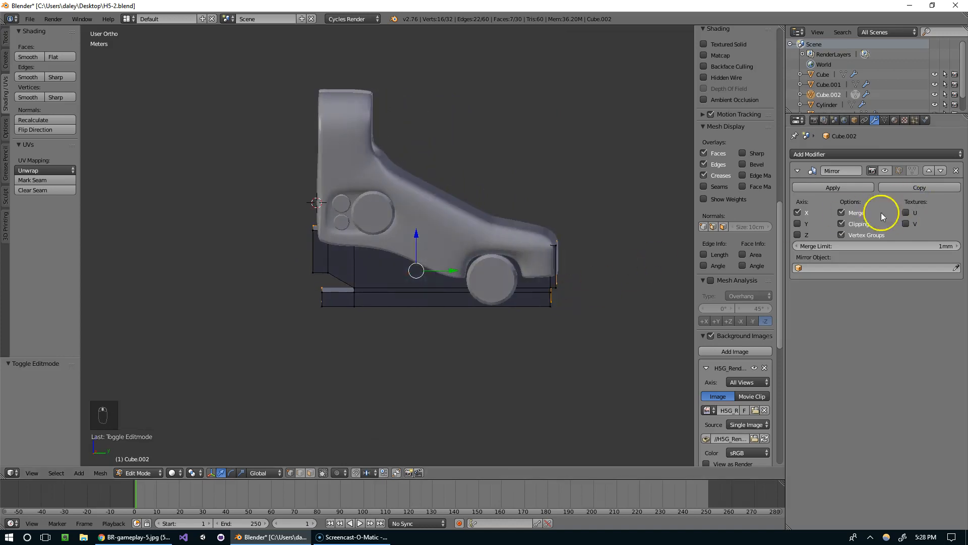
{"action": "left_click", "coordinate": [887, 173]}
{"action": "mouse_move", "coordinate": [434, 210]}
{"action": "middle_mouse_down"}
{"action": "mouse_move", "coordinate": [555, 223]}
{"action": "mouse_move", "coordinate": [452, 215]}
{"action": "middle_mouse_up"}
{"action": "key", "text": "z"}
{"action": "key", "text": "z"}
Select the base's whole mesh, recalculate its normals outwards, and return to Object Mode
{"action": "key", "text": "a"}
{"action": "key", "text": "a"}
{"action": "key", "text": "a"}
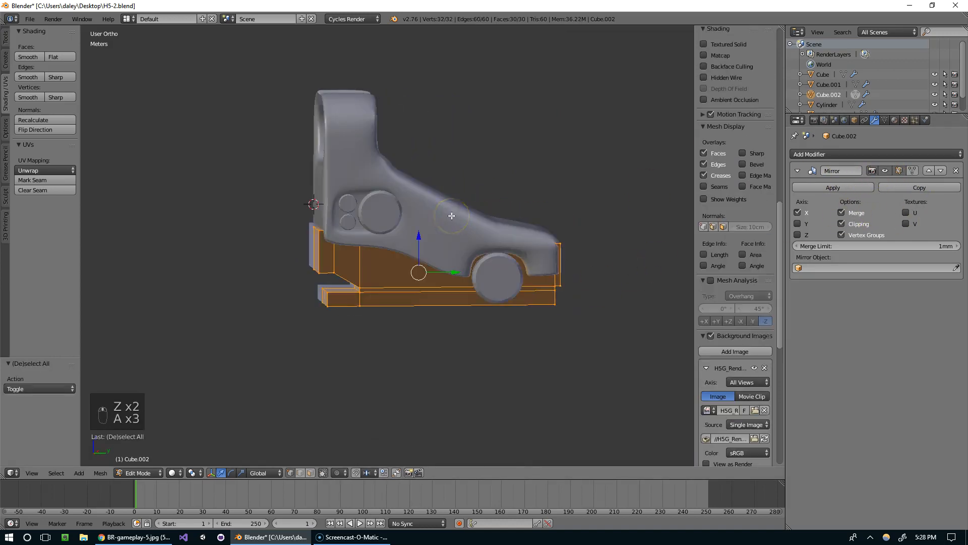
{"action": "key", "text": "ctrl+n"}
{"action": "key", "text": "Tab"}
{"action": "scroll", "coordinate": [452, 217], "scroll_direction": "up", "scroll_amount": 2}
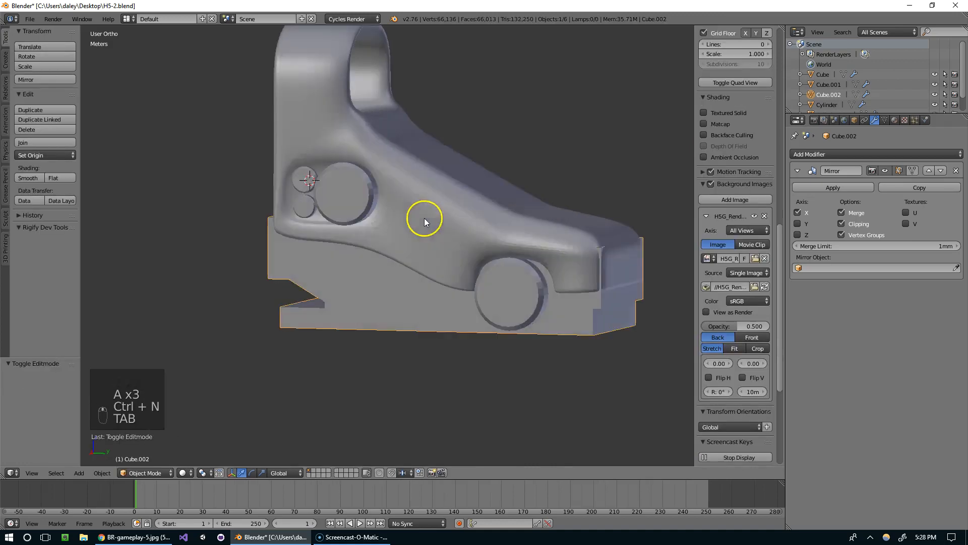
Add a lengthwise loop cut around the base's profile, close to its outer side
{"action": "key", "text": "Tab"}
{"action": "key", "text": "KP_3"}
{"action": "key", "text": "z"}
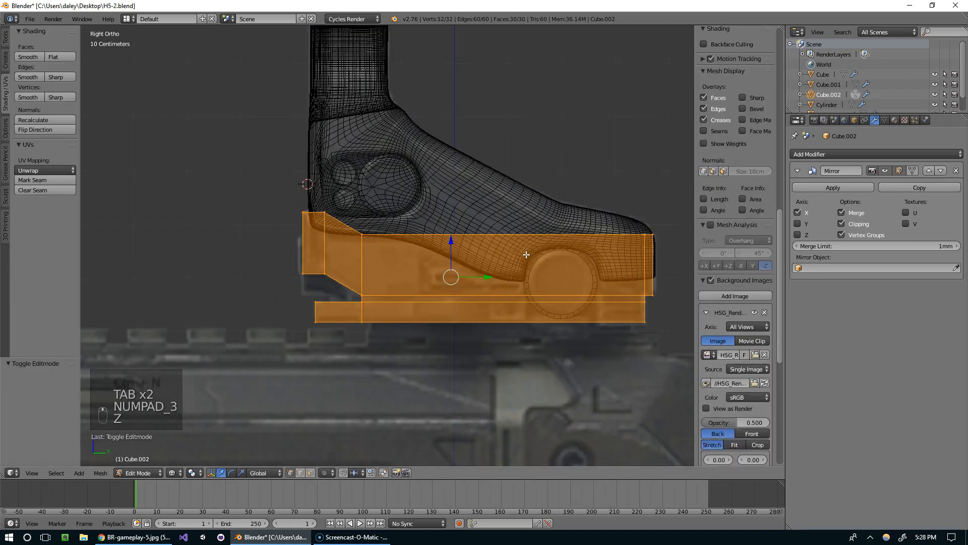
{"action": "scroll", "coordinate": [421, 258], "scroll_direction": "up", "scroll_amount": 3}
{"action": "middle_click_drag", "start_coordinate": [421, 258], "coordinate": [413, 302]}
{"action": "key", "text": "ctrl+r"}
{"action": "left_click", "coordinate": [413, 302]}
{"action": "left_click", "coordinate": [451, 311]}
Switch to face selection and select the inner sloped faces on the underside of the rear notch
{"action": "key", "text": "z"}
{"action": "middle_click_drag", "start_coordinate": [510, 313], "coordinate": [367, 306]}
{"action": "key", "text": "ctrl+Tab"}
{"action": "left_click", "coordinate": [405, 359]}
{"action": "right_click", "coordinate": [439, 354]}
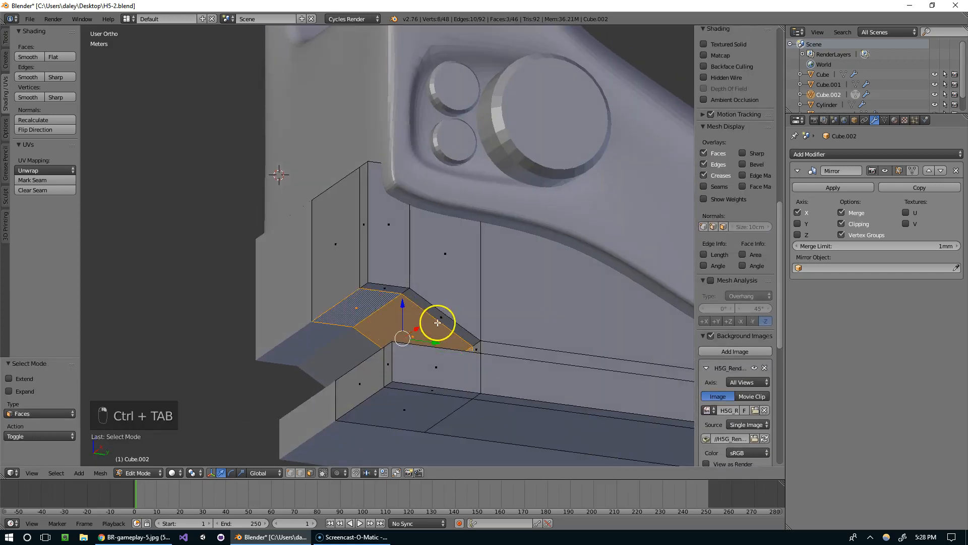
Try shifting the selected notch faces about -2.42 cm along the Y axis, then undo the move
{"action": "key", "text": "KP_3"}
{"action": "key", "text": "z"}
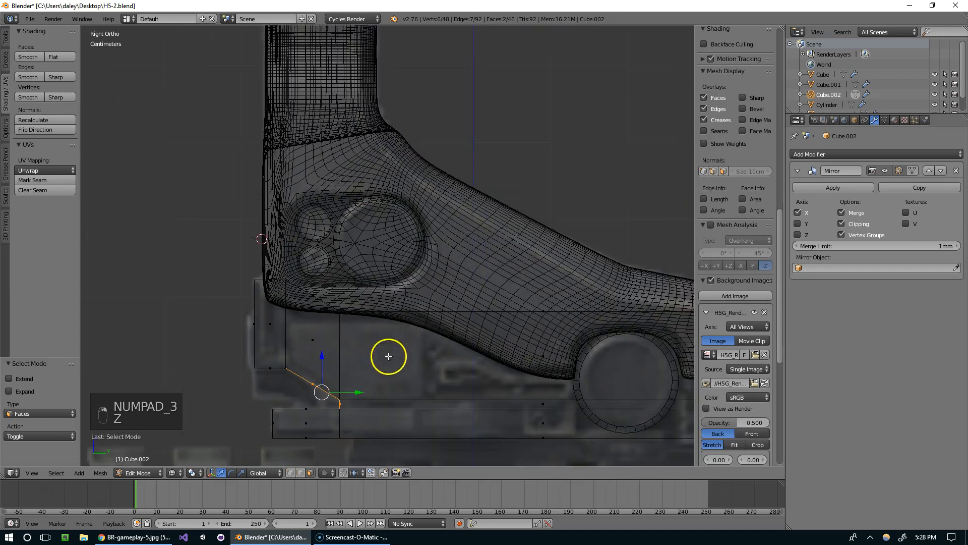
{"action": "left_click_drag", "start_coordinate": [369, 372], "coordinate": [361, 376]}
{"action": "left_click", "coordinate": [351, 377]}
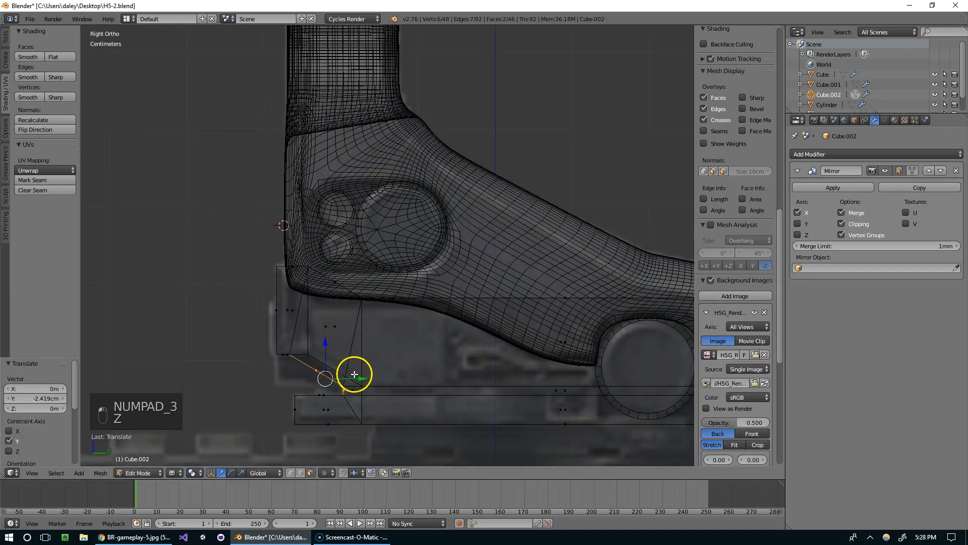
{"action": "key", "text": "z"}
{"action": "key", "text": "ctrl+z"}
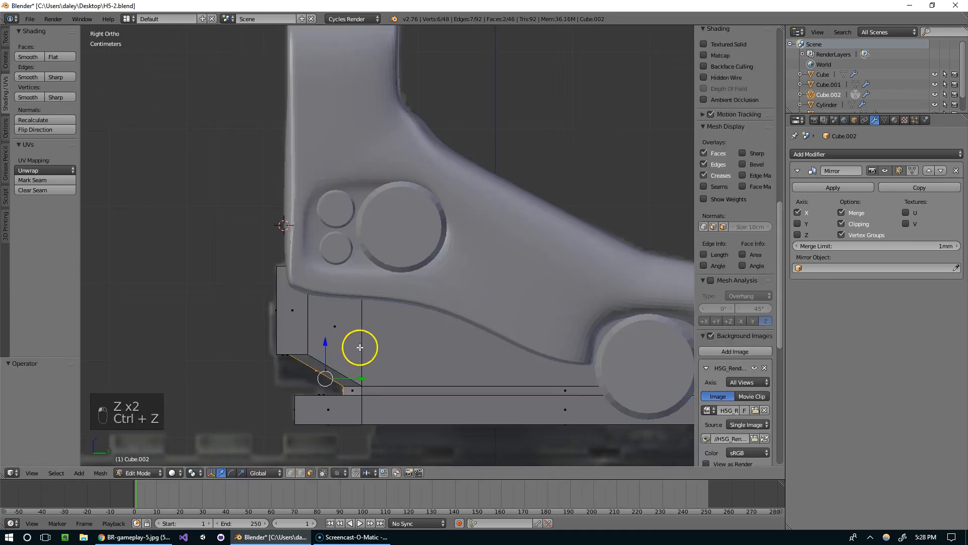
{"action": "key", "text": "ctrl+z"}
{"action": "key", "text": "KP_3"}
{"action": "key", "text": "z"}
{"action": "key", "text": "z"}
{"action": "key", "text": "z"}
{"action": "key", "text": "z"}
{"action": "key", "text": "z"}
Adjust the face selection around the rear notch to the three adjoining inner underside faces
{"action": "middle_click_drag", "start_coordinate": [350, 360], "coordinate": [426, 374]}
{"action": "scroll", "coordinate": [426, 374], "scroll_direction": "up", "scroll_amount": 2}
{"action": "middle_click_drag", "start_coordinate": [359, 451], "coordinate": [357, 300]}
{"action": "right_click", "coordinate": [347, 380], "text": "shift"}
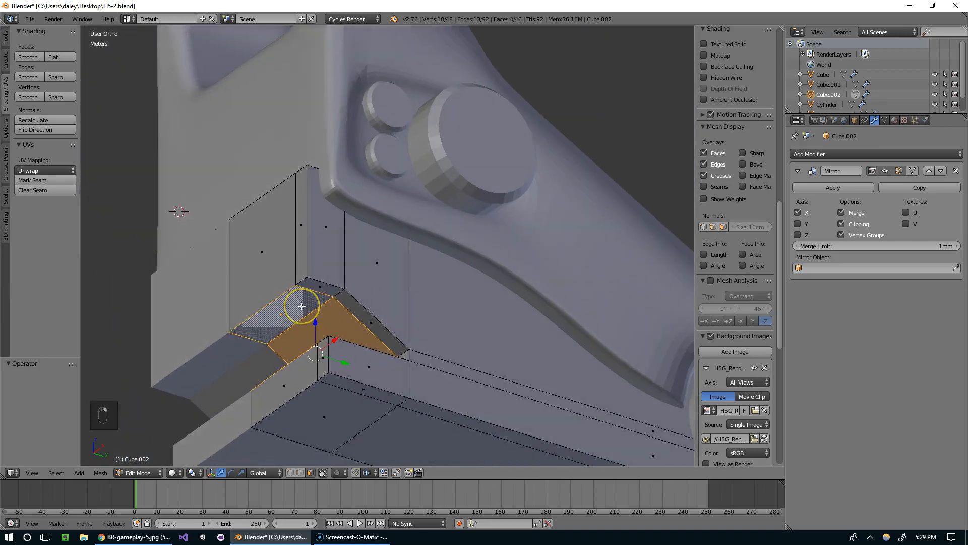
{"action": "key", "text": "KP_3"}
{"action": "key", "text": "z"}
{"action": "middle_click_drag", "start_coordinate": [376, 285], "coordinate": [414, 355]}
{"action": "right_click", "coordinate": [341, 389], "text": "shift"}
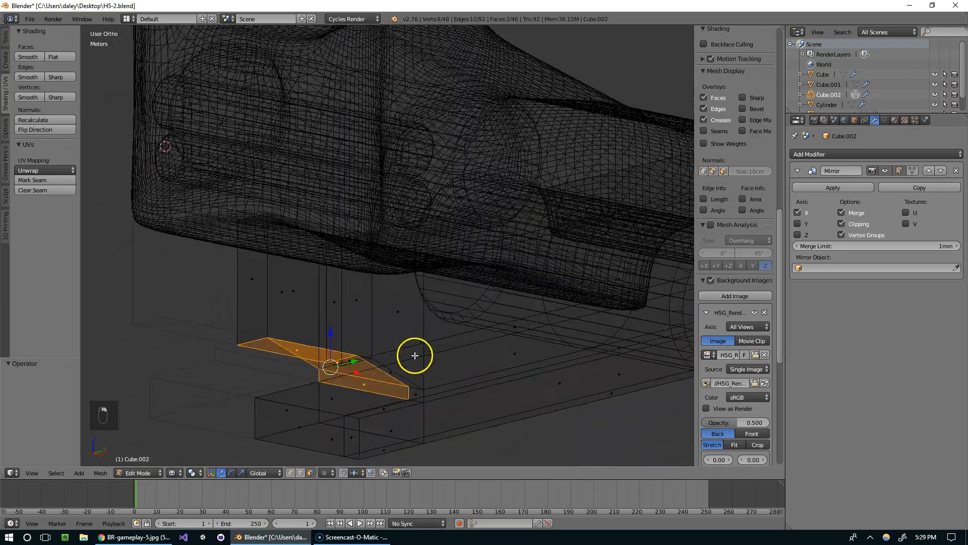
Inset the selected notch faces, extrude them, and return to Object Mode in the right solid view
{"action": "mouse_move", "coordinate": [362, 384]}
{"action": "middle_mouse_down"}
{"action": "mouse_move", "coordinate": [473, 356]}
{"action": "mouse_move", "coordinate": [460, 380]}
{"action": "mouse_move", "coordinate": [508, 348]}
{"action": "mouse_move", "coordinate": [432, 372]}
{"action": "mouse_move", "coordinate": [417, 313]}
{"action": "mouse_move", "coordinate": [449, 305]}
{"action": "mouse_move", "coordinate": [447, 290]}
{"action": "mouse_move", "coordinate": [424, 296]}
{"action": "mouse_move", "coordinate": [500, 328]}
{"action": "mouse_move", "coordinate": [419, 339]}
{"action": "mouse_move", "coordinate": [421, 313]}
{"action": "middle_mouse_up"}
{"action": "key", "text": "i"}
{"action": "left_click", "coordinate": [473, 354]}
{"action": "key", "text": "e"}
{"action": "left_click", "coordinate": [454, 364]}
{"action": "key", "text": "z"}
{"action": "key", "text": "Tab"}
{"action": "key", "text": "KP_3"}
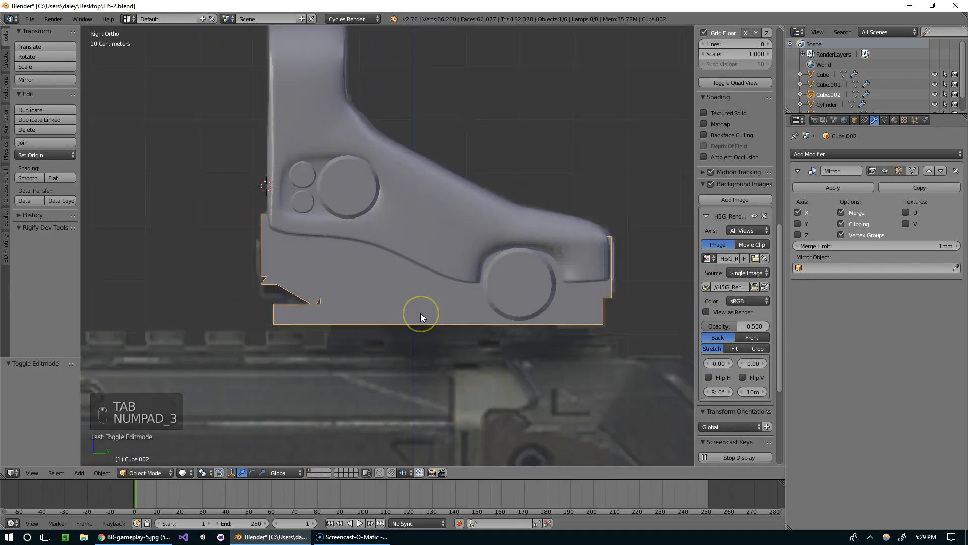
Try aligning the rear vertices of the extruded notch strip by scaling them along the Y axis
{"action": "key", "text": "z"}
{"action": "scroll", "coordinate": [433, 261], "scroll_direction": "up", "scroll_amount": 5}
{"action": "key", "text": "ctrl+Tab"}
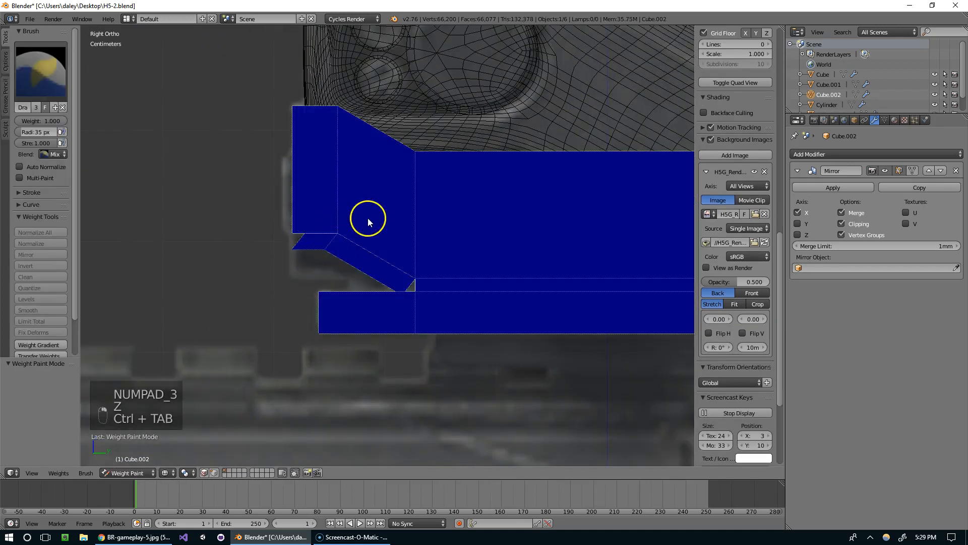
{"action": "key", "text": "ctrl+Tab"}
{"action": "key", "text": "Tab"}
{"action": "key", "text": "Tab"}
{"action": "key", "text": "ctrl+Tab"}
{"action": "left_click", "coordinate": [315, 223]}
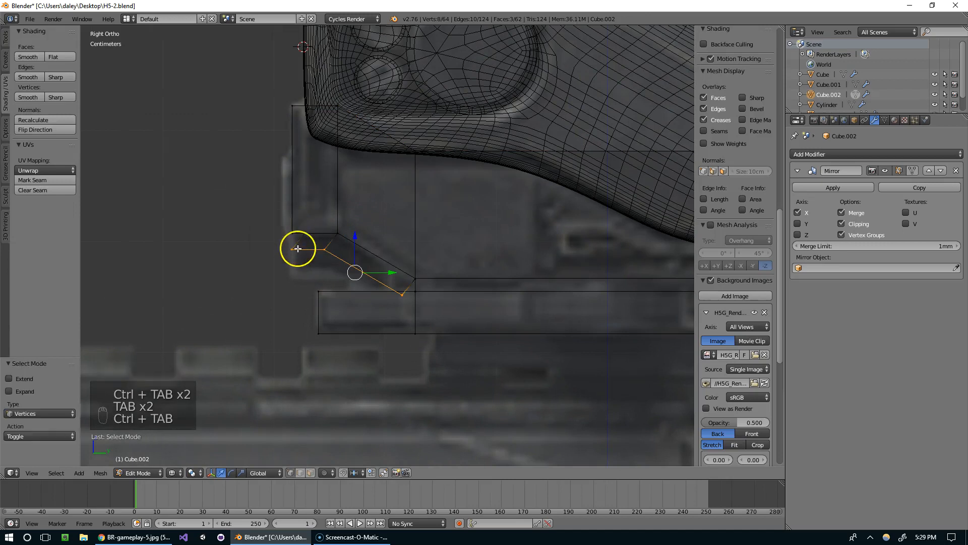
{"action": "key", "text": "b"}
{"action": "left_click_drag", "start_coordinate": [284, 240], "coordinate": [314, 262]}
{"action": "key", "text": "b"}
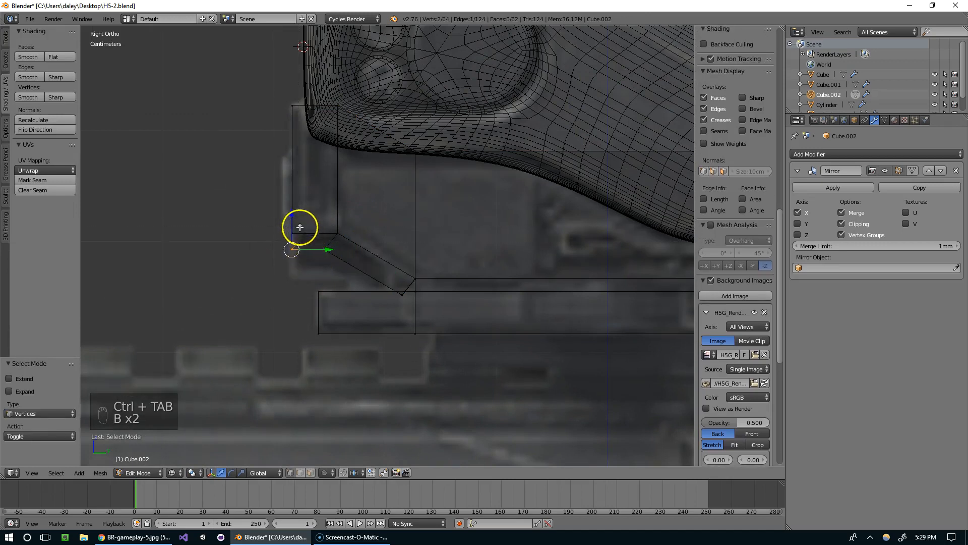
{"action": "key", "text": "s"}
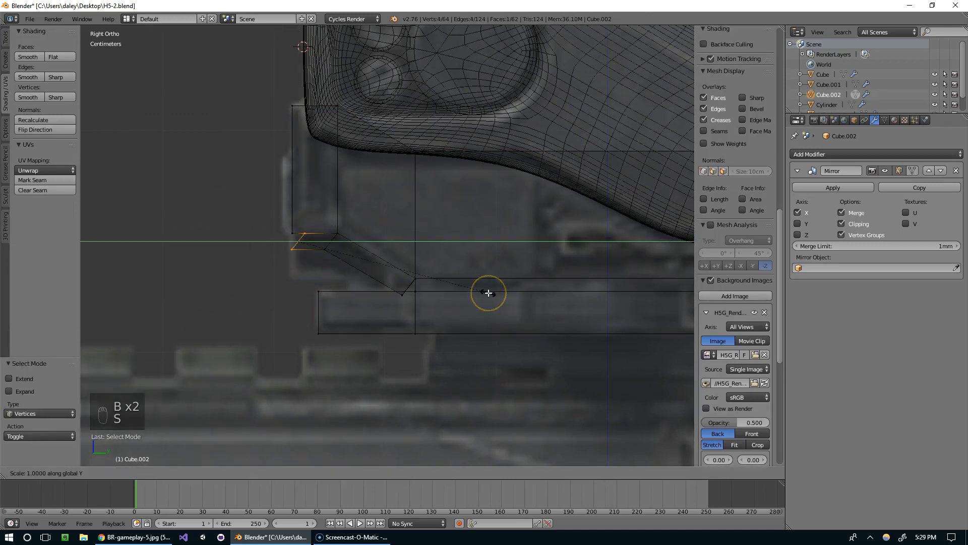
{"action": "key", "text": "Return"}
Try lowering the strip's lower rear vertices by -2.497 cm in Z and repositioning its lower front corner vertices
{"action": "right_click", "coordinate": [284, 253]}
{"action": "key", "text": "b"}
{"action": "left_click_drag", "start_coordinate": [284, 246], "coordinate": [410, 301]}
{"action": "key", "text": "g"}
{"action": "key", "text": "z"}
{"action": "left_click", "coordinate": [345, 302]}
{"action": "right_click", "coordinate": [396, 298]}
{"action": "key", "text": "b"}
{"action": "key", "text": "g"}
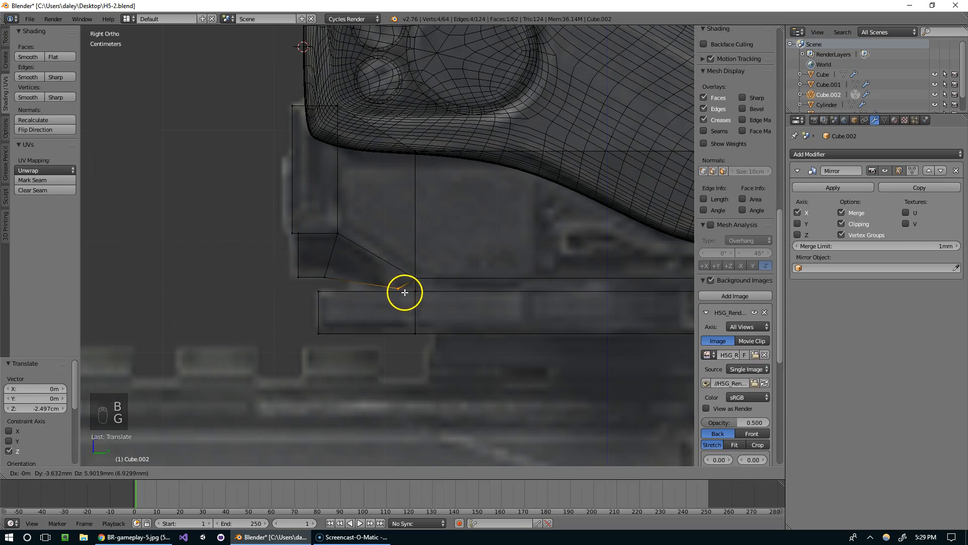
{"action": "left_click", "coordinate": [396, 297]}
Try moving the strip's front corner vertices further forward and check the notch's shape in solid view
{"action": "key", "text": "Tab"}
{"action": "scroll", "coordinate": [417, 244], "scroll_direction": "down", "scroll_amount": 1}
{"action": "key", "text": "z"}
{"action": "key", "text": "z"}
{"action": "key", "text": "Tab"}
{"action": "key", "text": "b"}
{"action": "key", "text": "b"}
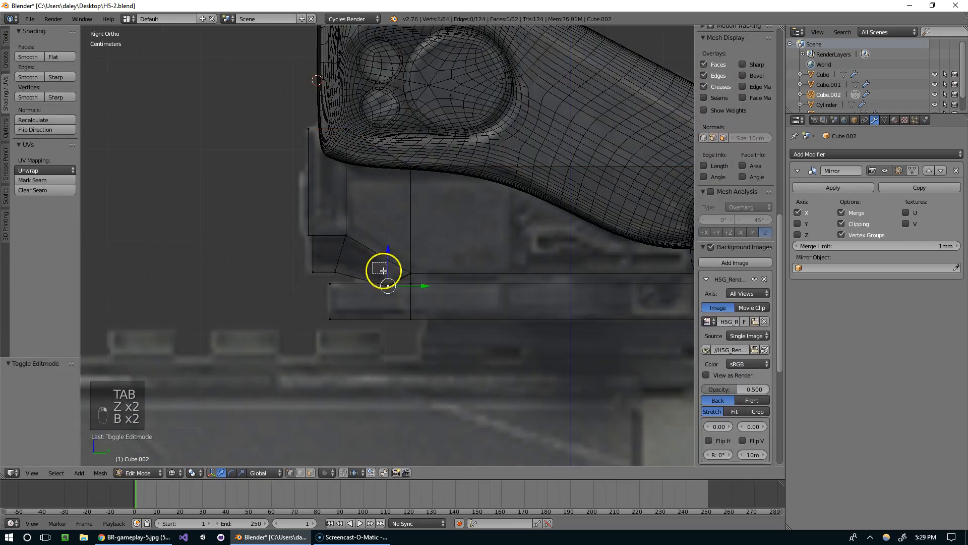
{"action": "left_click_drag", "start_coordinate": [382, 268], "coordinate": [432, 292]}
{"action": "key", "text": "g"}
{"action": "scroll", "coordinate": [435, 294], "scroll_direction": "up", "scroll_amount": 3}
{"action": "middle_click_drag", "start_coordinate": [435, 295], "coordinate": [482, 299]}
{"action": "key", "text": "z"}
{"action": "mouse_move", "coordinate": [463, 302]}
{"action": "middle_mouse_down"}
{"action": "mouse_move", "coordinate": [486, 309]}
{"action": "mouse_move", "coordinate": [481, 300]}
{"action": "middle_mouse_up"}
{"action": "middle_click_drag", "start_coordinate": [356, 289], "coordinate": [426, 283]}
Undo the vertex edits on the notch strip together with the earlier inset and extrusion of the notch faces
{"action": "key", "text": "ctrl+z"}
{"action": "key", "text": "ctrl+z"}
{"action": "key", "text": "ctrl+z"}
{"action": "key", "text": "ctrl+z"}
{"action": "key", "text": "ctrl+z"}
{"action": "key", "text": "ctrl+z"}
{"action": "key", "text": "ctrl+z"}
{"action": "key", "text": "ctrl+z"}
{"action": "key", "text": "ctrl+z"}
{"action": "key", "text": "ctrl+z"}
{"action": "key", "text": "ctrl+z"}
{"action": "key", "text": "ctrl+z"}
{"action": "key", "text": "ctrl+z"}
{"action": "key", "text": "ctrl+z"}
{"action": "key", "text": "ctrl+z"}
{"action": "key", "text": "ctrl+z"}
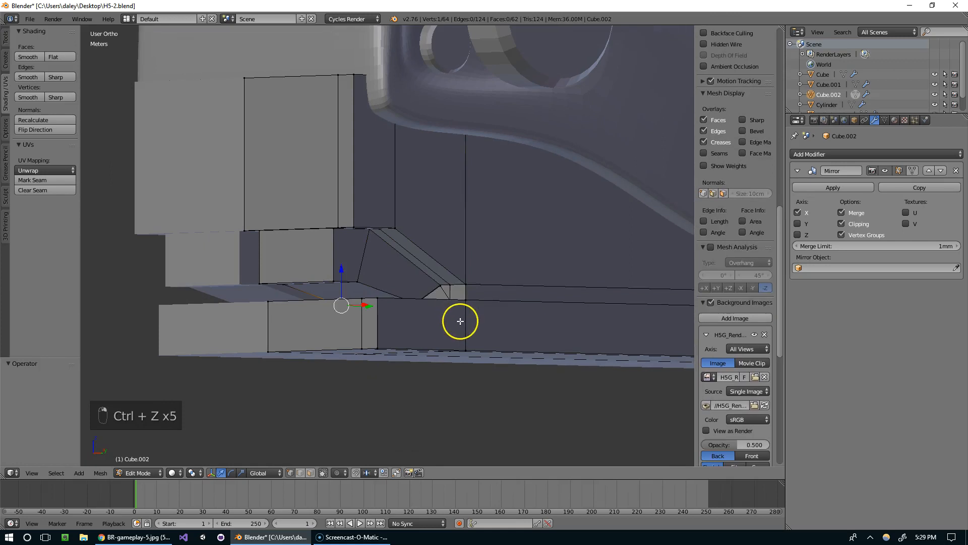
{"action": "key", "text": "ctrl+z"}
{"action": "key", "text": "ctrl+z"}
{"action": "key", "text": "ctrl+z"}
{"action": "key", "text": "ctrl+z"}
{"action": "key", "text": "ctrl+z"}
{"action": "key", "text": "ctrl+z"}
{"action": "key", "text": "ctrl+z"}
{"action": "key", "text": "ctrl+z"}
{"action": "key", "text": "ctrl+z"}
{"action": "key", "text": "ctrl+z"}
{"action": "key", "text": "ctrl+z"}
{"action": "key", "text": "ctrl+z"}
{"action": "key", "text": "ctrl+z"}
{"action": "key", "text": "ctrl+z"}
{"action": "key", "text": "ctrl+z"}
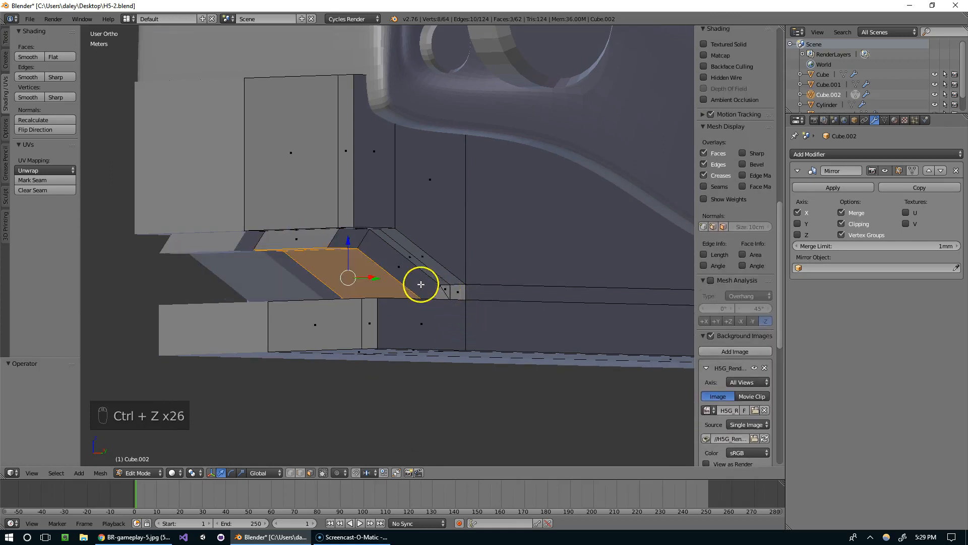
Duplicate the sloped notch face, offset the copy 1.022 cm along Y, and extrude it about 3.05 cm along its normal
{"action": "mouse_move", "coordinate": [438, 253]}
{"action": "middle_mouse_down"}
{"action": "mouse_move", "coordinate": [402, 255]}
{"action": "mouse_move", "coordinate": [439, 240]}
{"action": "middle_mouse_up"}
{"action": "key", "text": "shift+d"}
{"action": "key", "text": "y"}
{"action": "left_click", "coordinate": [417, 242]}
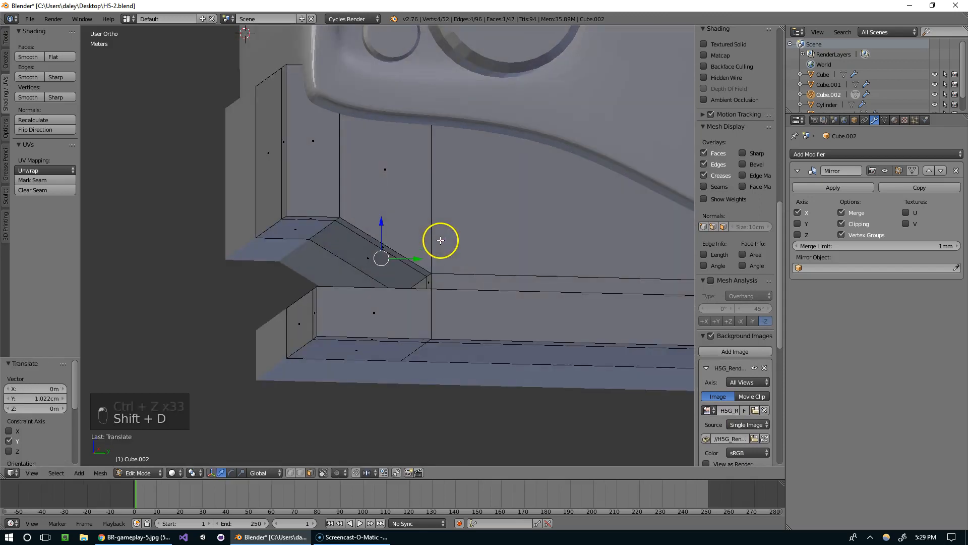
{"action": "key", "text": "e"}
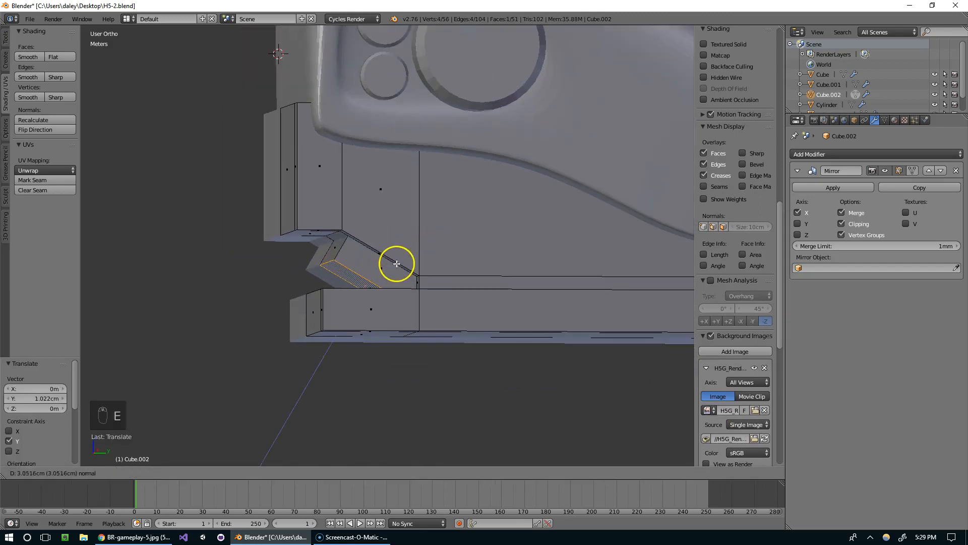
{"action": "left_click", "coordinate": [397, 263]}
Move the extruded face further down and rearward to thicken the sloped block in the right wireframe view
{"action": "key", "text": "KP_3"}
{"action": "key", "text": "z"}
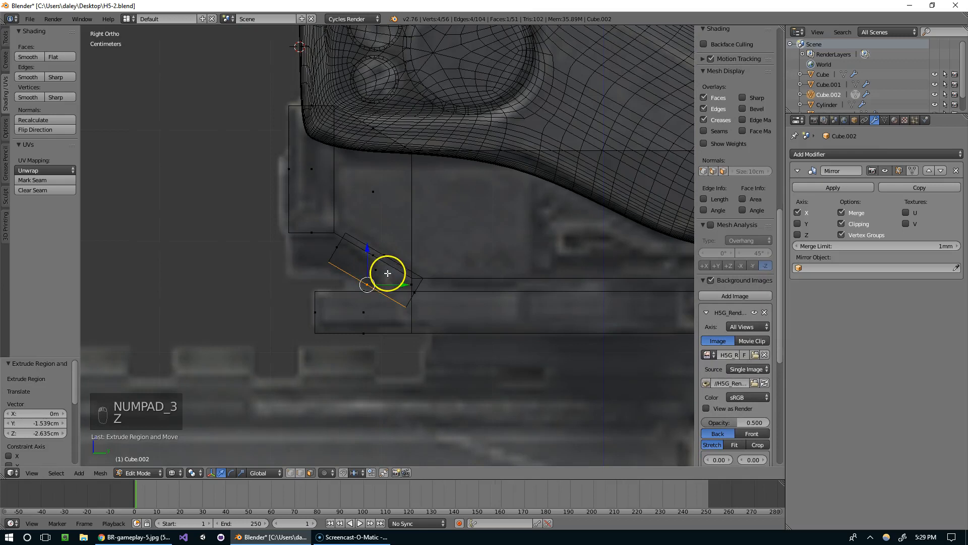
{"action": "left_click", "coordinate": [369, 250]}
{"action": "left_click", "coordinate": [365, 264]}
{"action": "left_click", "coordinate": [355, 264]}
Select the sloped block's rear end vertices and flatten them into a vertical plane by scaling to 0 along Y
{"action": "right_click", "coordinate": [322, 271]}
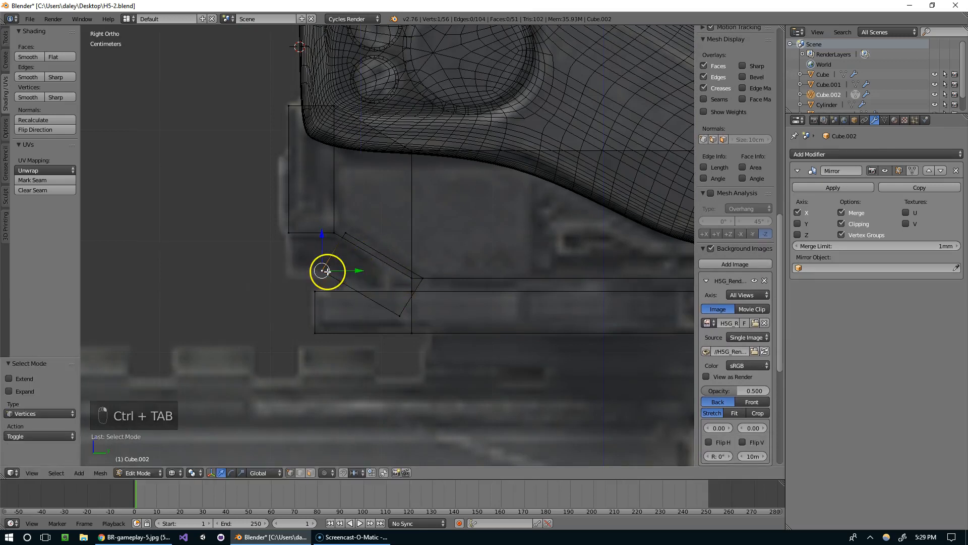
{"action": "left_click_drag", "start_coordinate": [323, 243], "coordinate": [324, 244]}
{"action": "scroll", "coordinate": [352, 242], "scroll_direction": "up", "scroll_amount": 4}
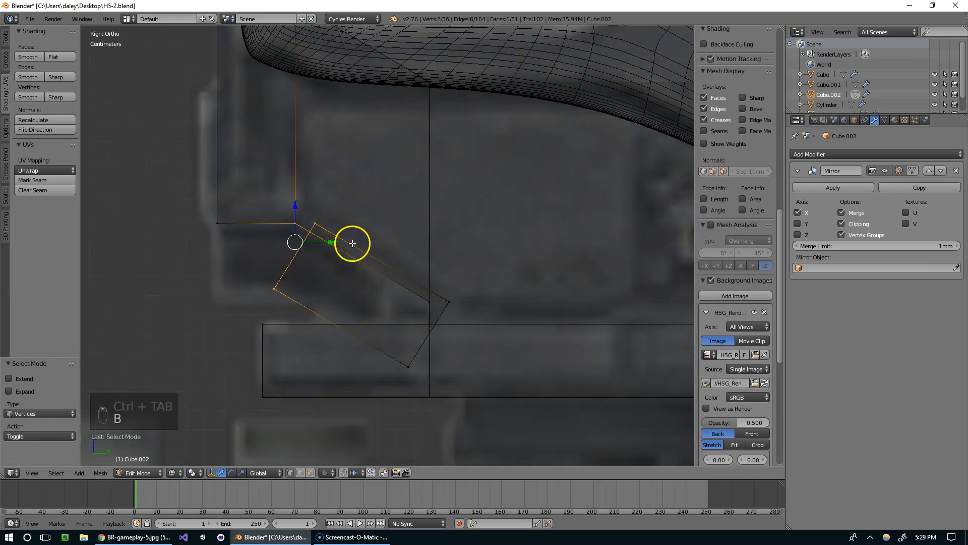
{"action": "key", "text": "c"}
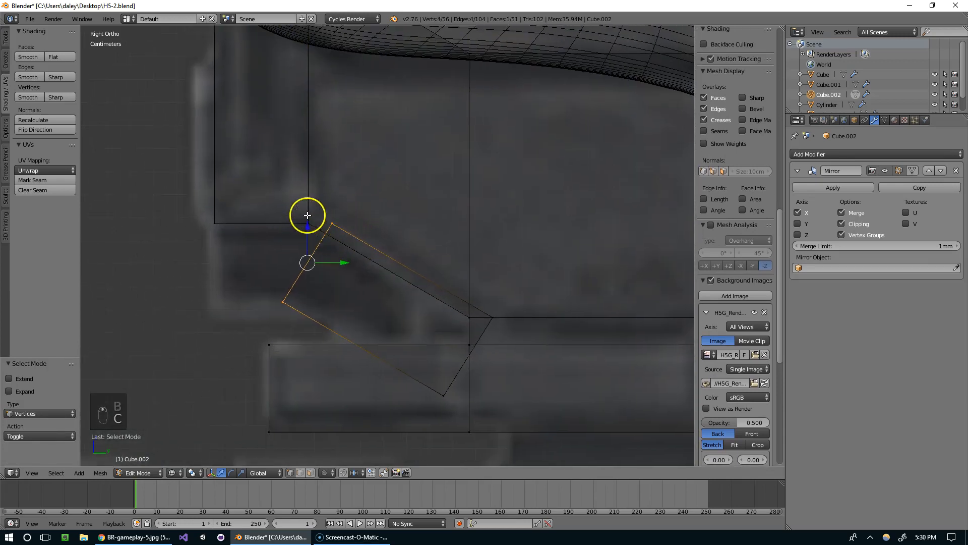
{"action": "key", "text": "y"}
{"action": "key", "text": "0"}
{"action": "key", "text": "Return"}
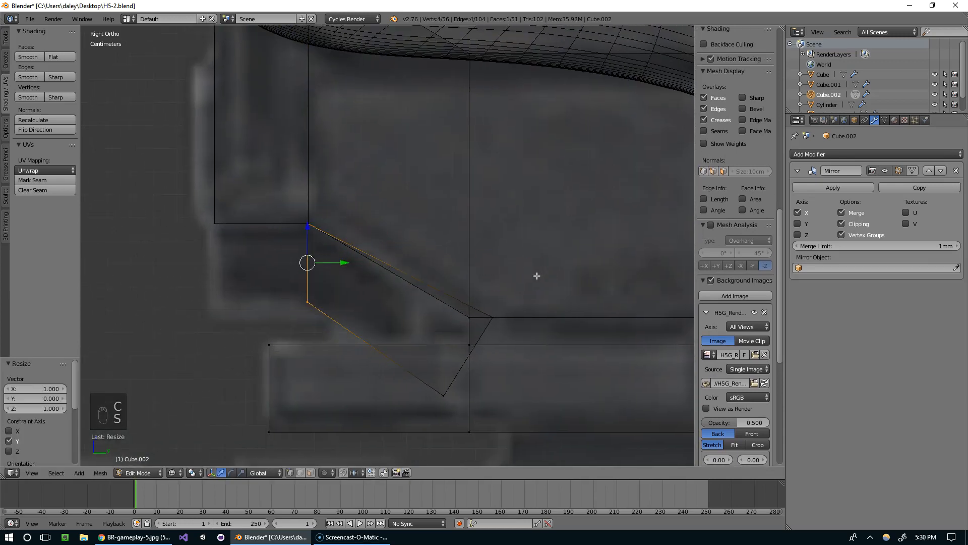
Fit the block's rear end to the background reference by scaling and moving it, and extrude it -4.729 cm along Y
{"action": "left_click_drag", "start_coordinate": [332, 263], "coordinate": [346, 262]}
{"action": "key", "text": "s"}
{"action": "left_click", "coordinate": [467, 240]}
{"action": "key", "text": "g"}
{"action": "key", "text": "e"}
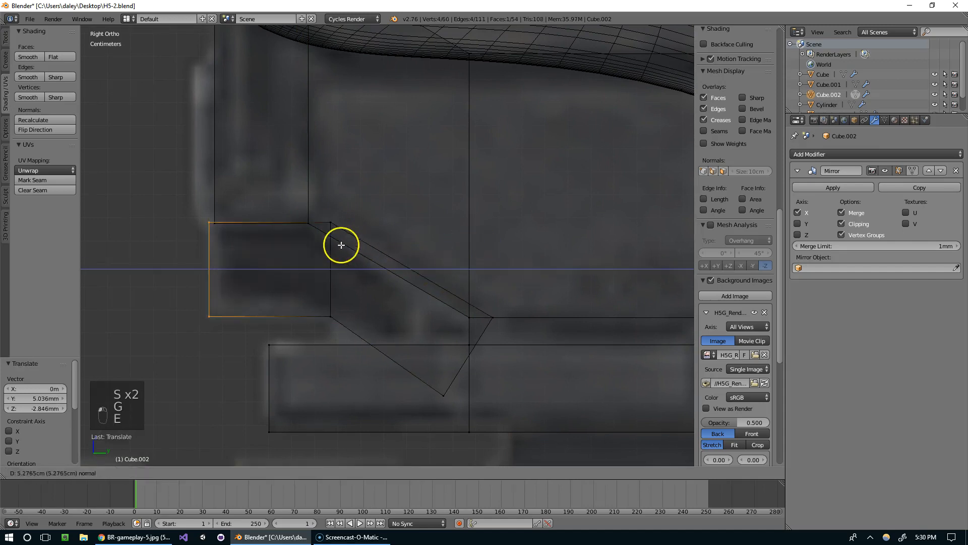
{"action": "left_click", "coordinate": [355, 244]}
Move the block's lower front corner vertices rearward and check the result in solid Object Mode
{"action": "key", "text": "b"}
{"action": "left_click_drag", "start_coordinate": [456, 406], "coordinate": [432, 380]}
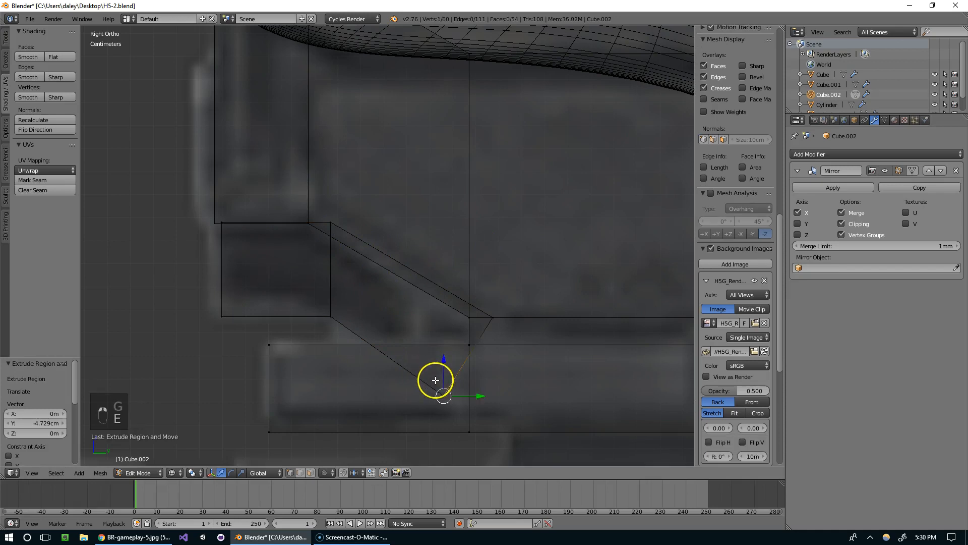
{"action": "key", "text": "g"}
{"action": "left_click", "coordinate": [407, 401]}
{"action": "key", "text": "Tab"}
{"action": "scroll", "coordinate": [485, 249], "scroll_direction": "down", "scroll_amount": 3}
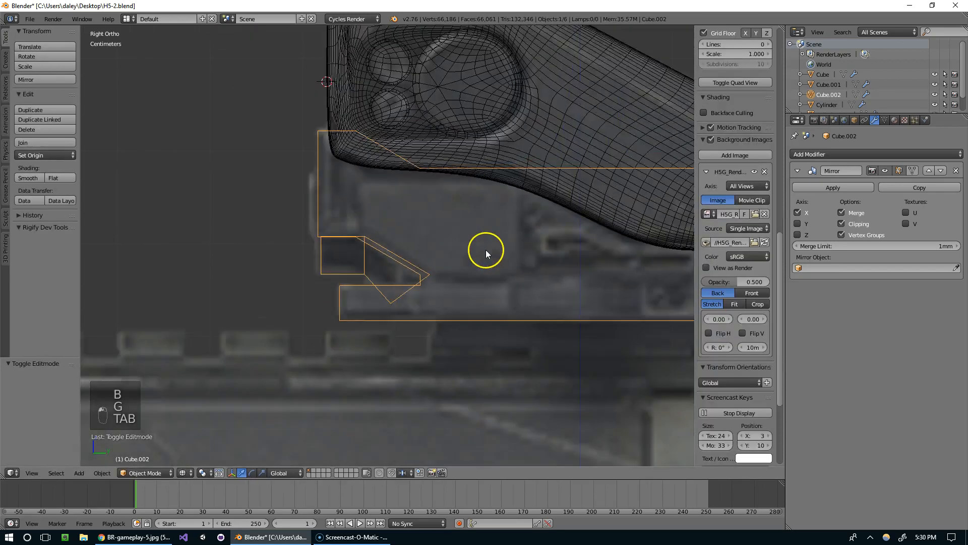
{"action": "key", "text": "z"}
{"action": "mouse_move", "coordinate": [485, 268]}
{"action": "middle_mouse_down"}
{"action": "mouse_move", "coordinate": [652, 273]}
{"action": "mouse_move", "coordinate": [481, 265]}
{"action": "mouse_move", "coordinate": [450, 286]}
{"action": "mouse_move", "coordinate": [540, 302]}
{"action": "mouse_move", "coordinate": [505, 303]}
{"action": "mouse_move", "coordinate": [497, 291]}
{"action": "mouse_move", "coordinate": [389, 309]}
{"action": "mouse_move", "coordinate": [443, 281]}
{"action": "middle_mouse_up"}
Select the block's two outer side faces in face selection and flatten them into one plane by scaling to 0
{"action": "key", "text": "Tab"}
{"action": "scroll", "coordinate": [506, 302], "scroll_direction": "up", "scroll_amount": 3}
{"action": "key", "text": "ctrl+Tab"}
{"action": "left_click", "coordinate": [458, 315]}
{"action": "right_click", "coordinate": [431, 285]}
{"action": "right_click", "coordinate": [399, 276], "text": "shift"}
{"action": "key", "text": "s"}
{"action": "key", "text": "0"}
{"action": "key", "text": "Return"}
{"action": "key", "text": "Tab"}
{"action": "key", "text": "Tab"}
{"action": "key", "text": "Tab"}
Select the block's upper front corner vertices in the right wireframe view and move them forward and down into the base
{"action": "key", "text": "ctrl+Tab"}
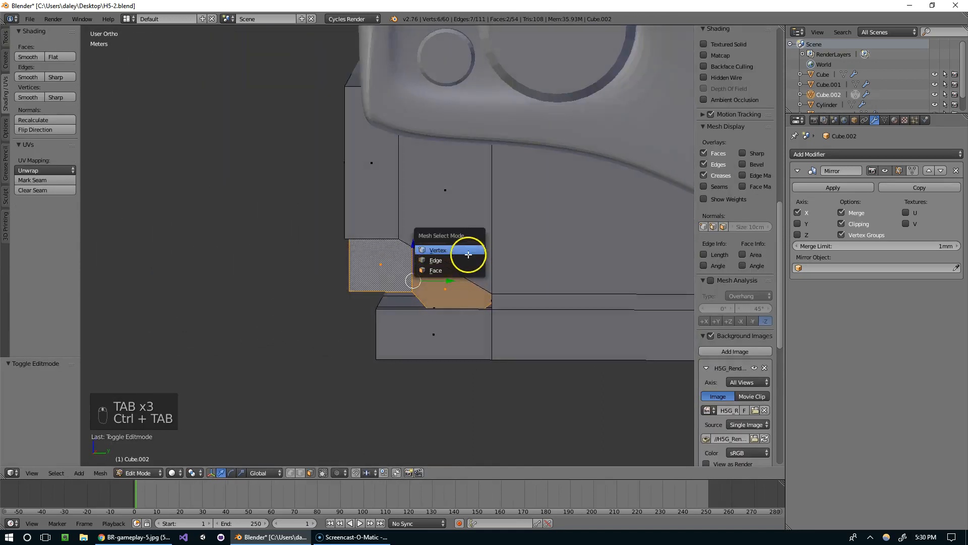
{"action": "left_click", "coordinate": [468, 254]}
{"action": "key", "text": "z"}
{"action": "middle_click_drag", "start_coordinate": [508, 289], "coordinate": [508, 276]}
{"action": "key", "text": "b"}
{"action": "middle_click_drag", "start_coordinate": [562, 329], "coordinate": [549, 313]}
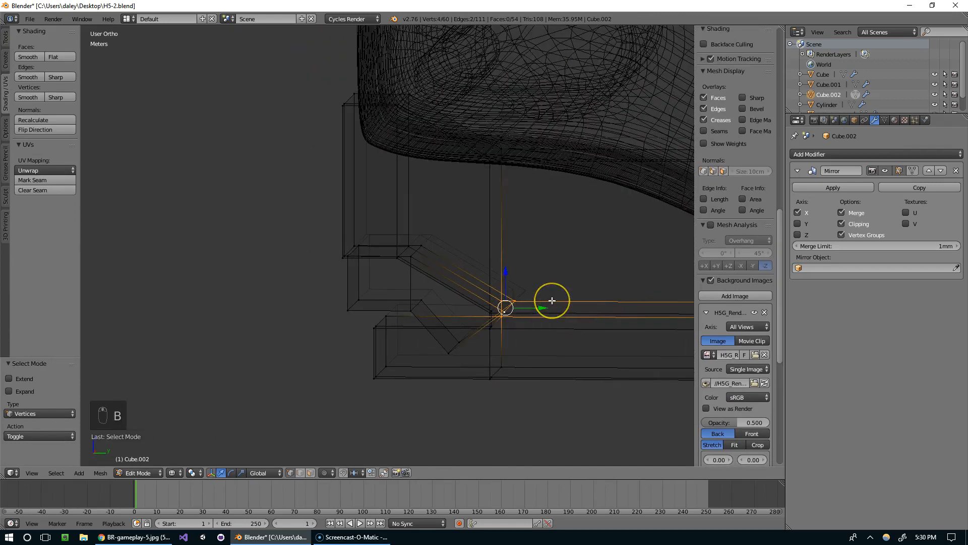
{"action": "key", "text": "KP_3"}
{"action": "key", "text": "z"}
{"action": "key", "text": "z"}
{"action": "key", "text": "b"}
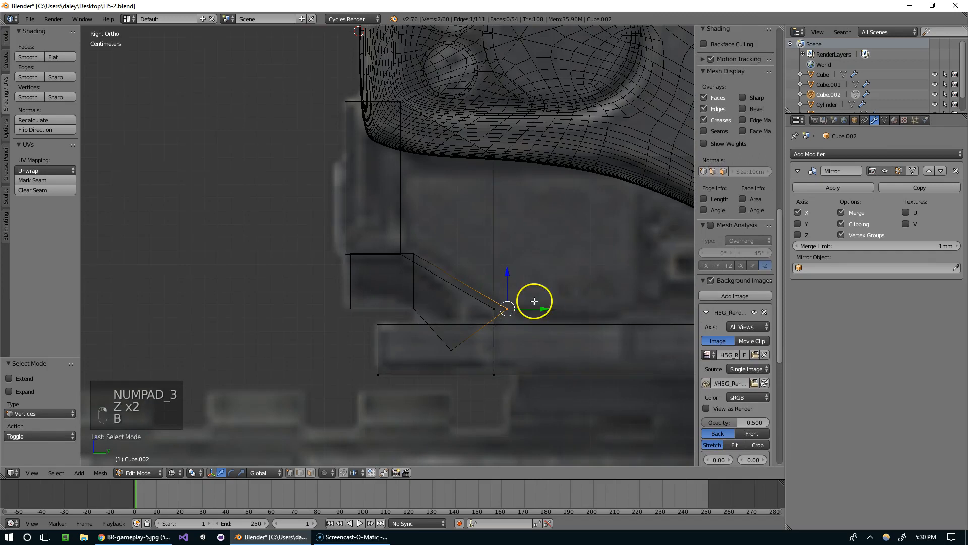
{"action": "left_click_drag", "start_coordinate": [512, 283], "coordinate": [538, 318]}
{"action": "key", "text": "Tab"}
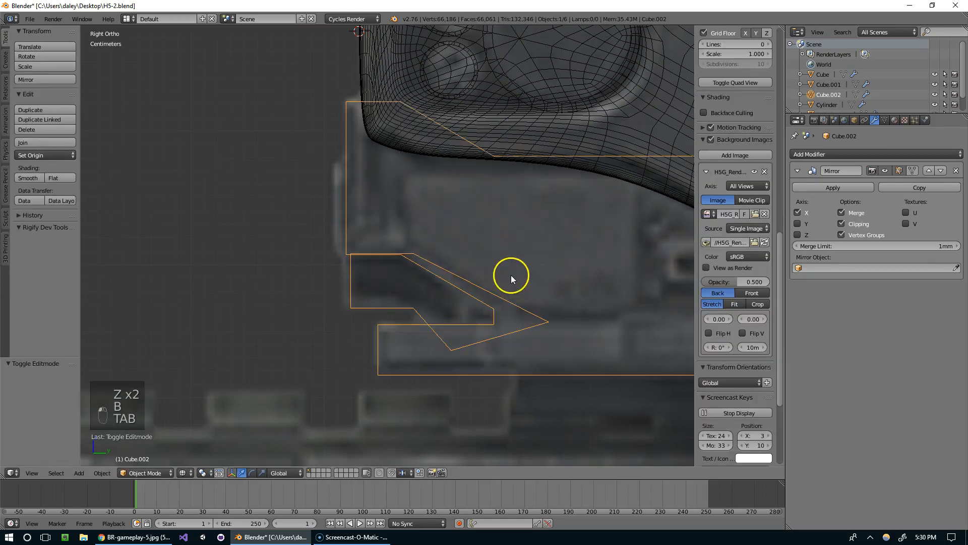
{"action": "key", "text": "z"}
{"action": "mouse_move", "coordinate": [488, 271]}
{"action": "middle_mouse_down"}
{"action": "mouse_move", "coordinate": [578, 278]}
{"action": "mouse_move", "coordinate": [586, 309]}
{"action": "mouse_move", "coordinate": [676, 309]}
{"action": "mouse_move", "coordinate": [507, 299]}
{"action": "middle_mouse_up"}
{"action": "key", "text": "Tab"}
{"action": "key", "text": "Tab"}
{"action": "scroll", "coordinate": [646, 279], "scroll_direction": "down", "scroll_amount": 6}
{"action": "scroll", "coordinate": [507, 300], "scroll_direction": "up", "scroll_amount": 4}
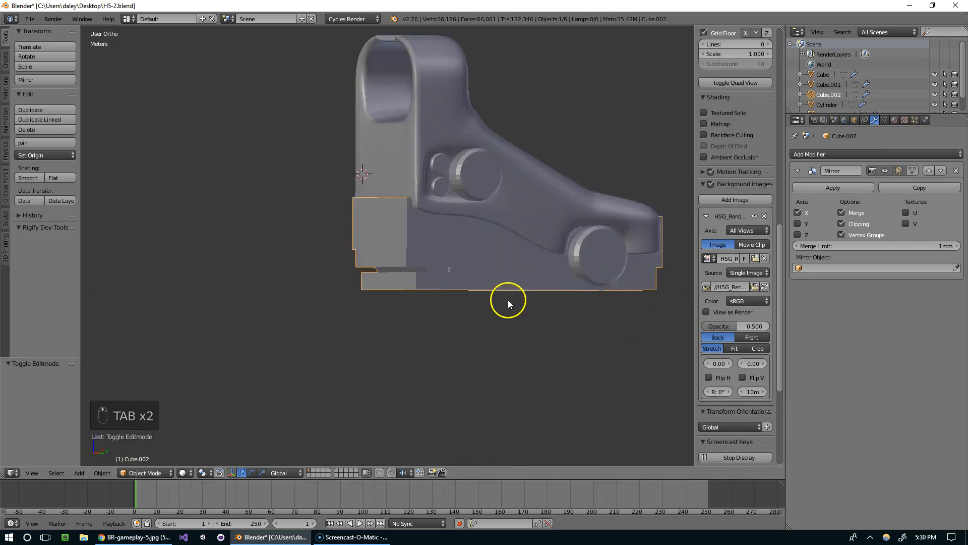
Select the three vertical corner edges at the rear of the base and bevel them with one segment
{"action": "key", "text": "Tab"}
{"action": "scroll", "coordinate": [475, 234], "scroll_direction": "up", "scroll_amount": 3}
{"action": "key", "text": "ctrl+Tab"}
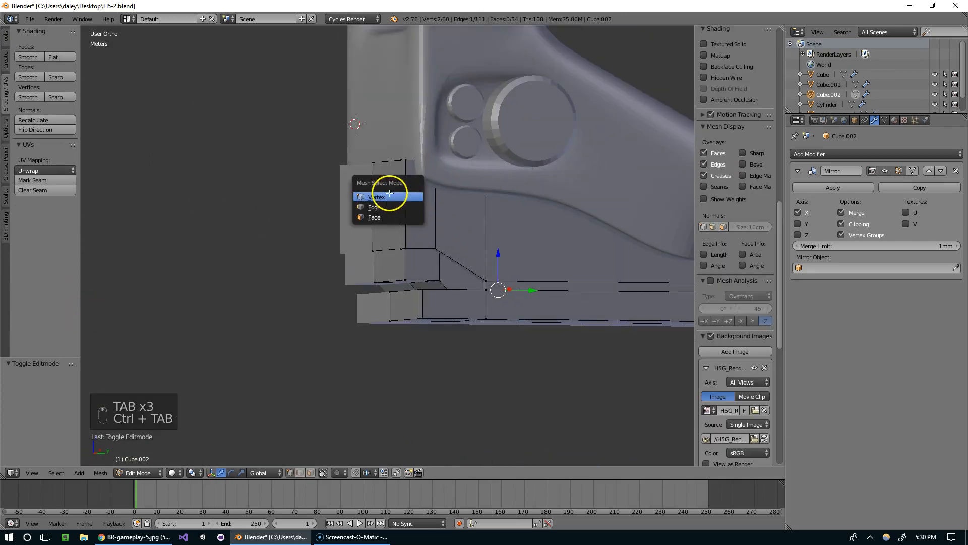
{"action": "left_click", "coordinate": [386, 201]}
{"action": "middle_click_drag", "start_coordinate": [386, 207], "coordinate": [453, 226]}
{"action": "key", "text": "z"}
{"action": "key", "text": "z"}
{"action": "scroll", "coordinate": [432, 274], "scroll_direction": "down", "scroll_amount": 5}
{"action": "key", "text": "Tab"}
{"action": "middle_click_drag", "start_coordinate": [551, 265], "coordinate": [323, 214]}
{"action": "key", "text": "Tab"}
{"action": "middle_click_drag", "start_coordinate": [350, 262], "coordinate": [373, 235]}
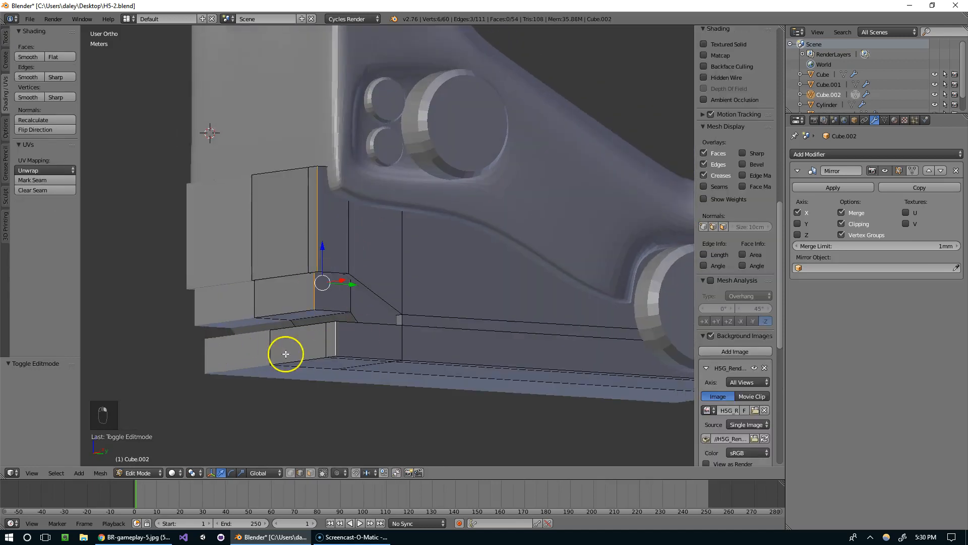
{"action": "key", "text": "ctrl+b"}
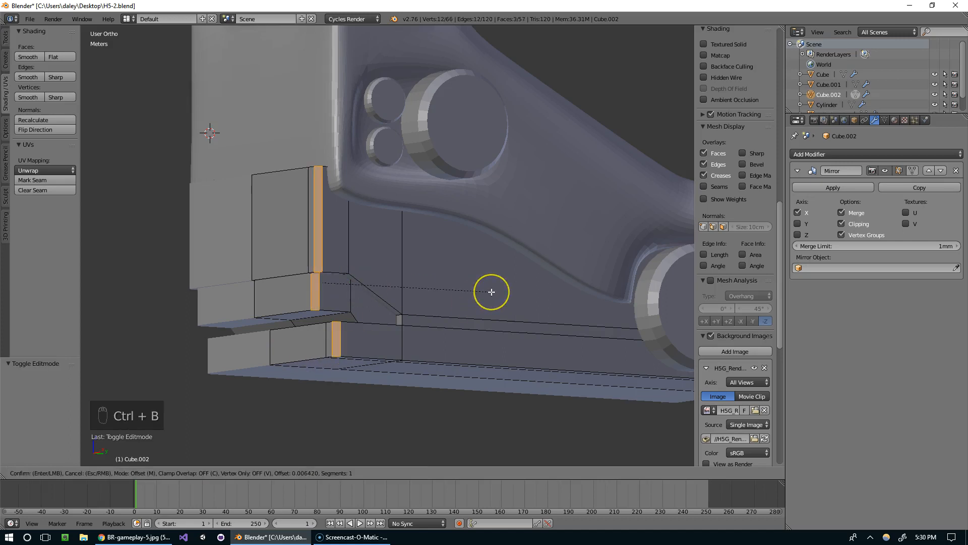
{"action": "left_click", "coordinate": [499, 301]}
Select the redundant edges running beside the bevels on the base's rear and underside and dissolve them
{"action": "key", "text": "Tab"}
{"action": "scroll", "coordinate": [528, 349], "scroll_direction": "down", "scroll_amount": 5}
{"action": "key", "text": "Tab"}
{"action": "scroll", "coordinate": [394, 301], "scroll_direction": "up", "scroll_amount": 4}
{"action": "mouse_move", "coordinate": [376, 293]}
{"action": "middle_mouse_down"}
{"action": "mouse_move", "coordinate": [374, 322]}
{"action": "mouse_move", "coordinate": [469, 296]}
{"action": "mouse_move", "coordinate": [398, 338]}
{"action": "mouse_move", "coordinate": [392, 303]}
{"action": "middle_mouse_up"}
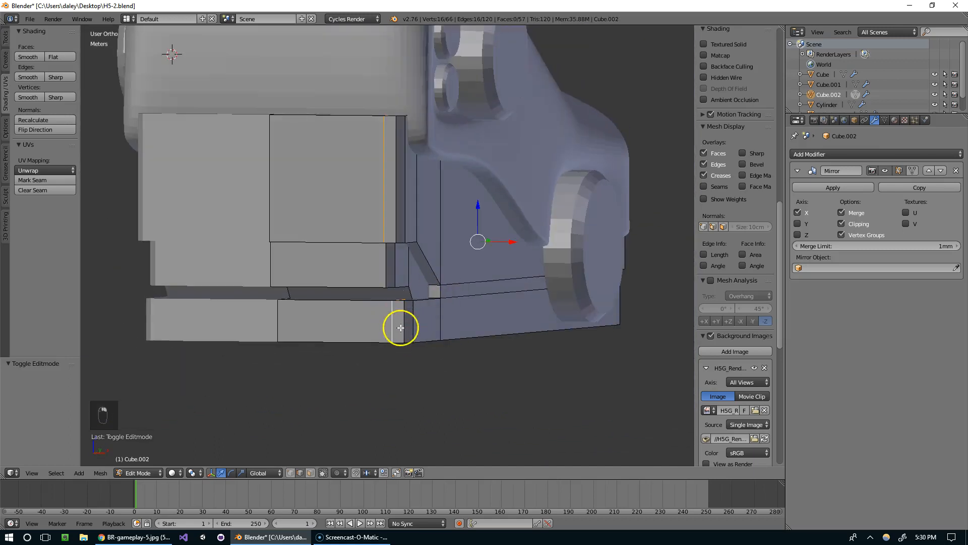
{"action": "middle_click_drag", "start_coordinate": [412, 258], "coordinate": [598, 326]}
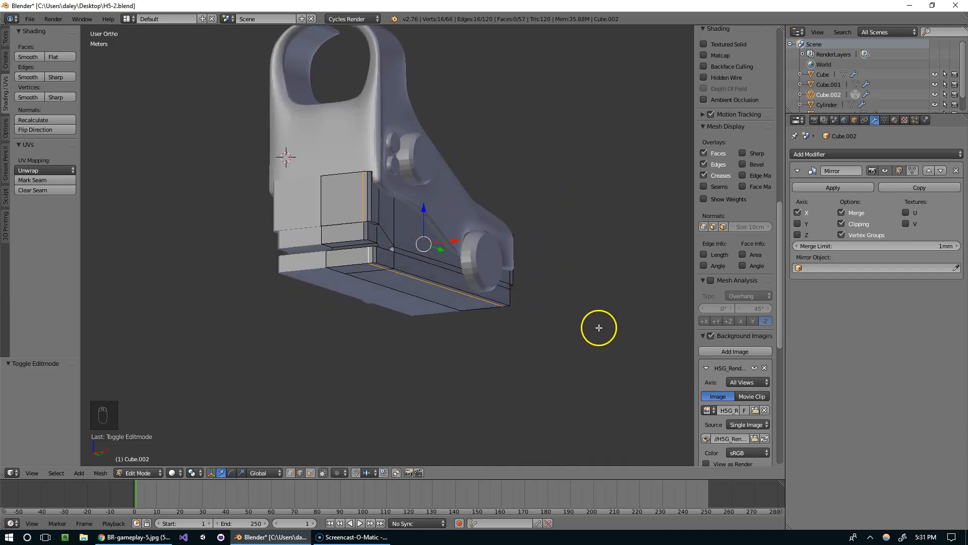
{"action": "key", "text": "x"}
{"action": "left_click", "coordinate": [572, 328]}
Bevel the outer edges around the base's underside with an amount of 0.008 and one segment
{"action": "scroll", "coordinate": [385, 262], "scroll_direction": "up", "scroll_amount": 6}
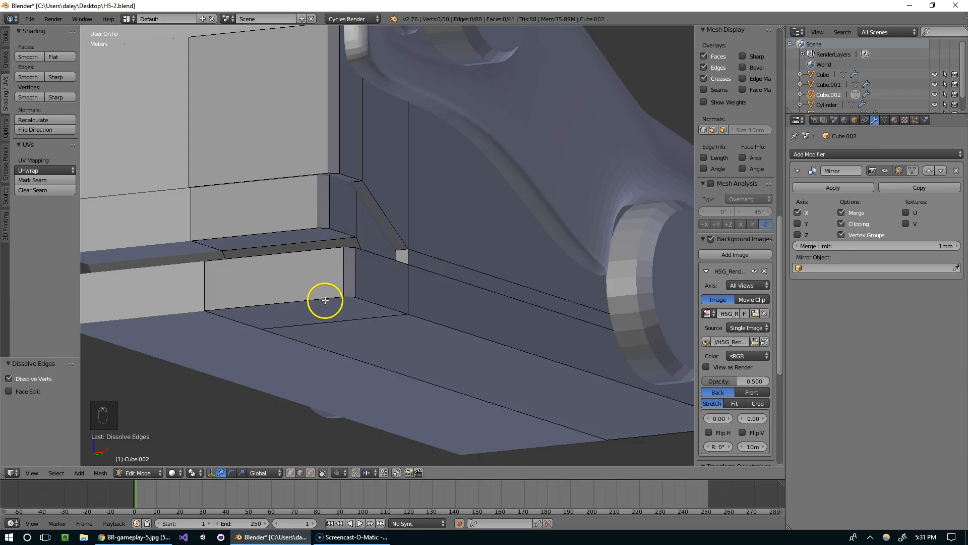
{"action": "right_click", "coordinate": [325, 300]}
{"action": "middle_click_drag", "start_coordinate": [519, 328], "coordinate": [590, 353]}
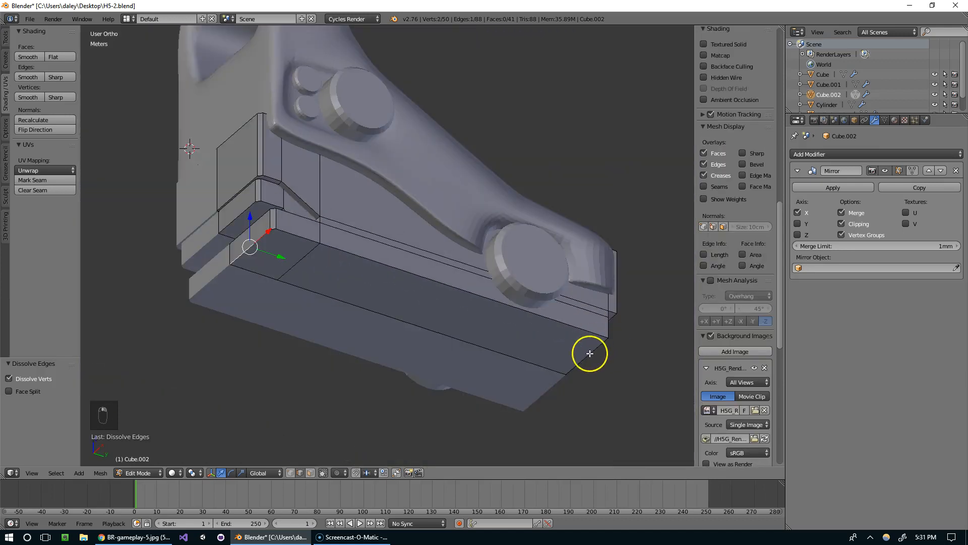
{"action": "key", "text": "ctrl+b"}
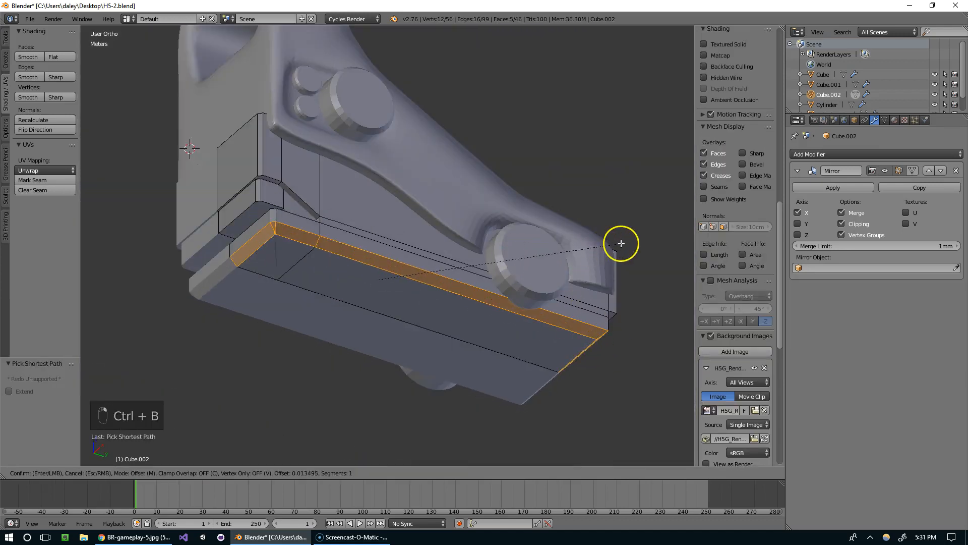
{"action": "left_click", "coordinate": [618, 248]}
{"action": "middle_click_drag", "start_coordinate": [618, 248], "coordinate": [577, 223]}
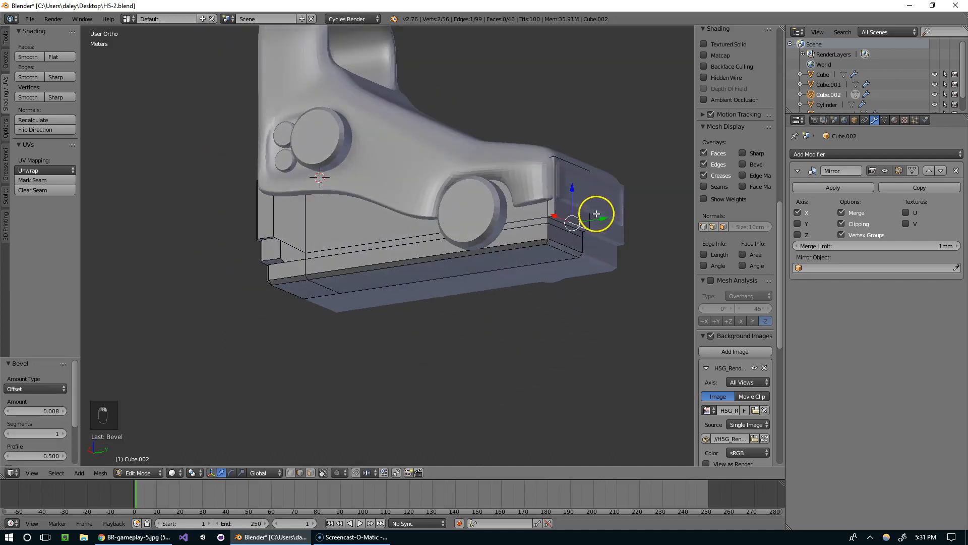
Bevel the lower horizontal edges of the upper face at the base's stepped end, opposite the notch
{"action": "scroll", "coordinate": [598, 211], "scroll_direction": "up", "scroll_amount": 3}
{"action": "middle_click_drag", "start_coordinate": [620, 184], "coordinate": [447, 222], "text": "shift"}
{"action": "right_click", "coordinate": [515, 218], "text": "ctrl"}
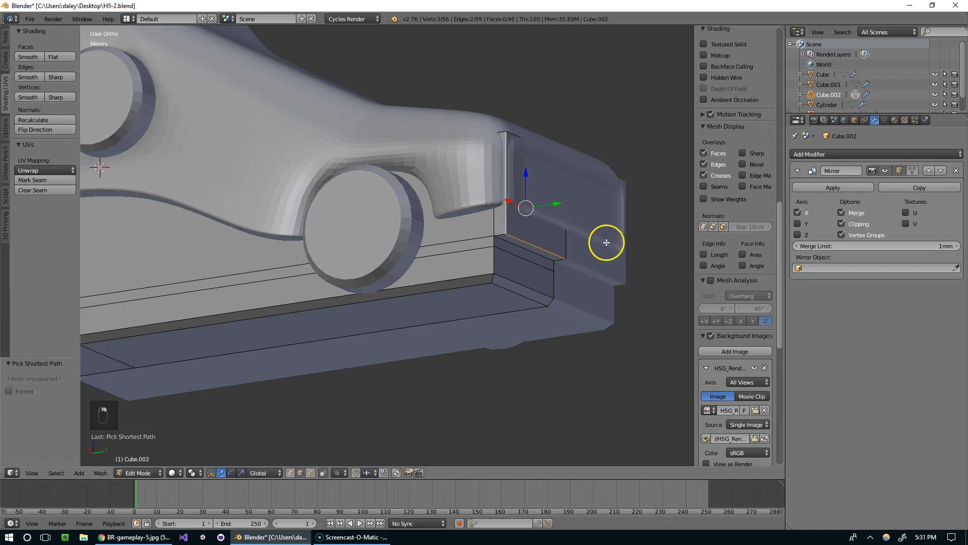
{"action": "key", "text": "ctrl+b"}
{"action": "left_click", "coordinate": [627, 235]}
{"action": "key", "text": "Tab"}
{"action": "middle_click_drag", "start_coordinate": [627, 235], "coordinate": [499, 253]}
{"action": "scroll", "coordinate": [499, 252], "scroll_direction": "up", "scroll_amount": 3}
{"action": "key", "text": "Tab"}
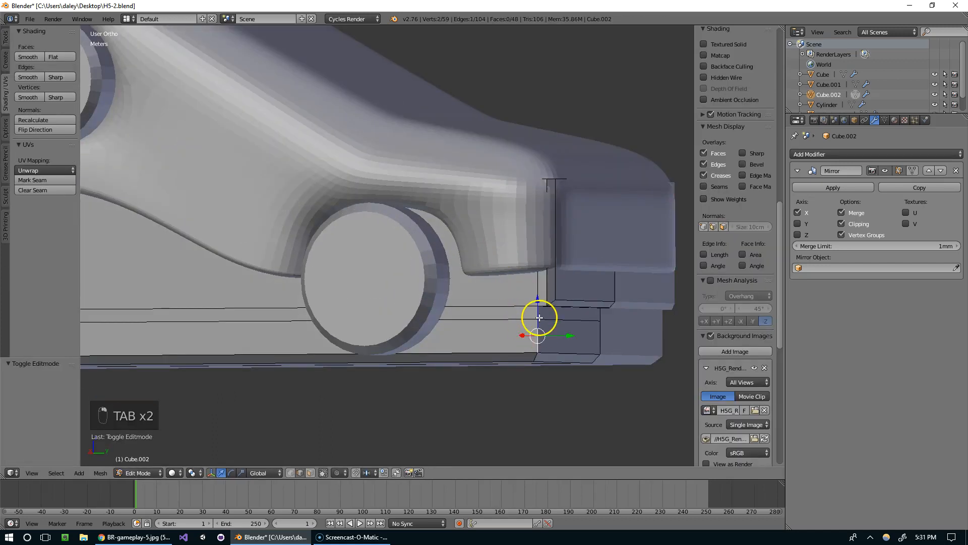
Select the side edges running down the step at the same end of the base and bevel them by about 0.0035 with one segment
{"action": "scroll", "coordinate": [542, 312], "scroll_direction": "up", "scroll_amount": 3}
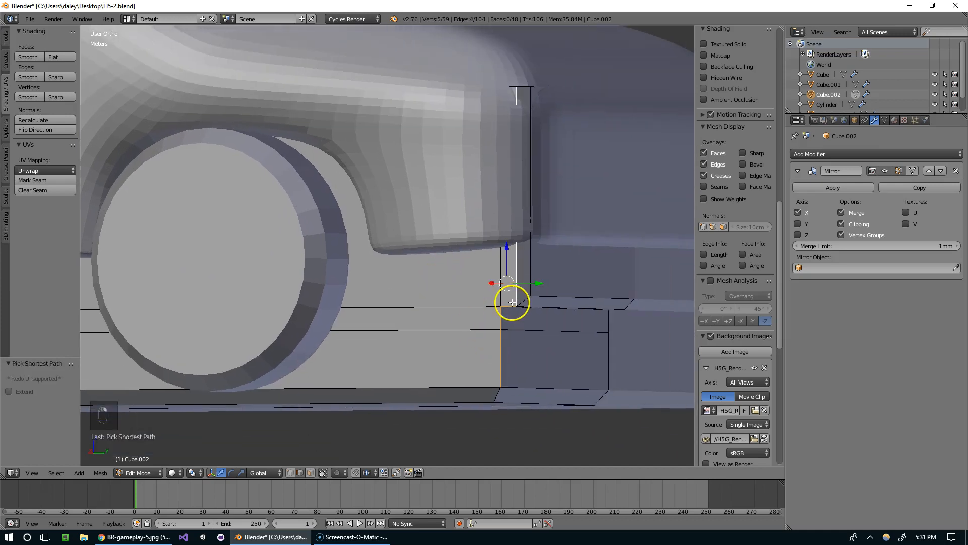
{"action": "middle_click_drag", "start_coordinate": [533, 308], "coordinate": [588, 287]}
{"action": "key", "text": "ctrl+v"}
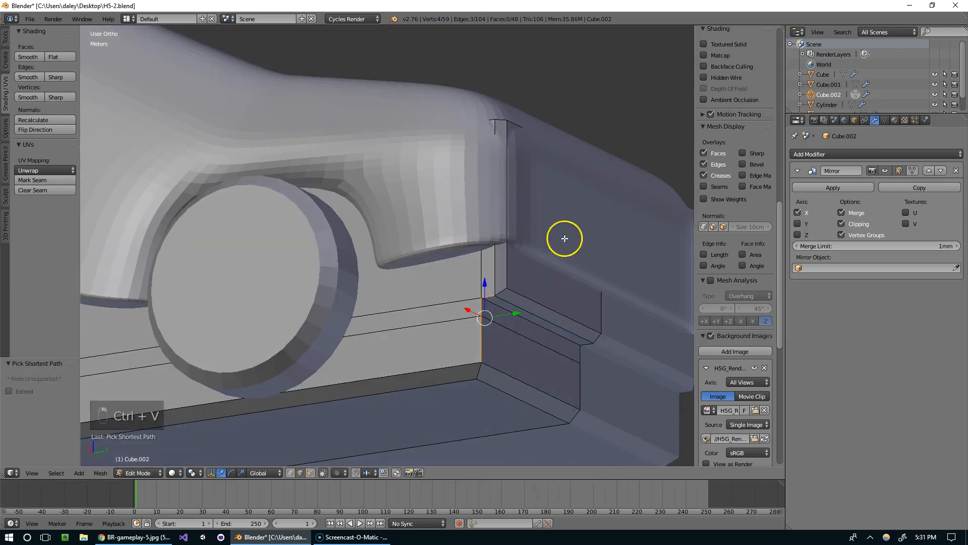
{"action": "key", "text": "ctrl+b"}
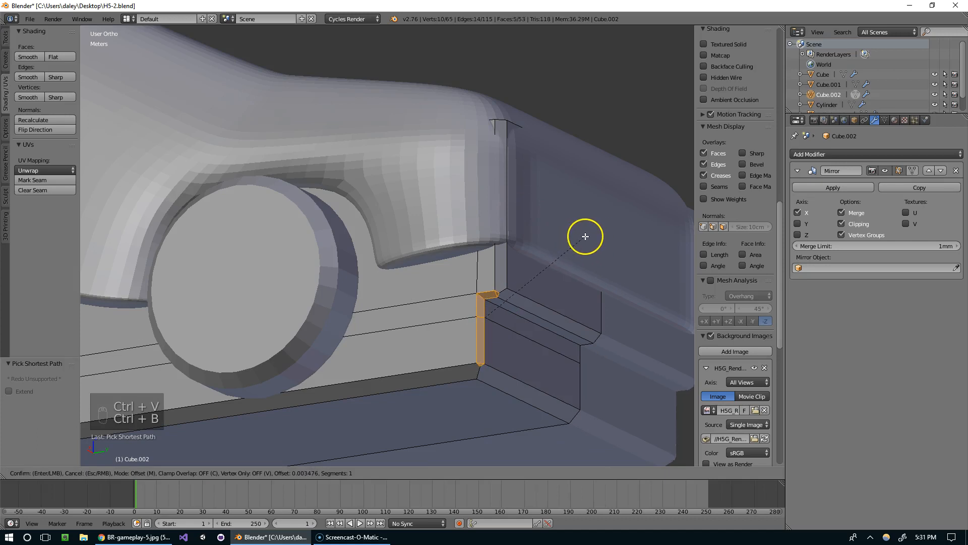
{"action": "left_click", "coordinate": [583, 237]}
{"action": "key", "text": "Tab"}
Bevel the upper side edges of the lower lip beneath the base's notch
{"action": "scroll", "coordinate": [484, 256], "scroll_direction": "down", "scroll_amount": 5}
{"action": "middle_click_drag", "start_coordinate": [440, 273], "coordinate": [522, 285]}
{"action": "scroll", "coordinate": [446, 285], "scroll_direction": "up", "scroll_amount": 2}
{"action": "middle_click_drag", "start_coordinate": [375, 288], "coordinate": [538, 234], "text": "shift"}
{"action": "key", "text": "Tab"}
{"action": "middle_click_drag", "start_coordinate": [393, 250], "coordinate": [360, 292]}
{"action": "middle_click_drag", "start_coordinate": [286, 331], "coordinate": [428, 265], "text": "shift"}
{"action": "scroll", "coordinate": [368, 302], "scroll_direction": "up", "scroll_amount": 3}
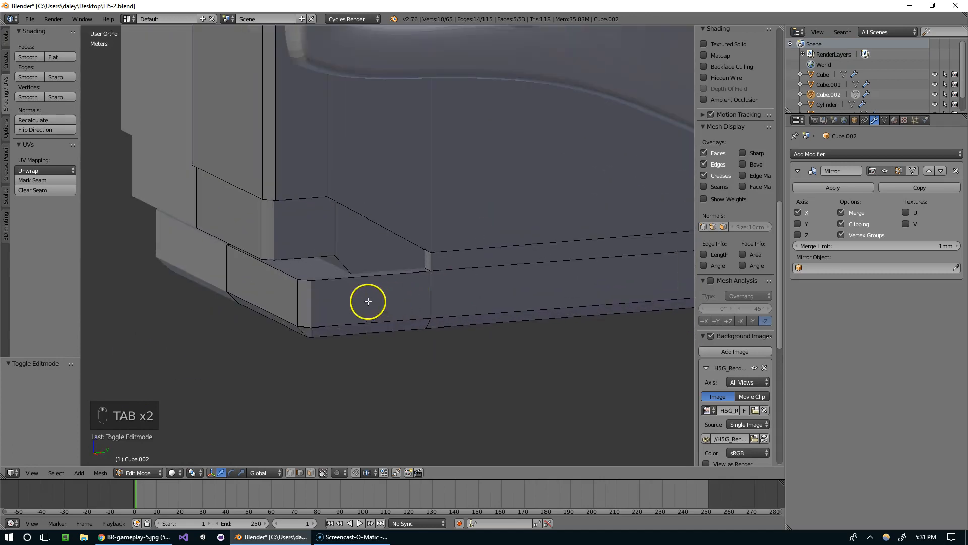
{"action": "key", "text": "ctrl+b"}
{"action": "left_click", "coordinate": [575, 278]}
{"action": "key", "text": "Tab"}
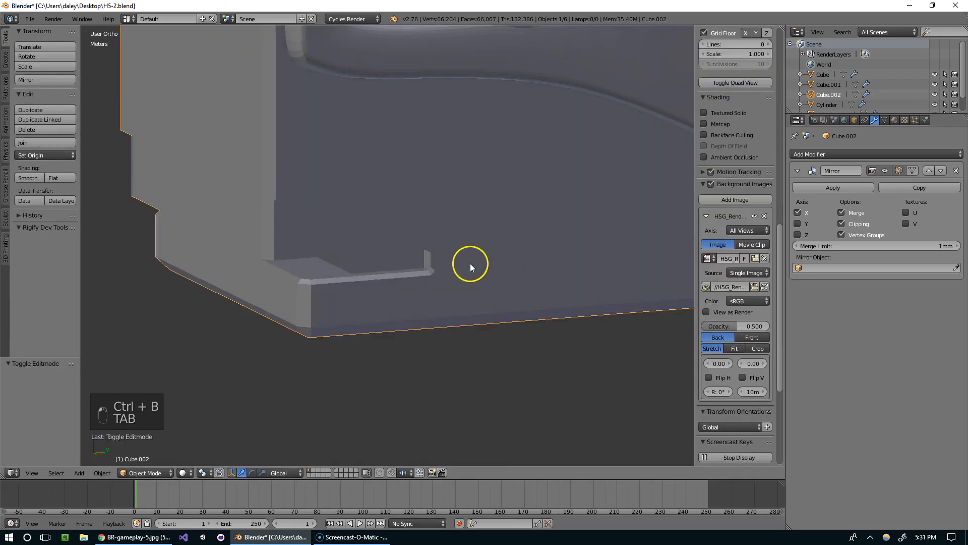
Inspect the beveled base and compare its outline with the background reference in the right wireframe view
{"action": "scroll", "coordinate": [470, 264], "scroll_direction": "down", "scroll_amount": 7}
{"action": "middle_click_drag", "start_coordinate": [542, 282], "coordinate": [450, 271]}
{"action": "scroll", "coordinate": [493, 267], "scroll_direction": "down", "scroll_amount": 6}
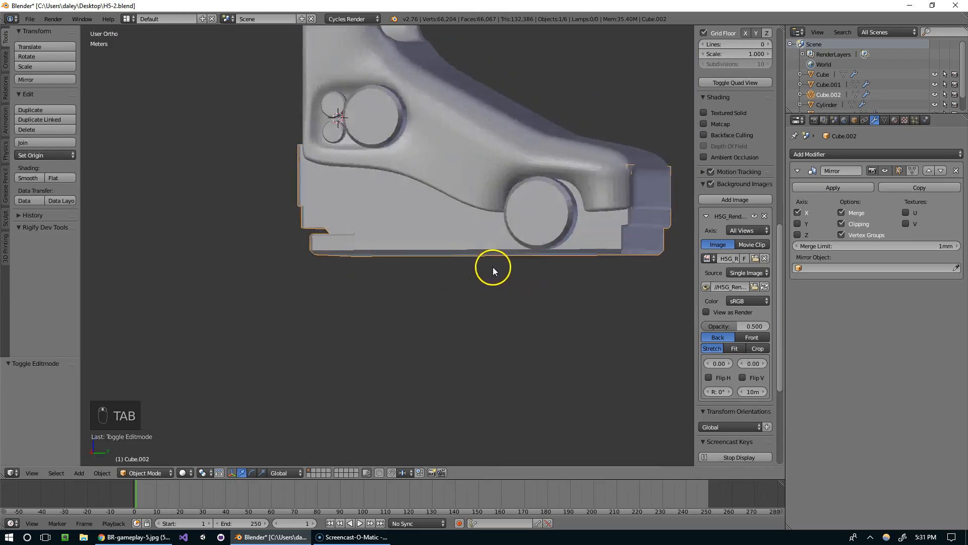
{"action": "middle_click_drag", "start_coordinate": [527, 262], "coordinate": [469, 276]}
{"action": "key", "text": "KP_3"}
{"action": "key", "text": "z"}
{"action": "key", "text": "z"}
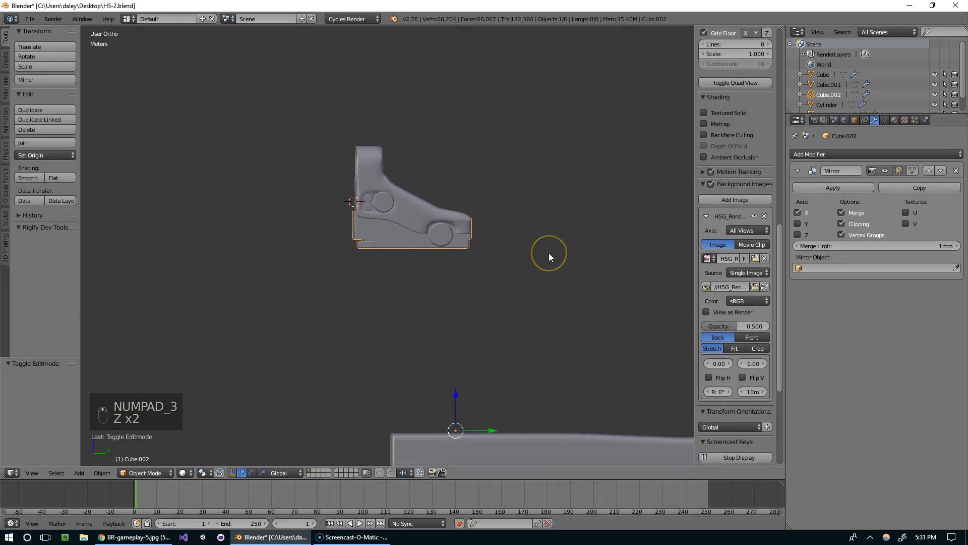
{"action": "key", "text": "KP_3"}
{"action": "key", "text": "z"}
{"action": "scroll", "coordinate": [495, 216], "scroll_direction": "up", "scroll_amount": 8}
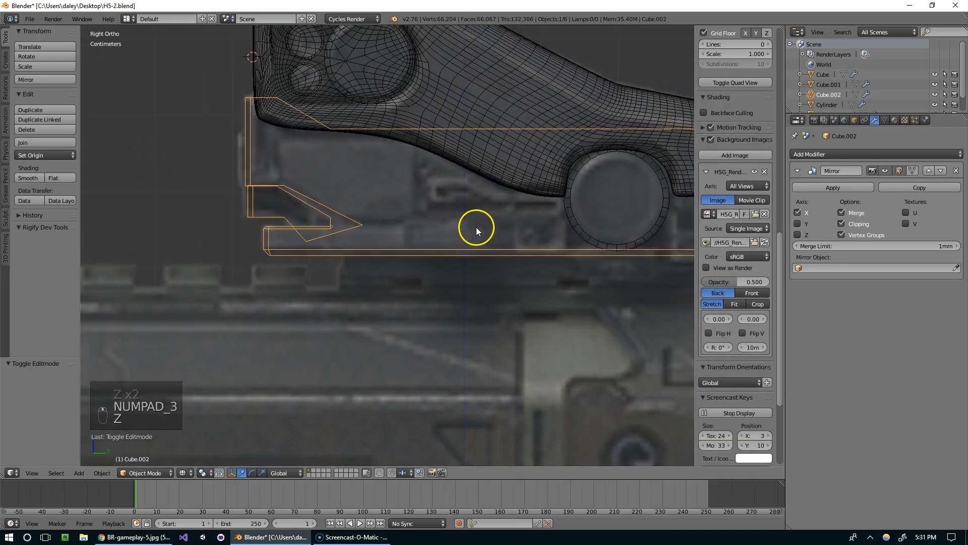
{"action": "key", "text": "Tab"}
{"action": "scroll", "coordinate": [479, 225], "scroll_direction": "down", "scroll_amount": 1}
{"action": "key", "text": "Tab"}
{"action": "key", "text": "z"}
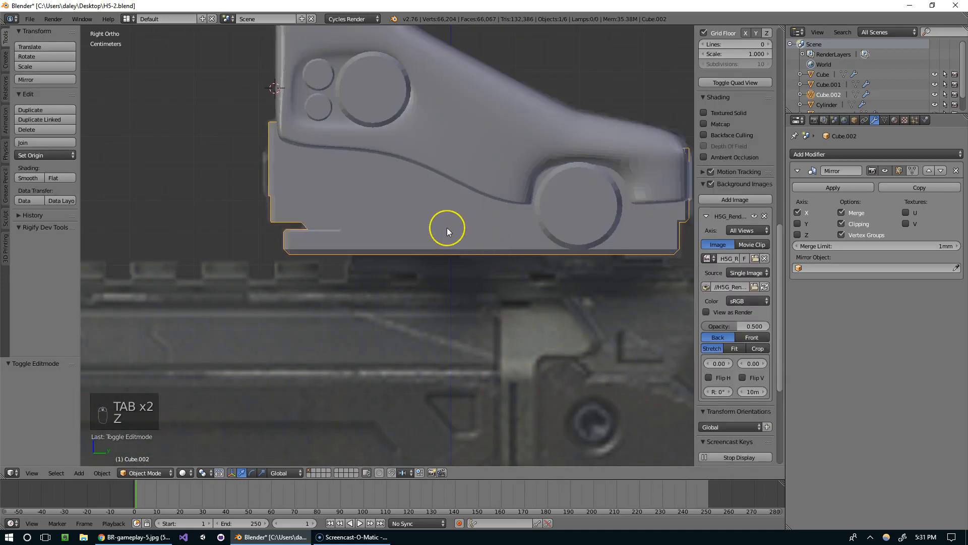
Toggle the base's visibility and leave it hidden to study the background reference details beneath the sight
{"action": "key", "text": "h"}
{"action": "key", "text": "alt+h"}
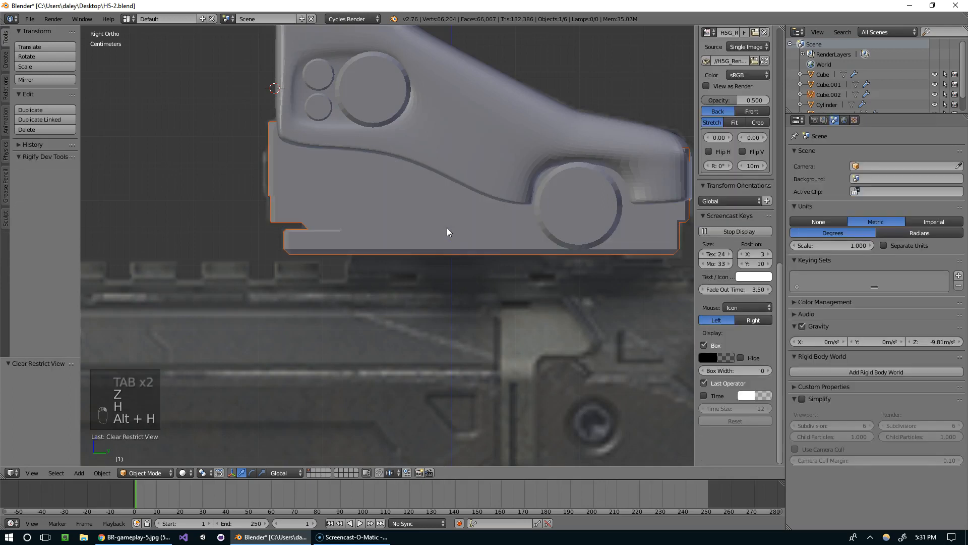
{"action": "key", "text": "h"}
{"action": "key", "text": "alt+h"}
{"action": "key", "text": "h"}
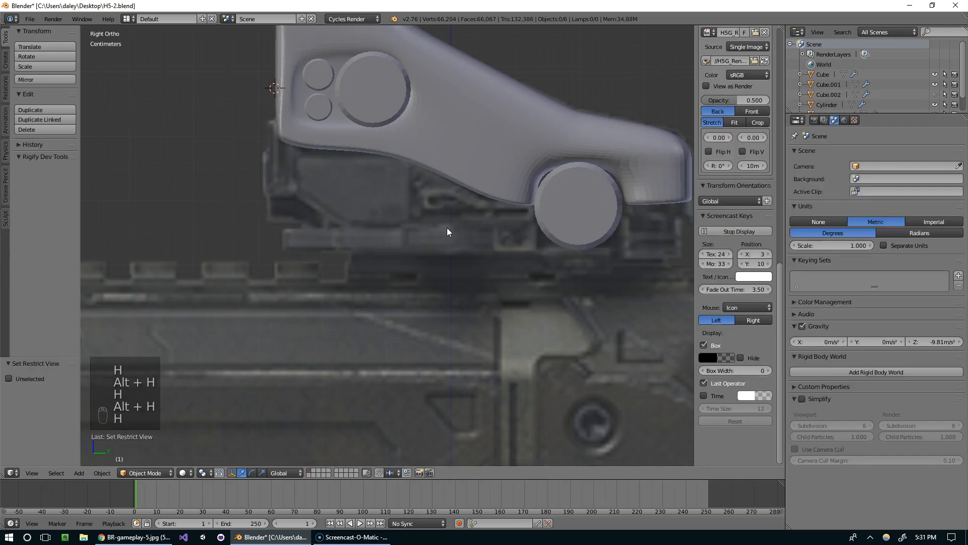
{"action": "key", "text": "alt+h"}
{"action": "key", "text": "h"}
{"action": "scroll", "coordinate": [442, 199], "scroll_direction": "up", "scroll_amount": 3}
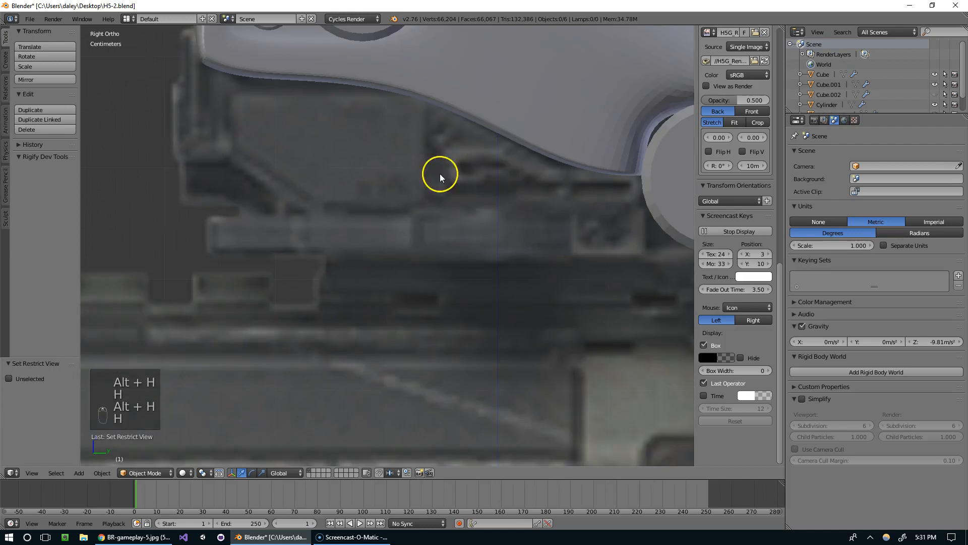
{"action": "scroll", "coordinate": [404, 210], "scroll_direction": "down", "scroll_amount": 2}
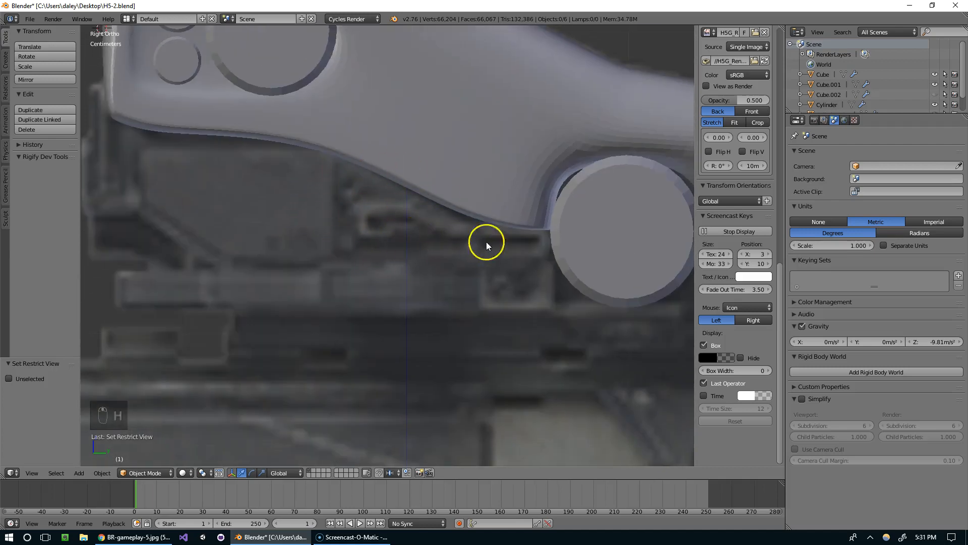
{"action": "scroll", "coordinate": [471, 237], "scroll_direction": "down", "scroll_amount": 5}
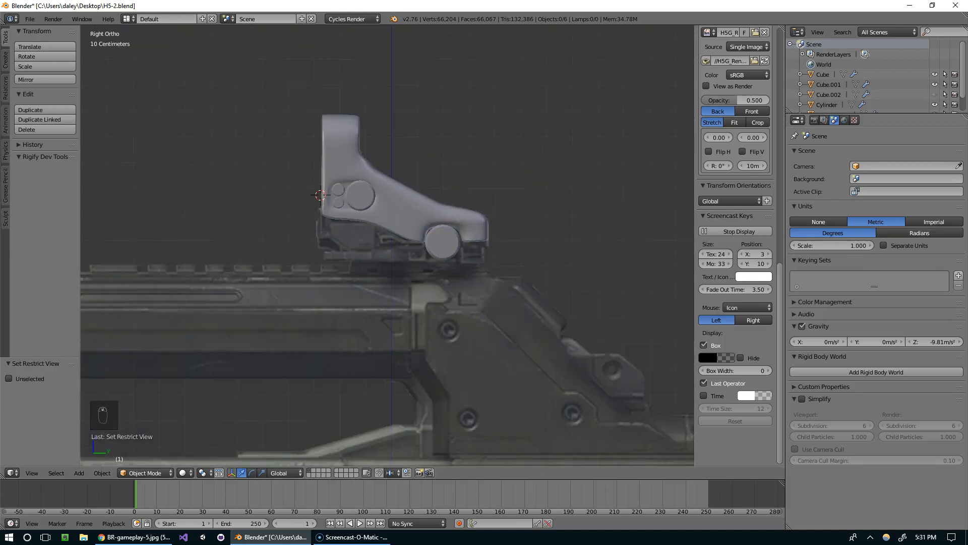
Bring in the browser window with BR-gameplay-5.jpg and examine the sight's base and side knobs up close
{"action": "left_click_drag", "start_coordinate": [967, 11], "coordinate": [584, 27]}
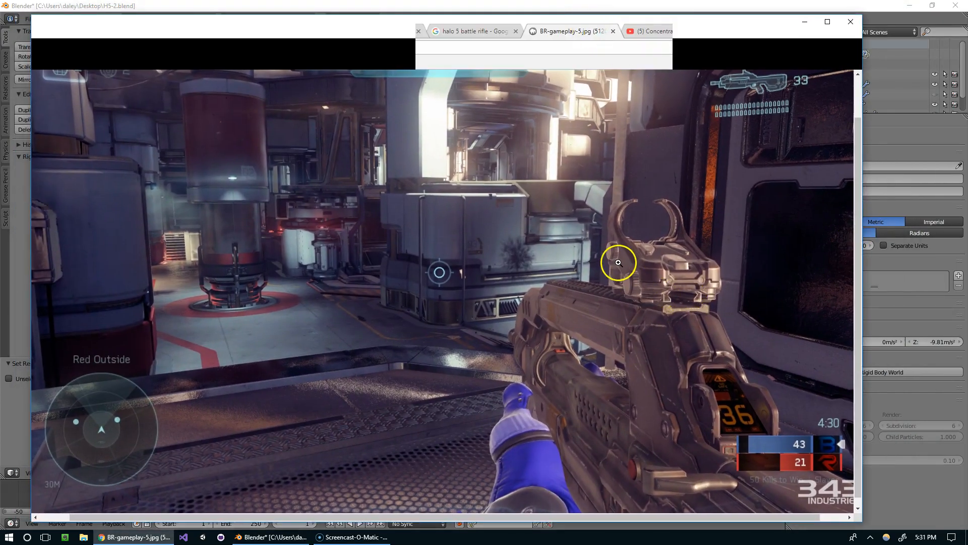
{"action": "scroll", "coordinate": [618, 320], "scroll_direction": "up", "scroll_amount": 4, "text": "ctrl"}
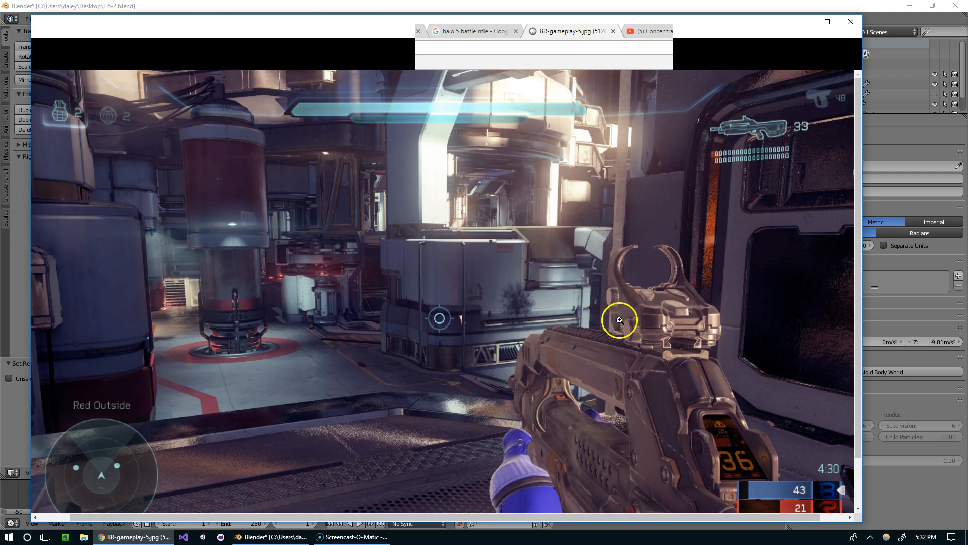
{"action": "scroll", "coordinate": [630, 367], "scroll_direction": "down", "scroll_amount": 18}
{"action": "scroll", "coordinate": [605, 348], "scroll_direction": "right", "scroll_amount": 9}
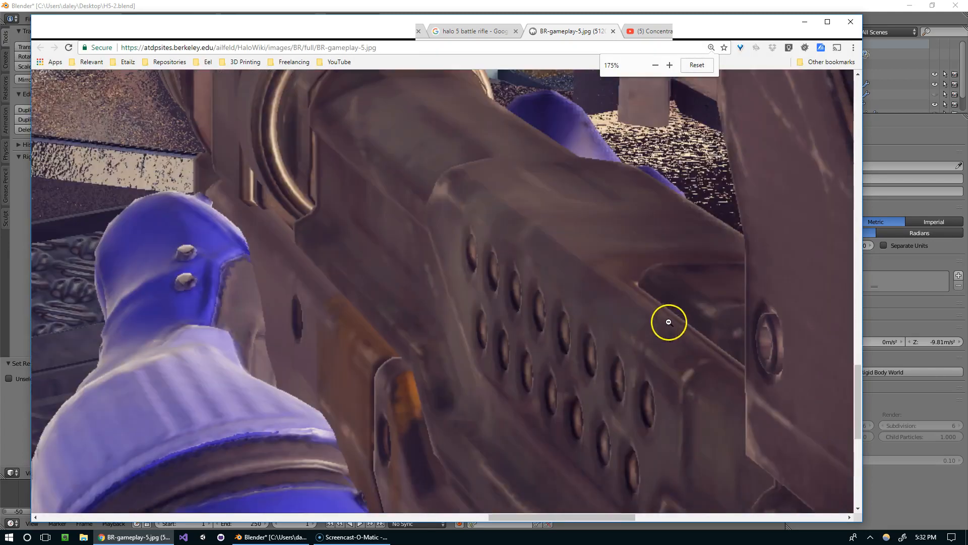
{"action": "scroll", "coordinate": [664, 313], "scroll_direction": "up", "scroll_amount": 12}
{"action": "scroll", "coordinate": [700, 276], "scroll_direction": "up", "scroll_amount": 3}
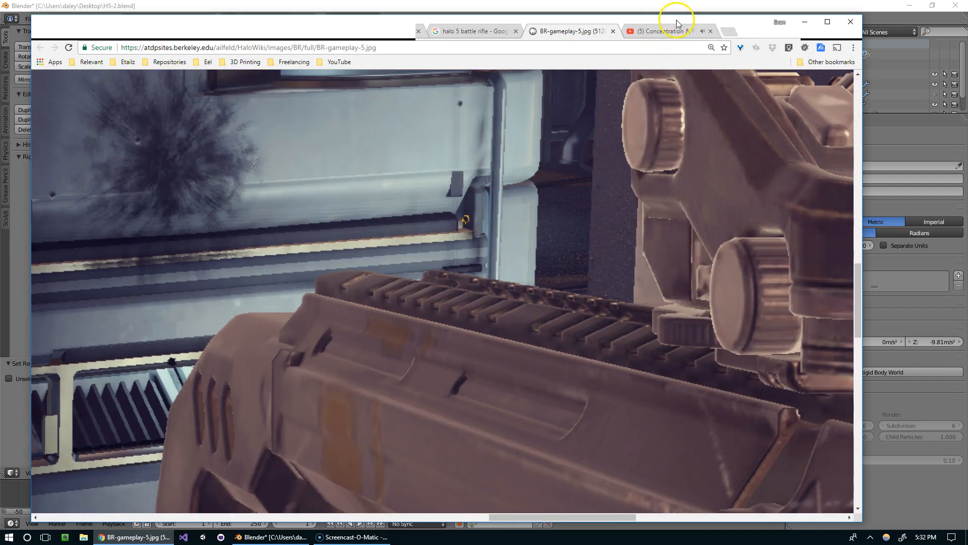
{"action": "left_click_drag", "start_coordinate": [678, 23], "coordinate": [967, 59]}
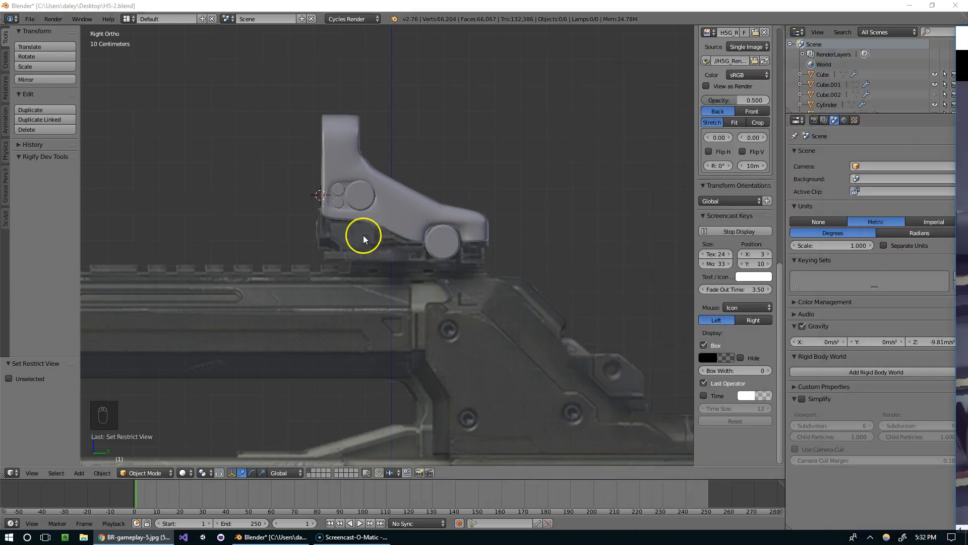
Unhide the sight's base in Blender and review the sight together with the rifle body
{"action": "scroll", "coordinate": [522, 226], "scroll_direction": "down", "scroll_amount": 3}
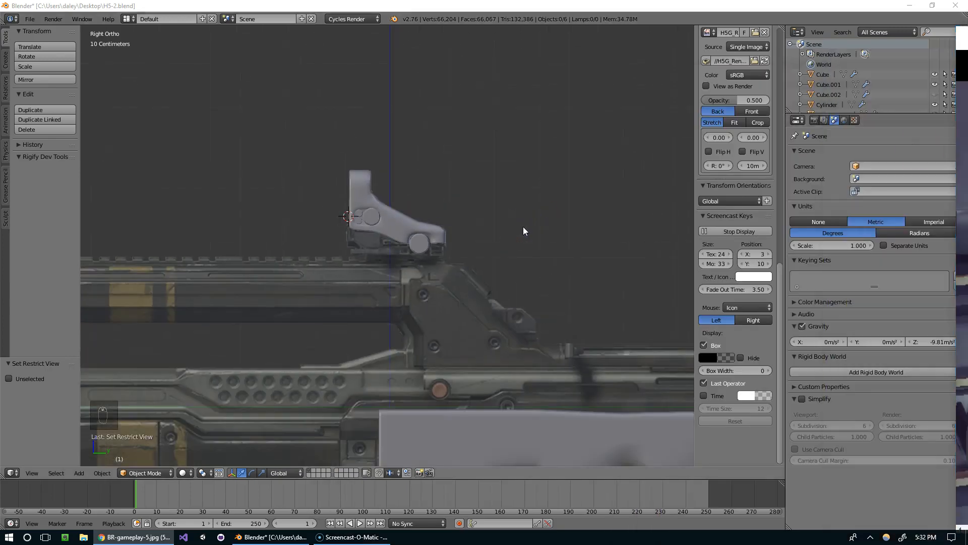
{"action": "key", "text": "alt+h"}
{"action": "scroll", "coordinate": [523, 231], "scroll_direction": "down", "scroll_amount": 5}
{"action": "key", "text": "Tab"}
{"action": "scroll", "coordinate": [523, 227], "scroll_direction": "down", "scroll_amount": 6}
{"action": "key", "text": "Tab"}
{"action": "scroll", "coordinate": [463, 237], "scroll_direction": "up", "scroll_amount": 8}
{"action": "middle_click_drag", "start_coordinate": [456, 251], "coordinate": [464, 283]}
{"action": "middle_click_drag", "start_coordinate": [387, 228], "coordinate": [389, 277]}
{"action": "scroll", "coordinate": [488, 294], "scroll_direction": "up", "scroll_amount": 3}
{"action": "scroll", "coordinate": [509, 283], "scroll_direction": "down", "scroll_amount": 3}
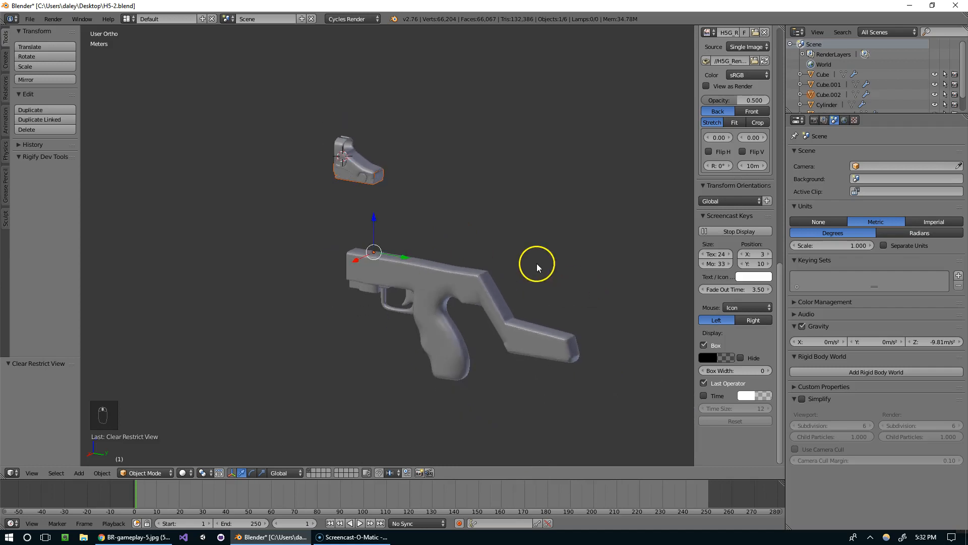